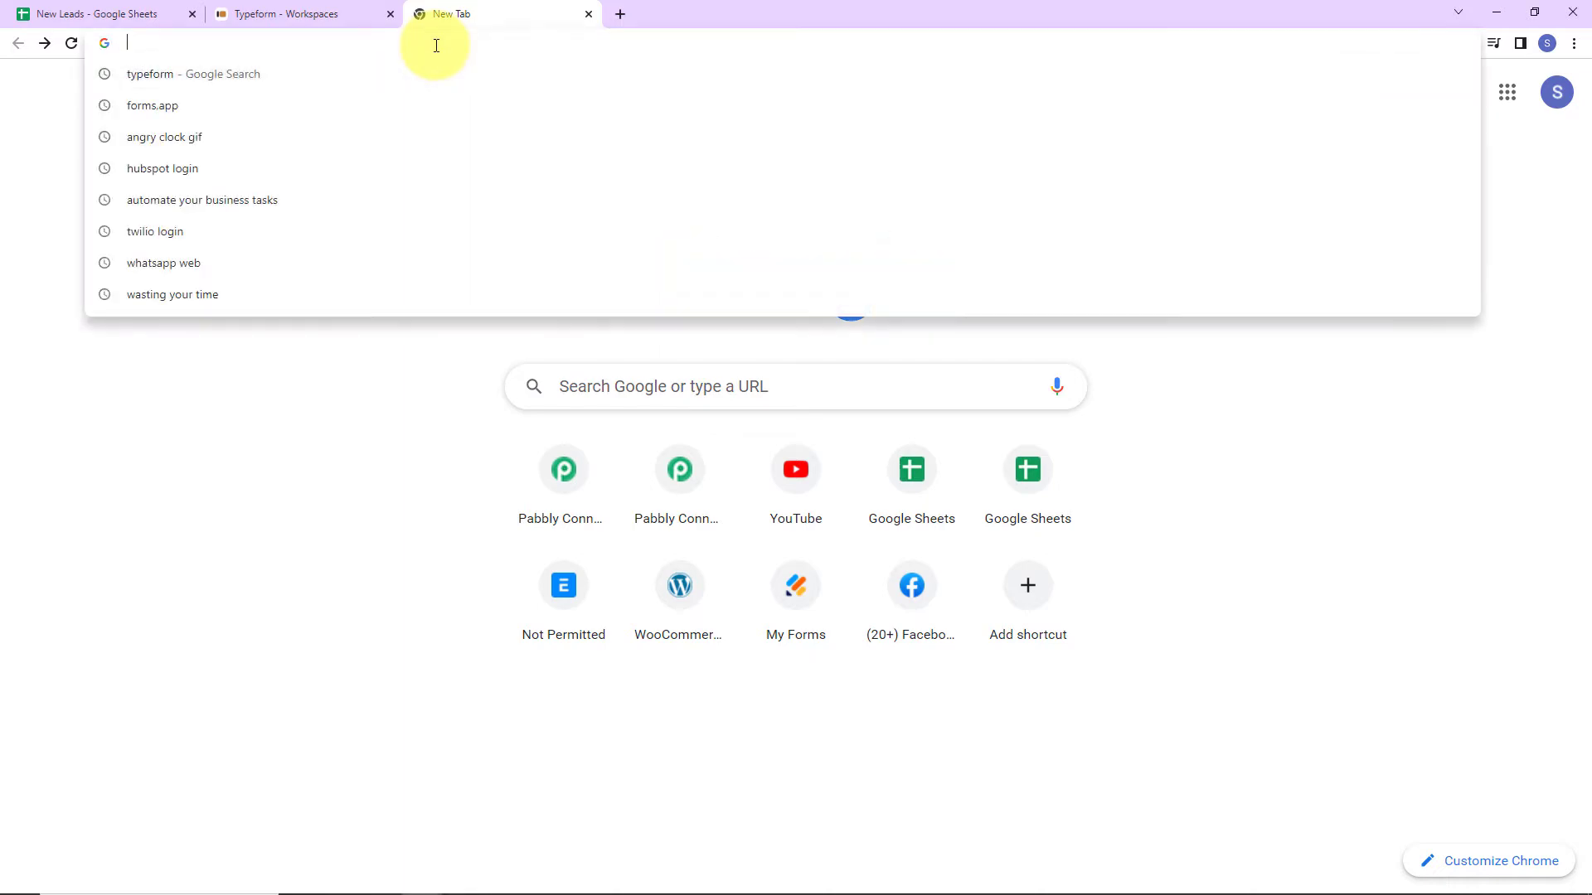
Load the pabbly.com/connect website from the address bar and sign in to the Pabbly account.
type("pa")
key("Return")
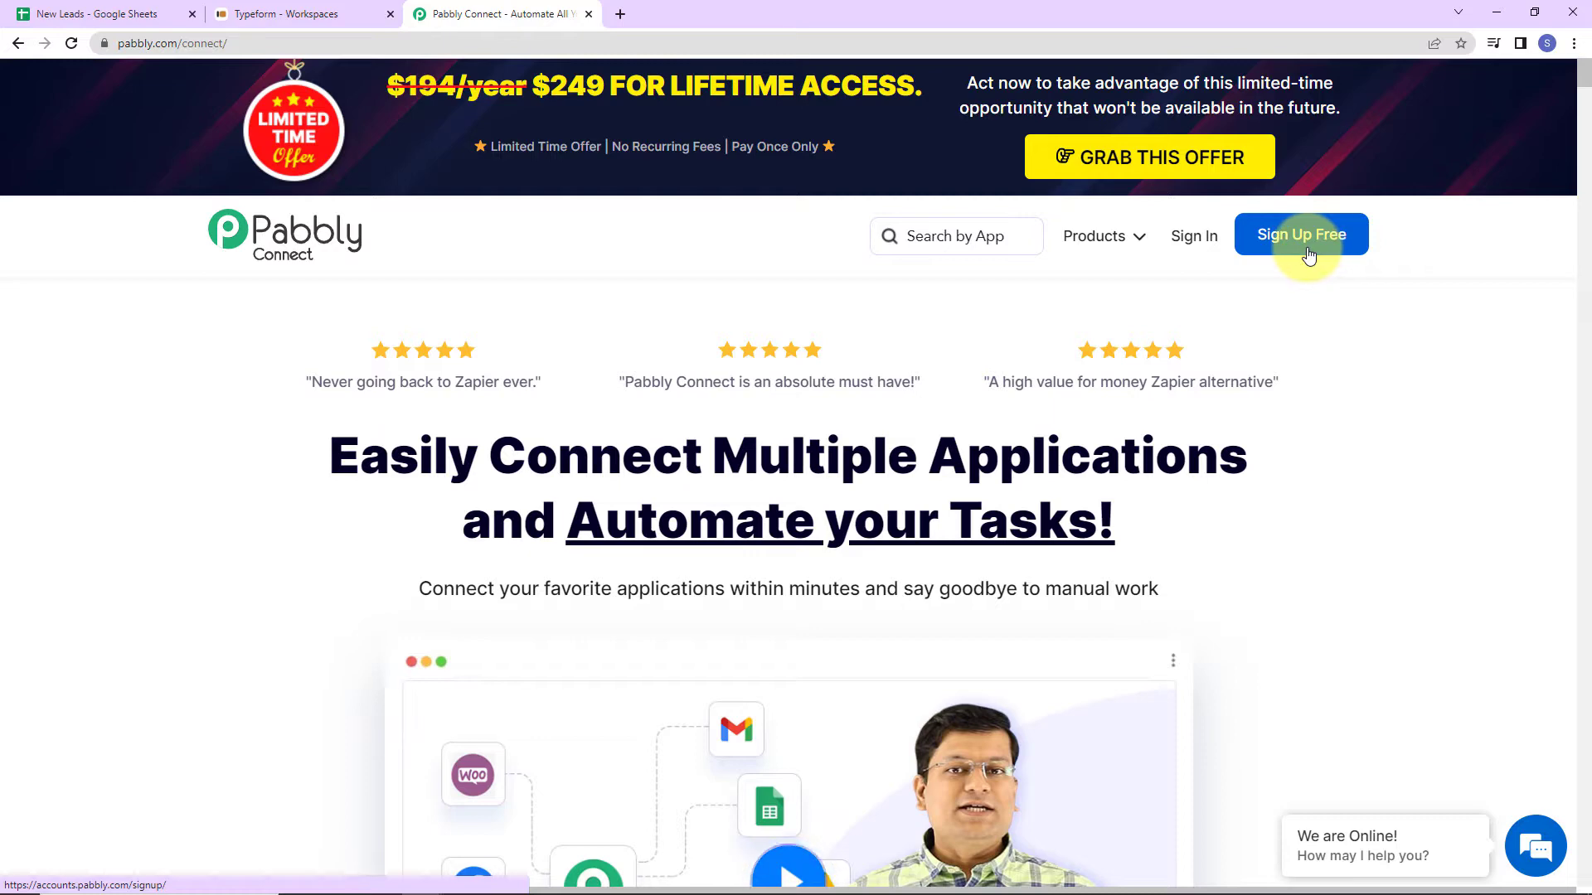
left_click(1192, 239)
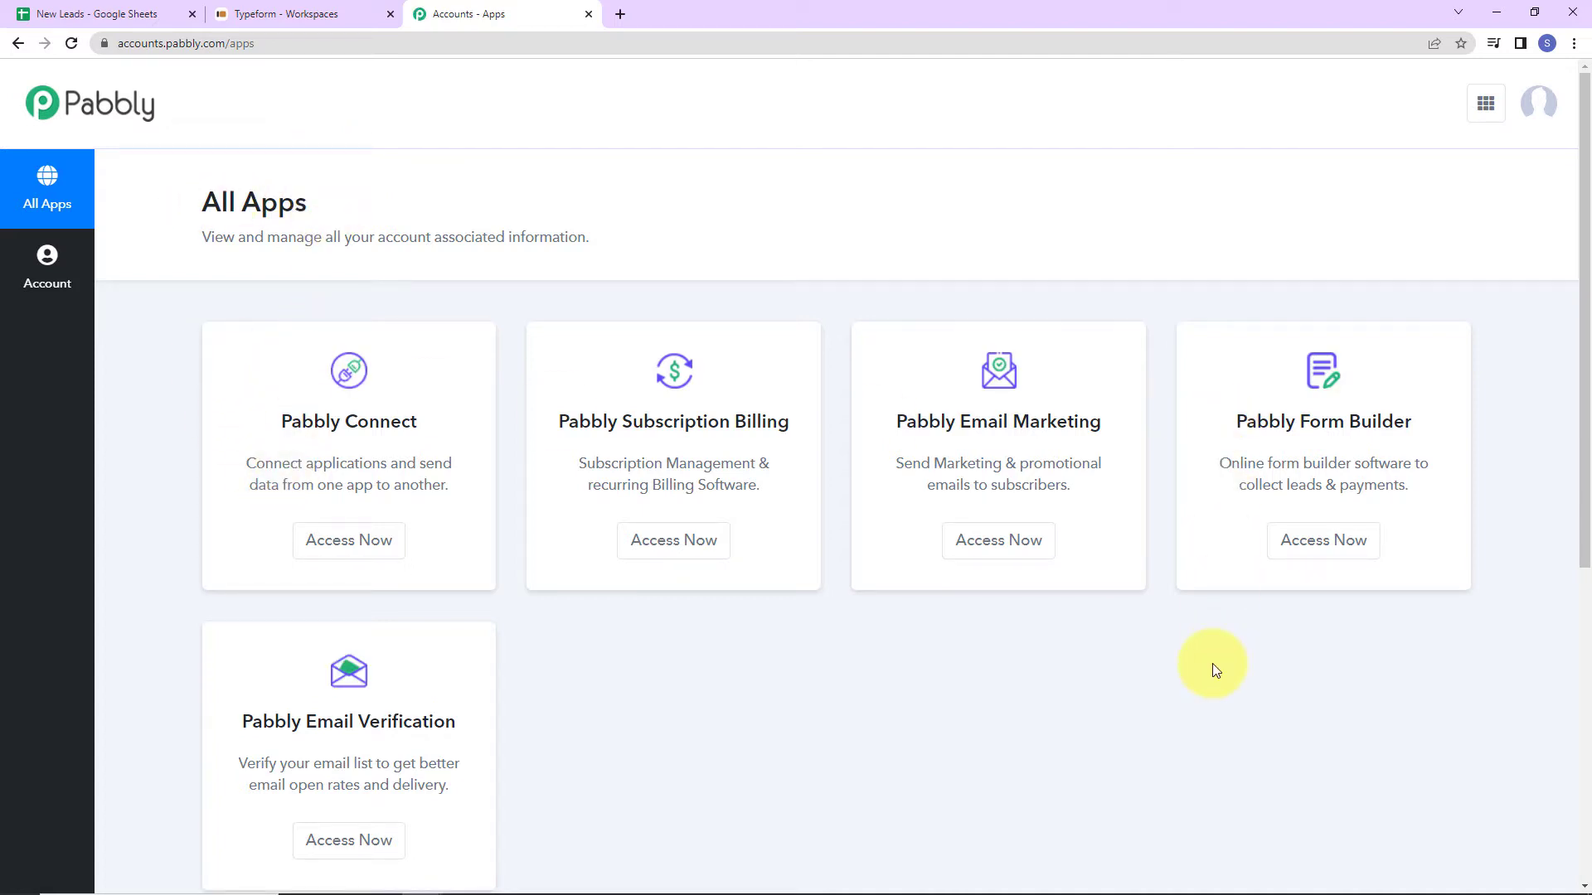
Create a workflow named 'Add or Update Row in Google Sheets from New Form Response'.
left_click(357, 543)
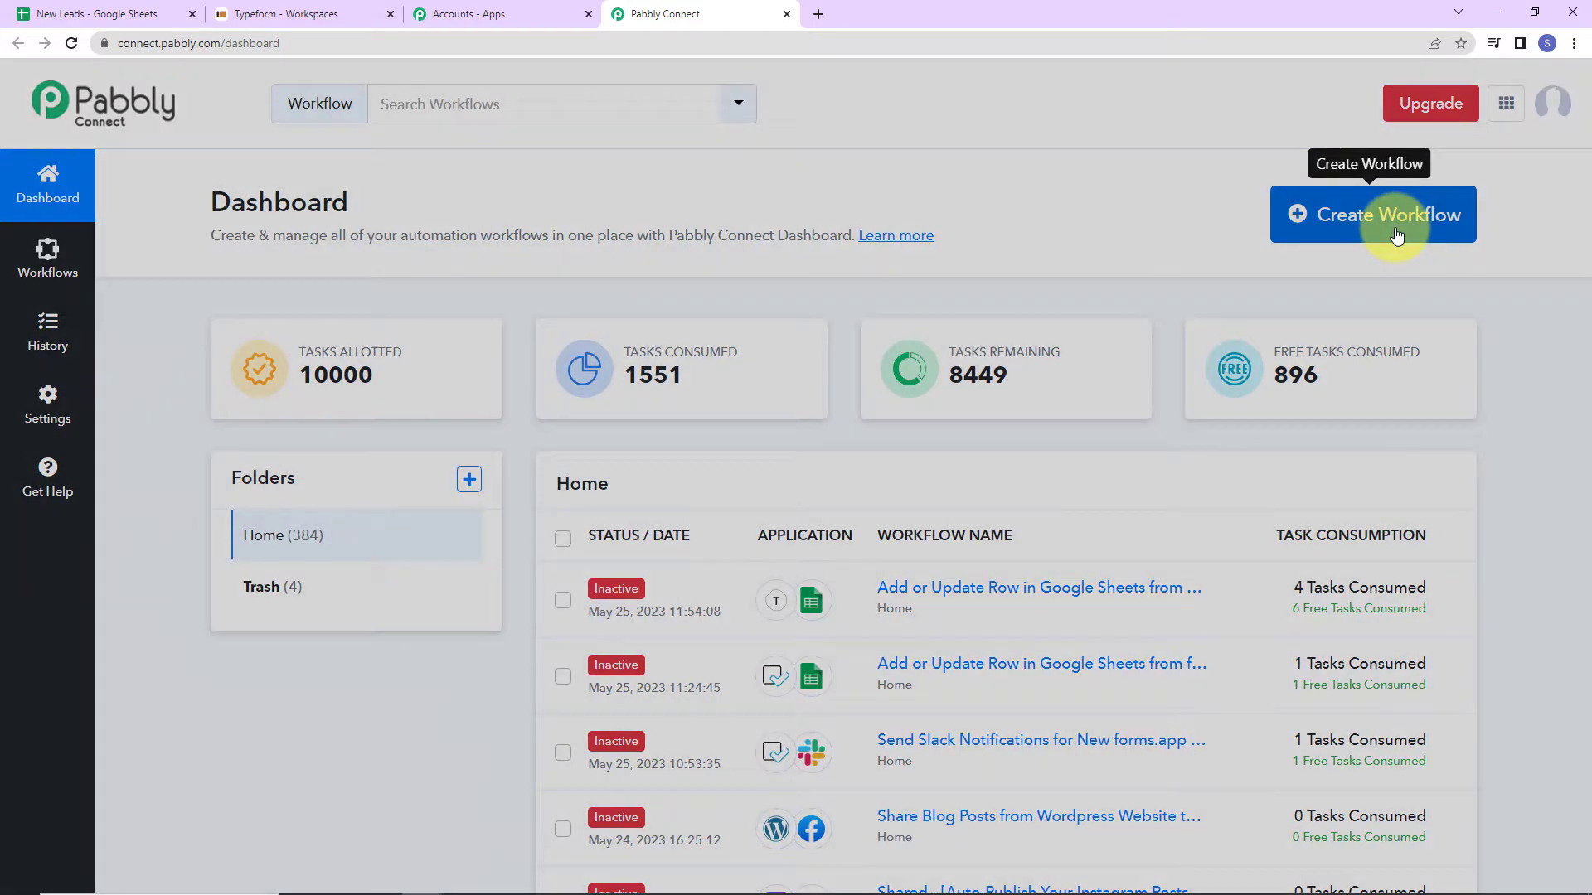
left_click(1396, 235)
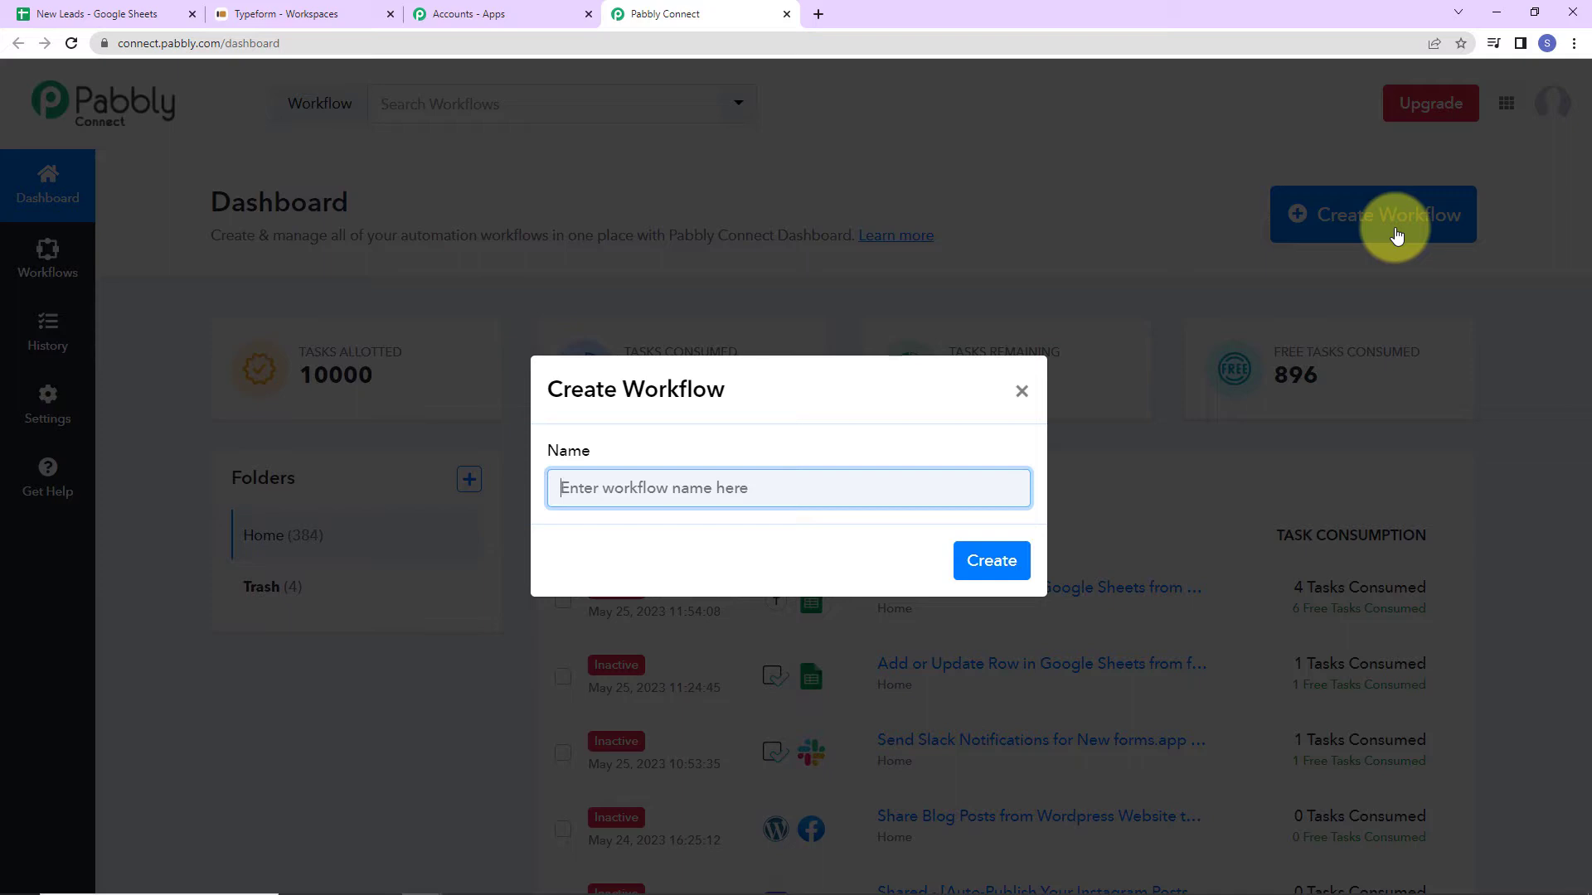
type("Add or Update Row in Google Sheets from New Form Response")
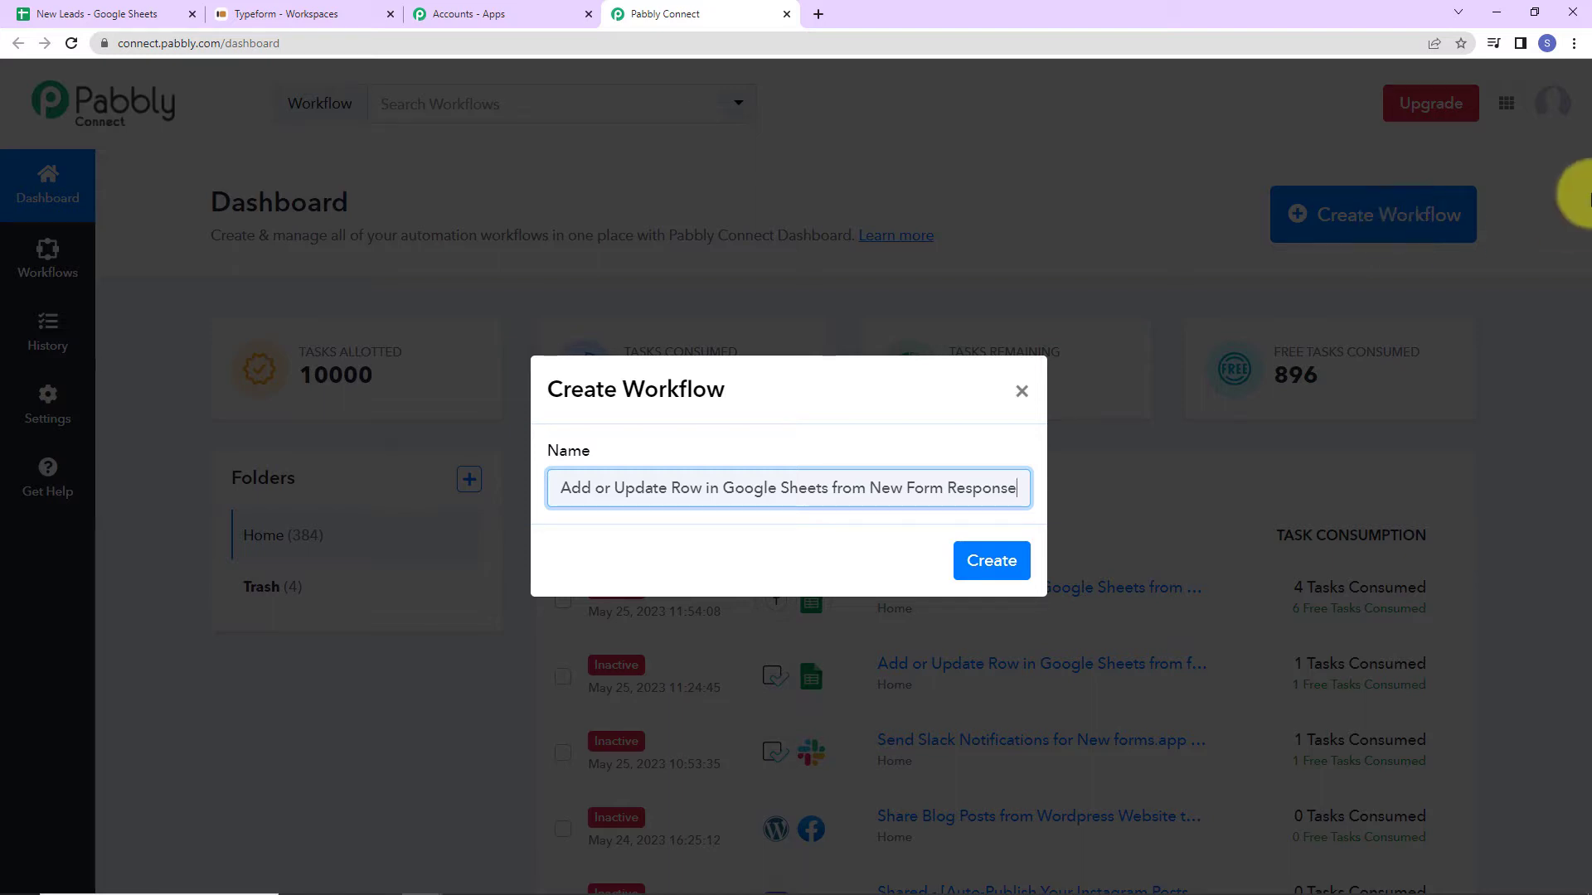
left_click(992, 561)
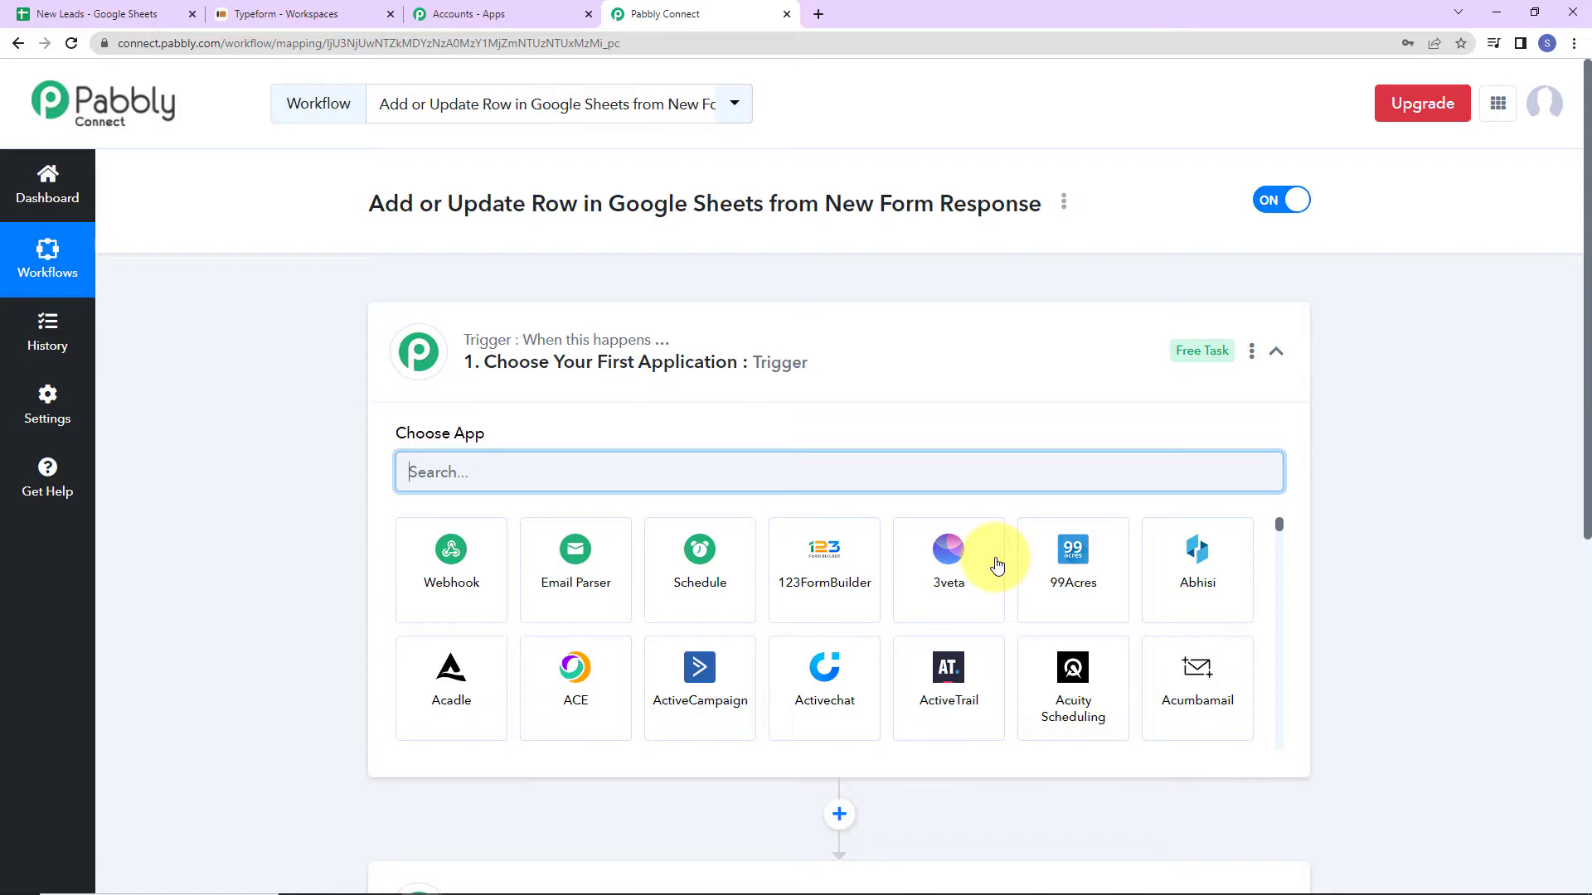
Set the workflow trigger to Typeform's New Entry event and begin connecting a Typeform account.
scroll(871, 373, "down", 2)
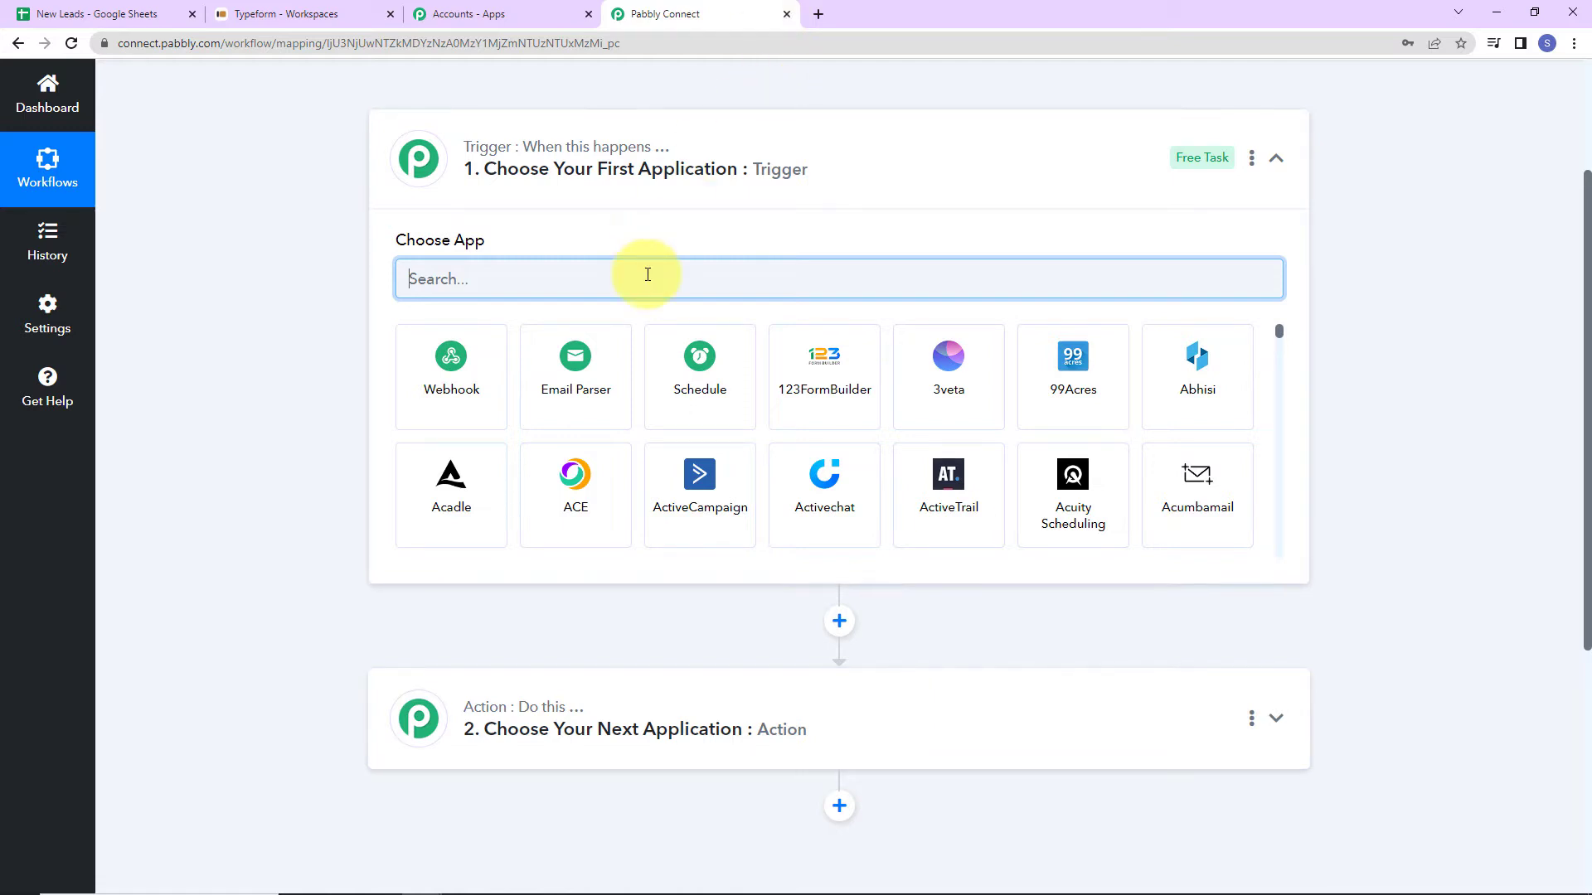
type("type")
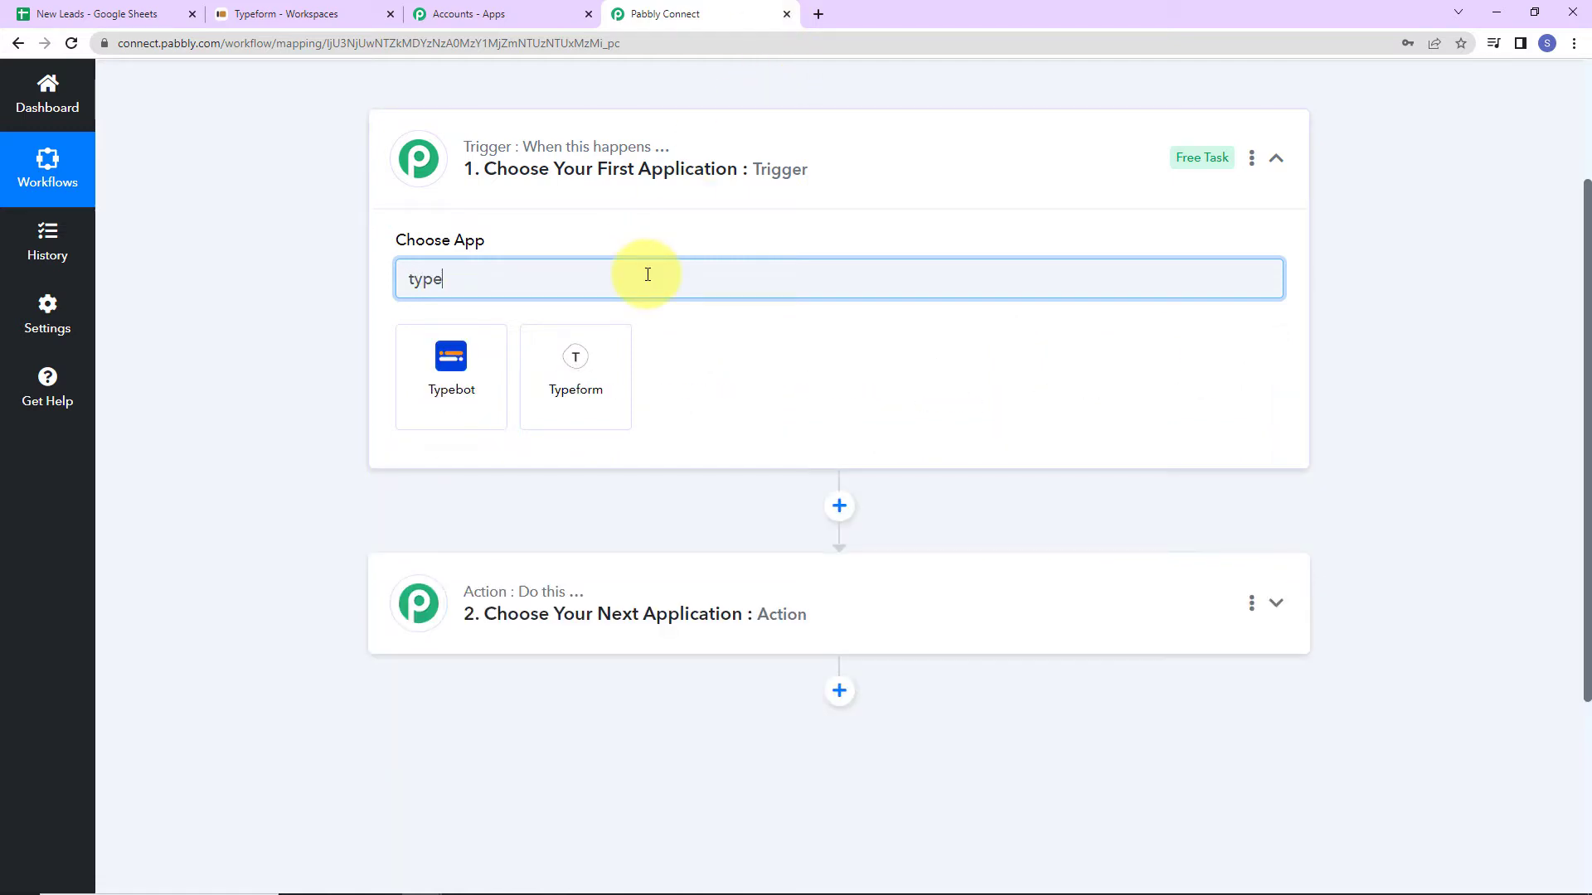
left_click(586, 389)
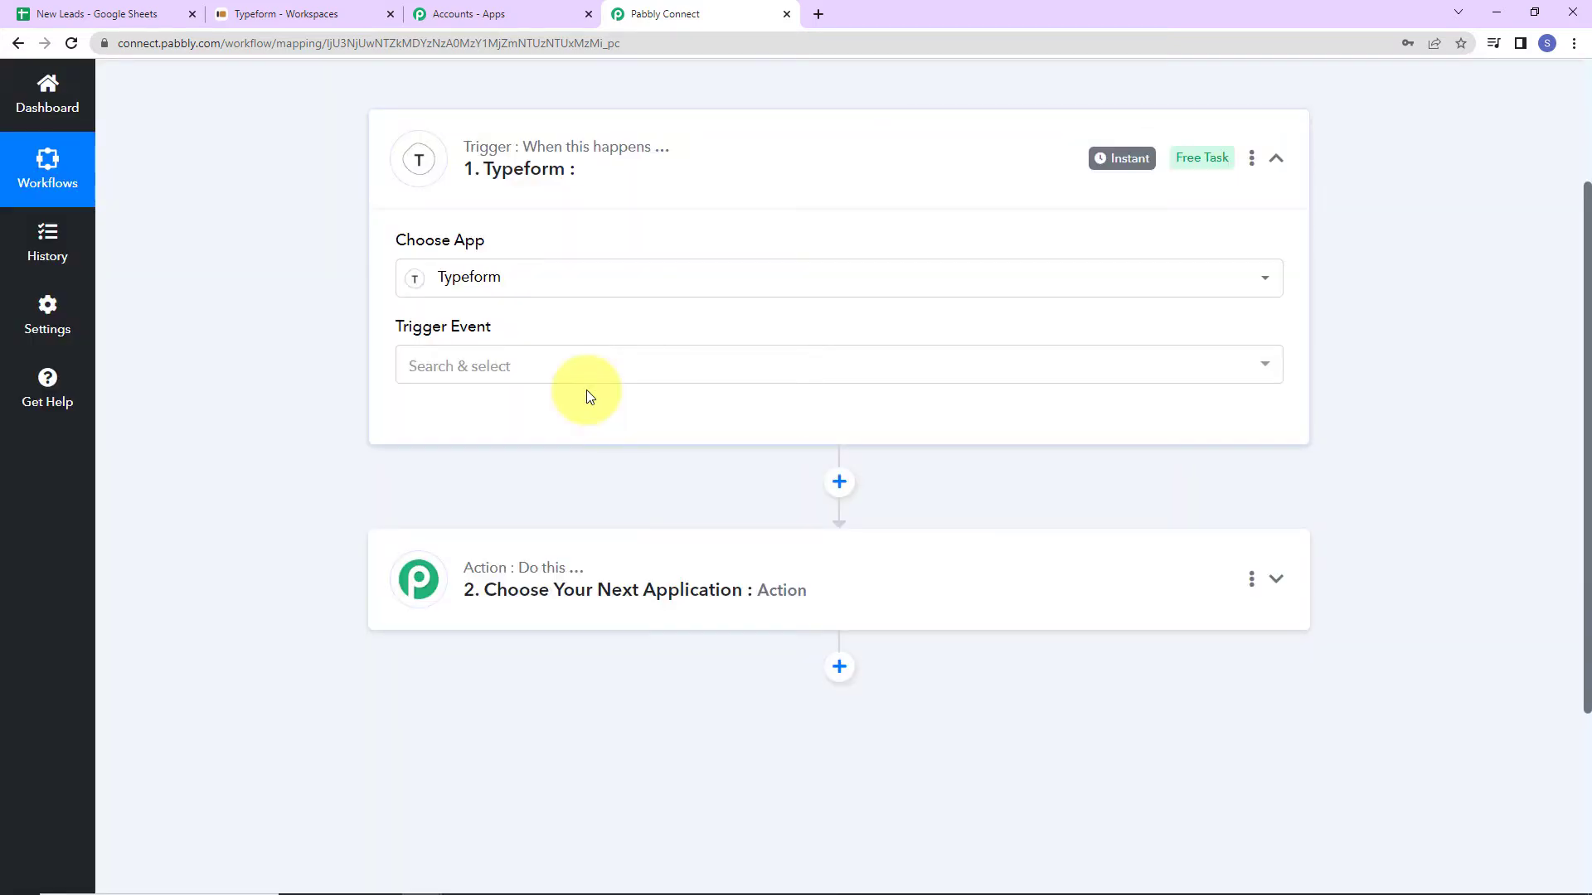
left_click(501, 367)
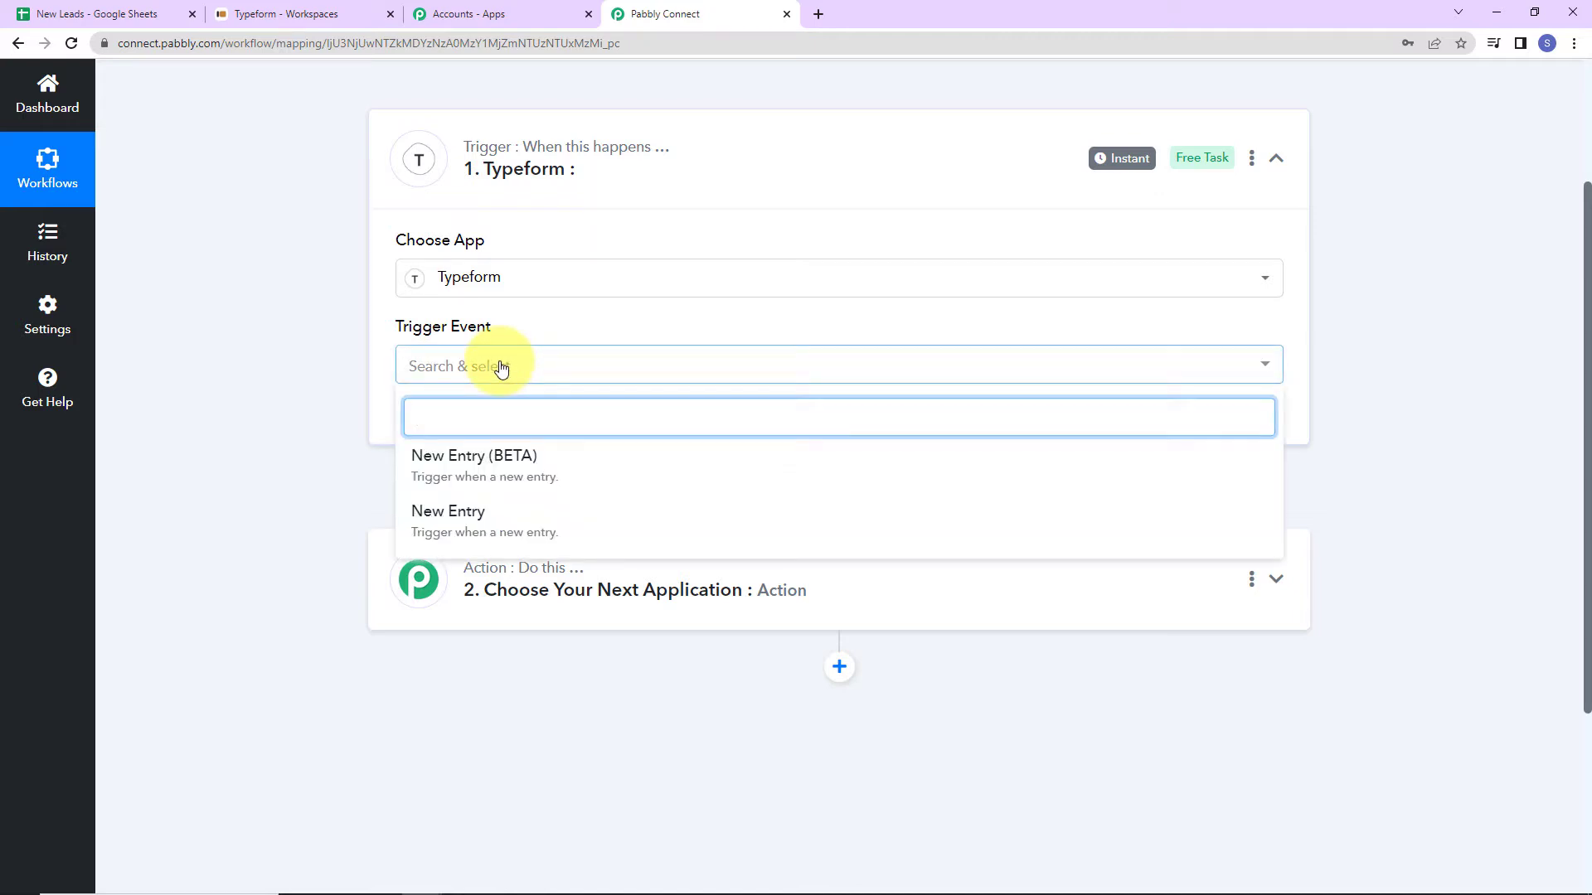
left_click(461, 510)
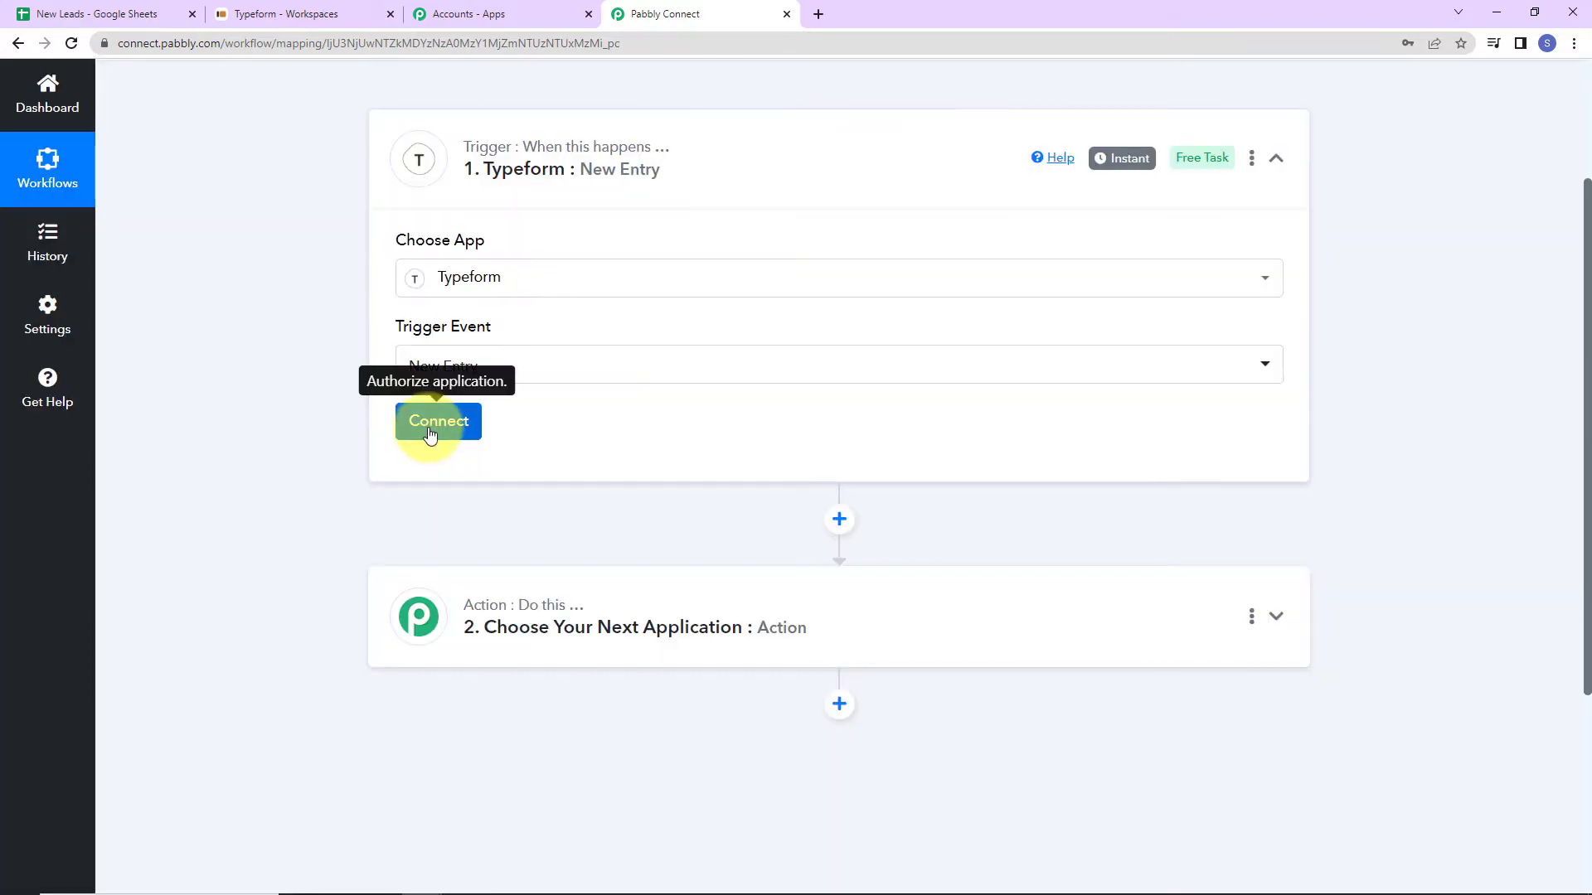
left_click(427, 423)
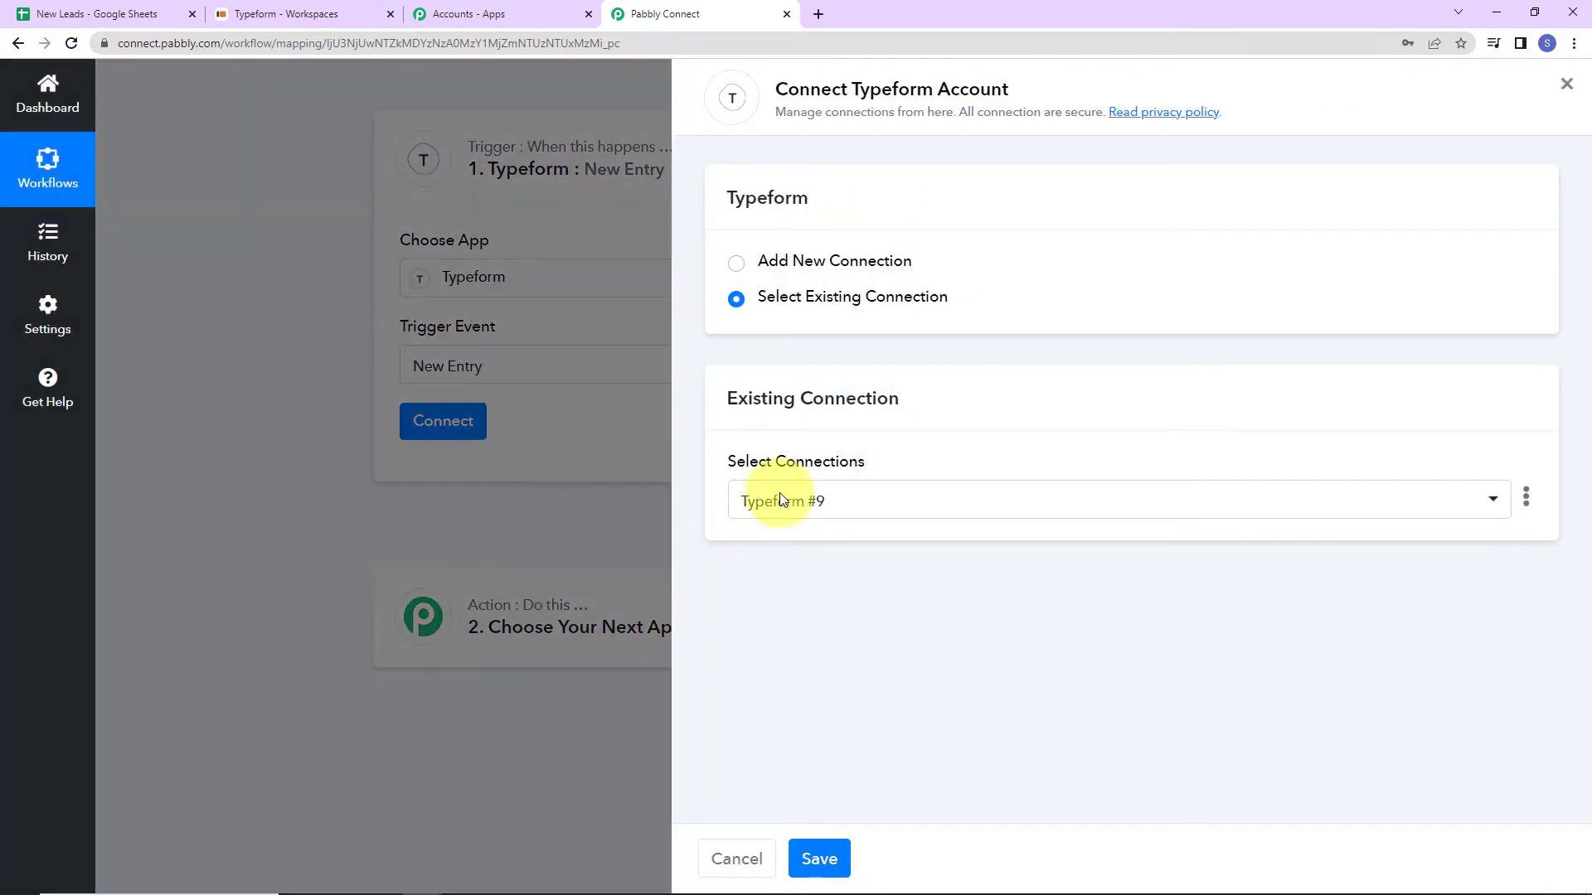
Add a new Typeform connection and accept Pabbly's access to the Typeform account.
left_click_drag(854, 89, 1072, 96)
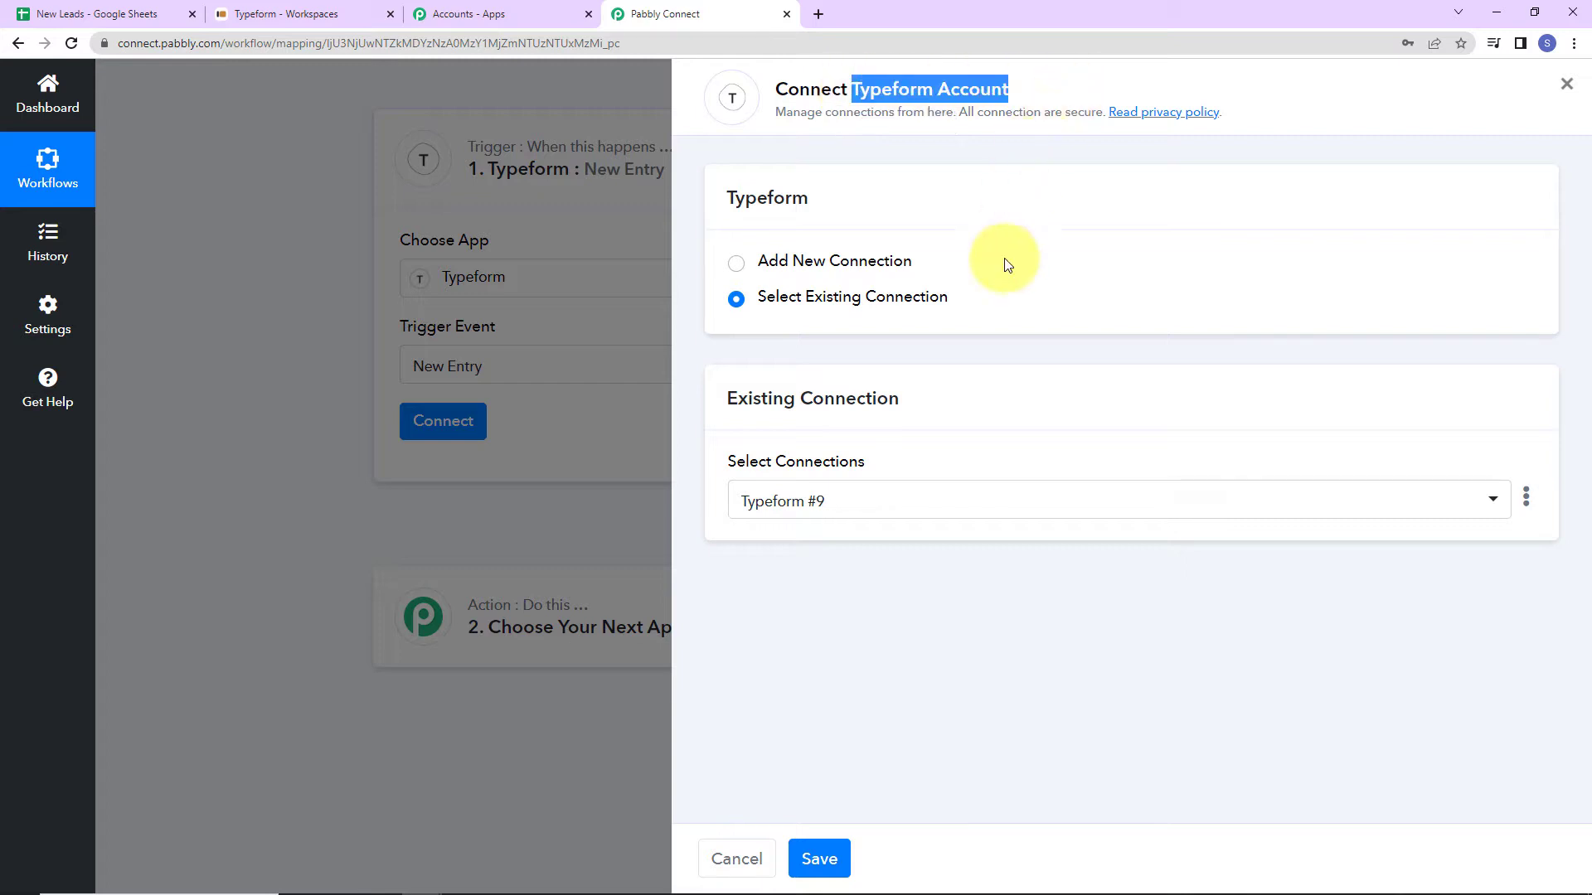
left_click(736, 263)
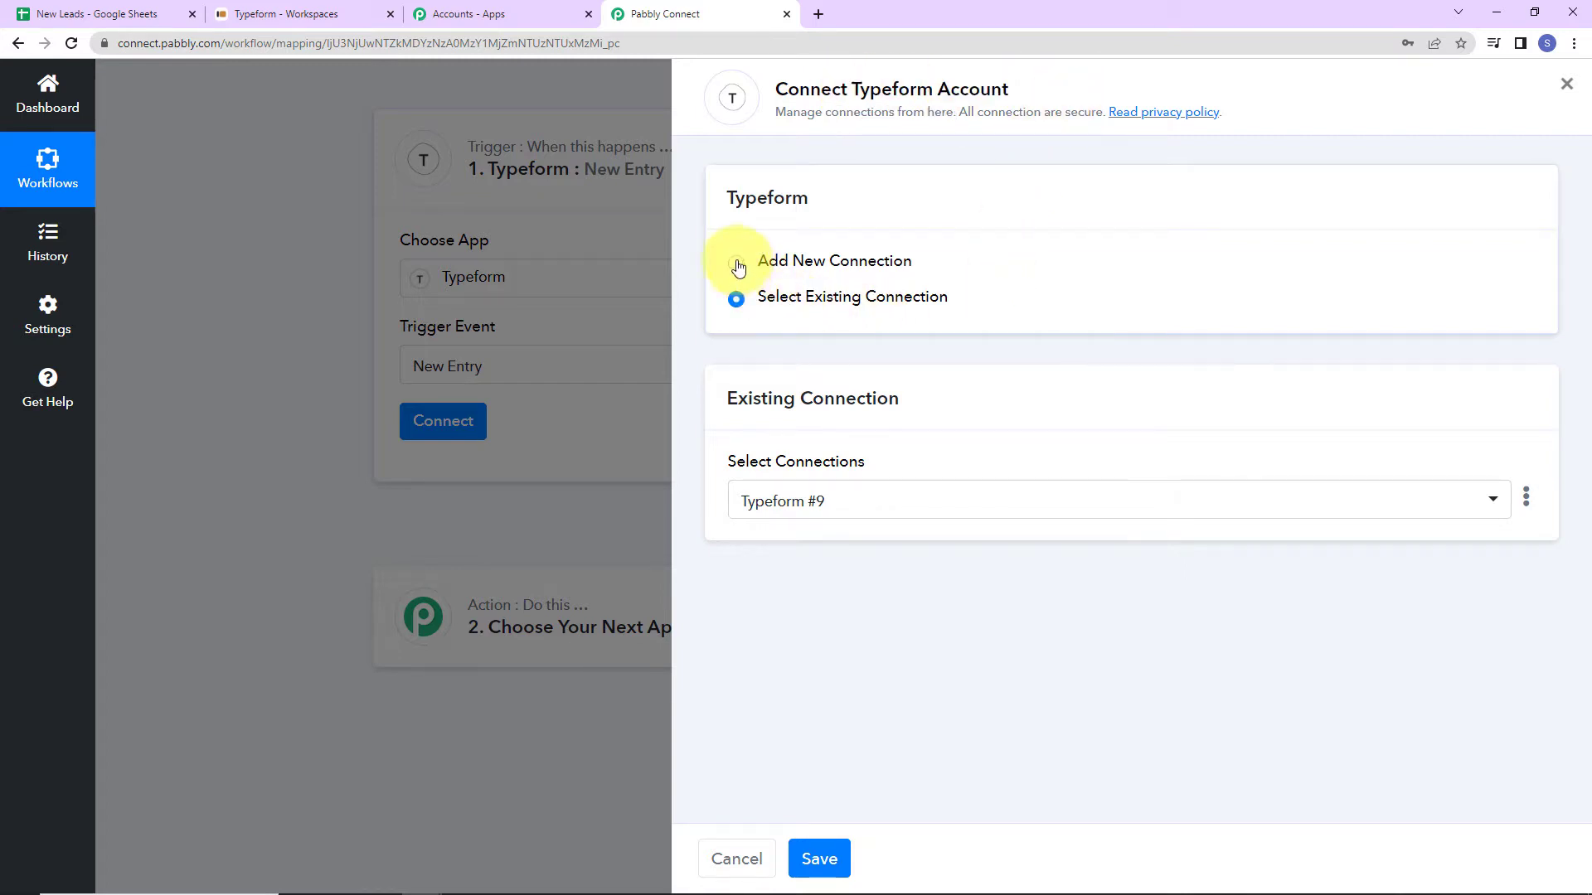
left_click(845, 473)
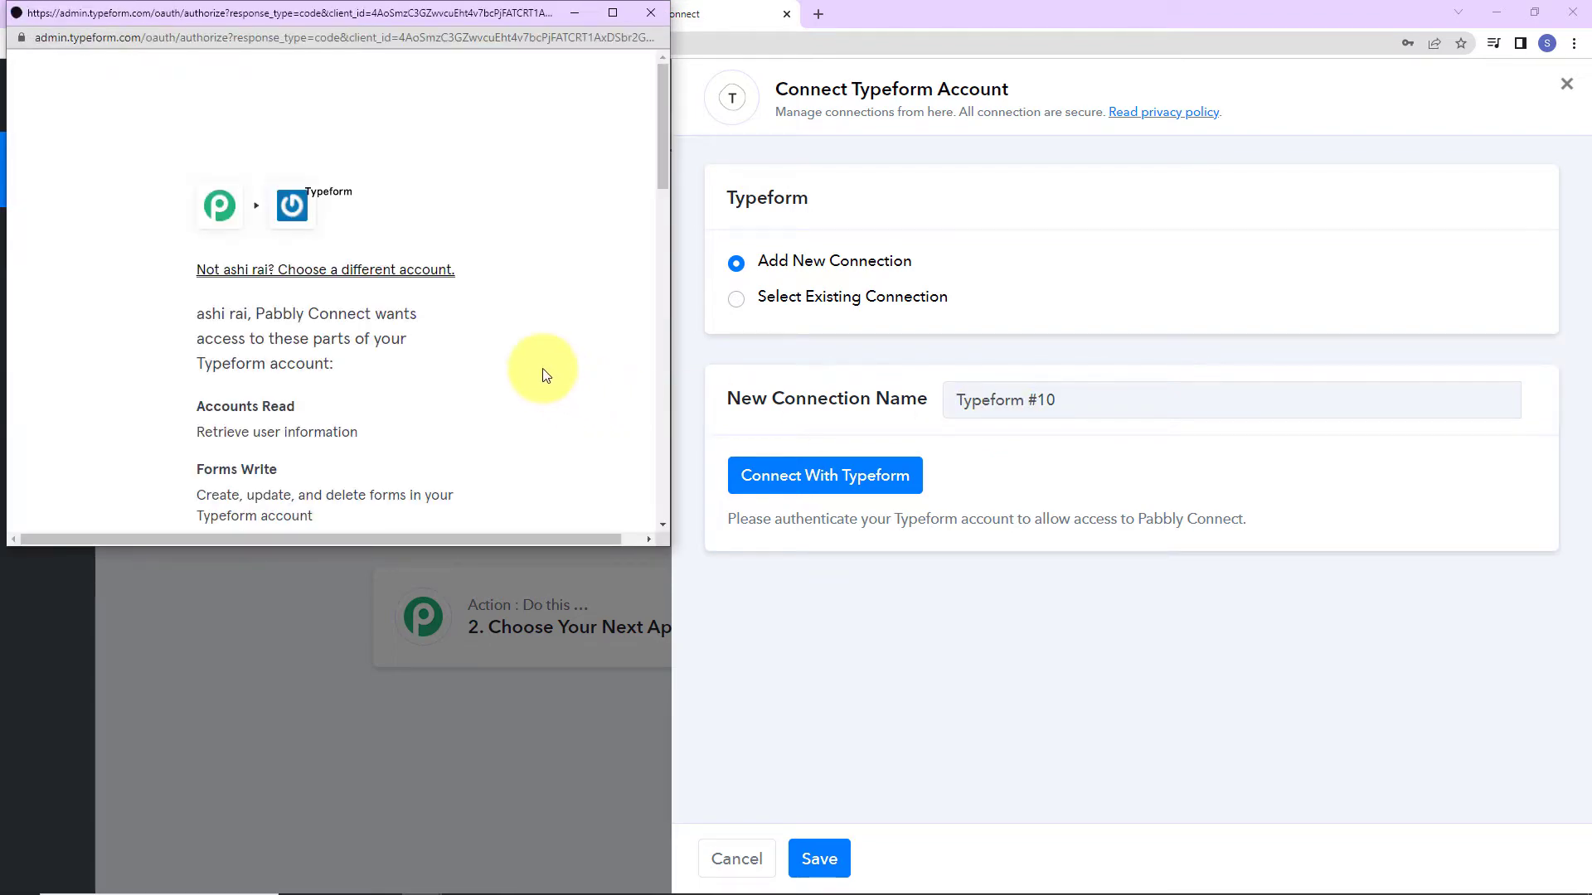
scroll(543, 375, "down", 10)
left_click(415, 320)
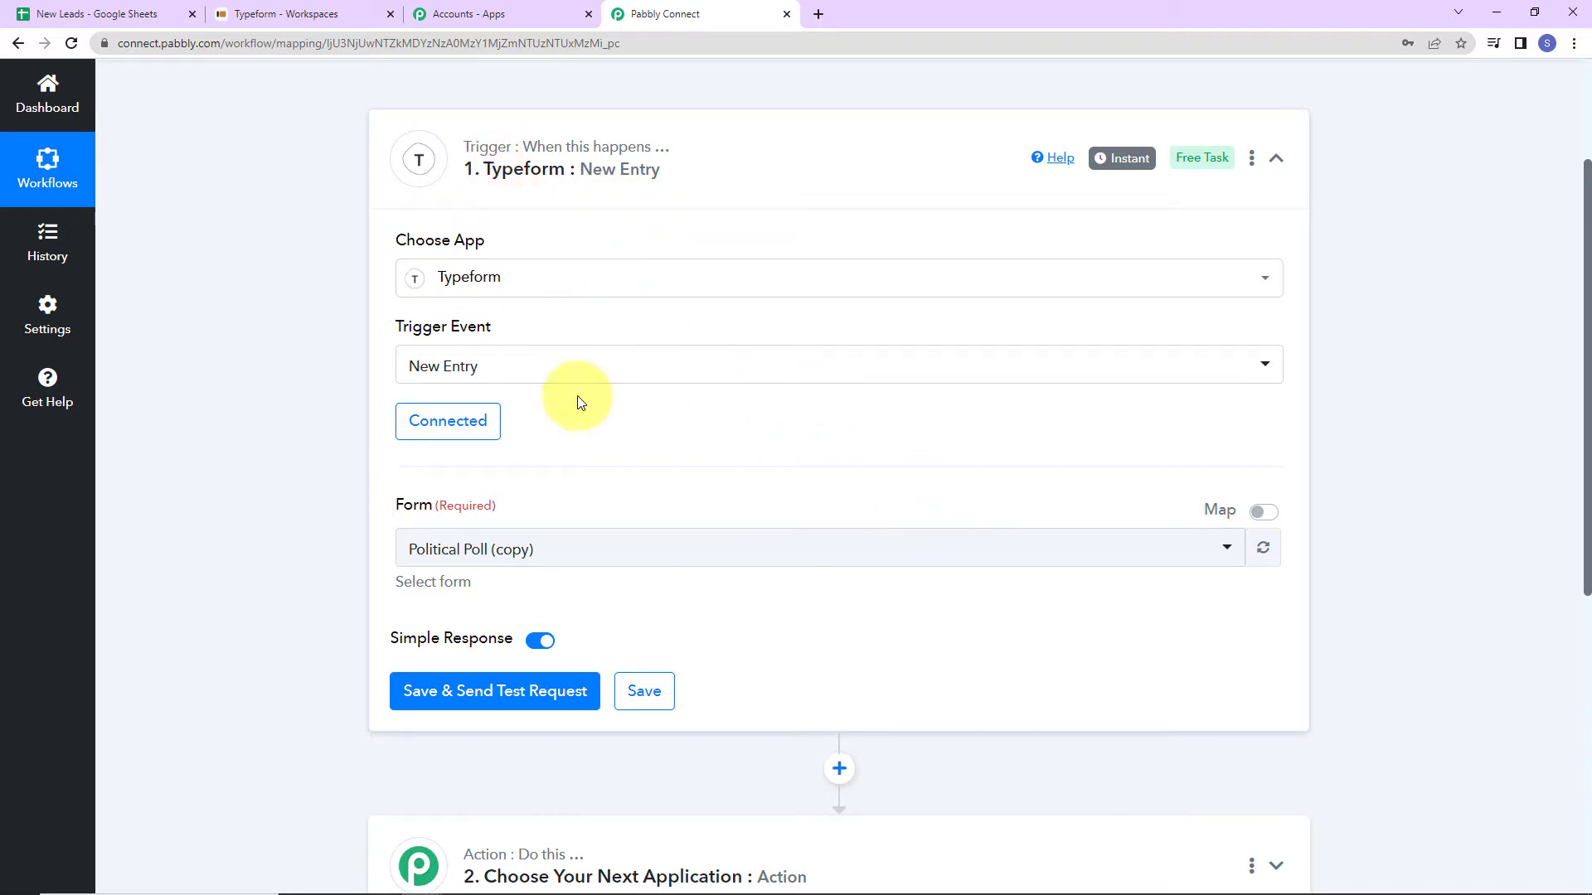
scroll(743, 494, "down", 2)
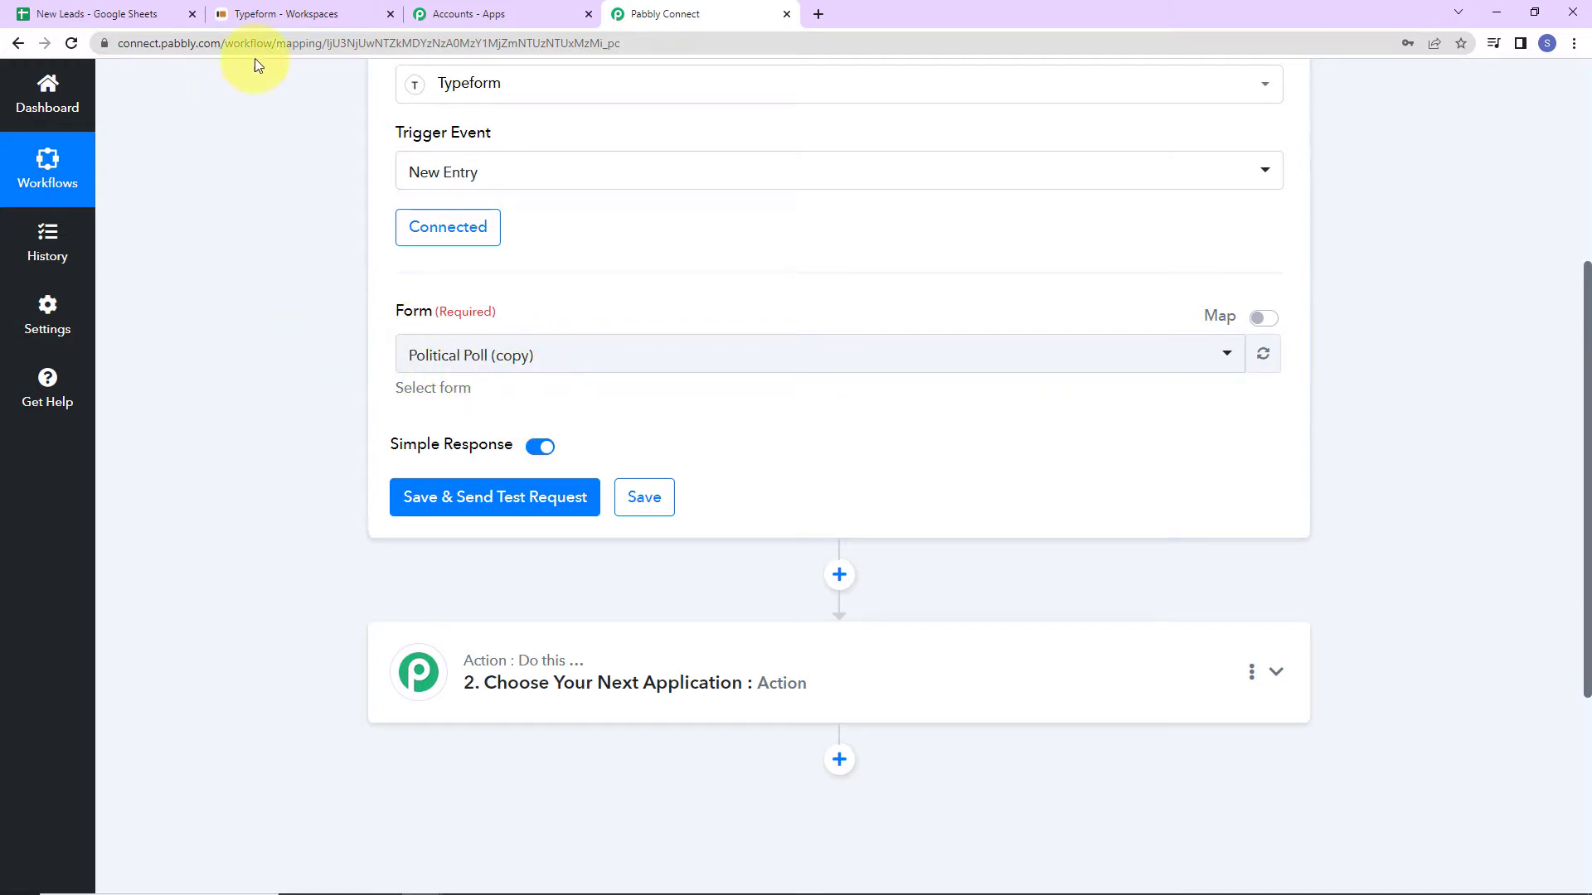
left_click(273, 17)
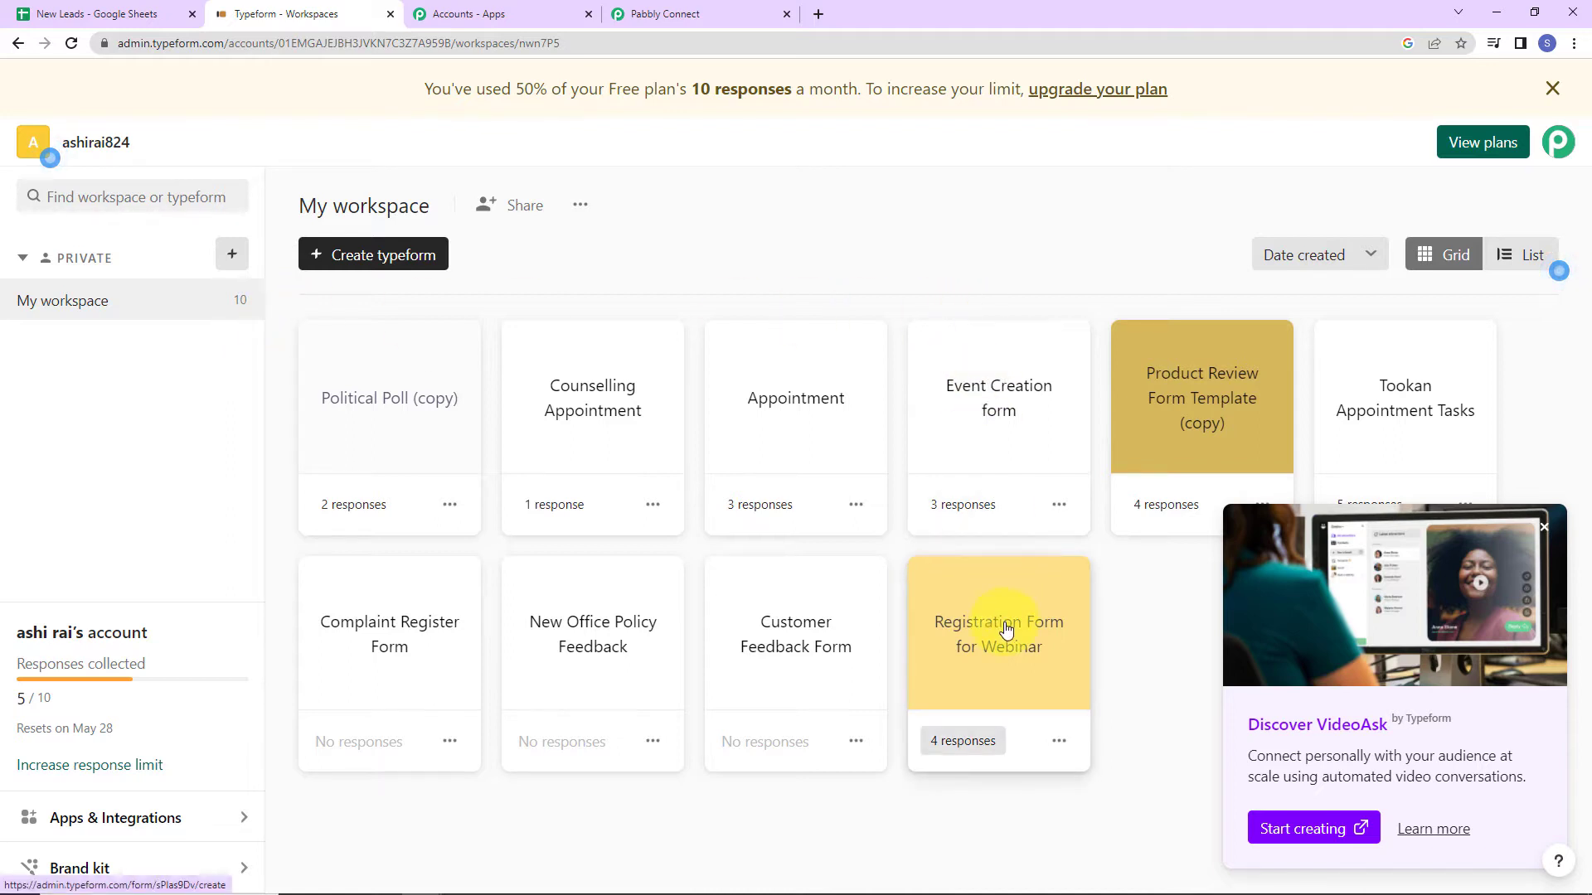
Review the Typeform Appointment form's questions, then go back to the Pabbly Connect workflow.
left_click(804, 427)
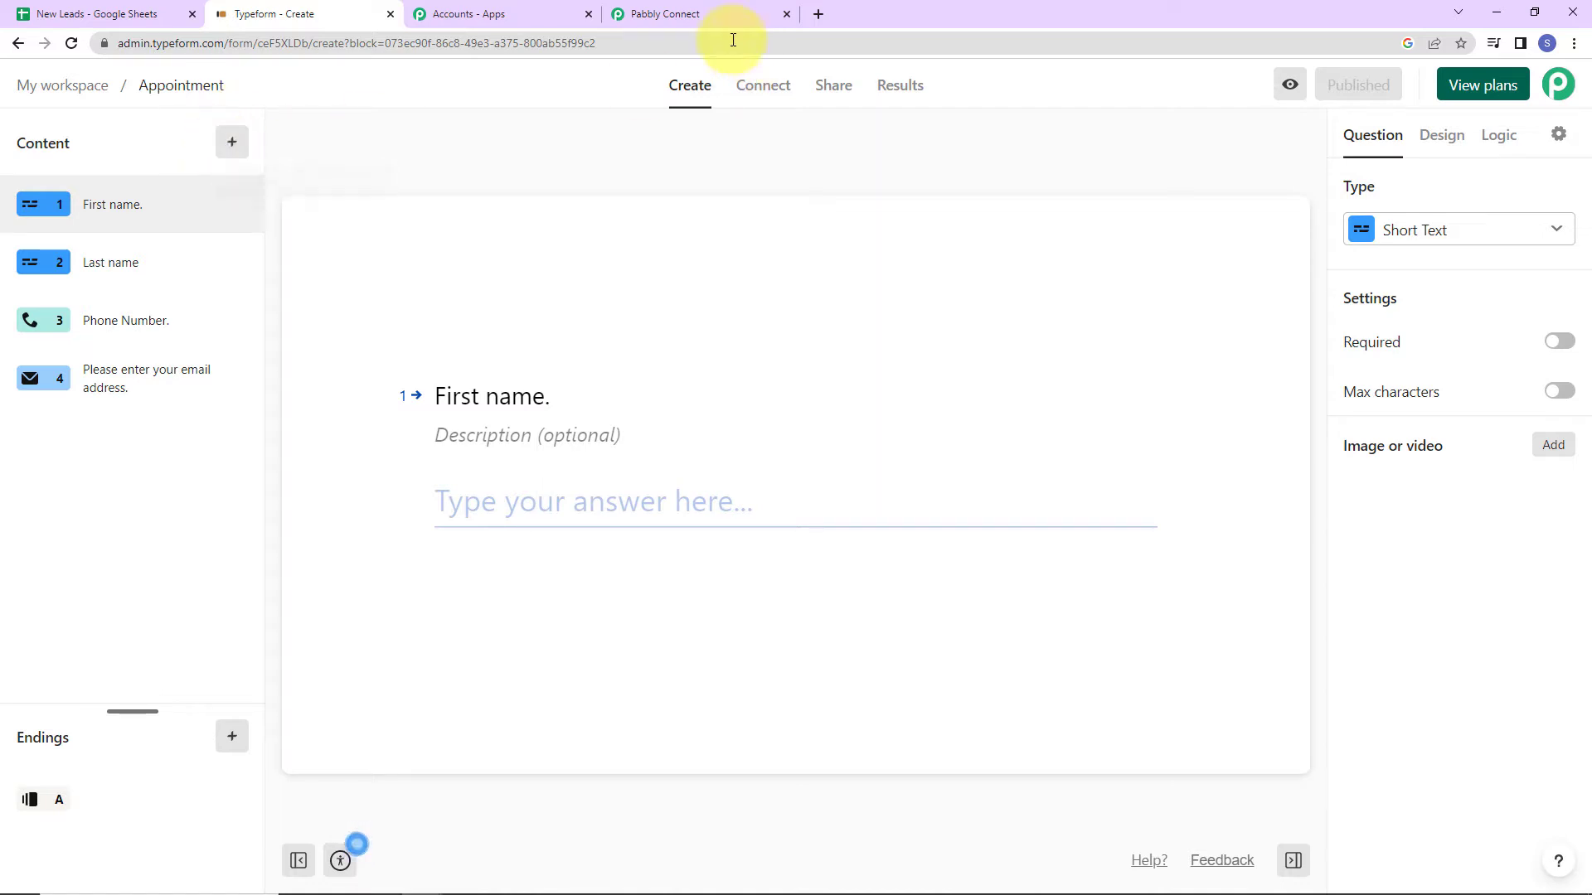
left_click(685, 19)
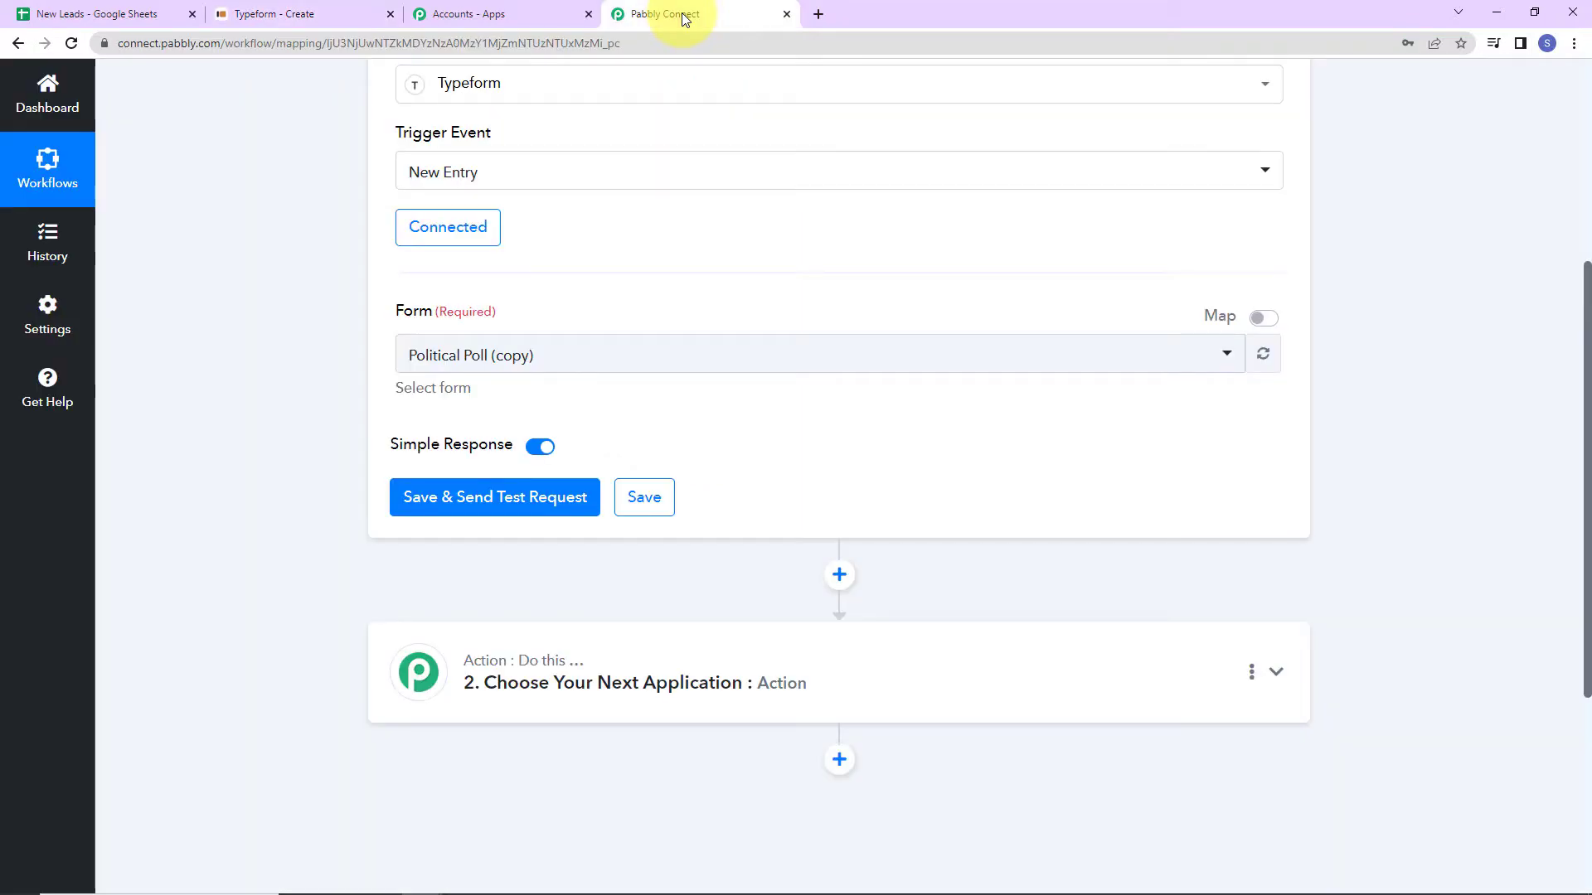
Choose Appointment as the trigger form, save it, and wait for a test submission.
left_click(564, 358)
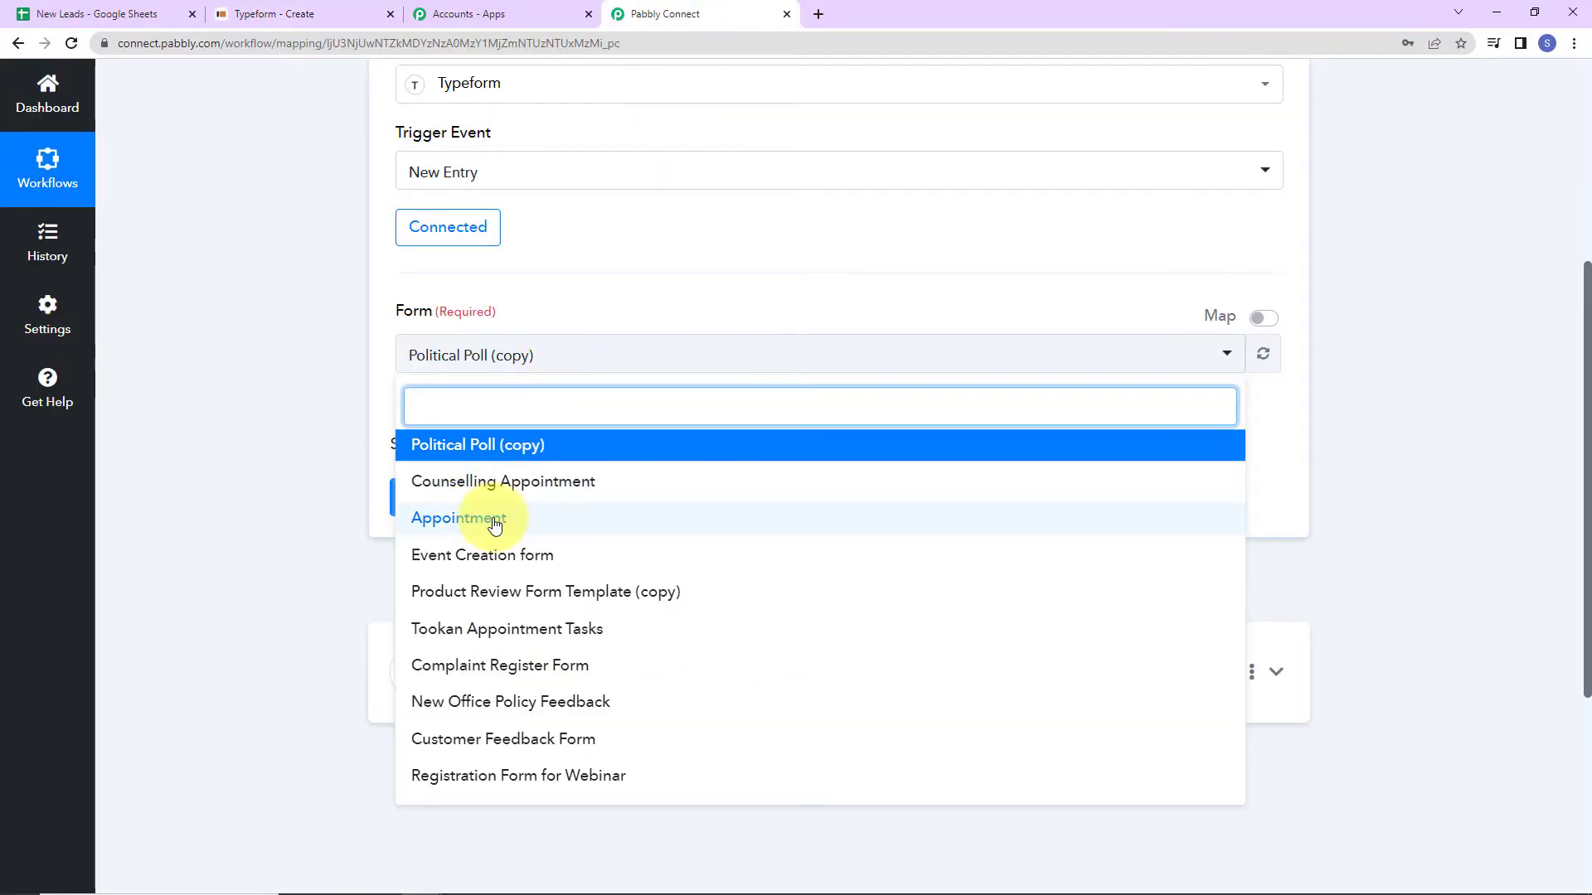
left_click(495, 522)
left_click(469, 499)
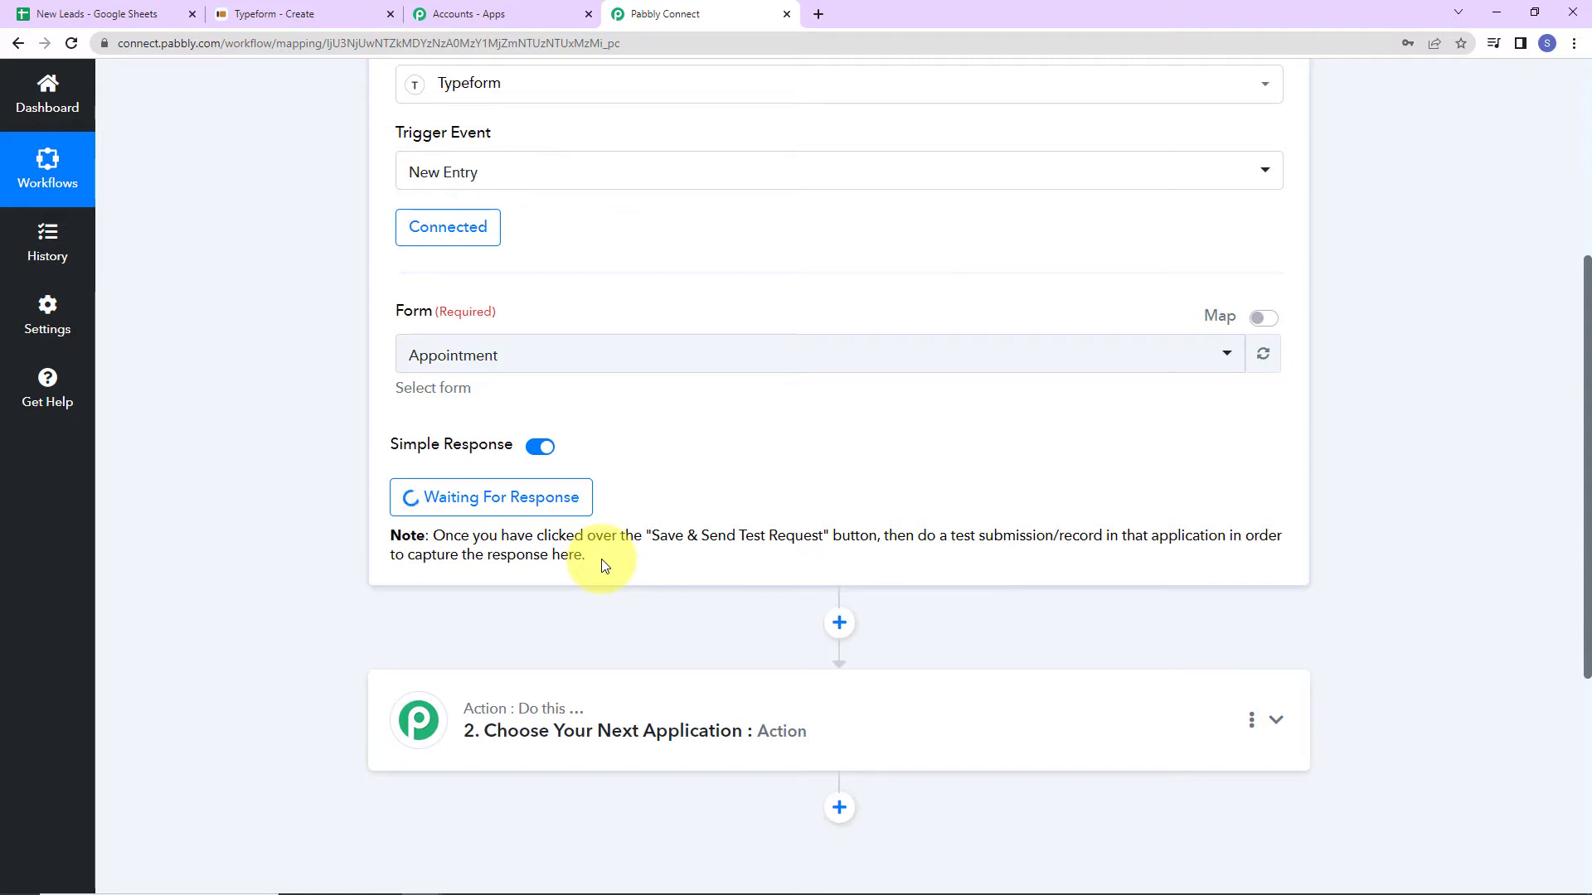
left_click(274, 15)
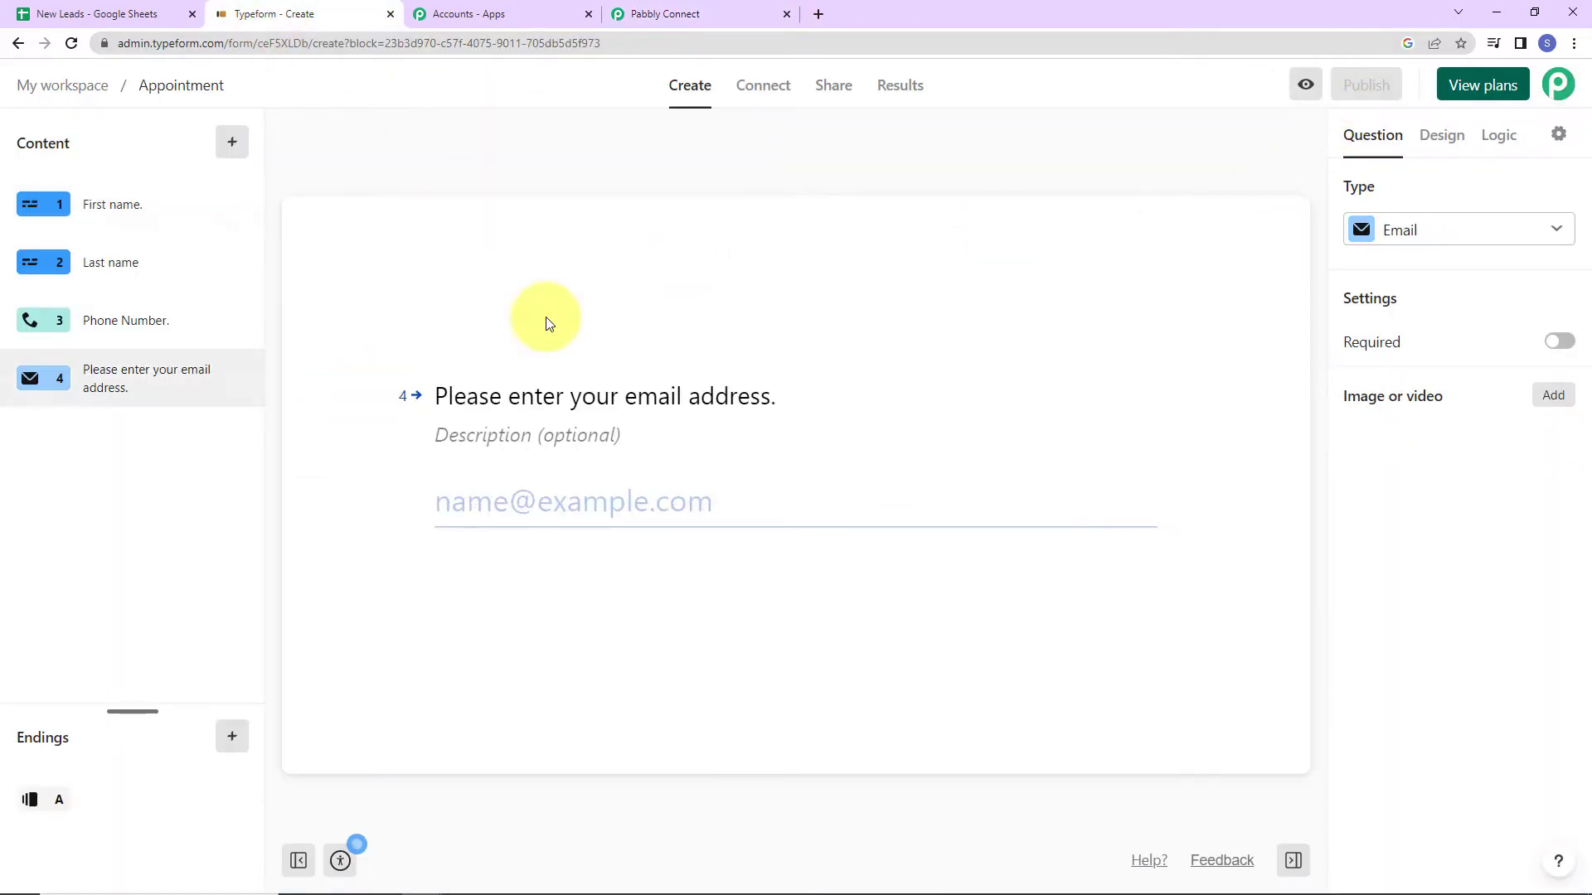
Publish the Appointment form and open its public link in a new tab.
left_click(1376, 86)
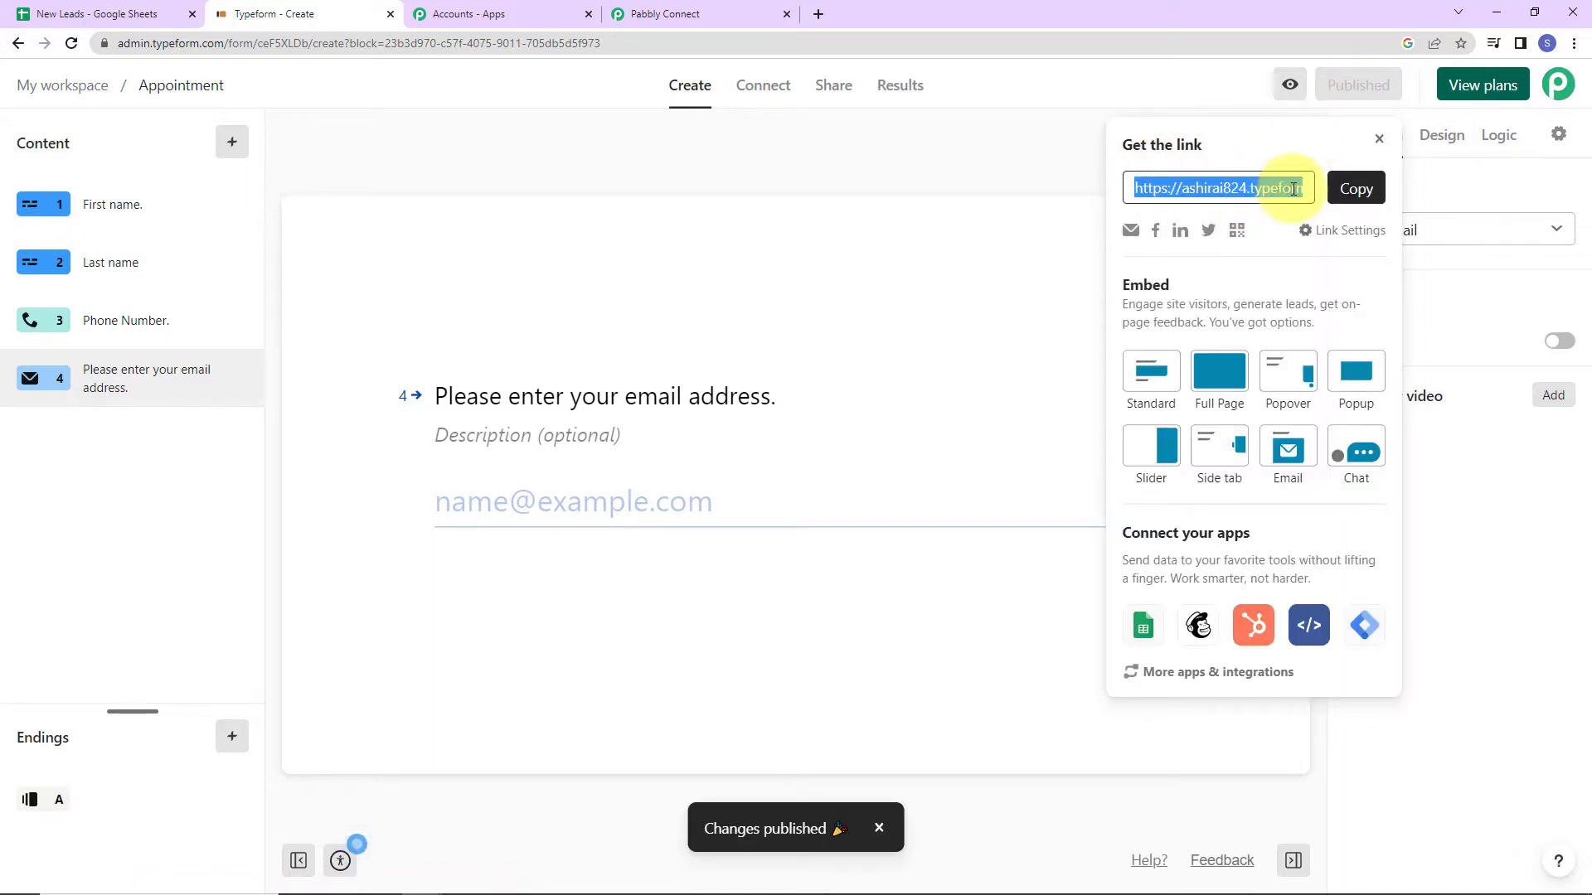
left_click(1356, 189)
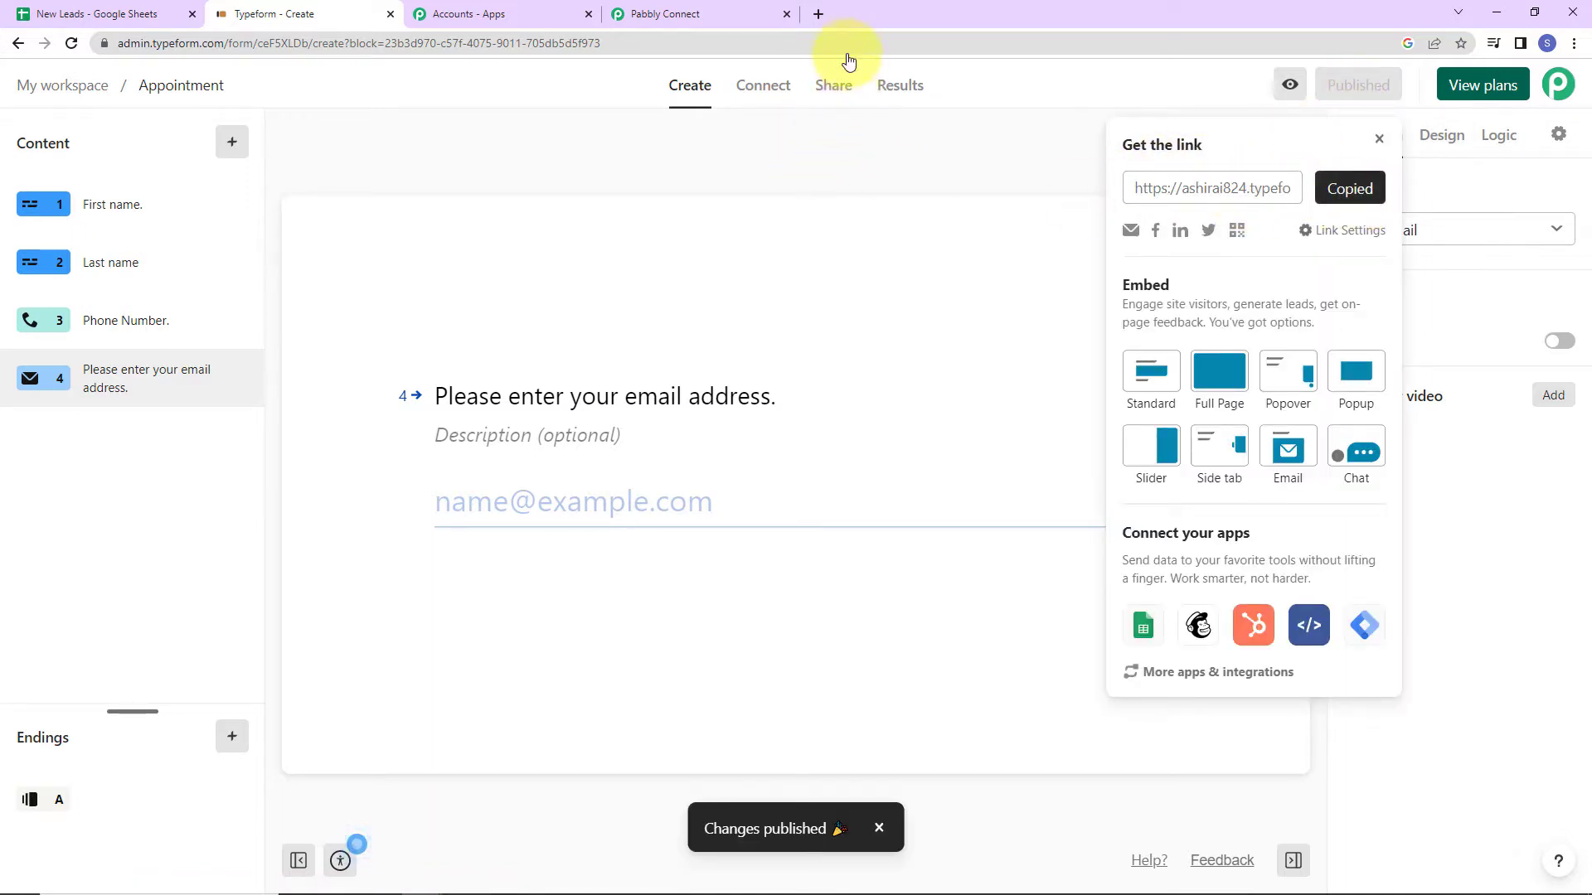
left_click(818, 13)
key("ctrl+v")
key("Return")
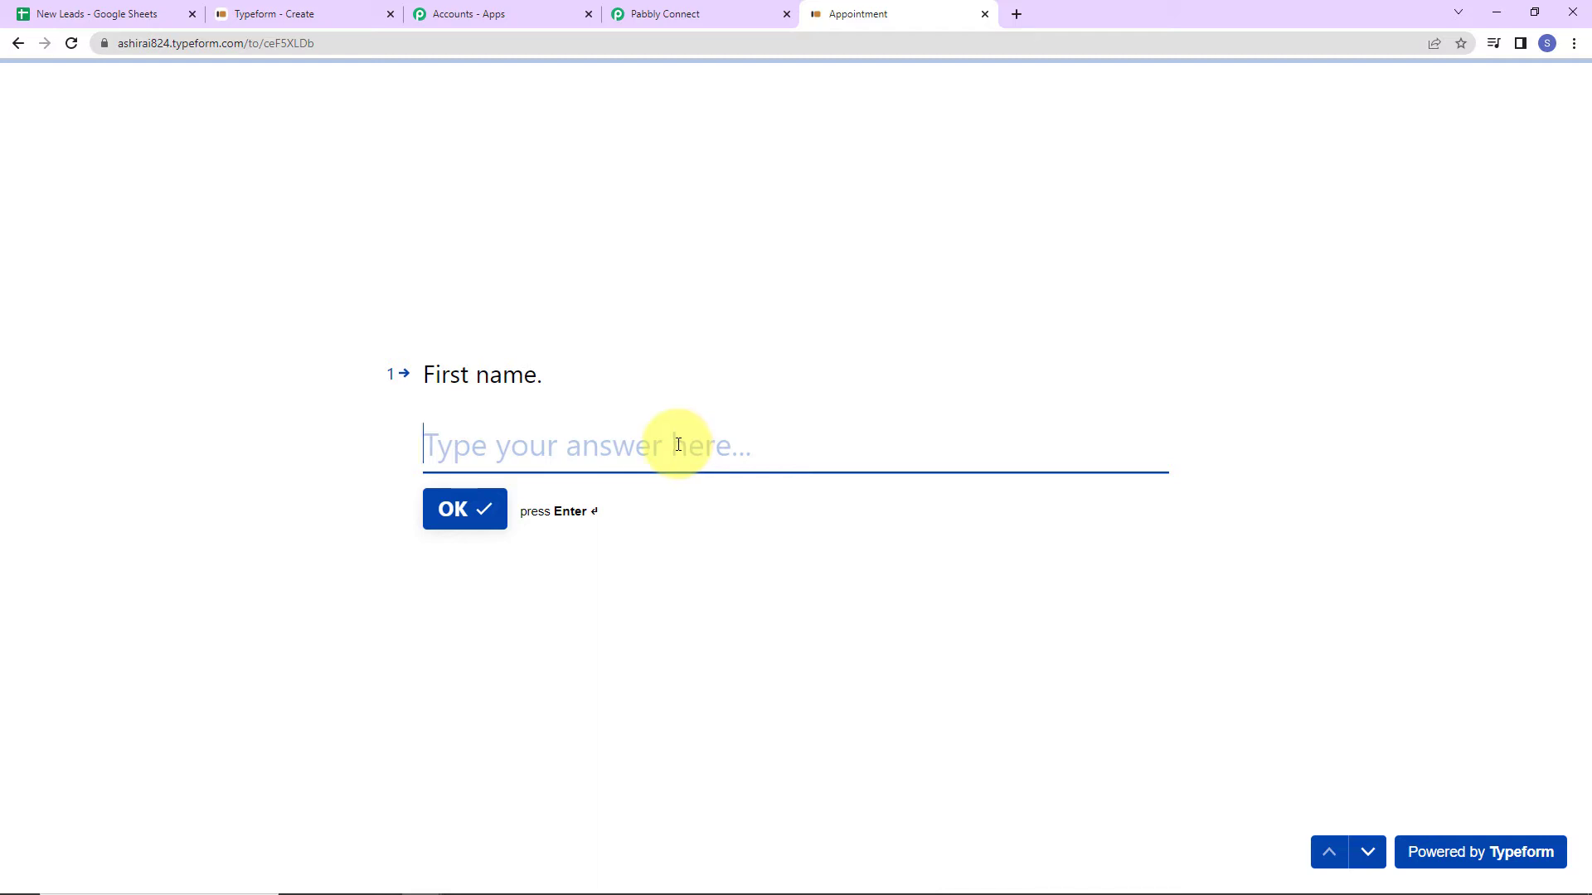
Answer the form with a test first name, last name, phone number and e-mail, then submit.
type("Smart")
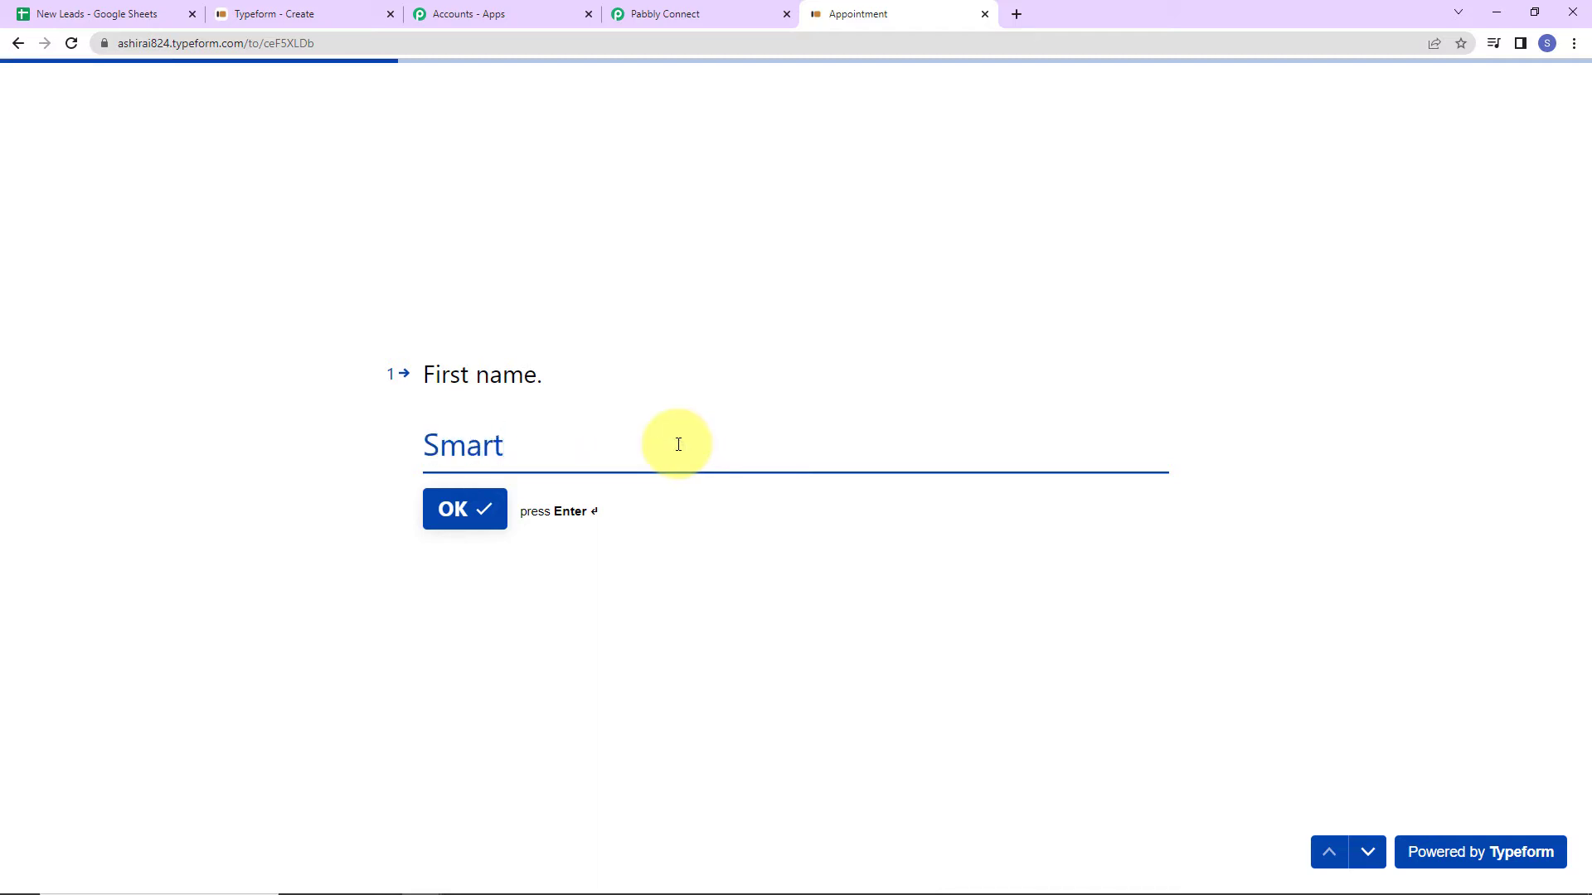
key("Return")
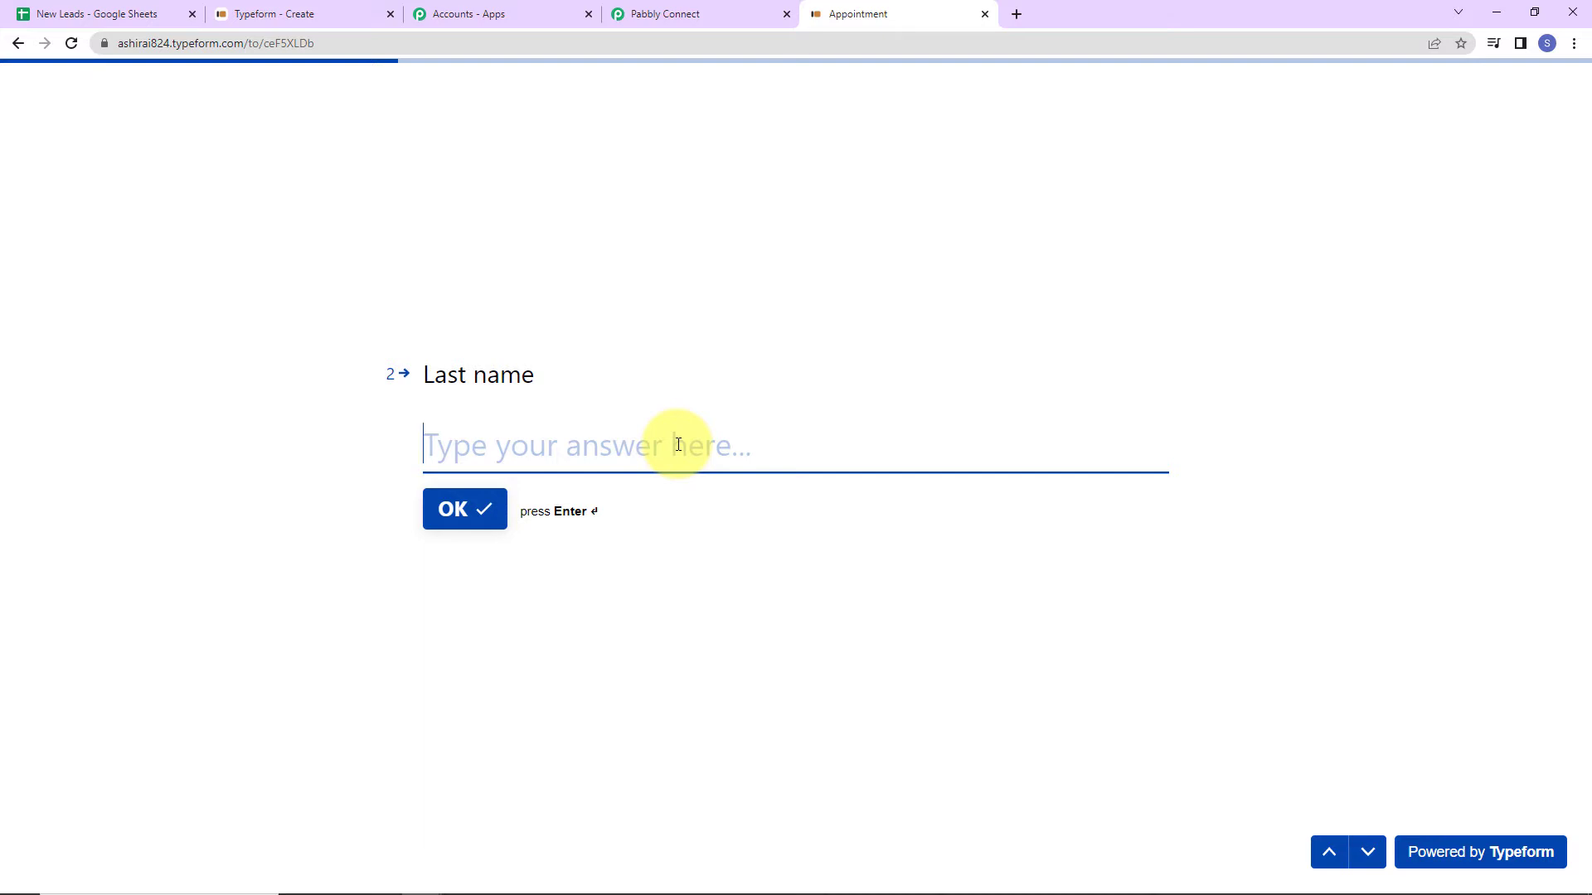
type("User")
key("Return")
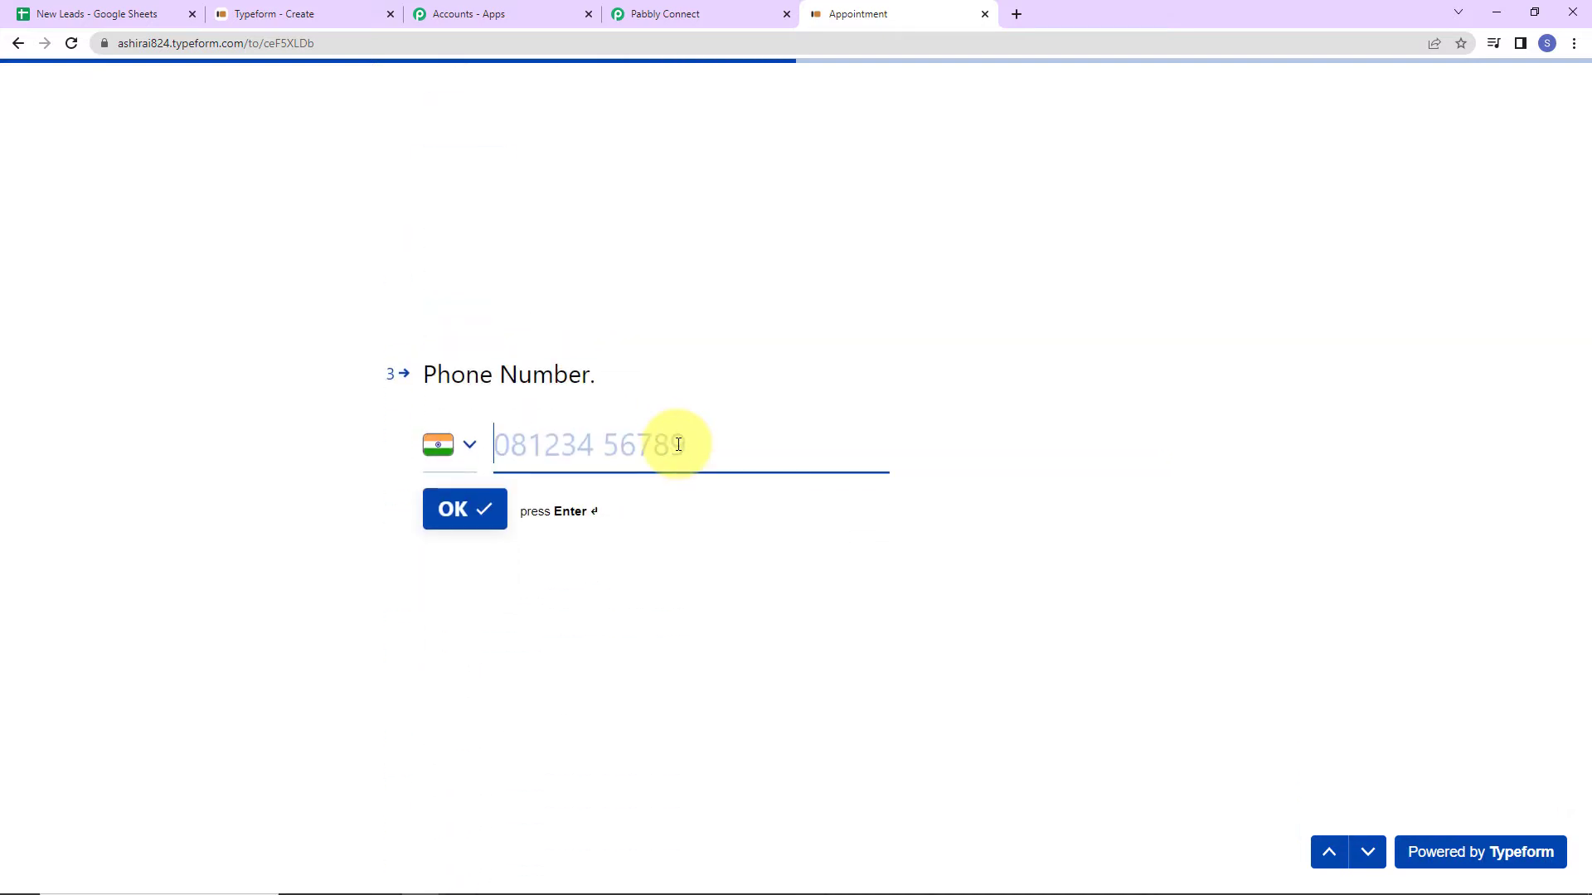
type("9")
key("Return")
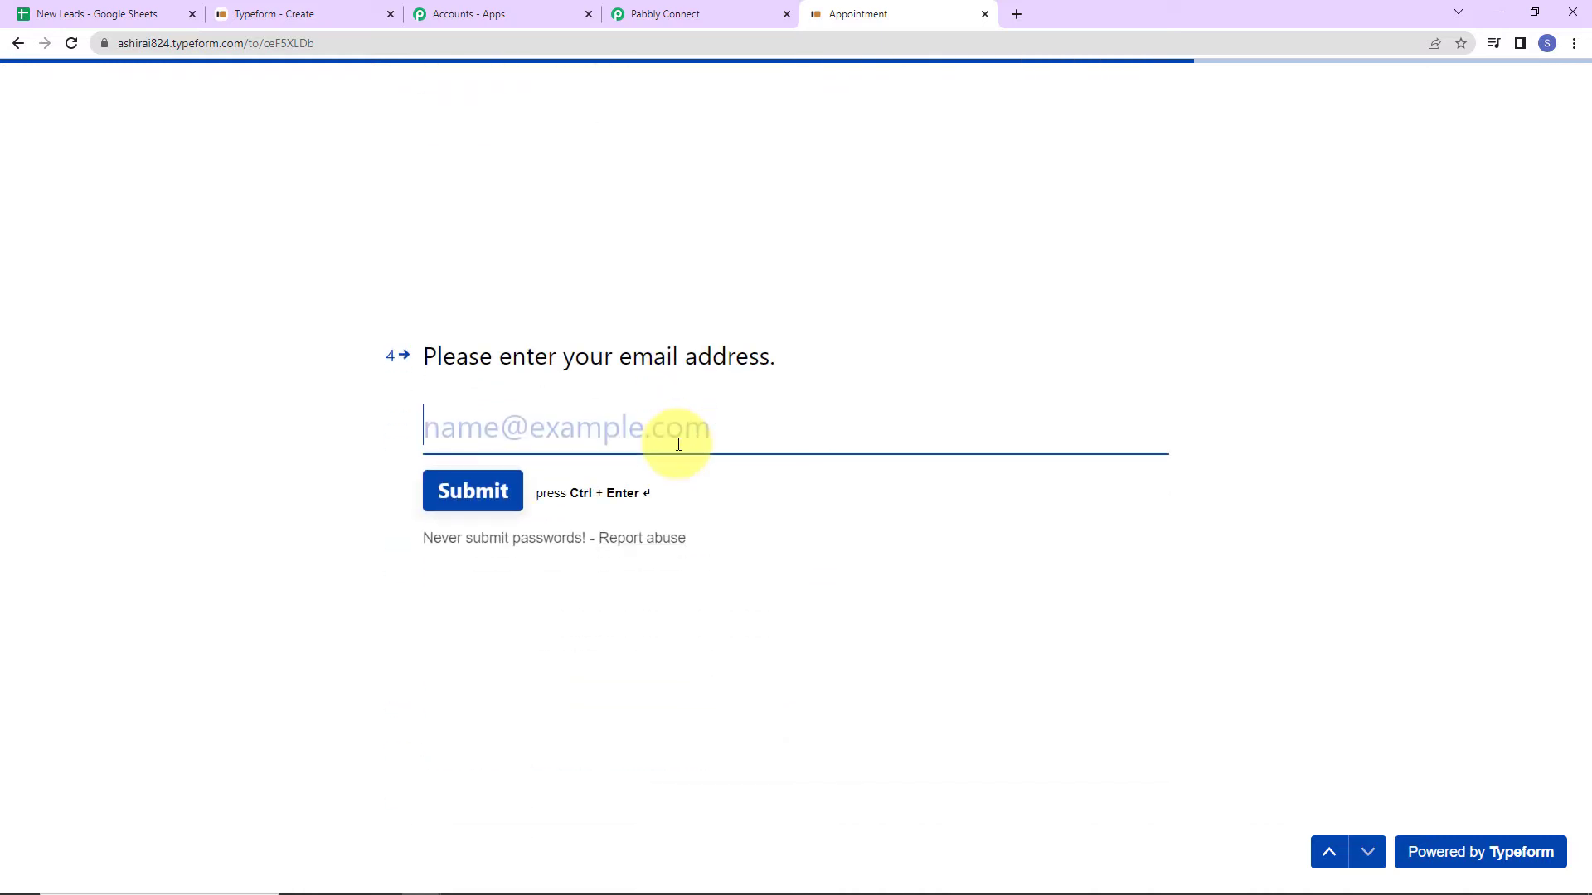
left_click(476, 490)
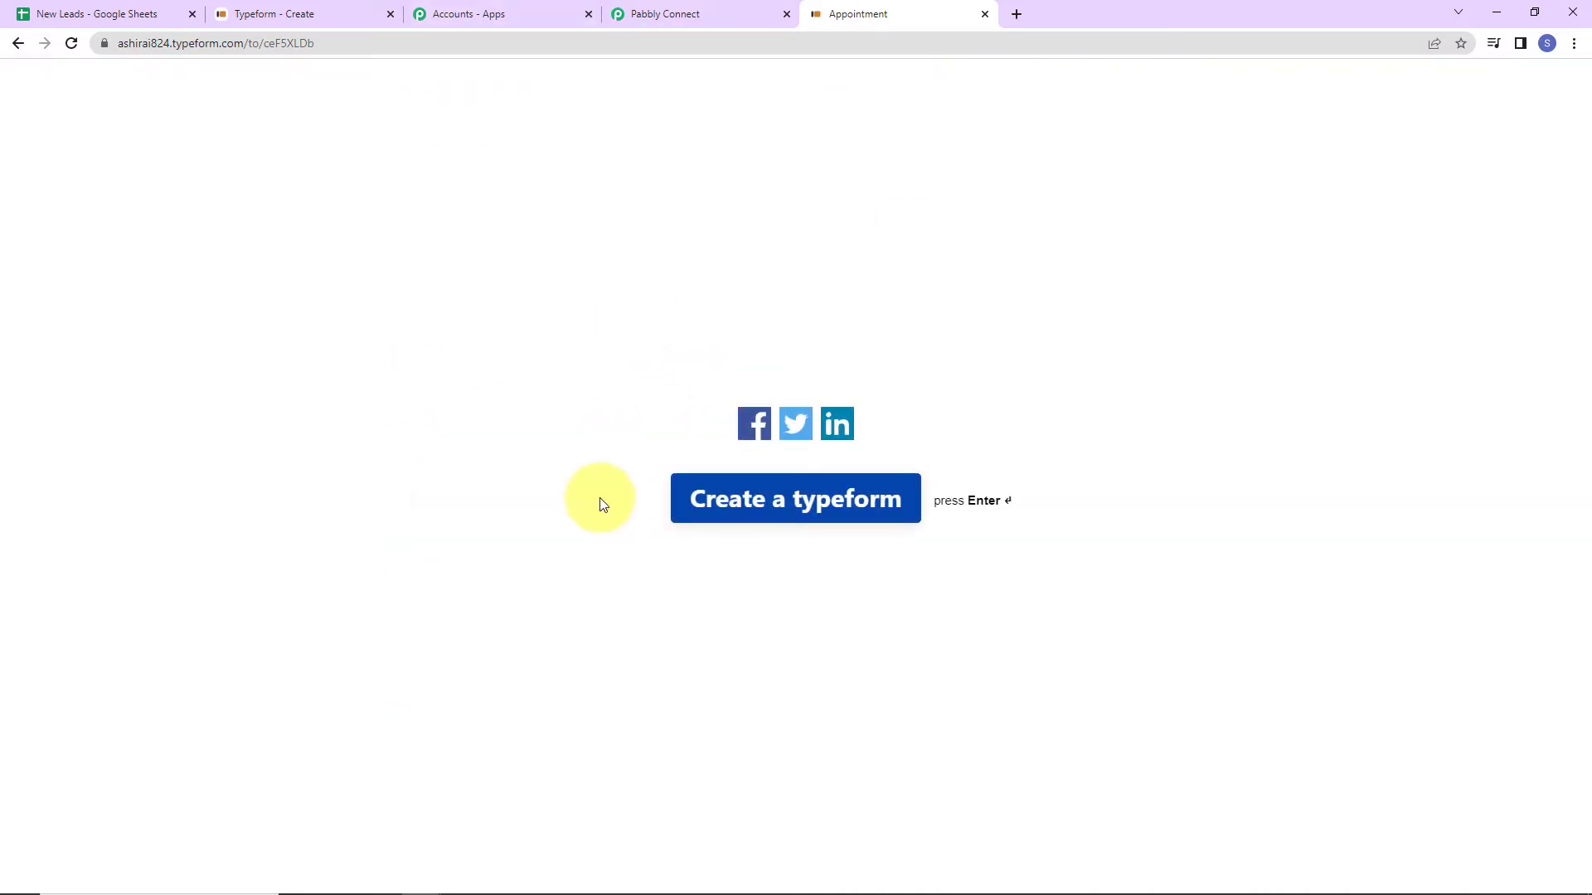
Scroll through the captured Typeform response to check the name, phone and e-mail values.
left_click(679, 11)
scroll(1468, 454, "down", 2)
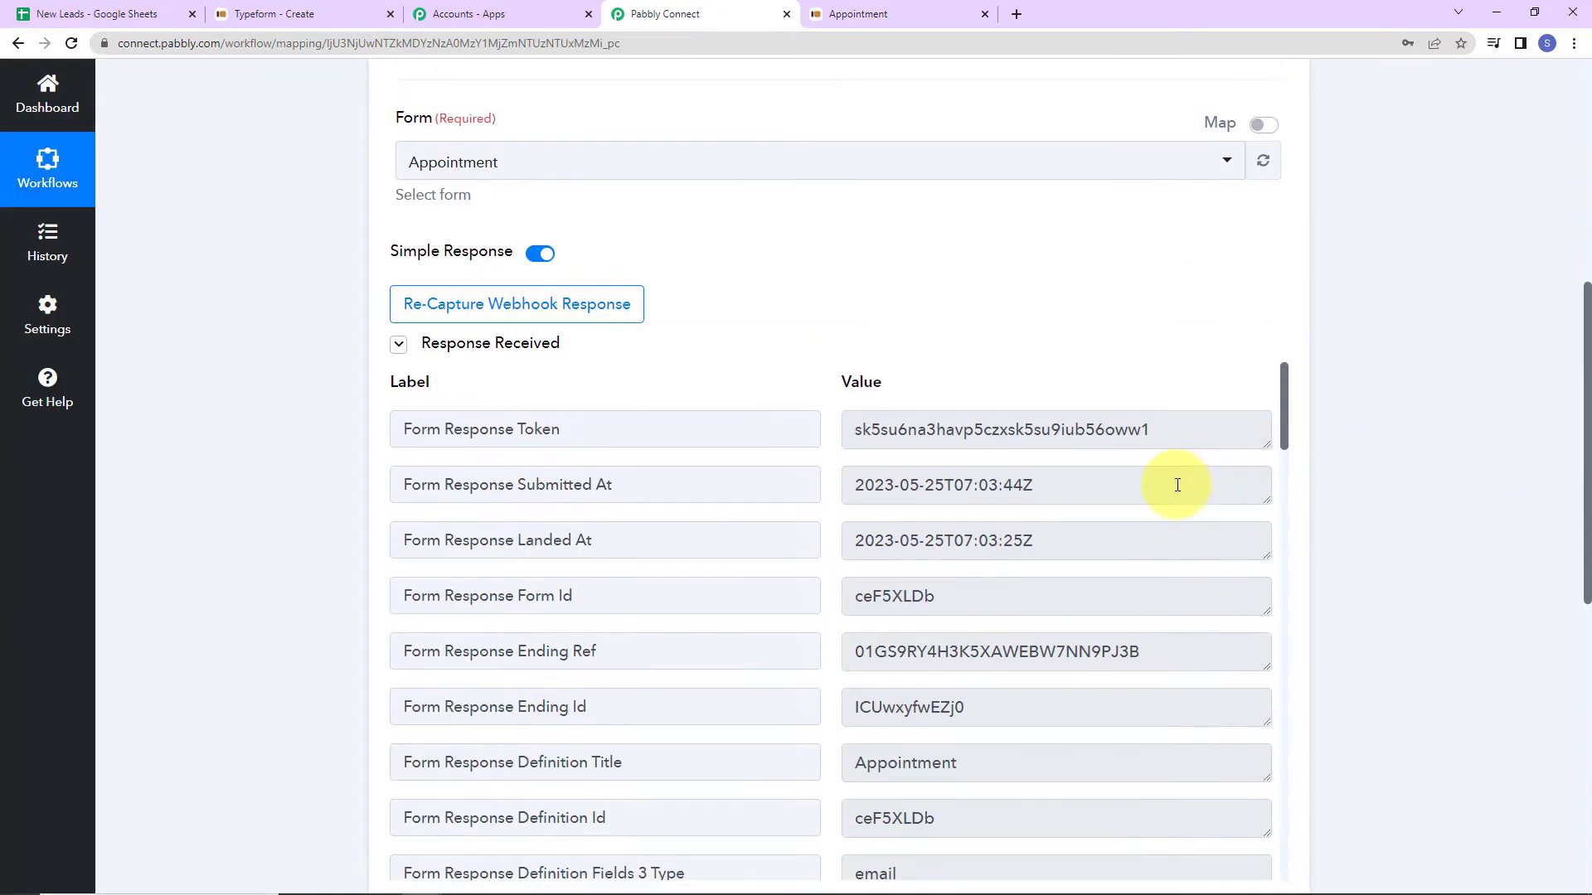
scroll(1172, 483, "down", 4)
scroll(1352, 469, "down", 2)
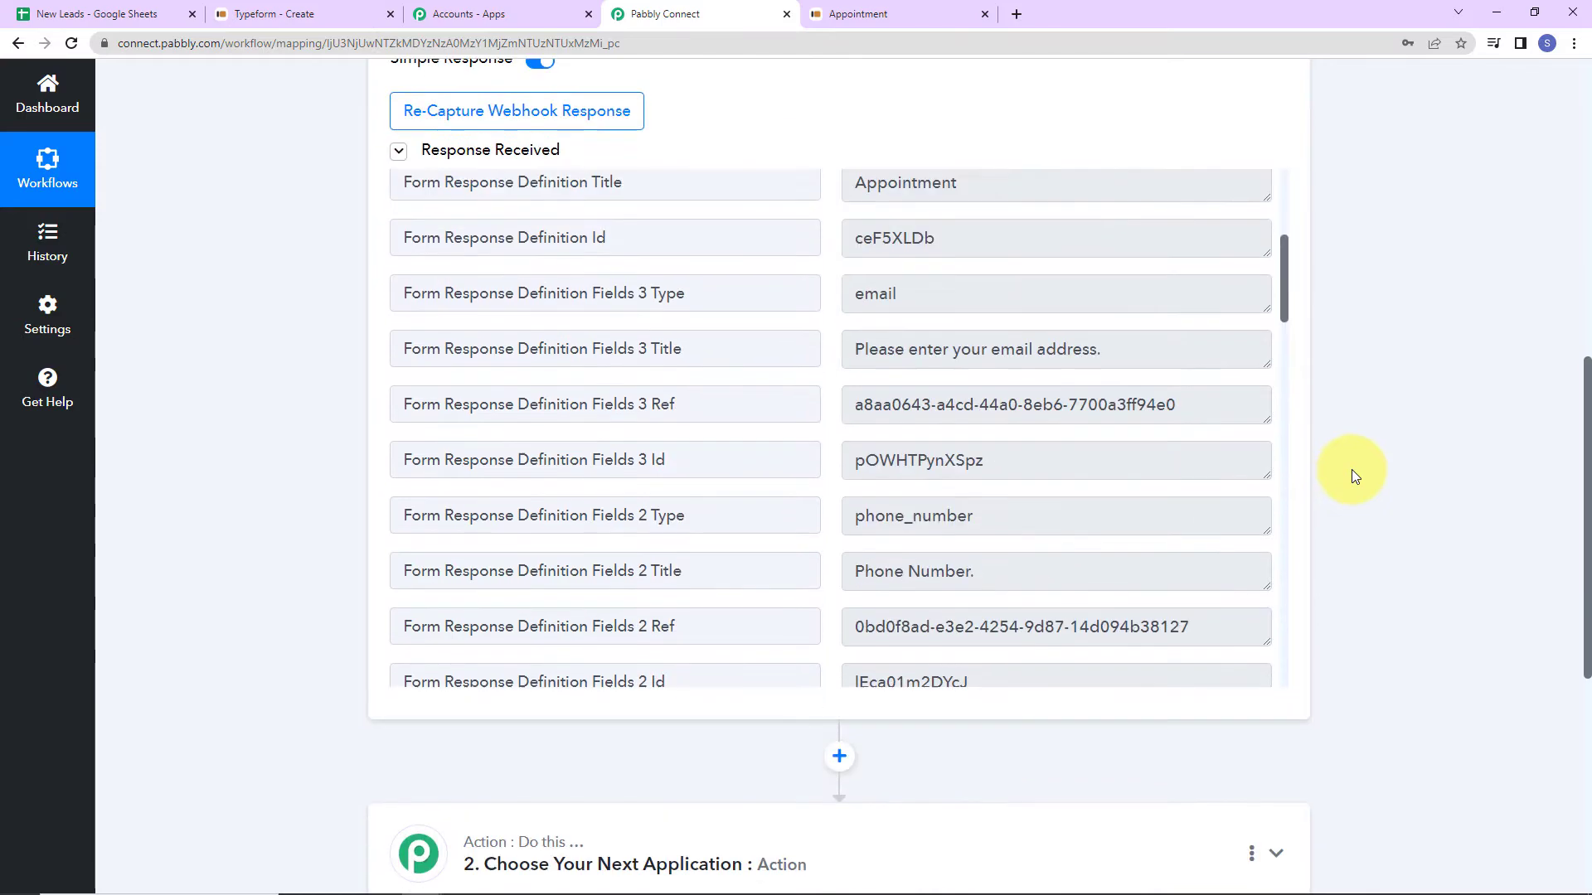
scroll(1101, 409, "down", 10)
scroll(1101, 414, "down", 5)
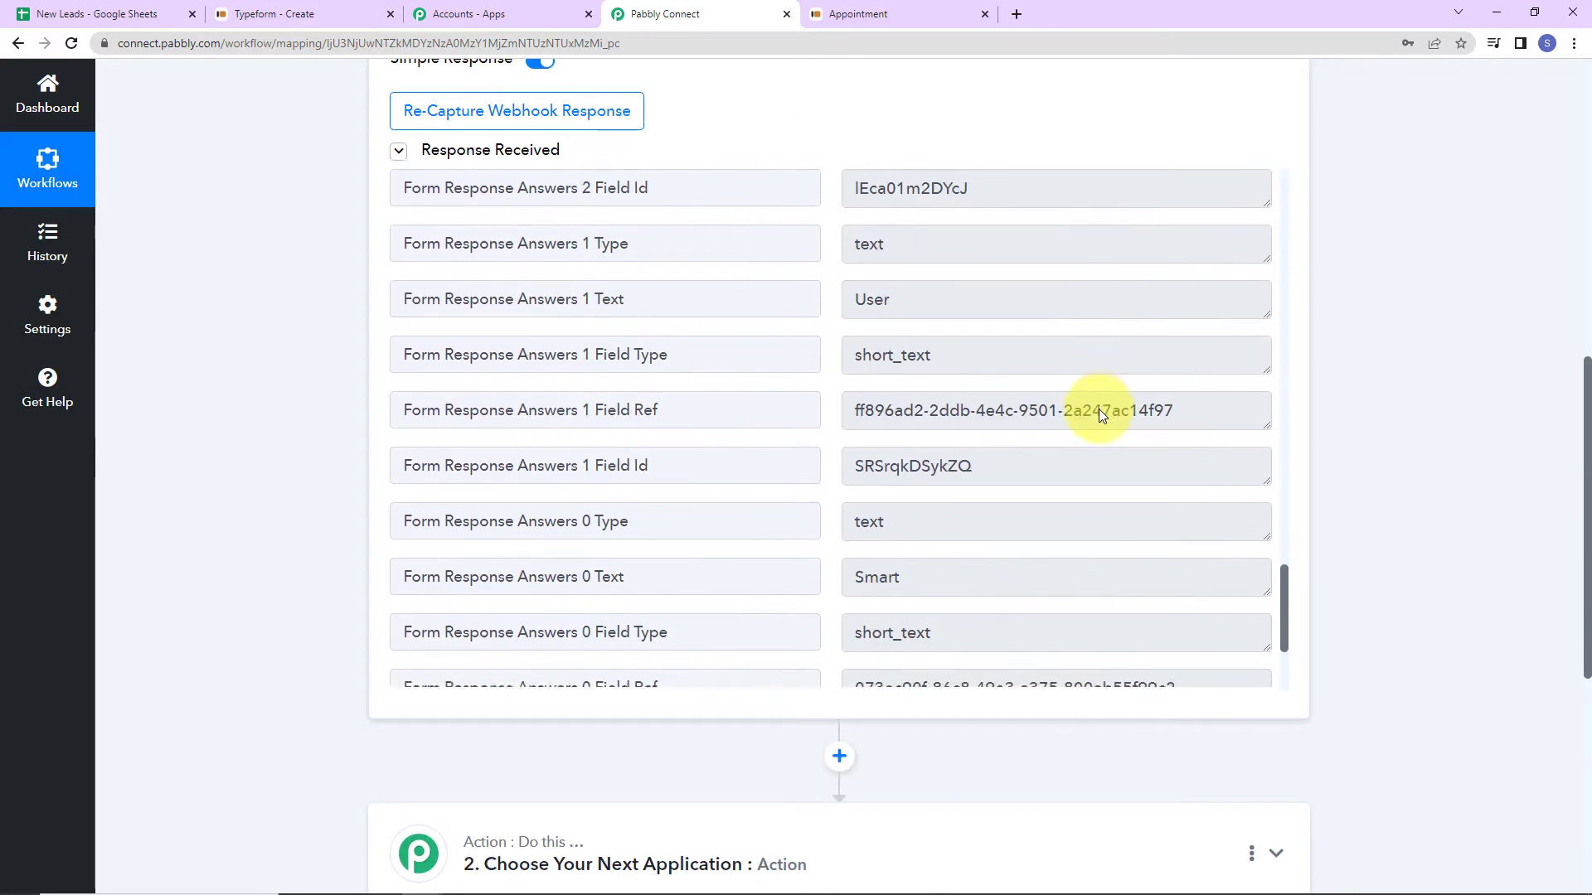
left_click_drag(850, 375, 954, 380)
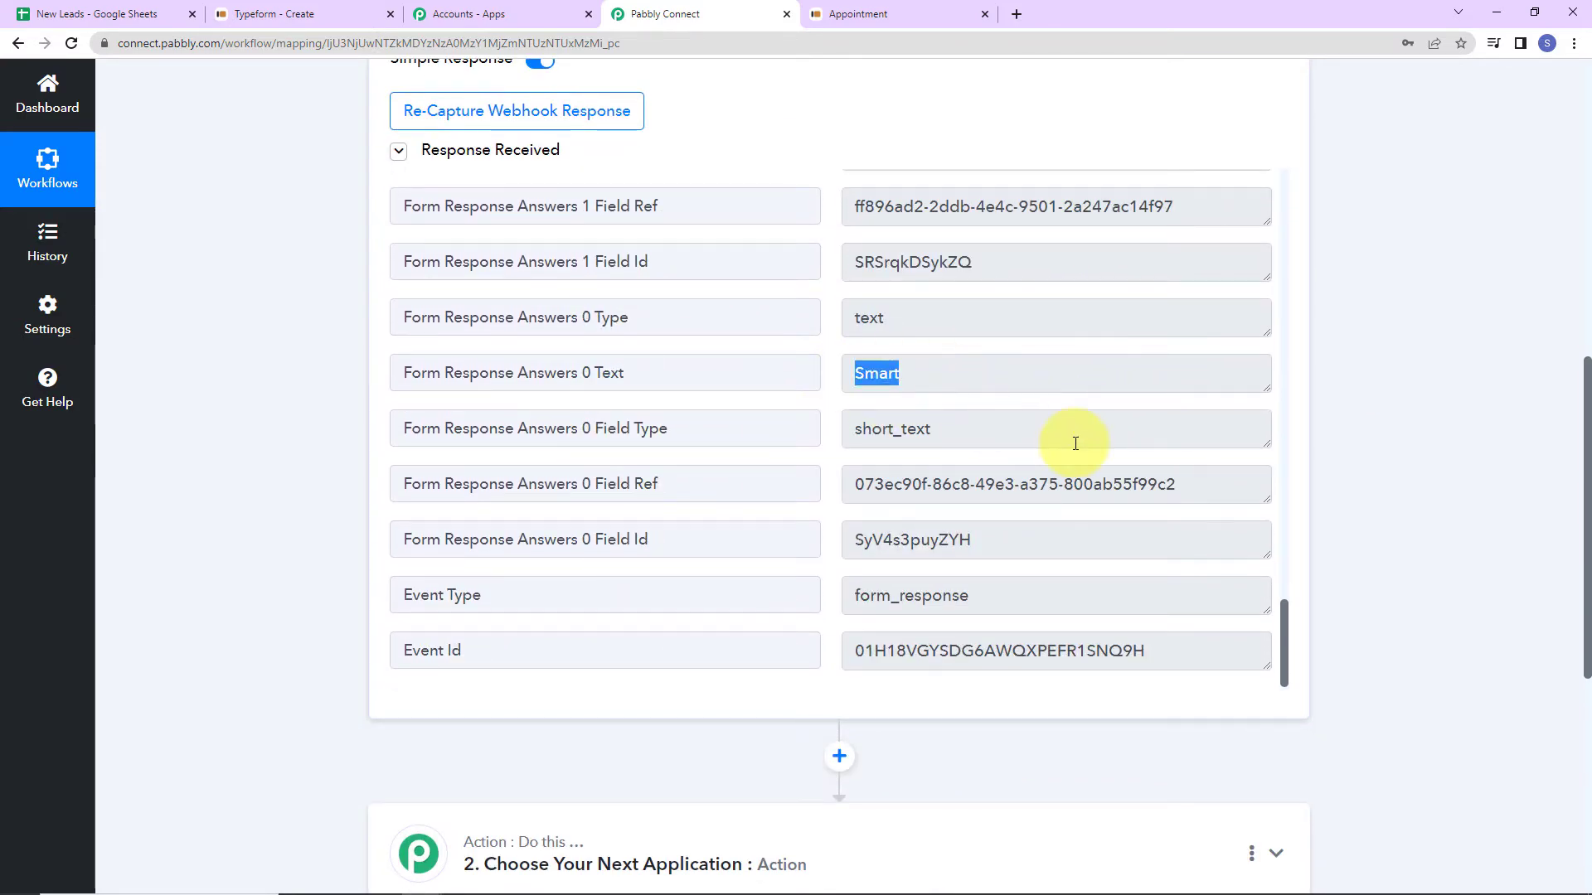
scroll(1066, 445, "down", 2)
scroll(1066, 445, "up", 4)
scroll(1056, 455, "up", 3)
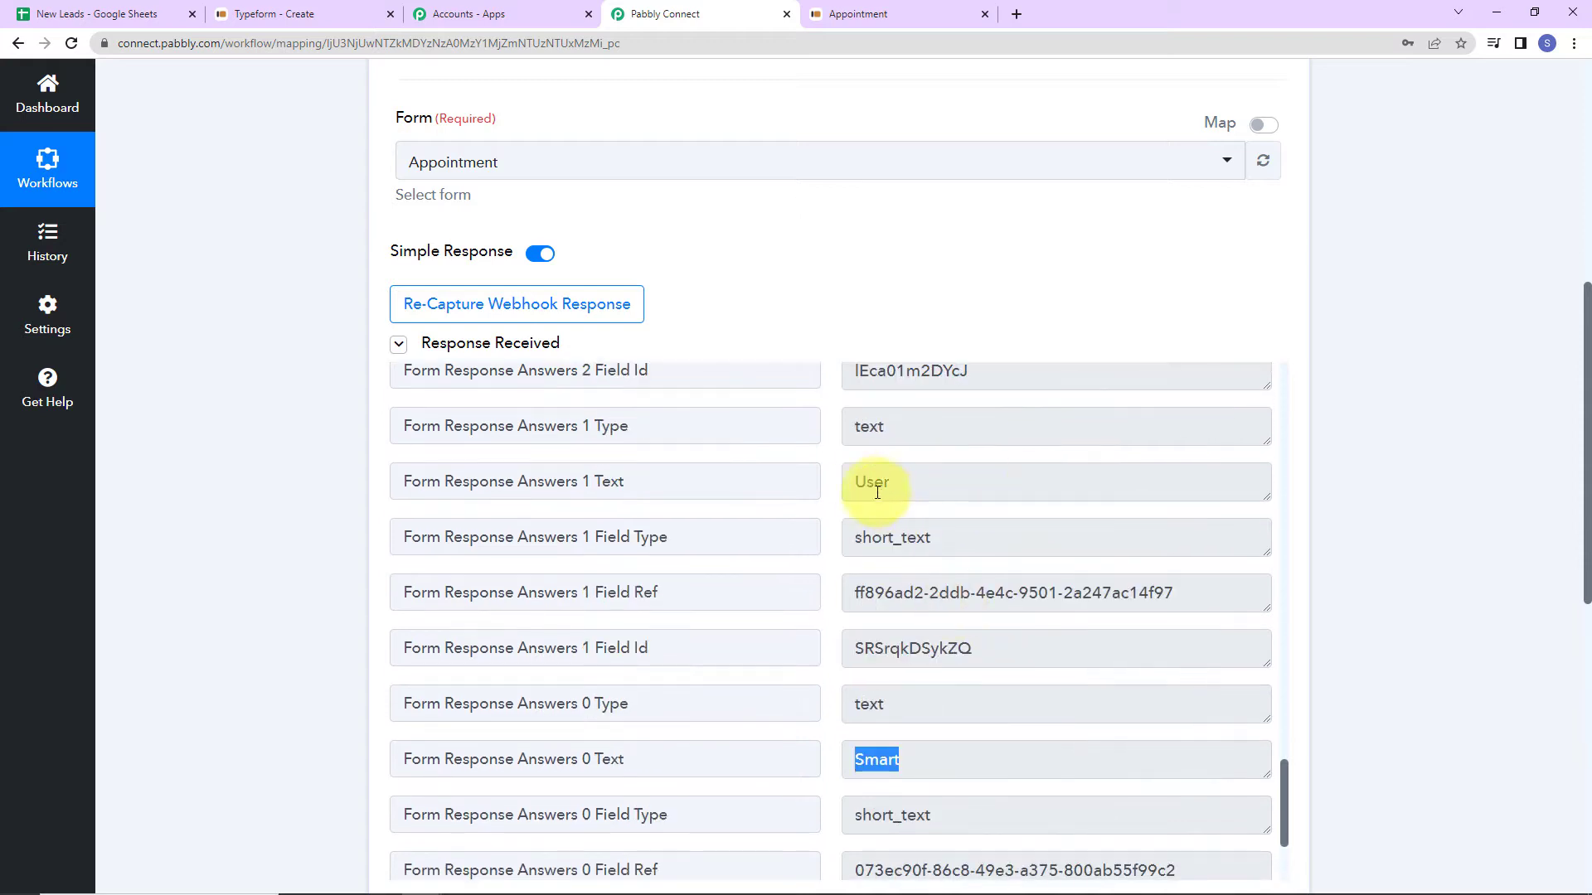
left_click_drag(853, 482, 1034, 480)
scroll(1077, 579, "up", 5)
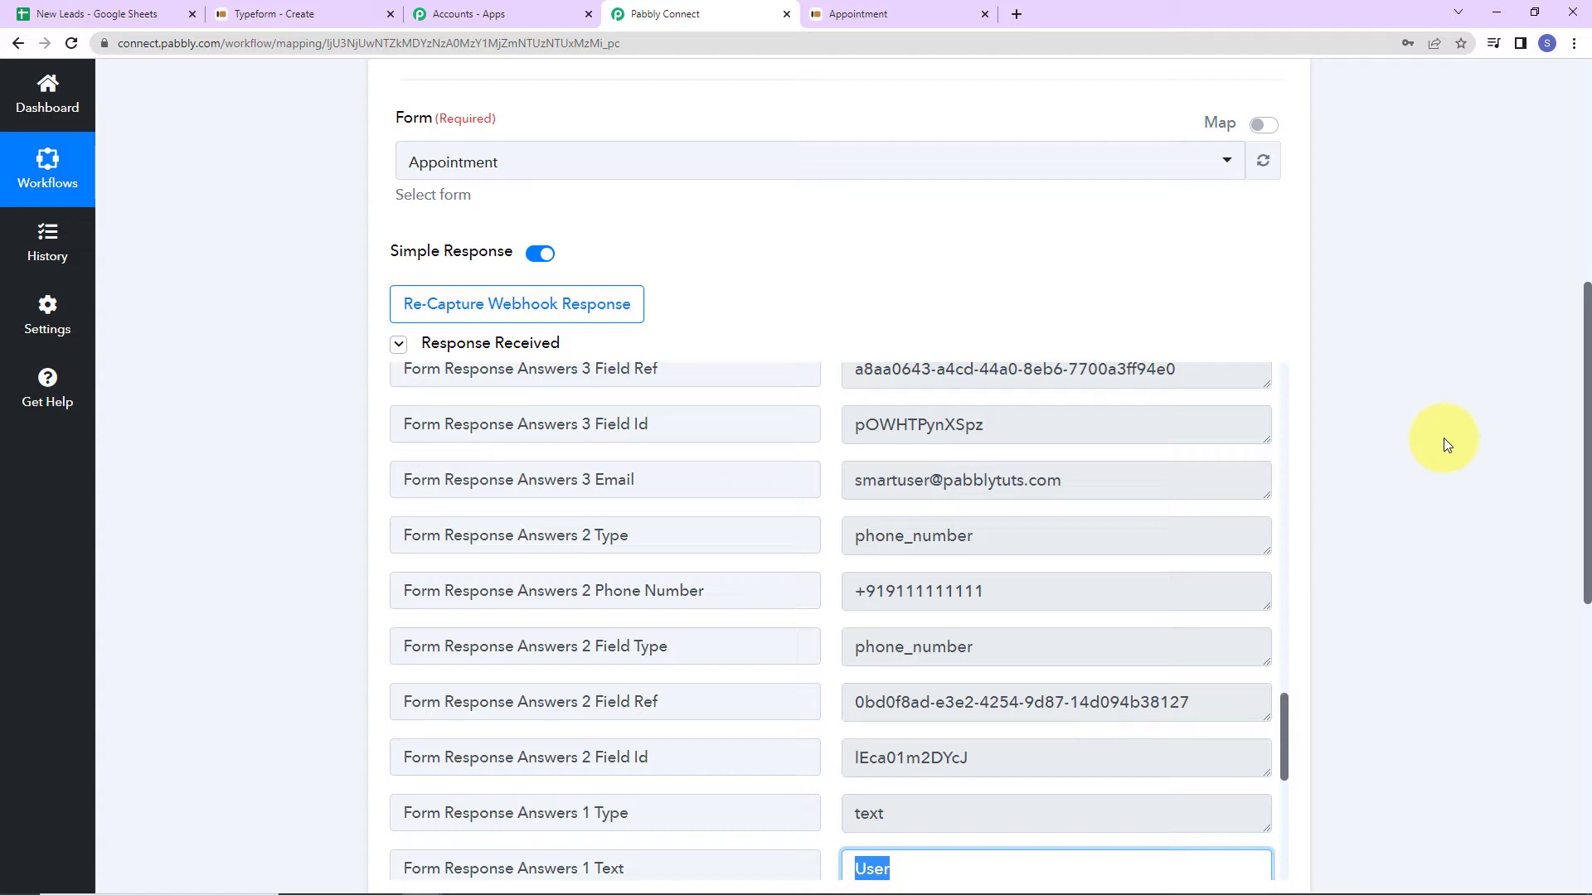
scroll(1444, 438, "down", 10)
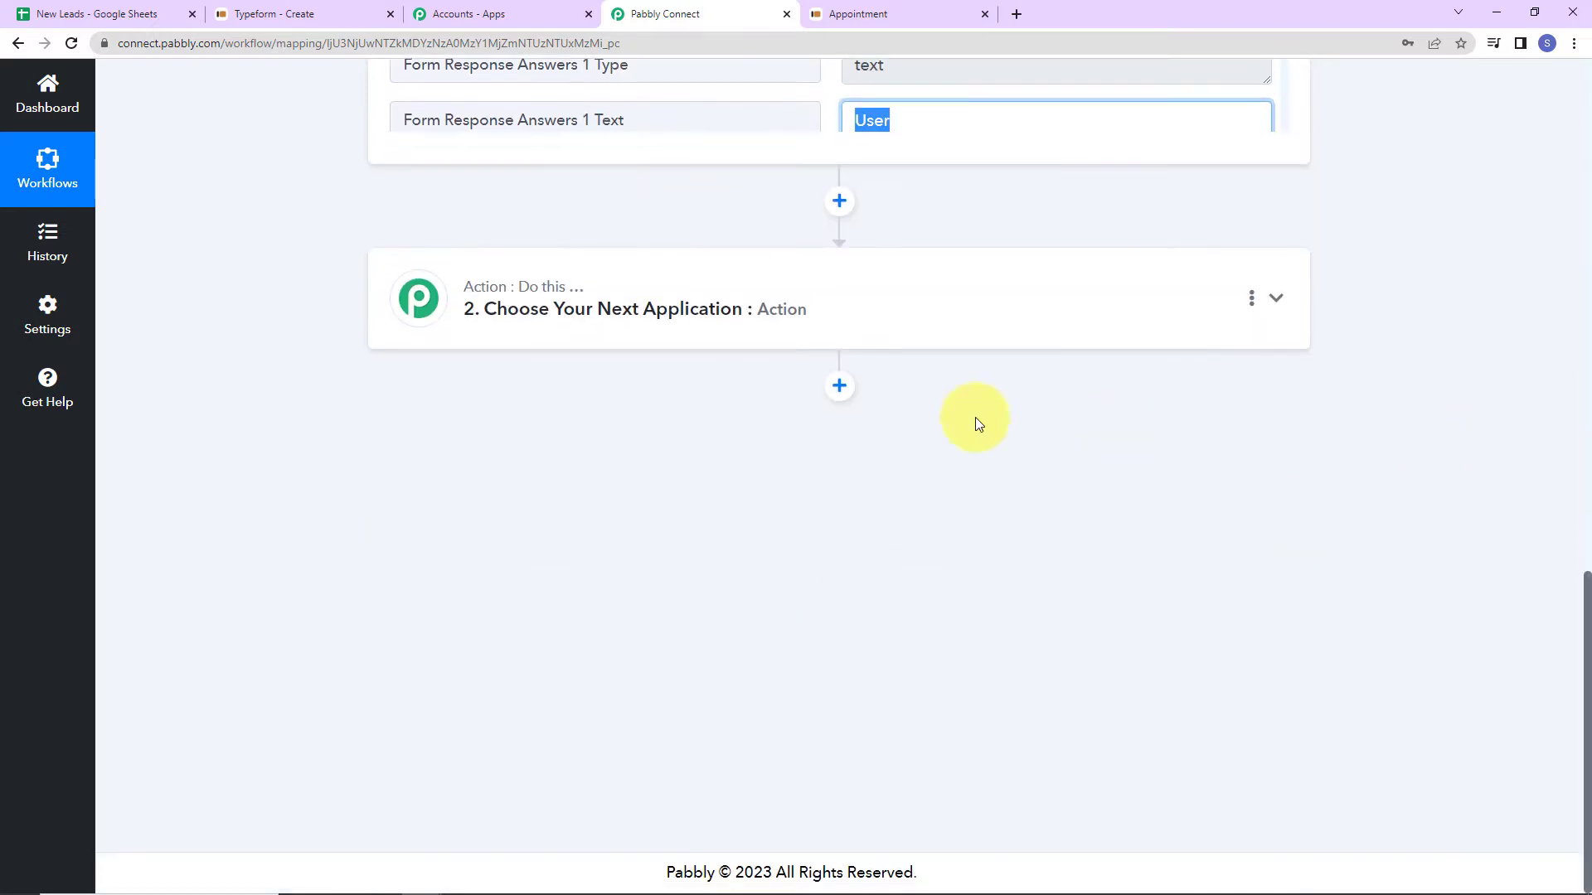
Set step 2 to Google Sheets with the Lookup Spreadsheet Rows event.
left_click(526, 309)
left_click(550, 418)
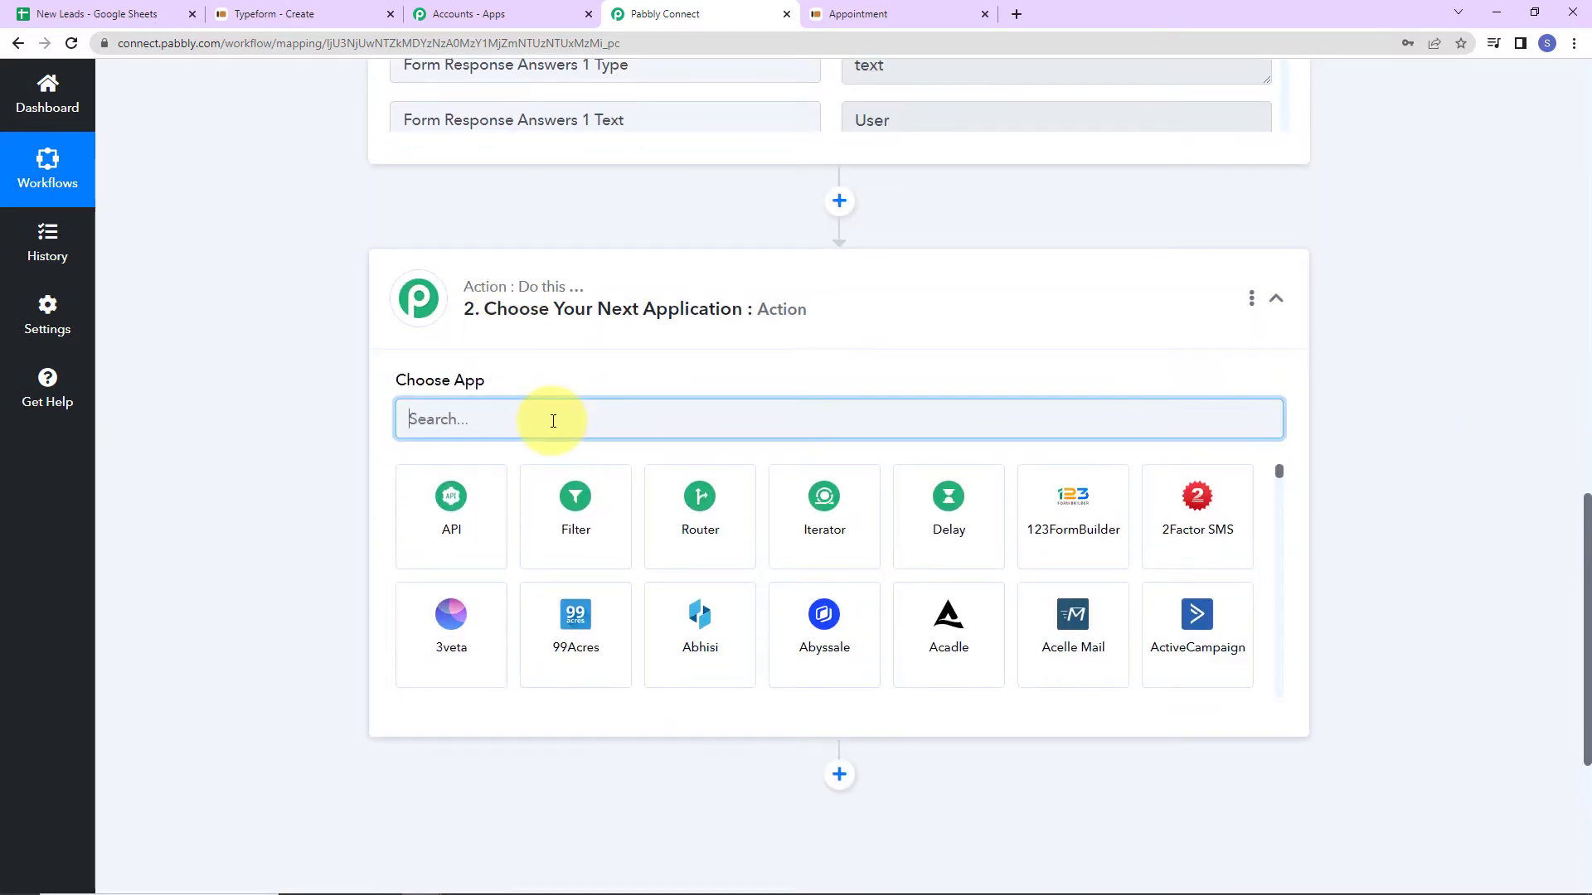
type("google")
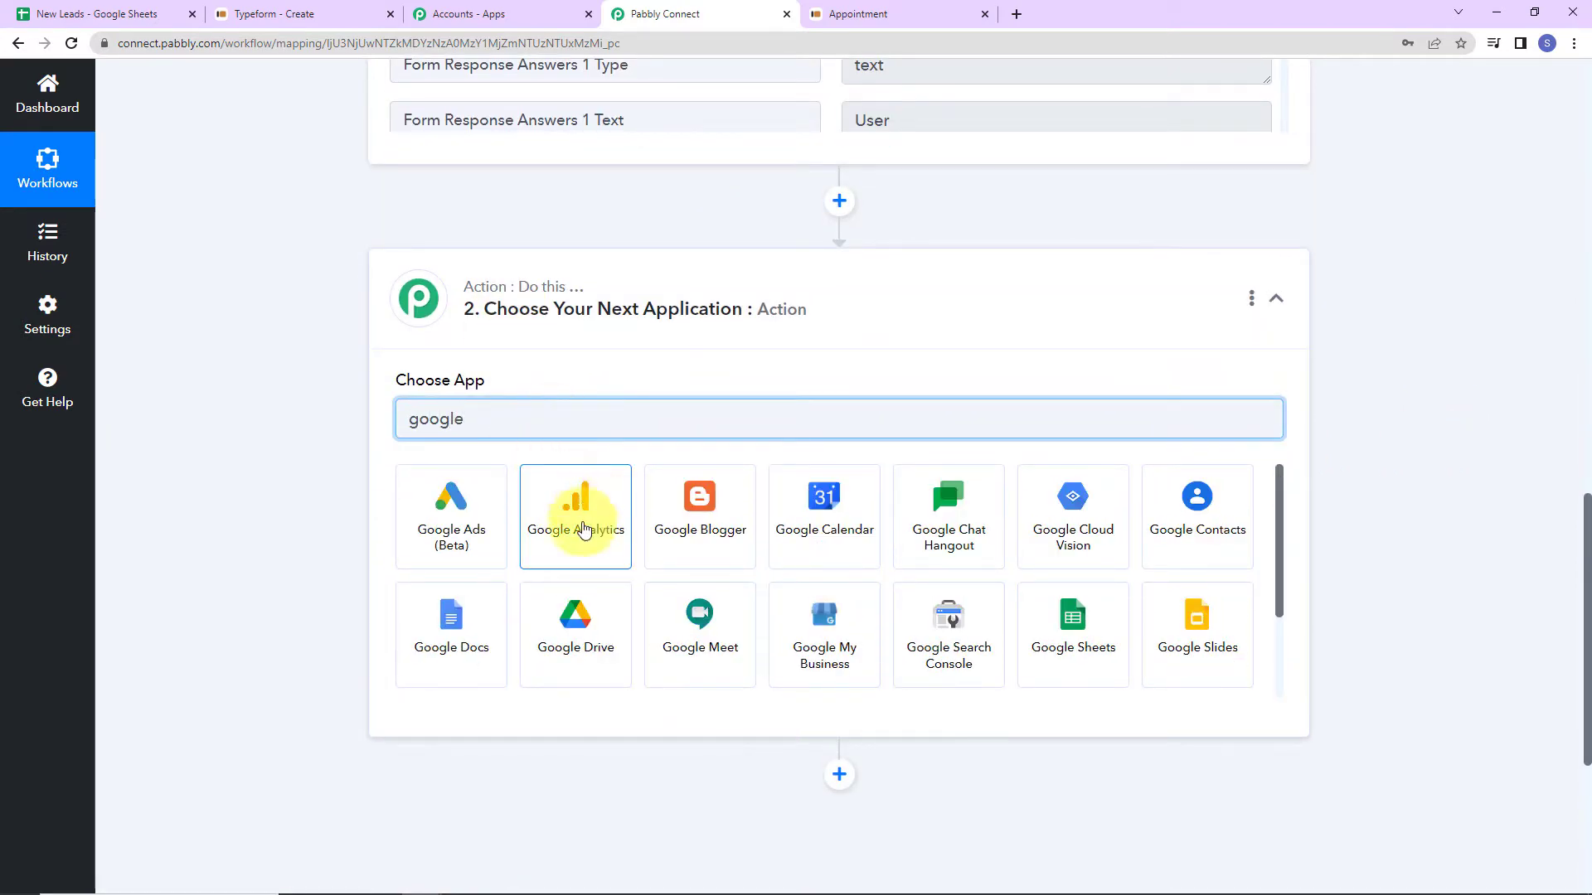
left_click(1047, 618)
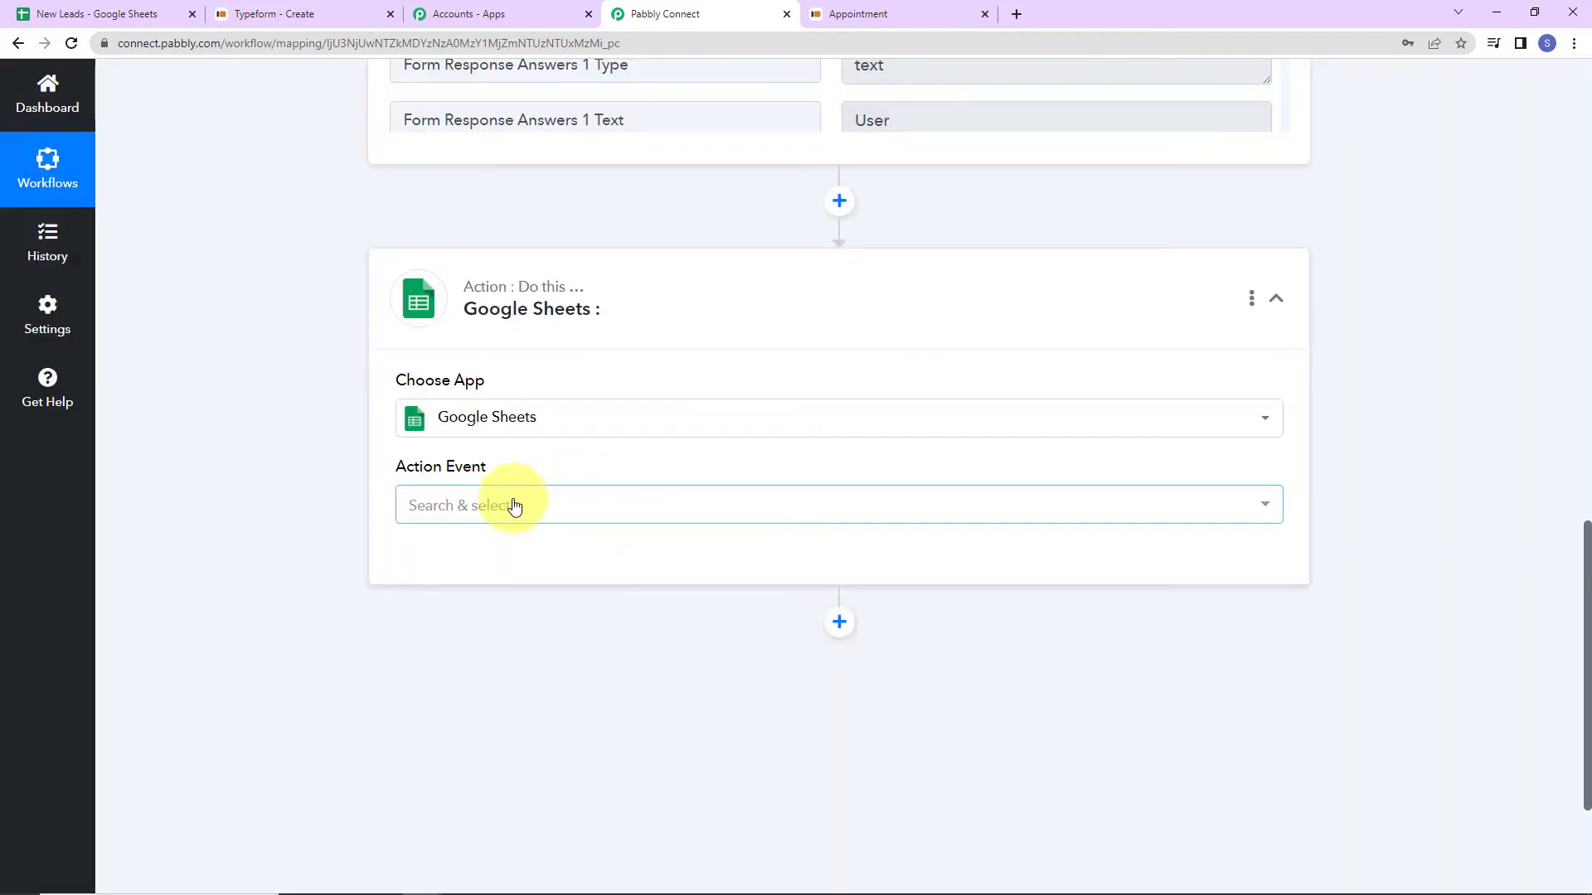
left_click(508, 501)
left_click(446, 313)
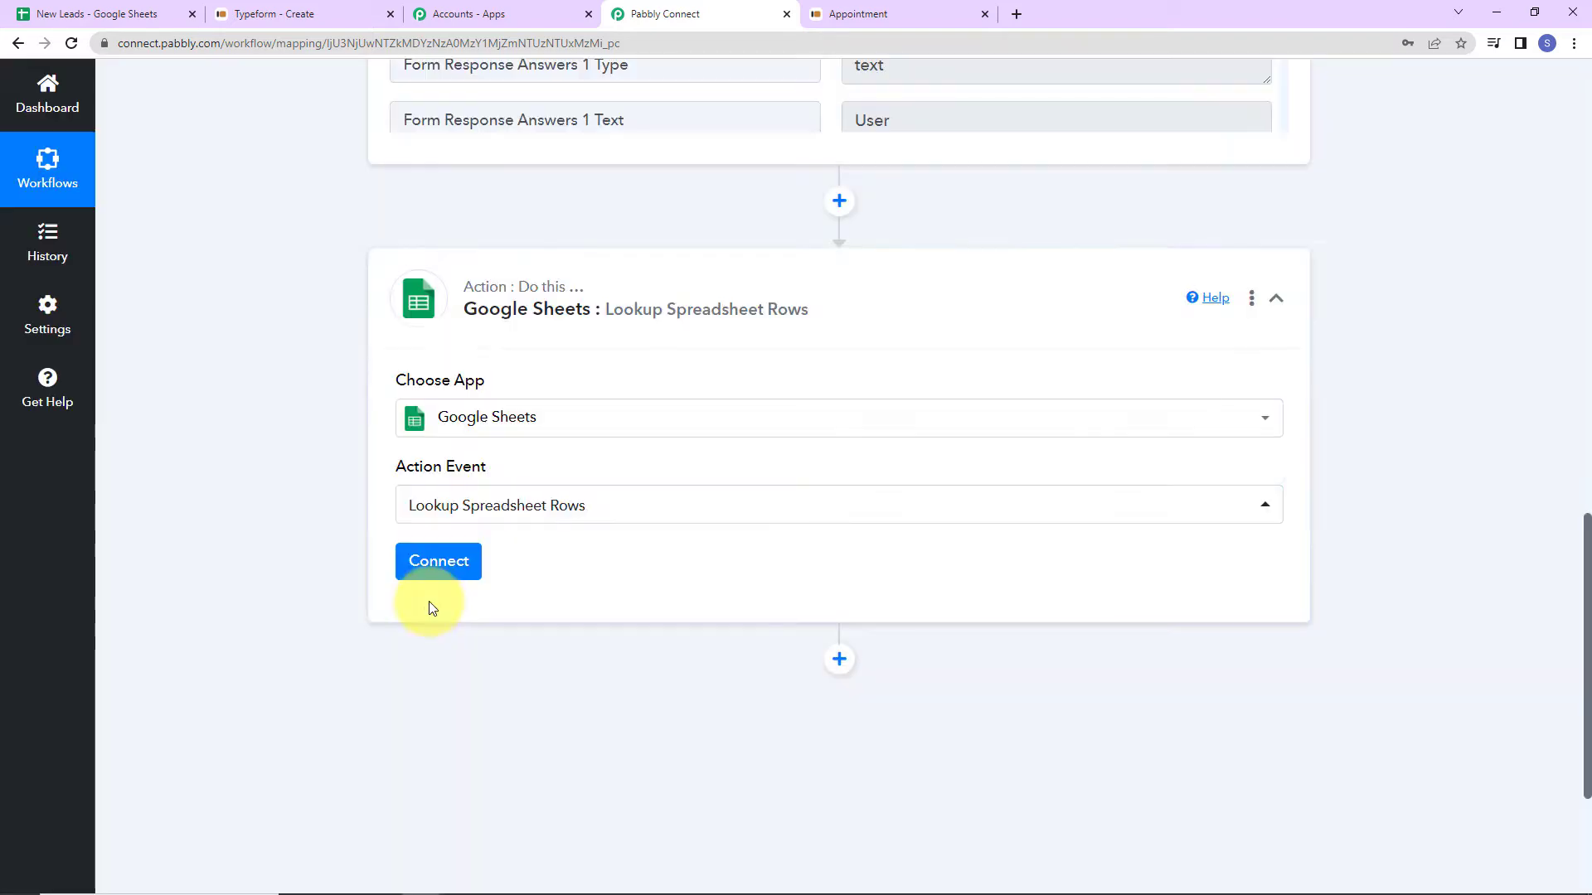
left_click(440, 572)
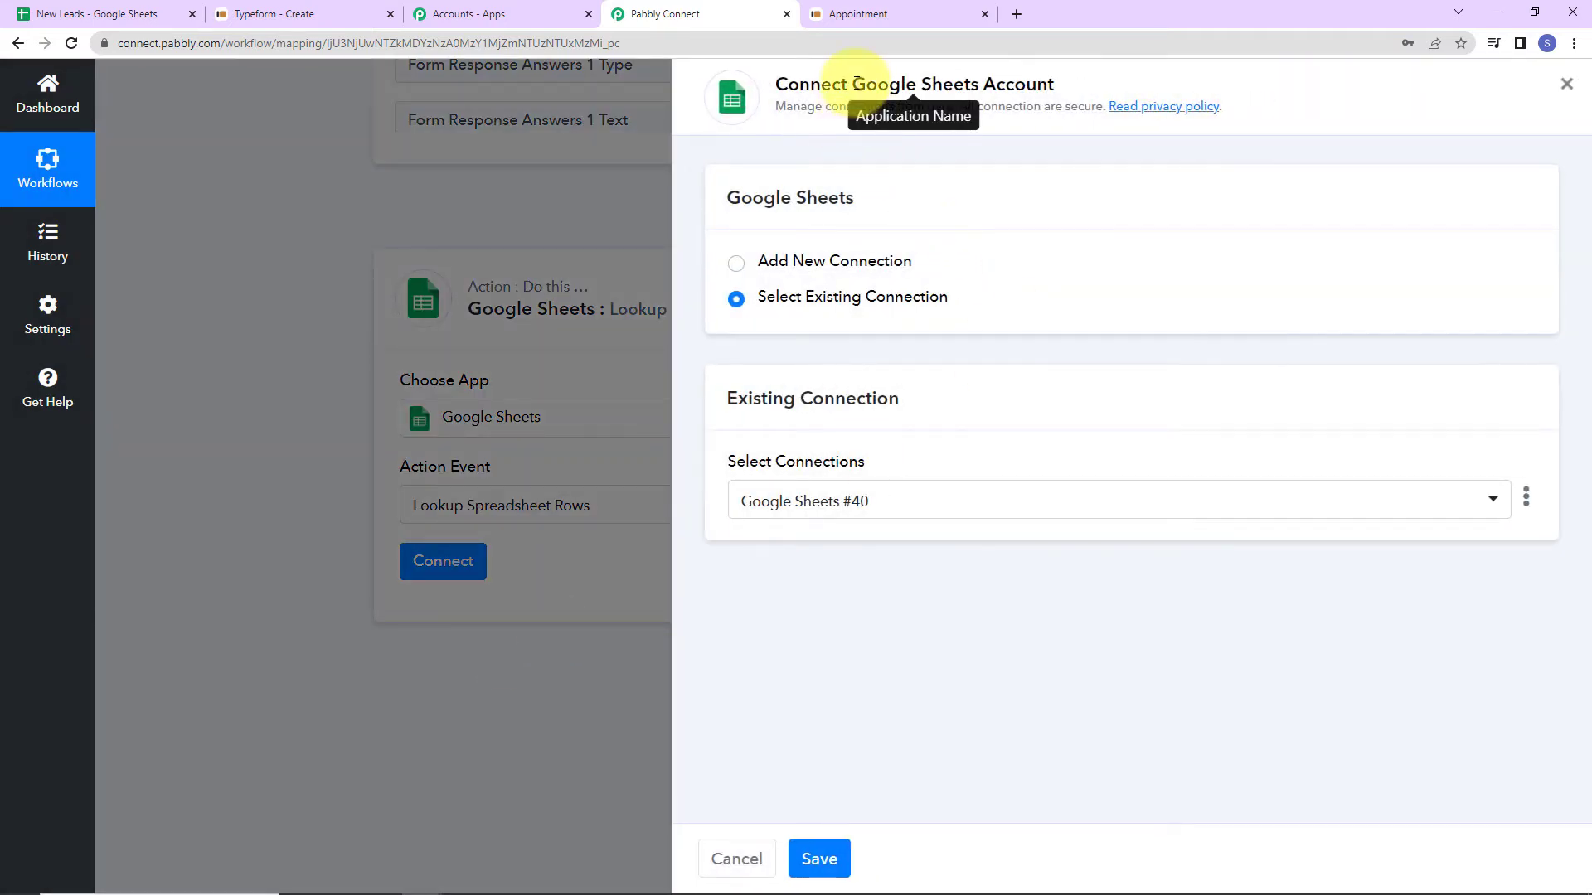
Add a new Google Sheets connection by signing in and granting Pabbly access to the Google account.
left_click_drag(854, 83, 1101, 78)
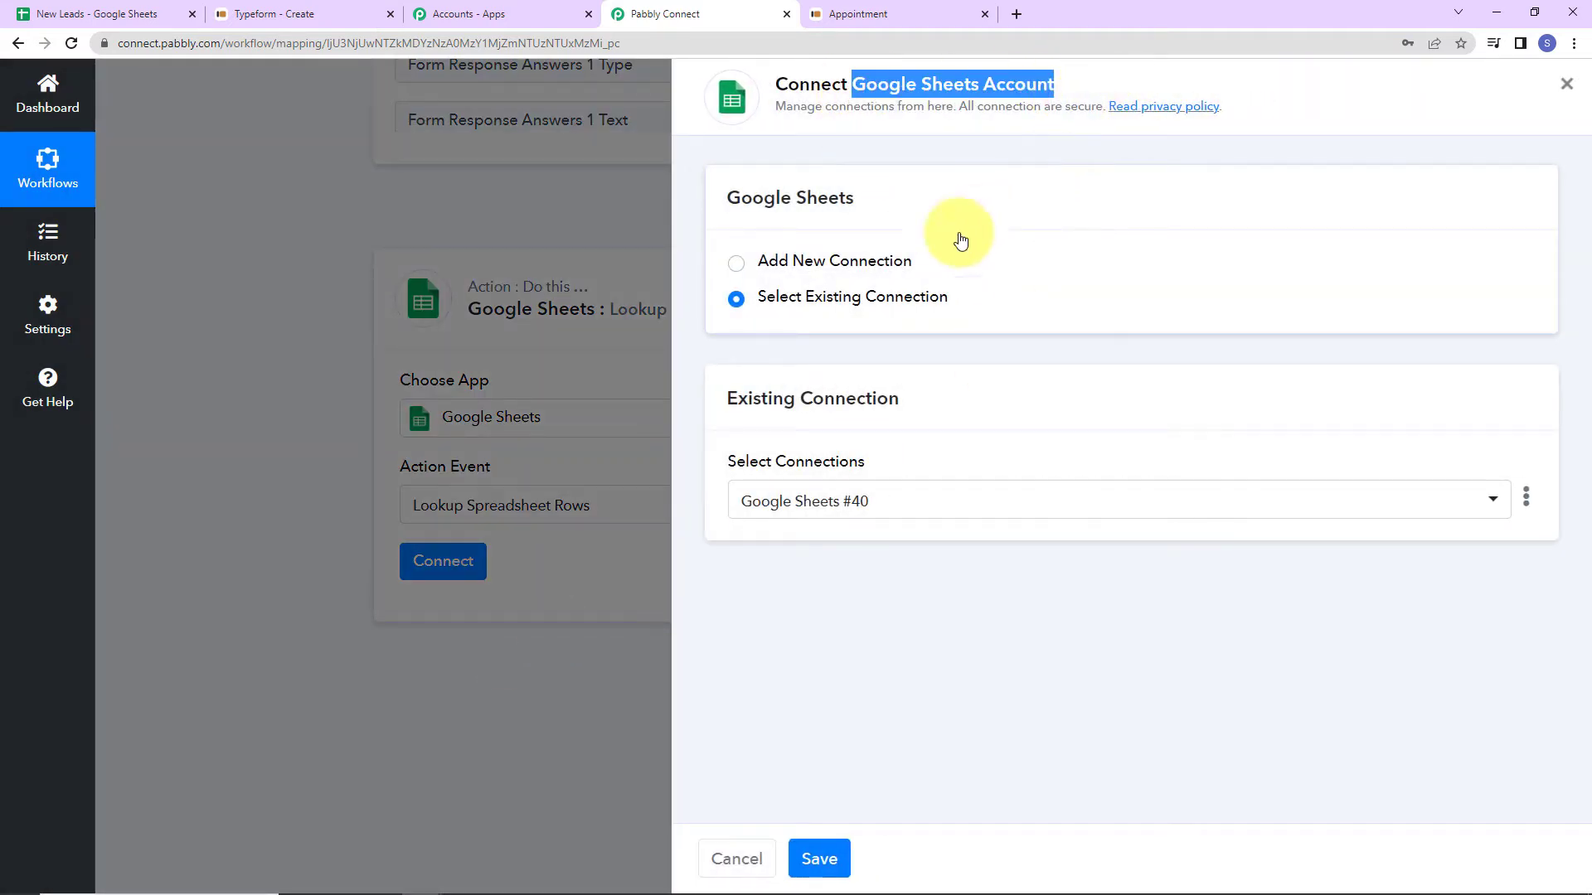
left_click(736, 264)
left_click(812, 497)
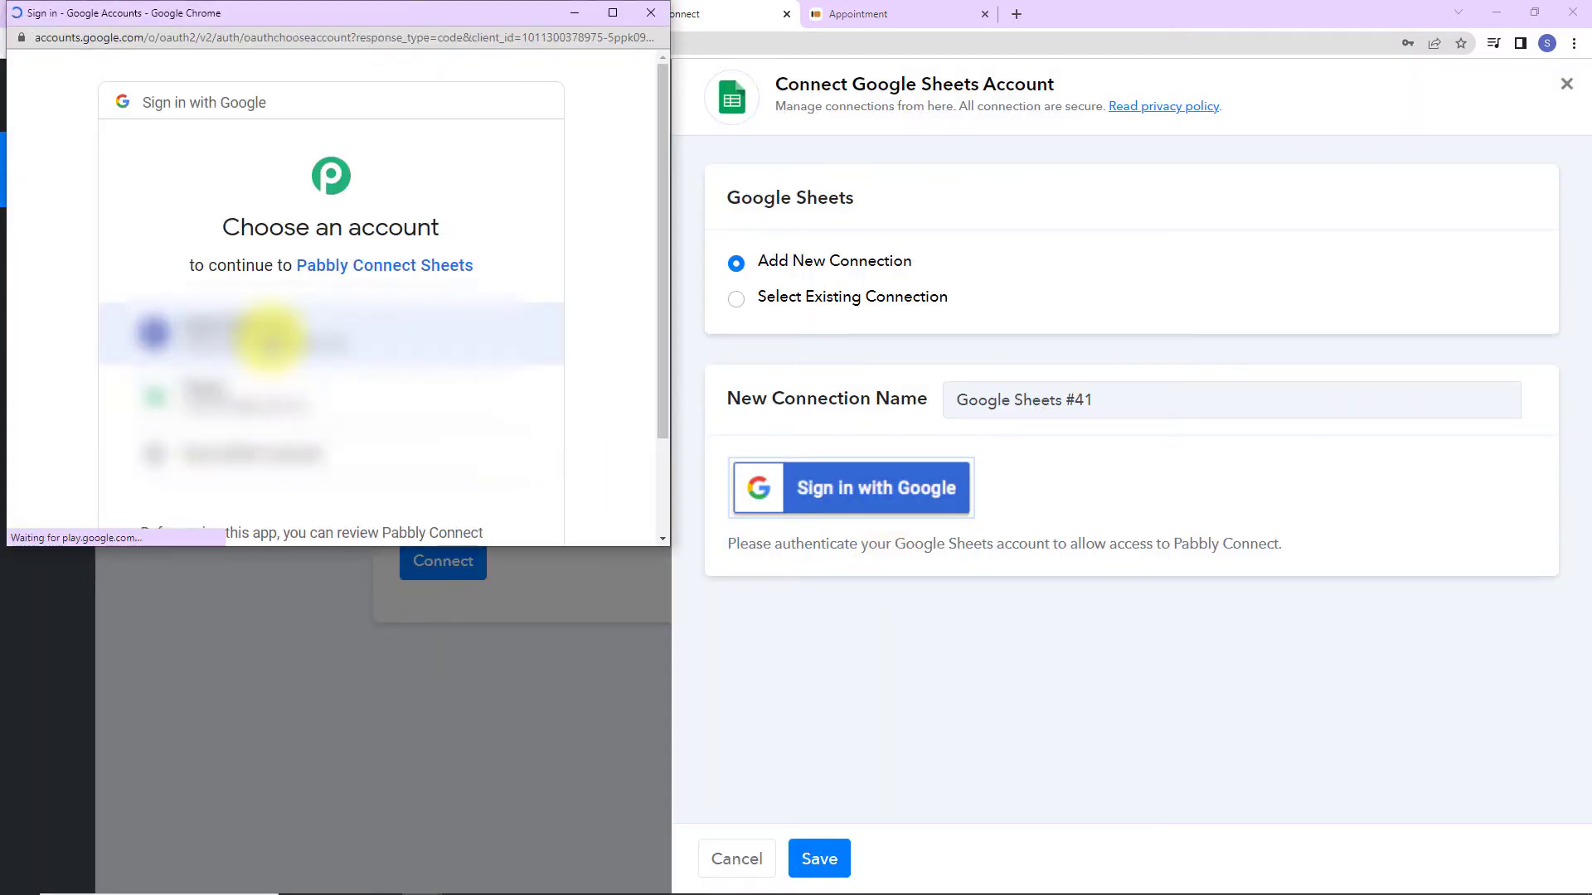
left_click(199, 333)
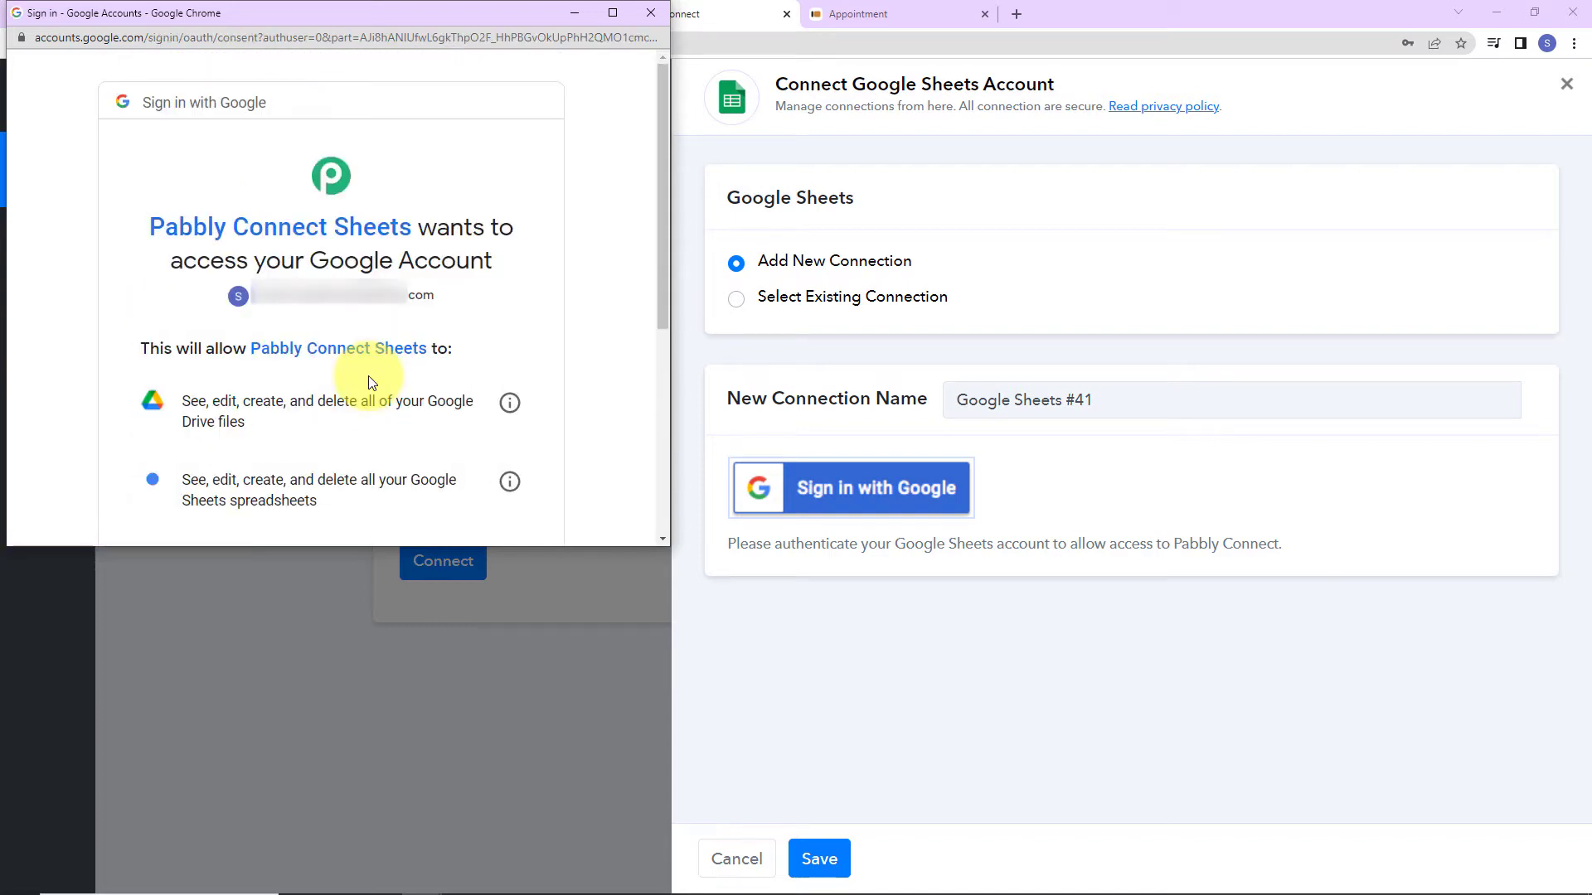
scroll(372, 382, "down", 5)
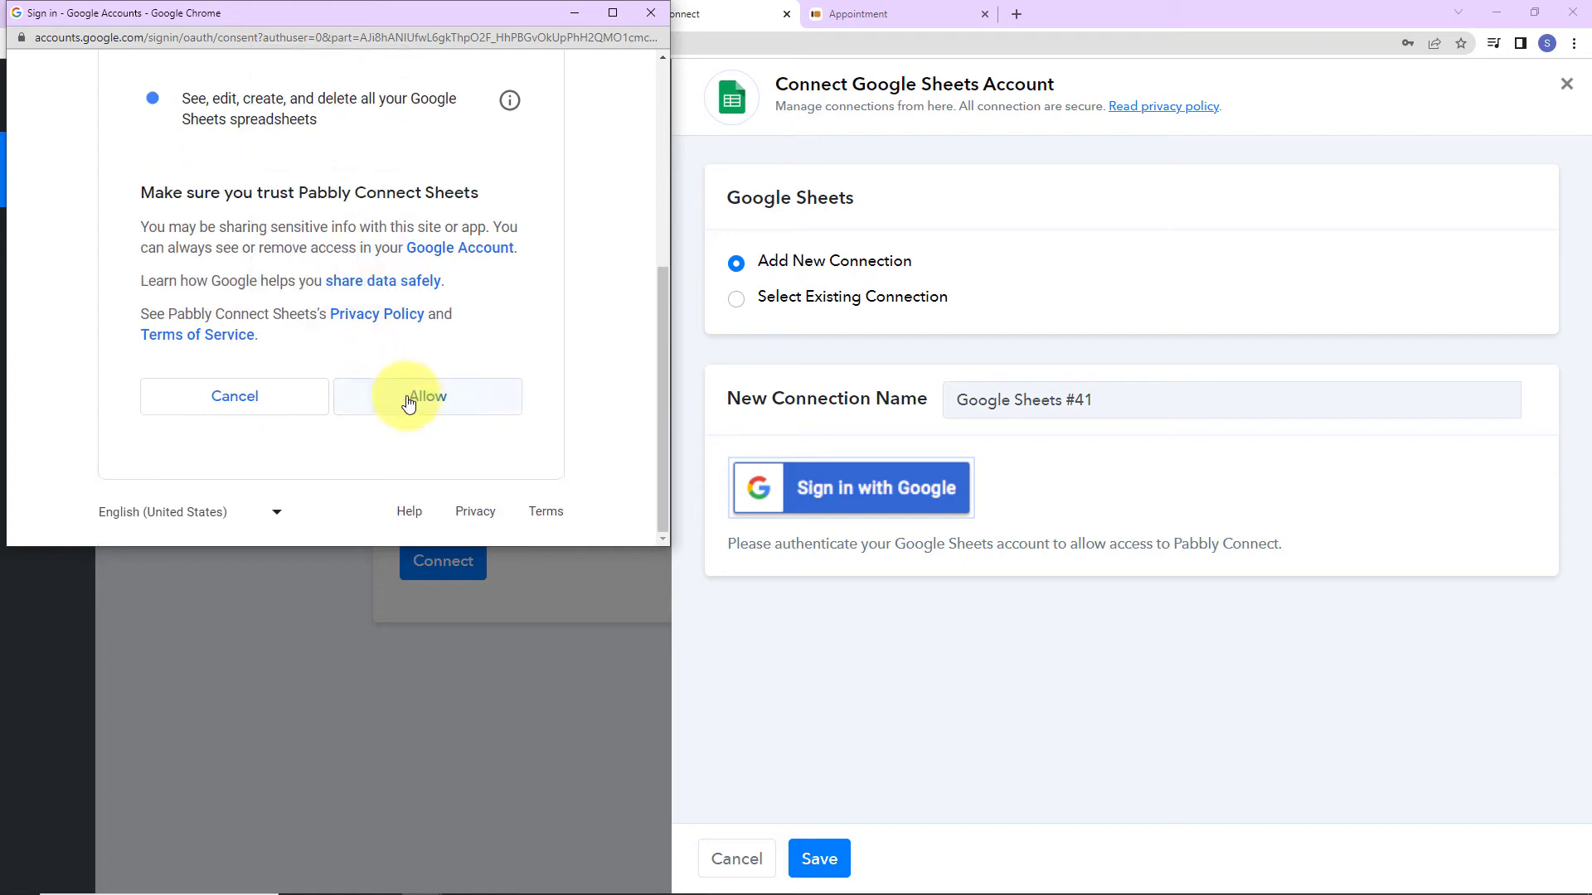
left_click(411, 396)
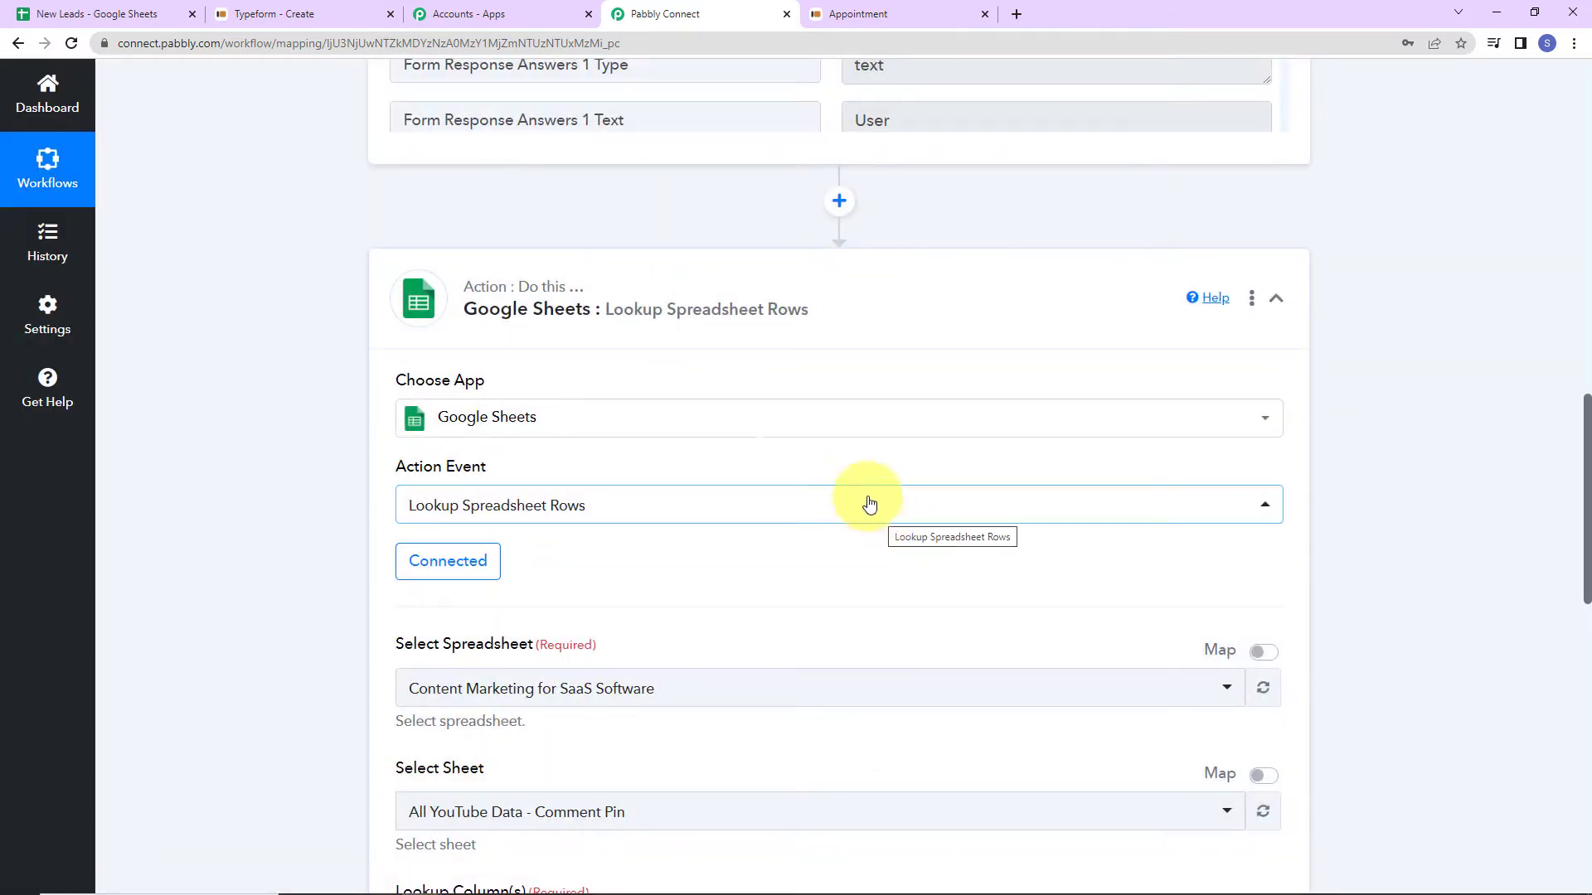
Point the lookup at Sheet1 of the New Leads spreadsheet and view that spreadsheet's columns.
scroll(853, 475, "down", 5)
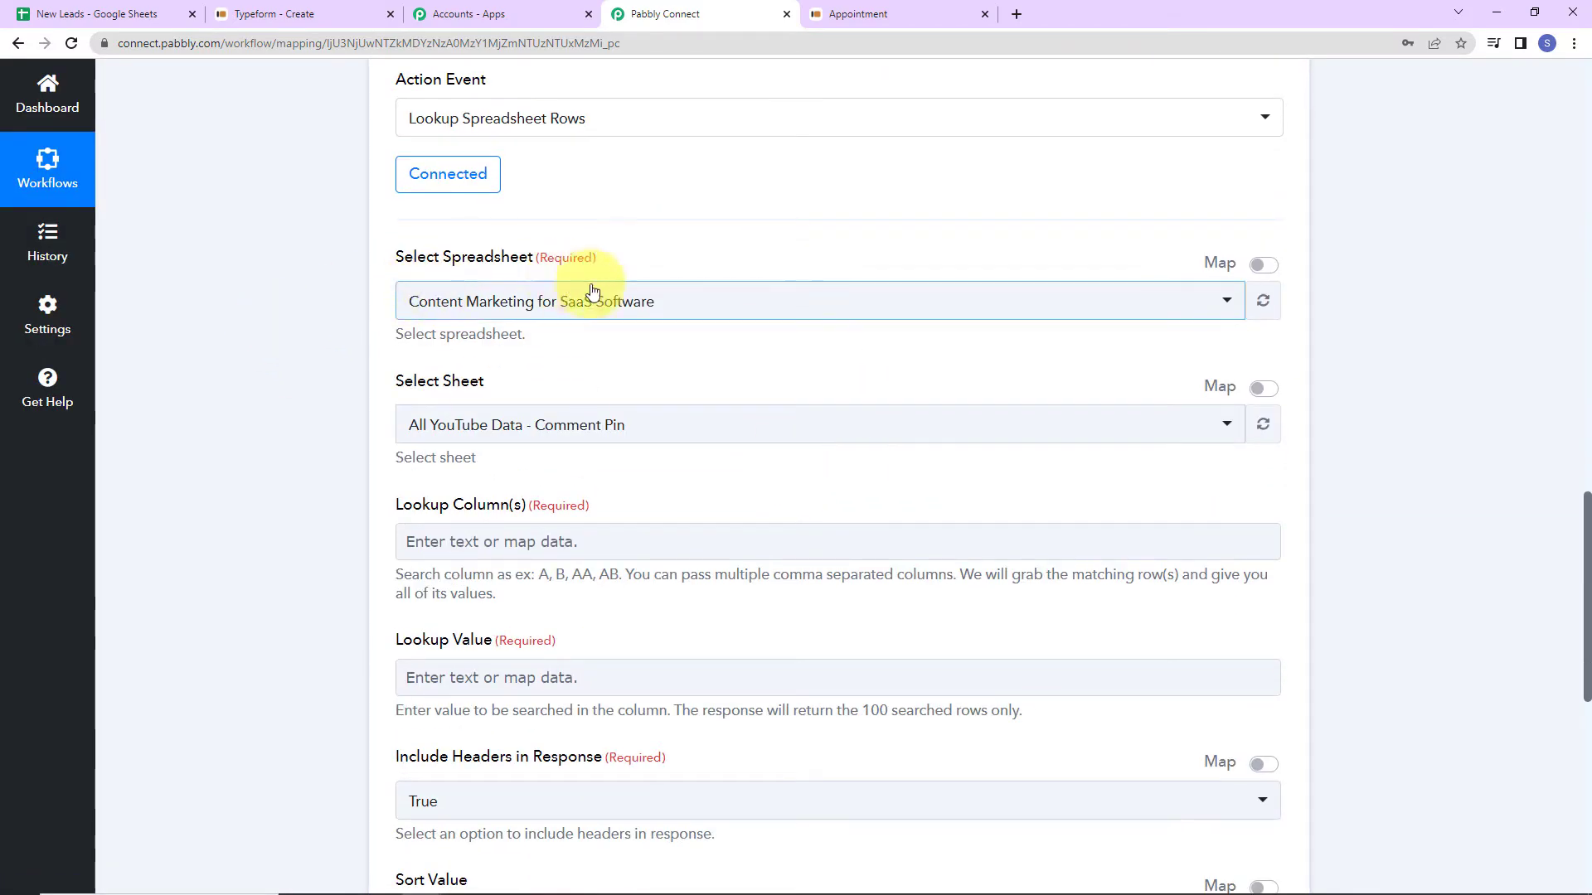
left_click(693, 300)
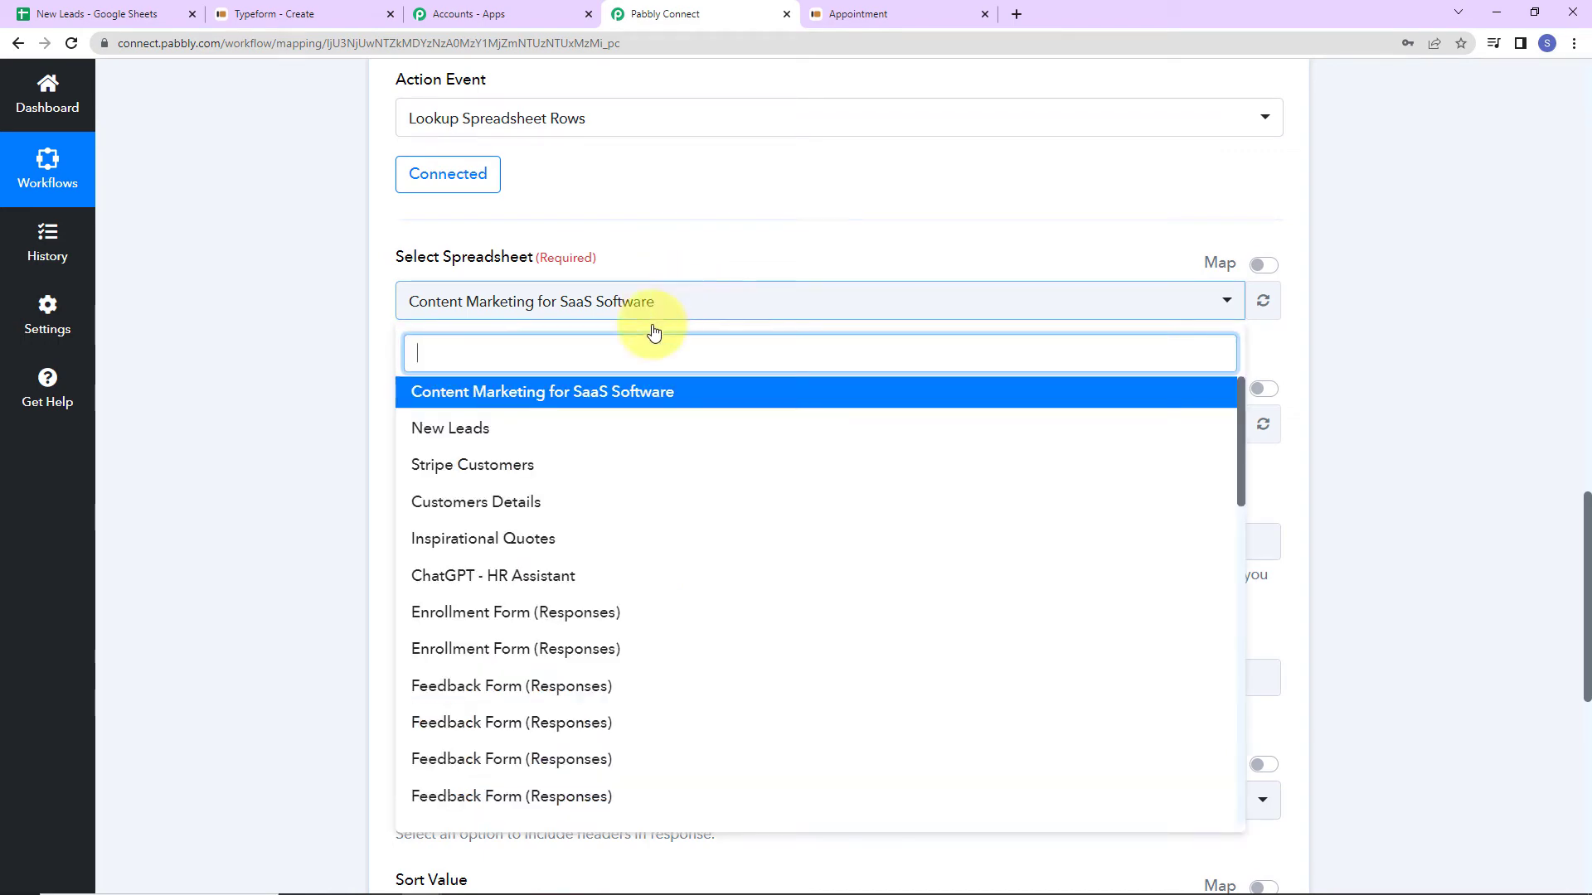
left_click(511, 428)
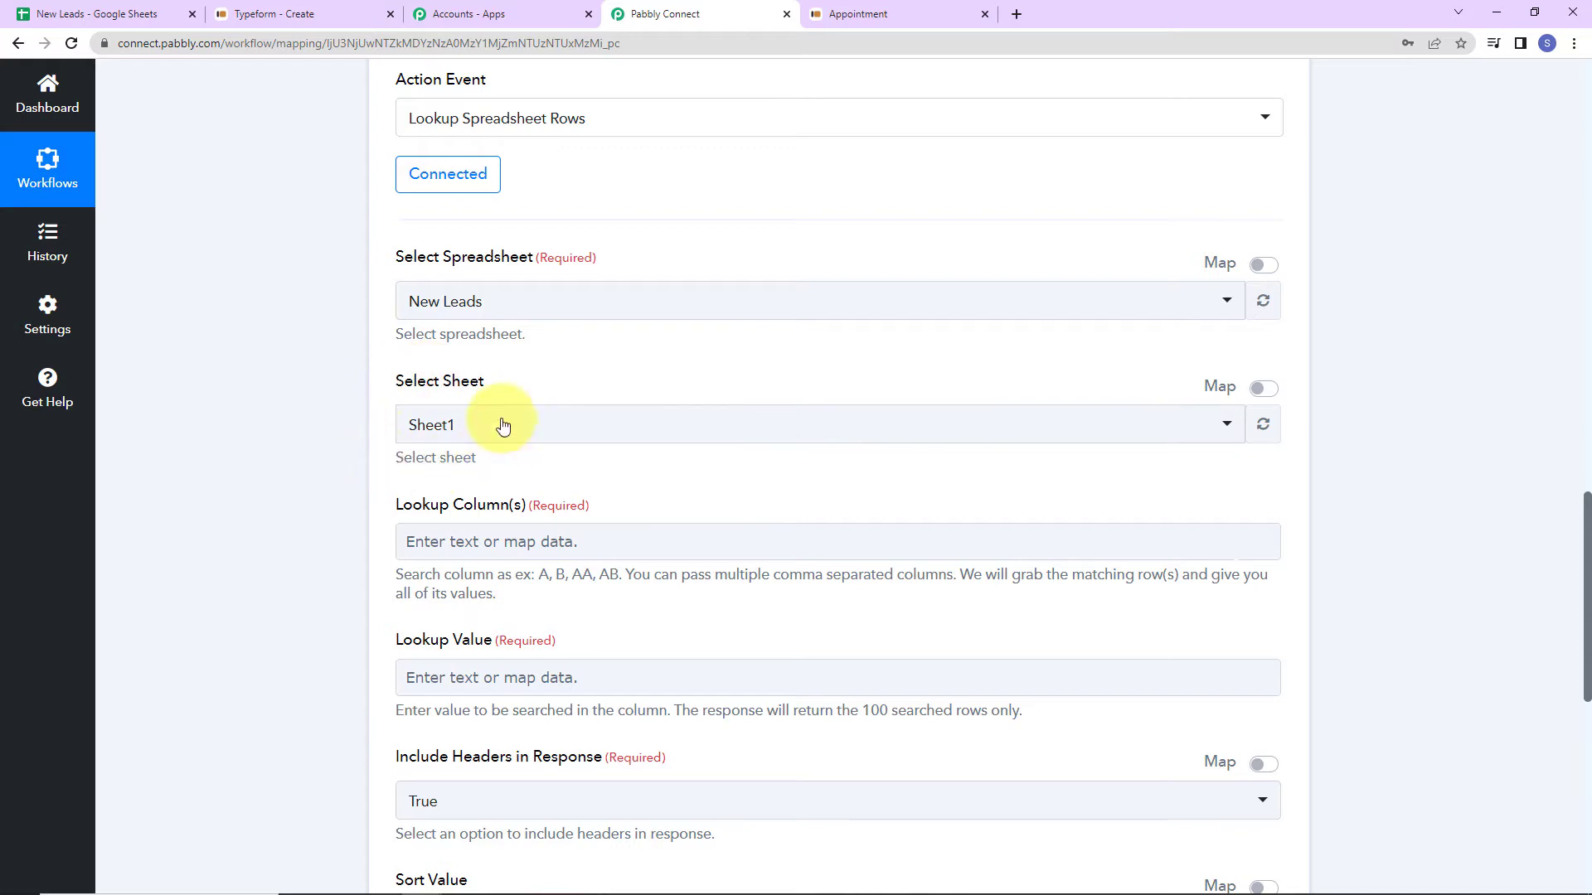
left_click(126, 15)
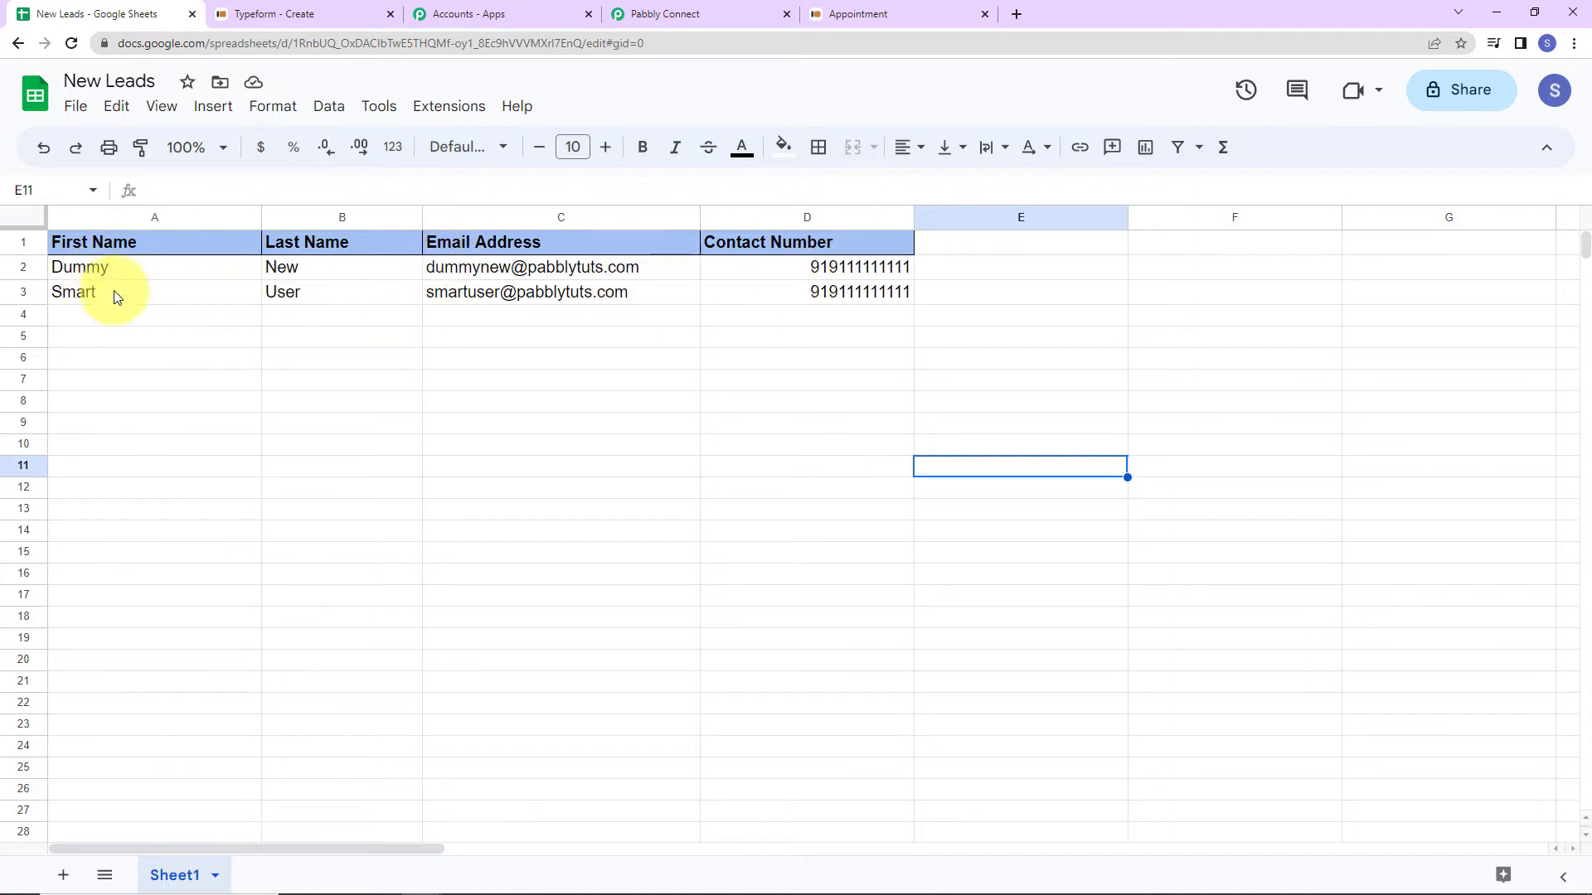
Check that the New Leads sheet's column C holds Email Address, then go back to the Pabbly lookup.
left_click(662, 15)
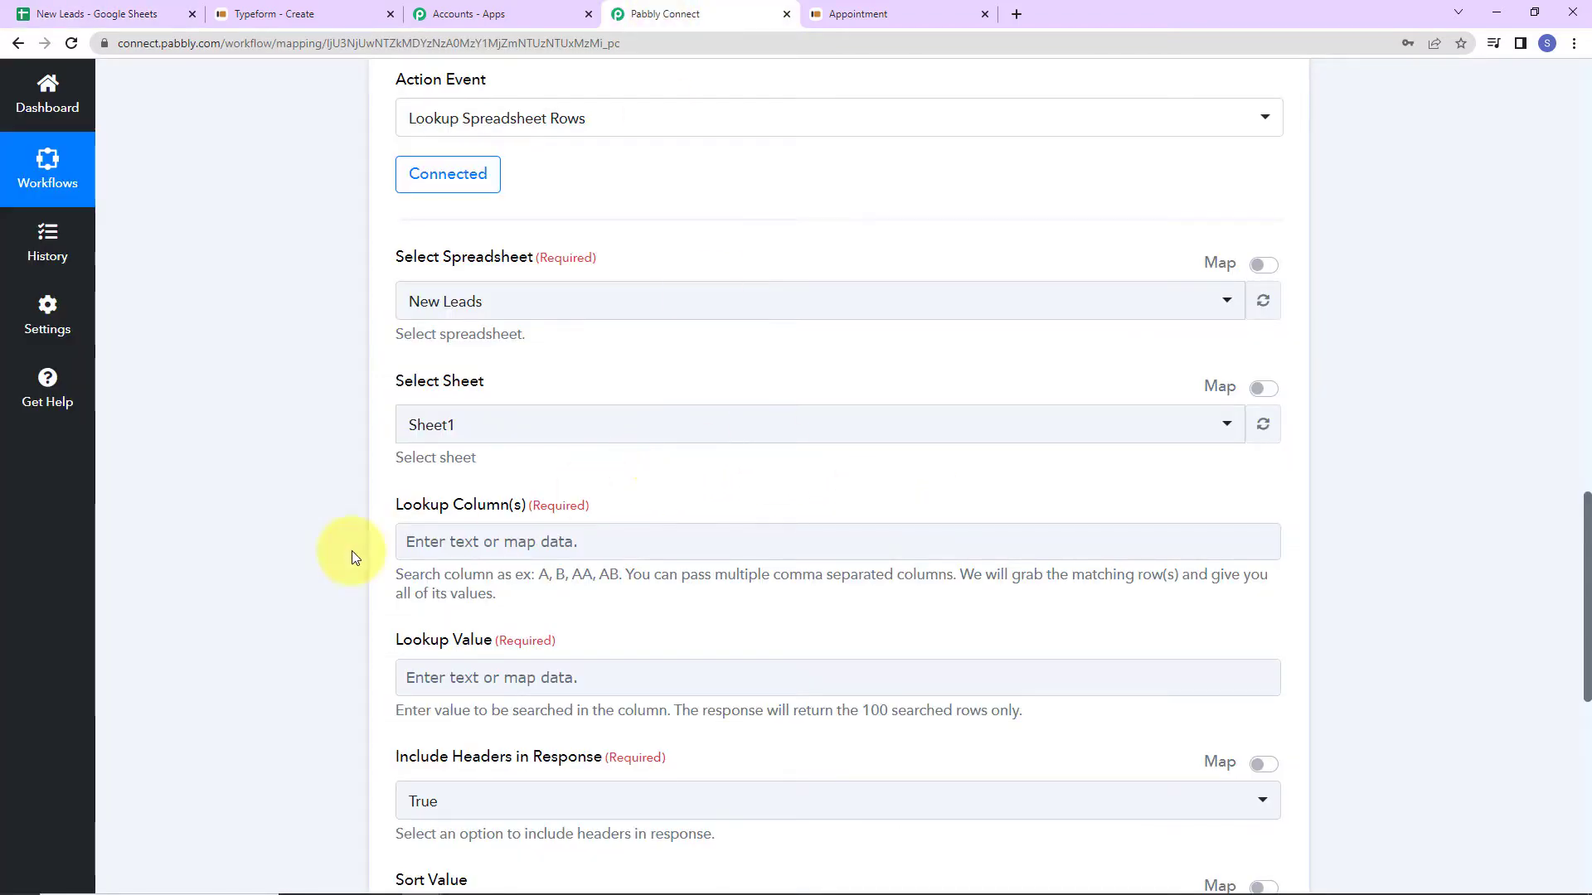
left_click(115, 15)
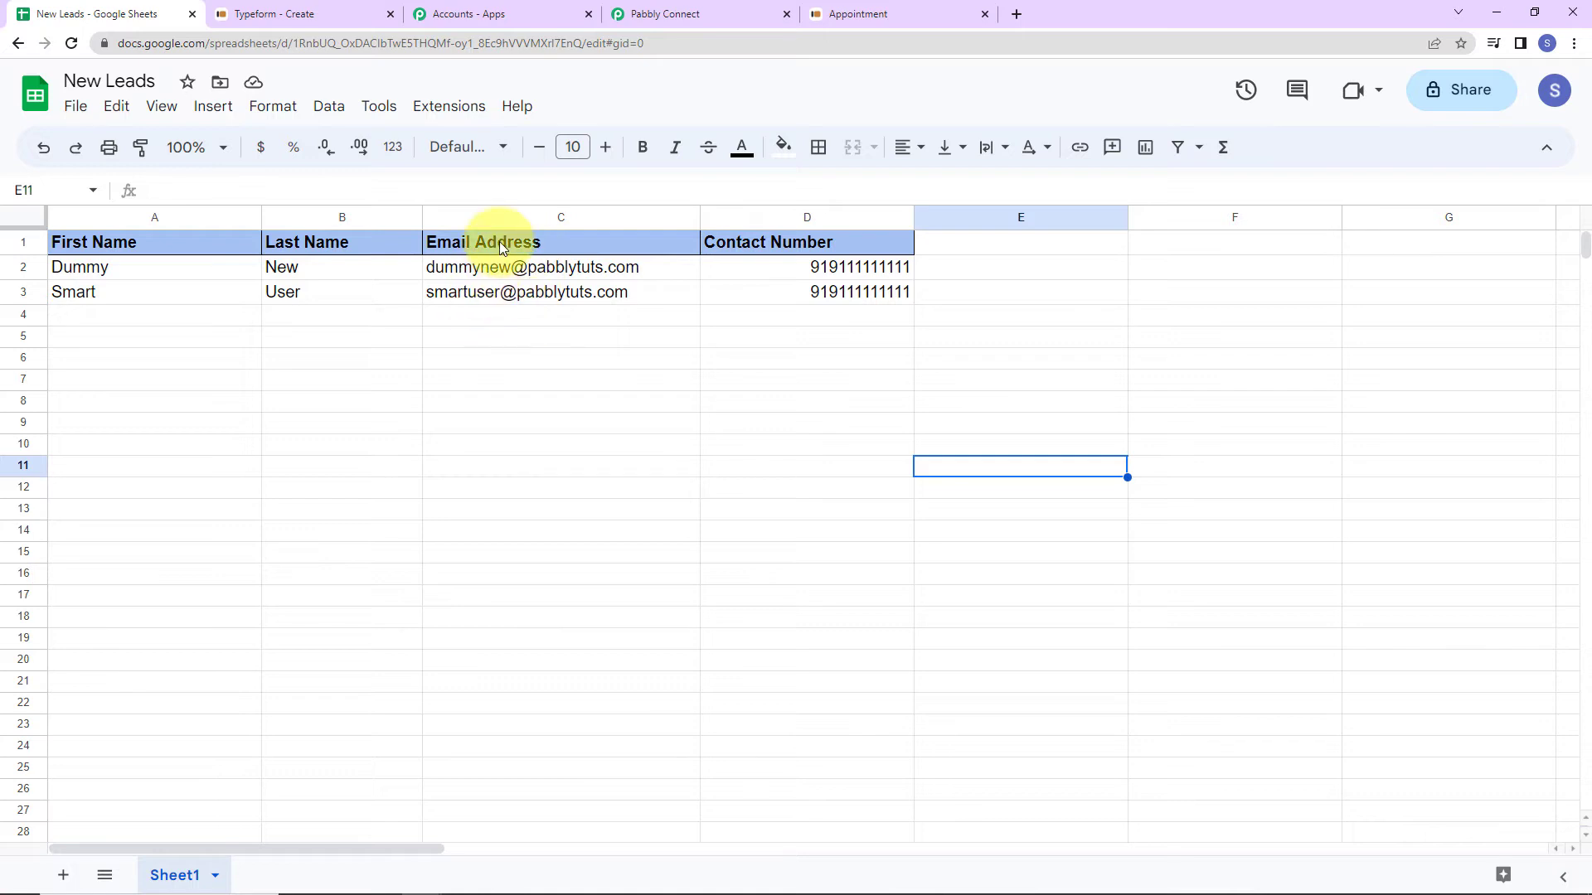
left_click(695, 17)
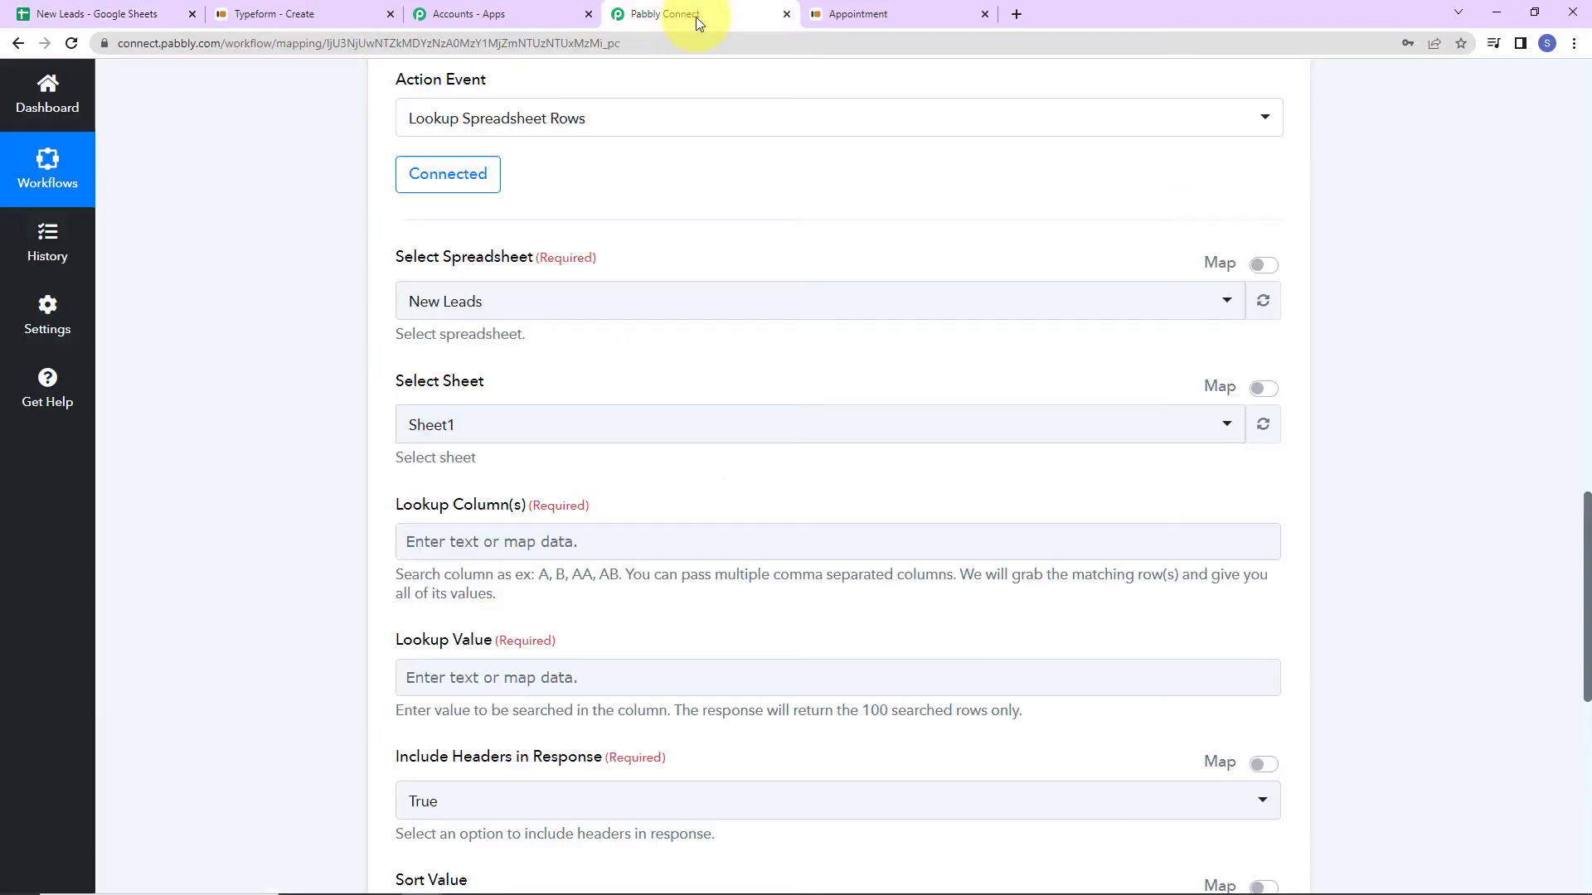
Set the Google Sheets lookup column to C.
left_click(458, 545)
type("V")
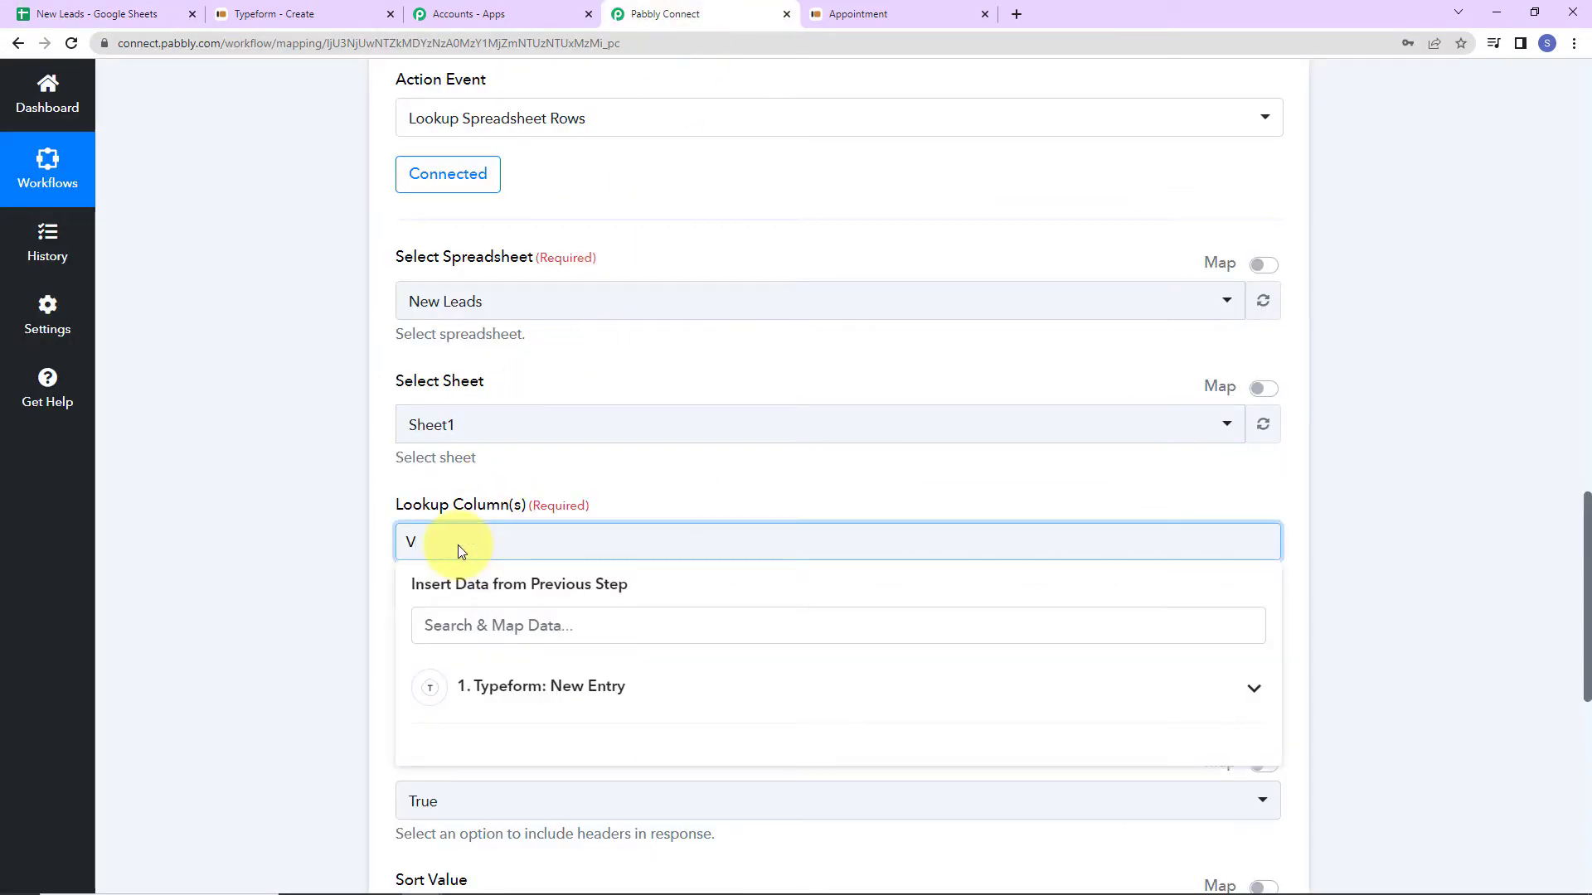
key("BackSpace")
type("C")
left_click(356, 501)
scroll(357, 501, "down", 5)
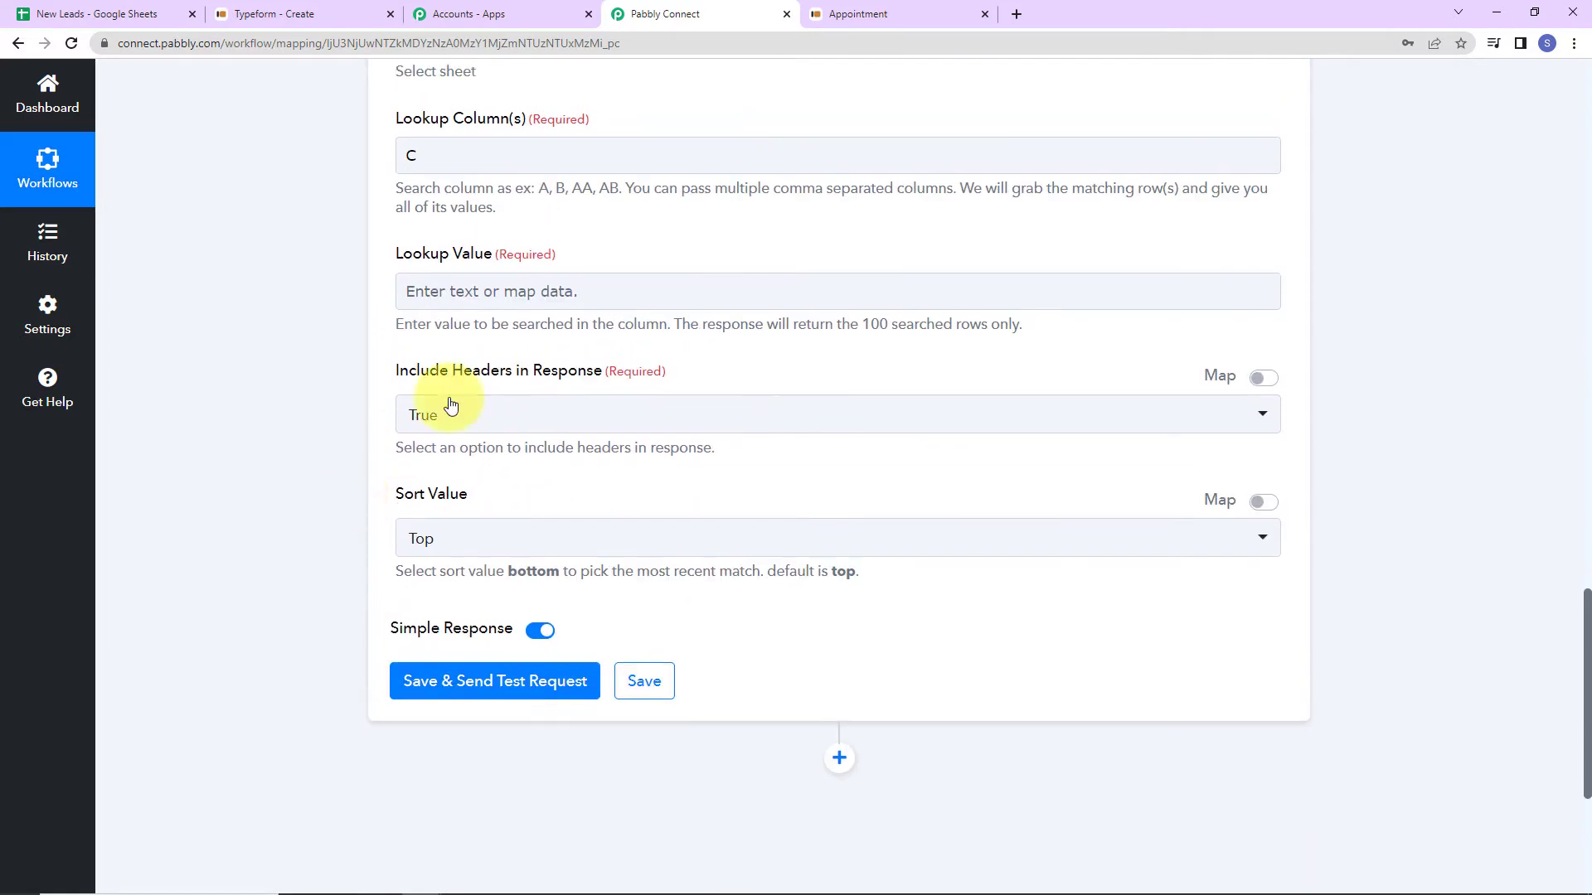
Map the Typeform email as the lookup value and test it, finding matching row 3.
left_click(510, 282)
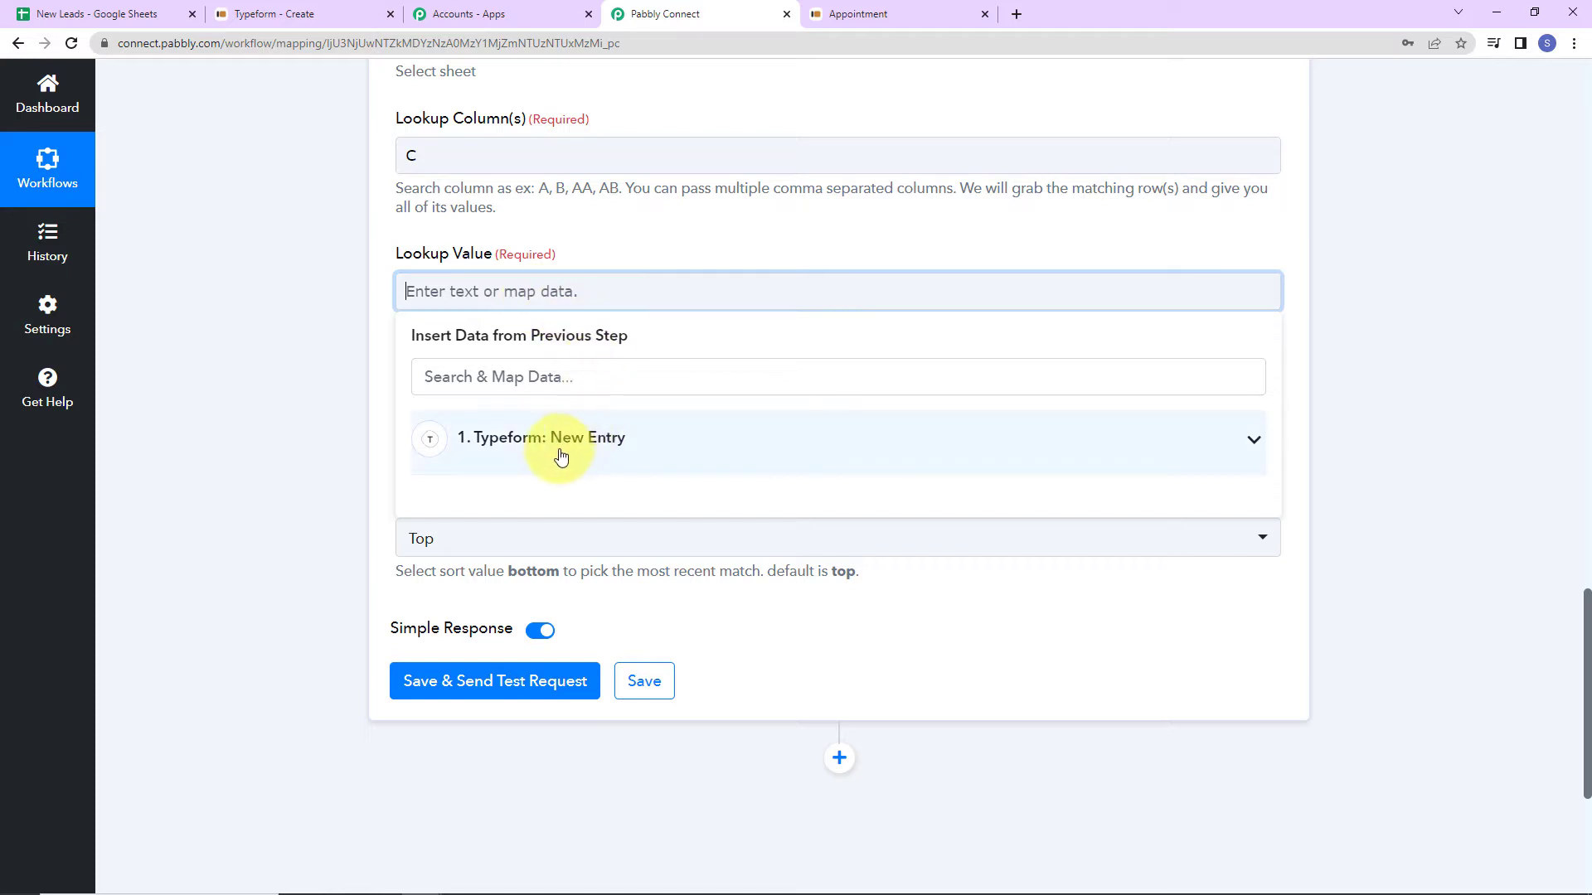
left_click(544, 439)
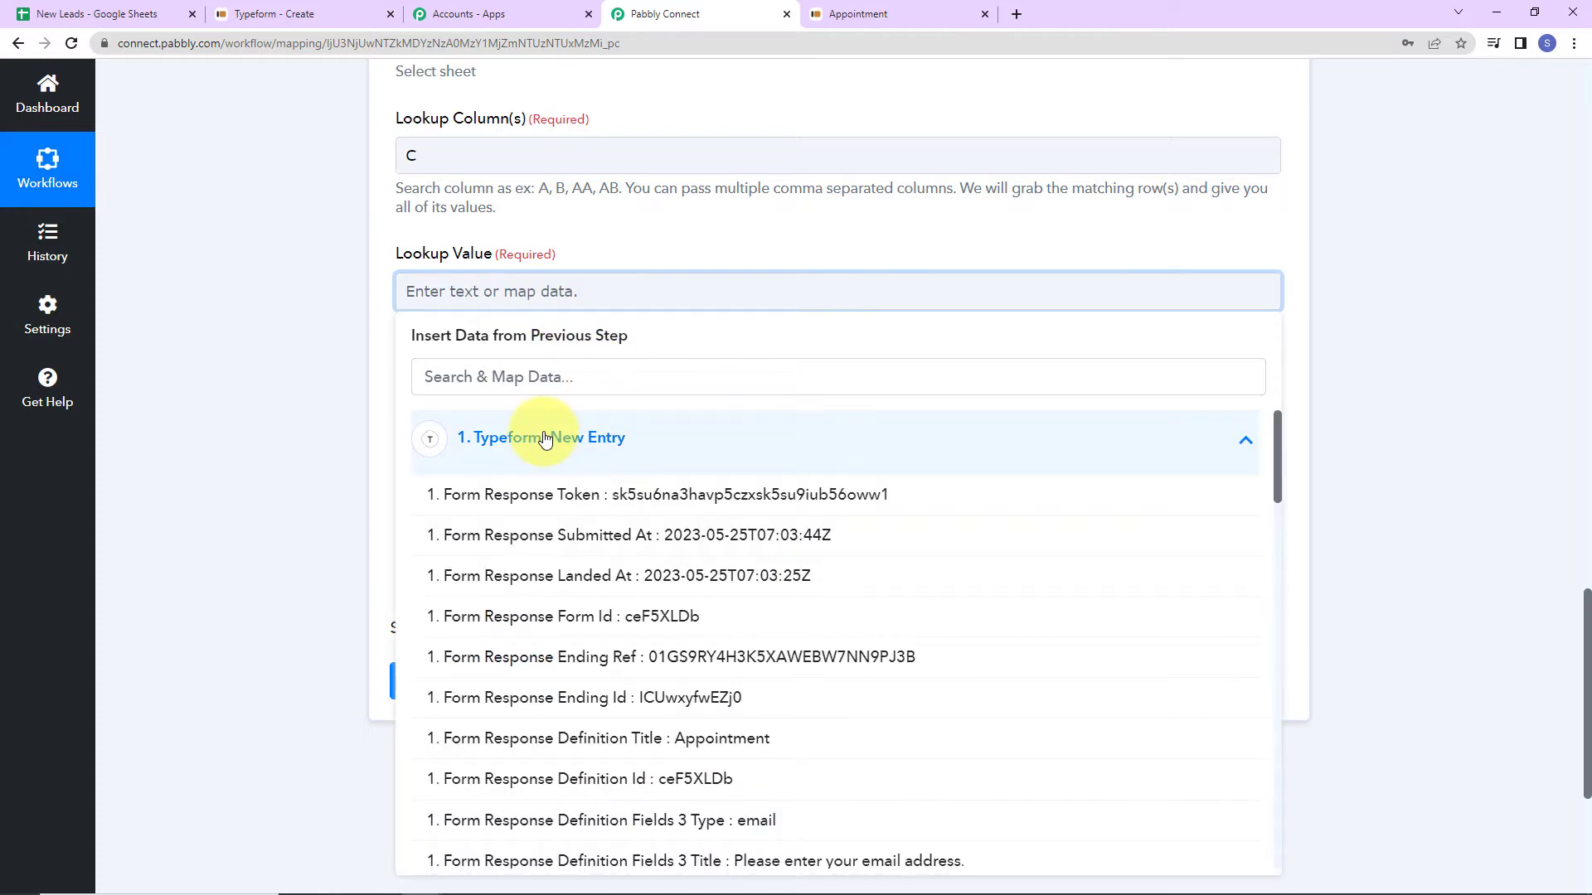
left_click(552, 377)
type("@")
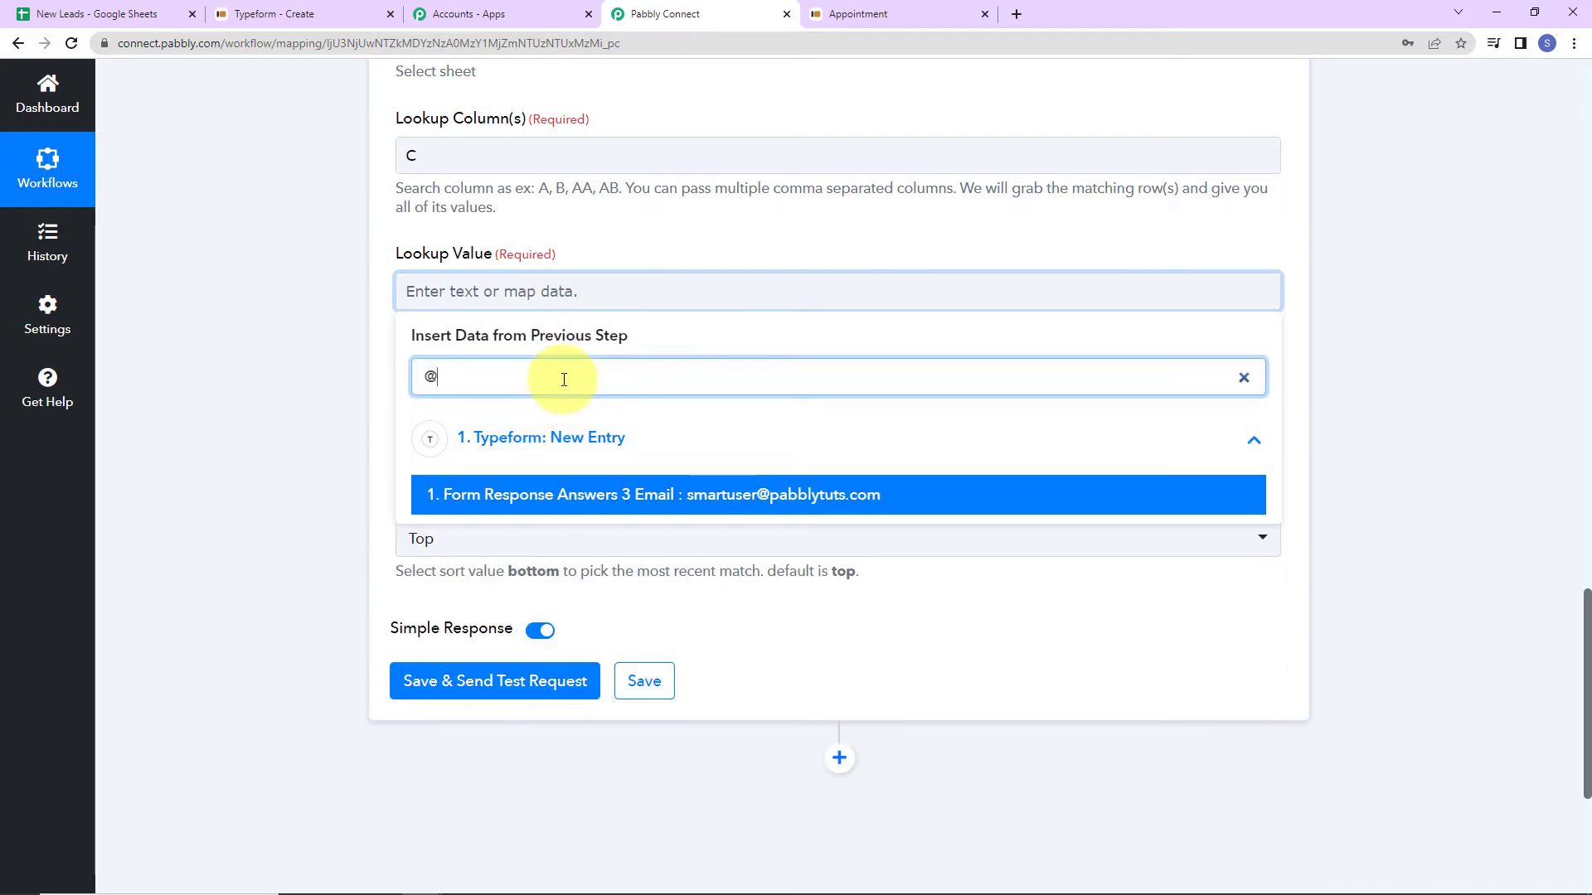
left_click(604, 496)
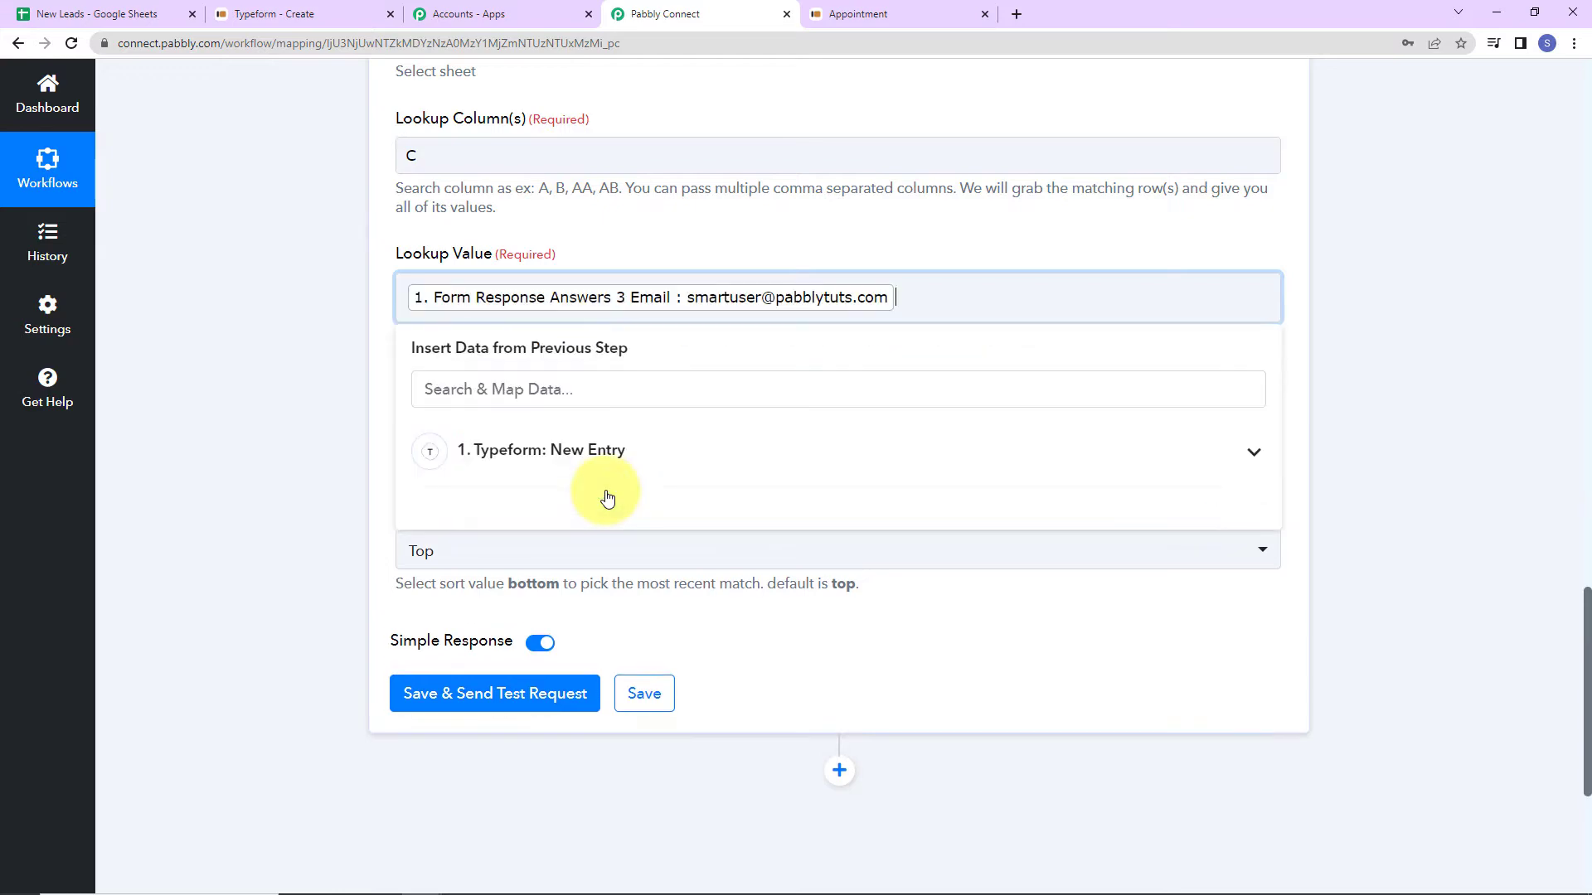
left_click(372, 418)
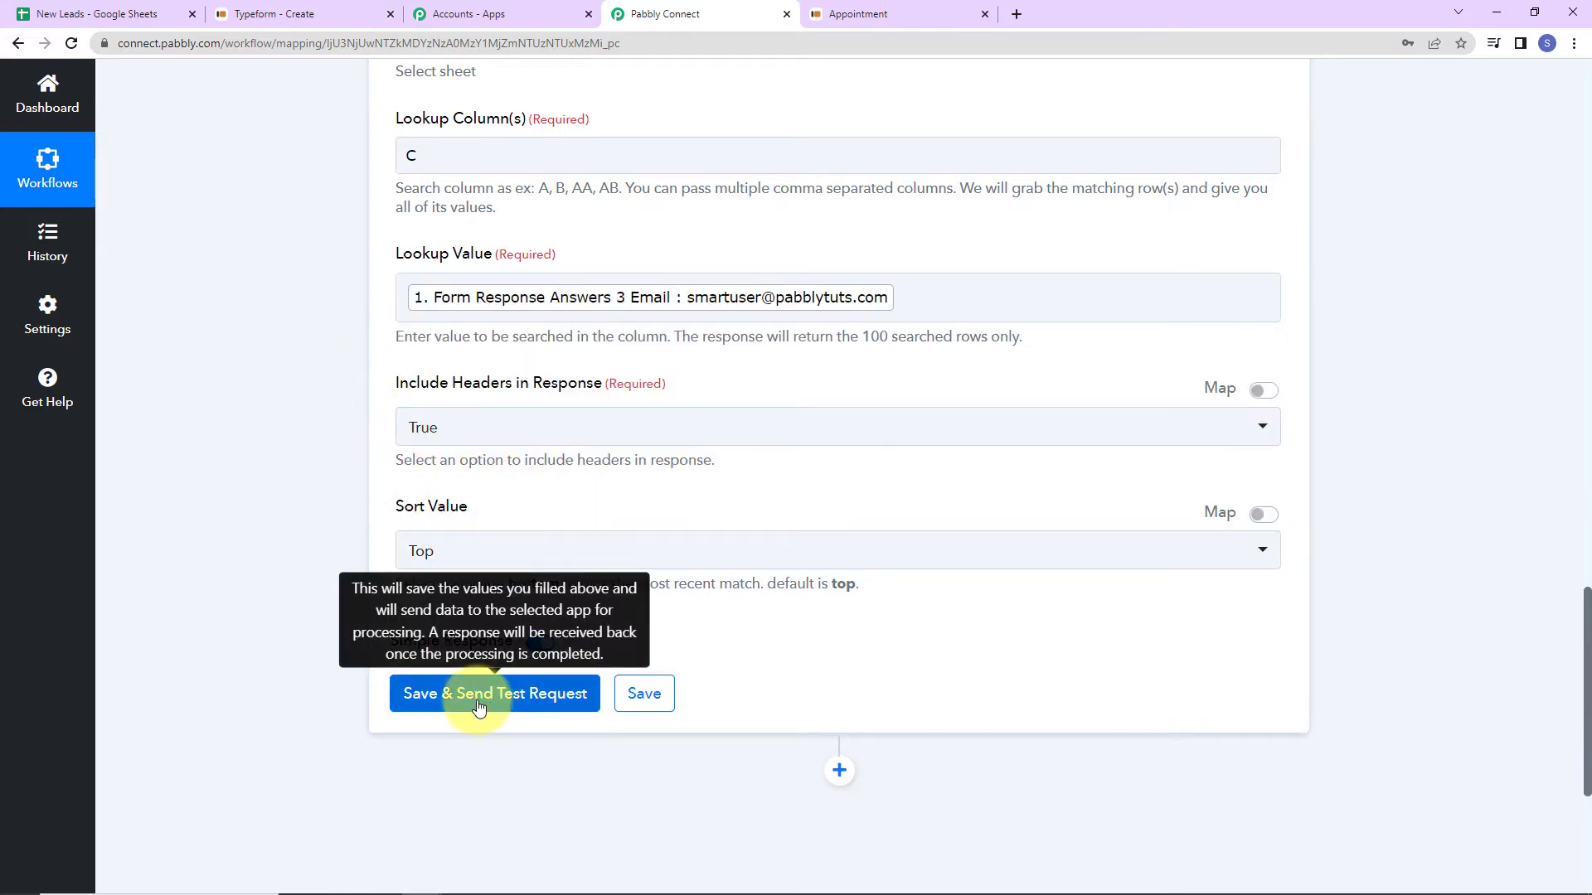
left_click(479, 706)
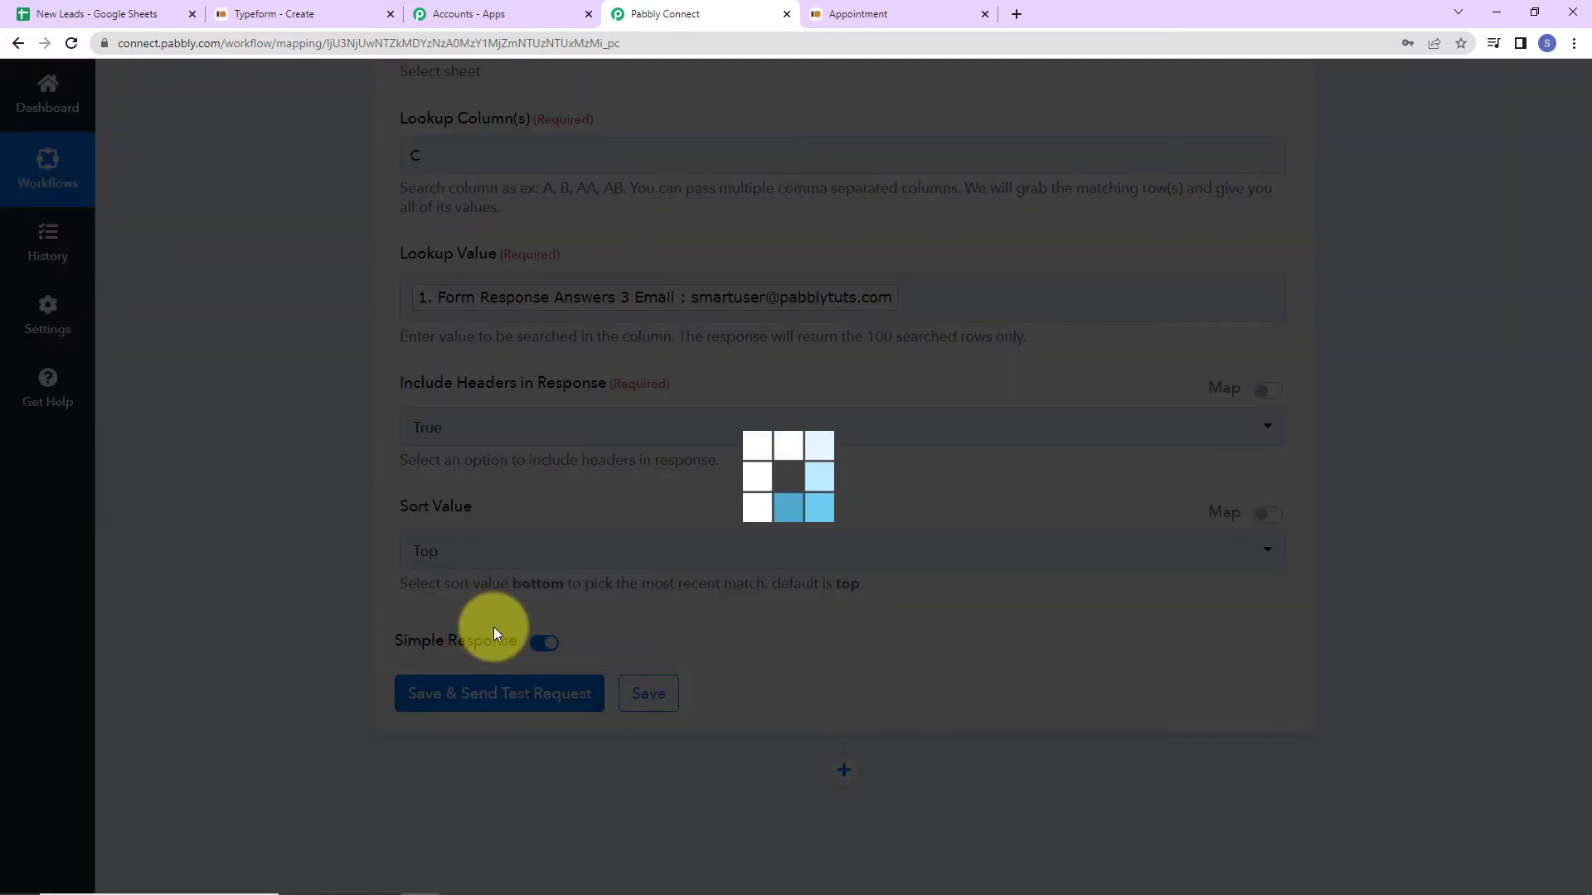
scroll(838, 696, "down", 5)
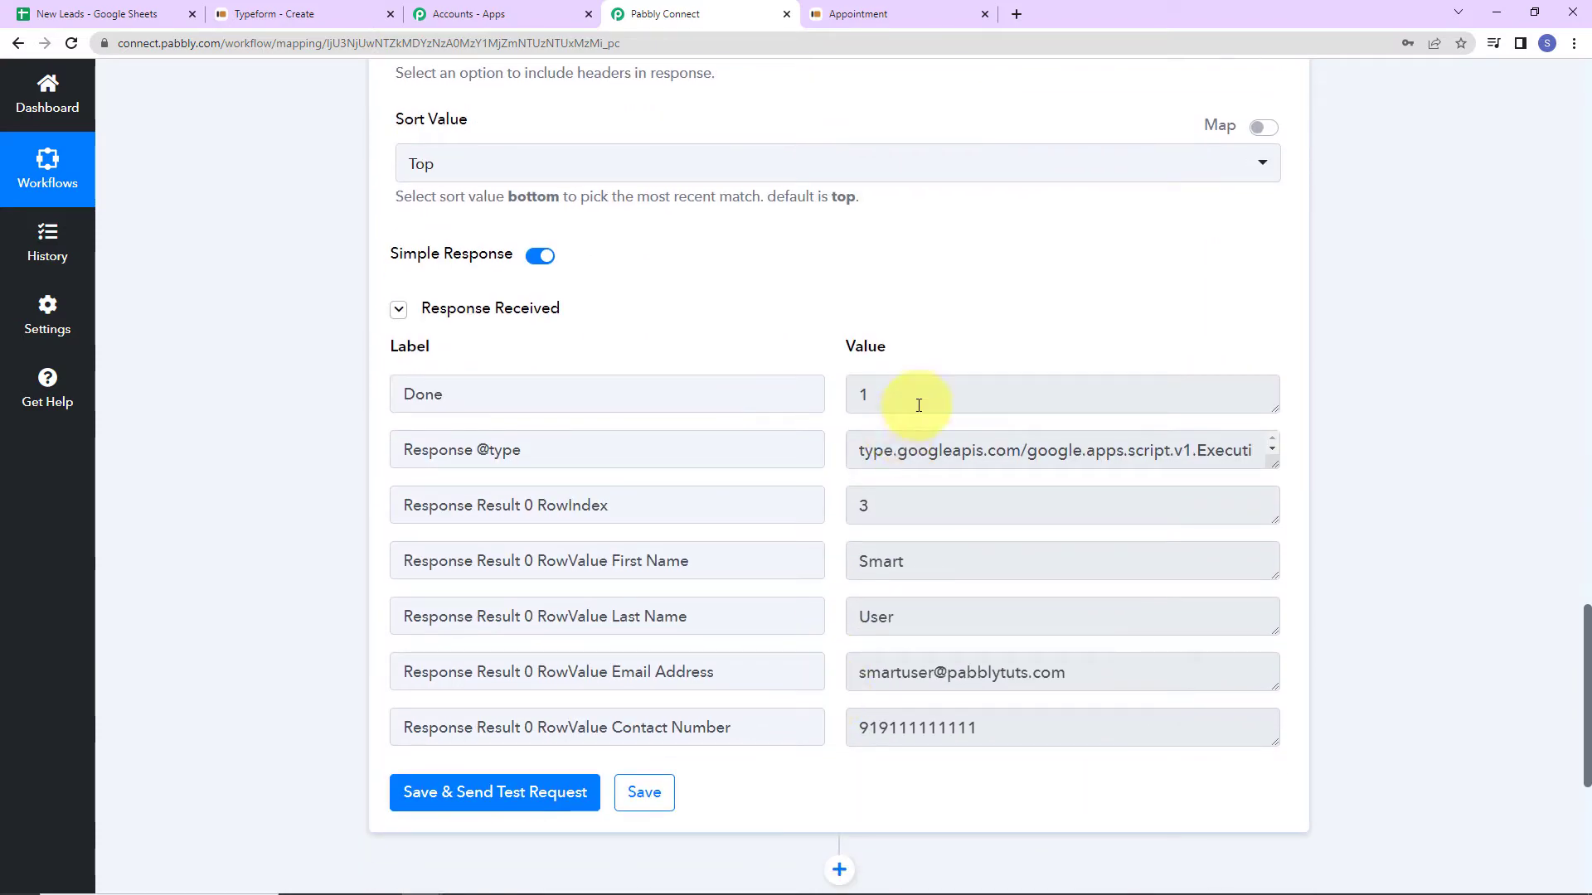
scroll(919, 404, "up", 3)
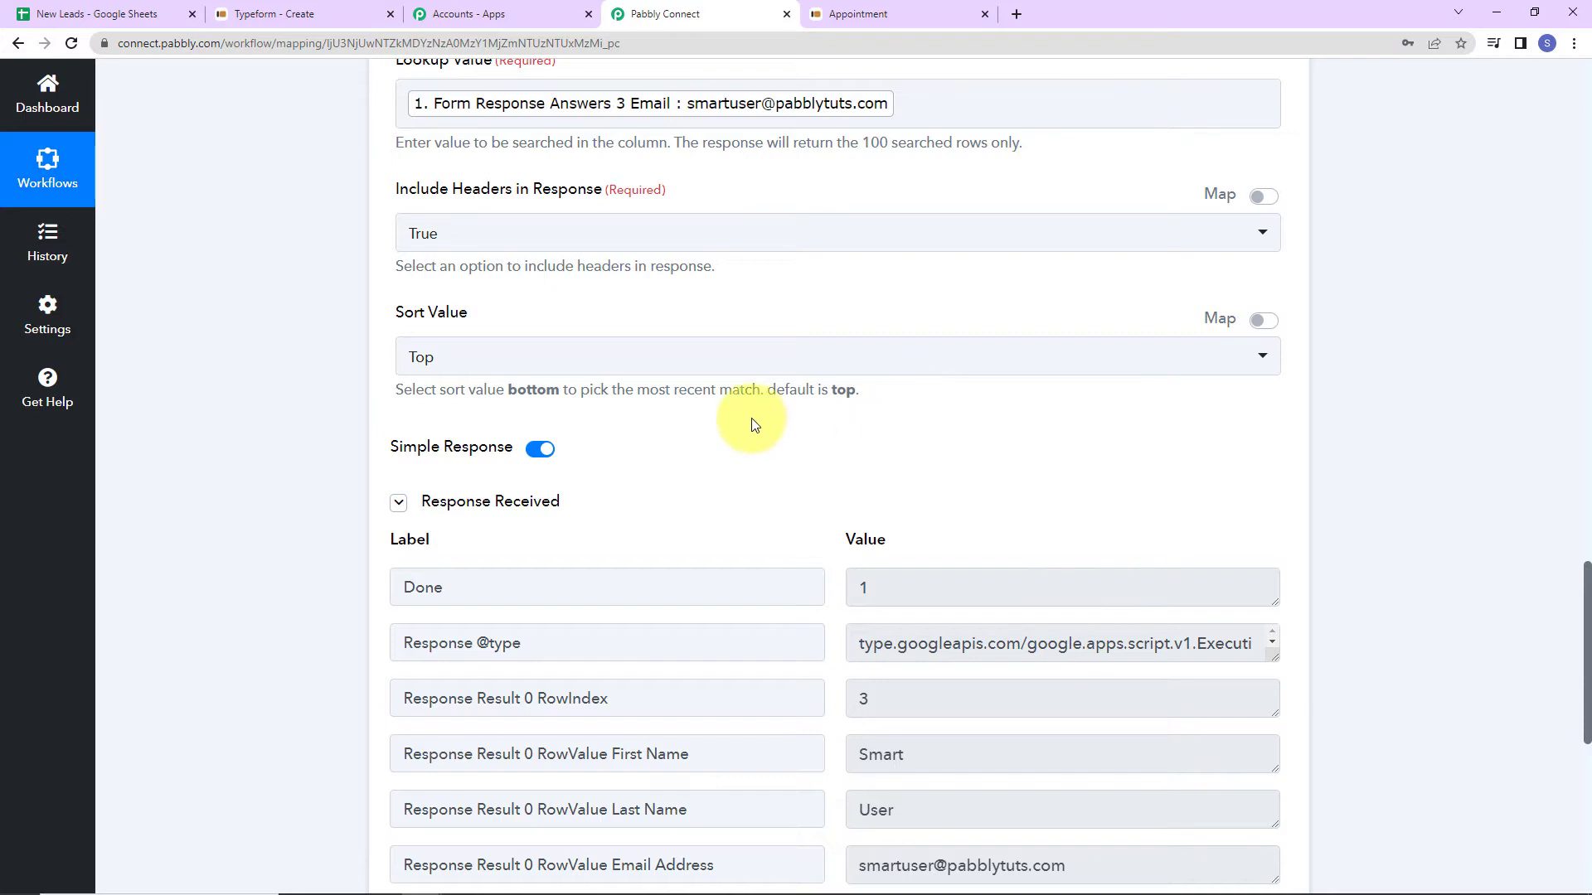
scroll(419, 326, "up", 2)
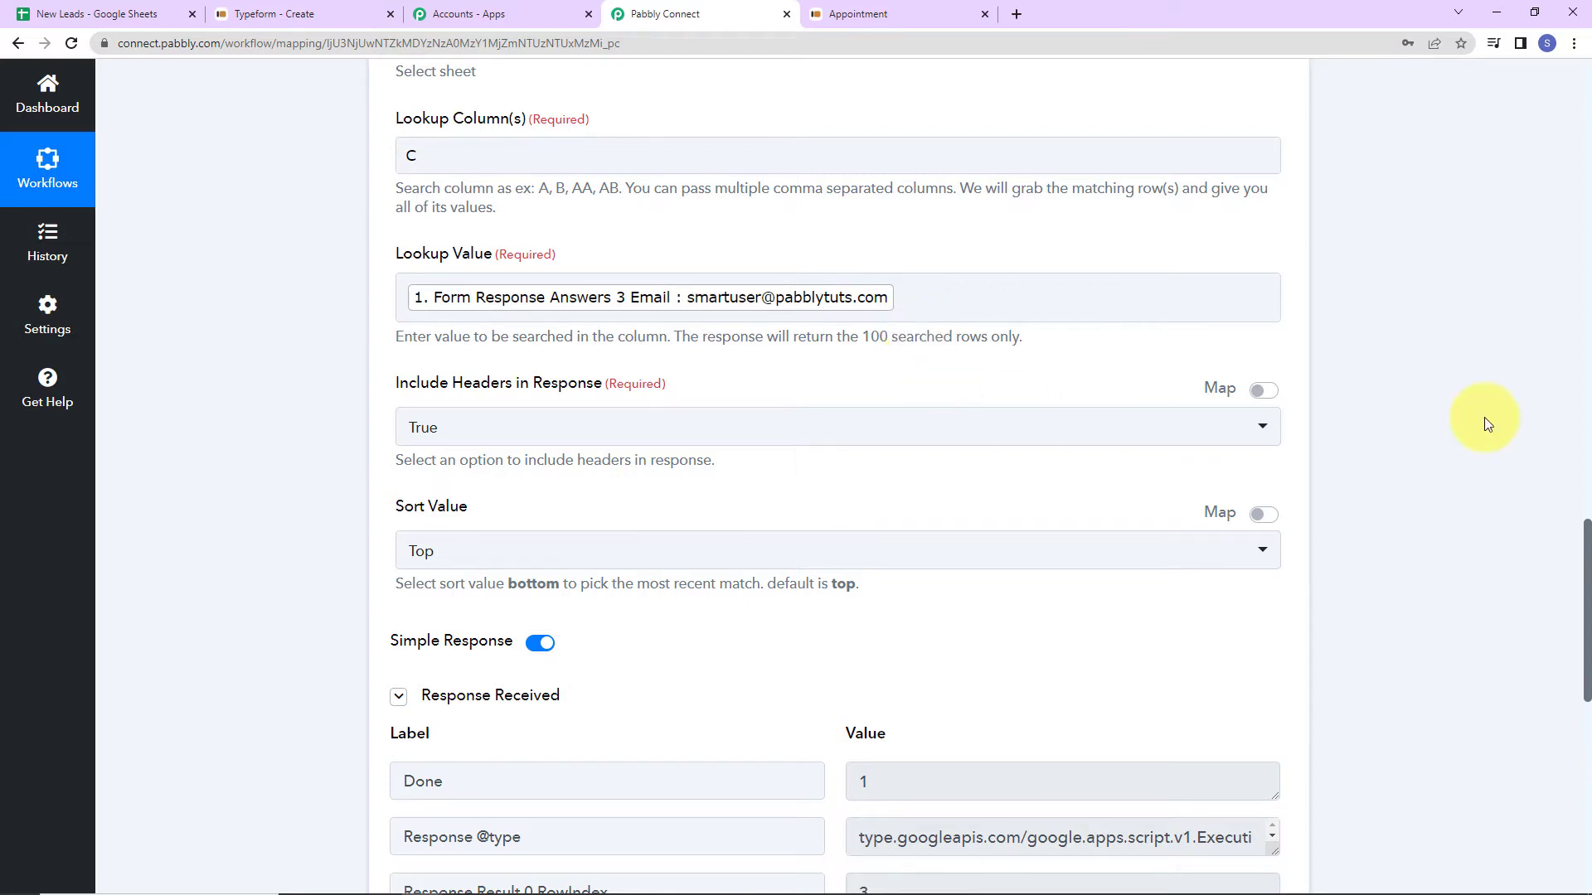
scroll(1142, 715, "down", 5)
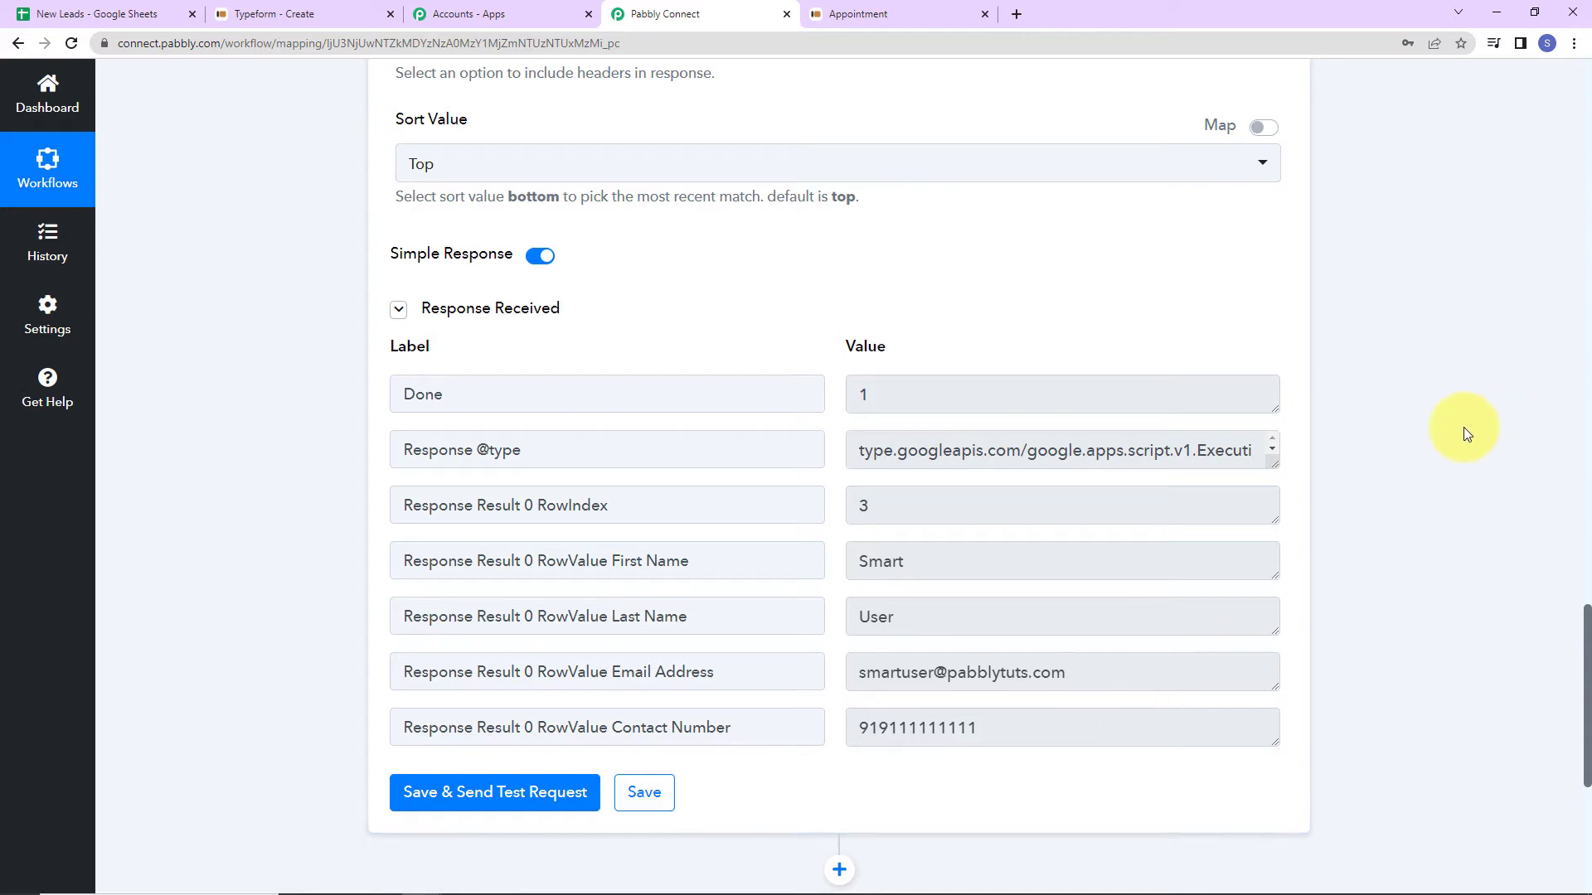
scroll(1091, 498, "down", 5)
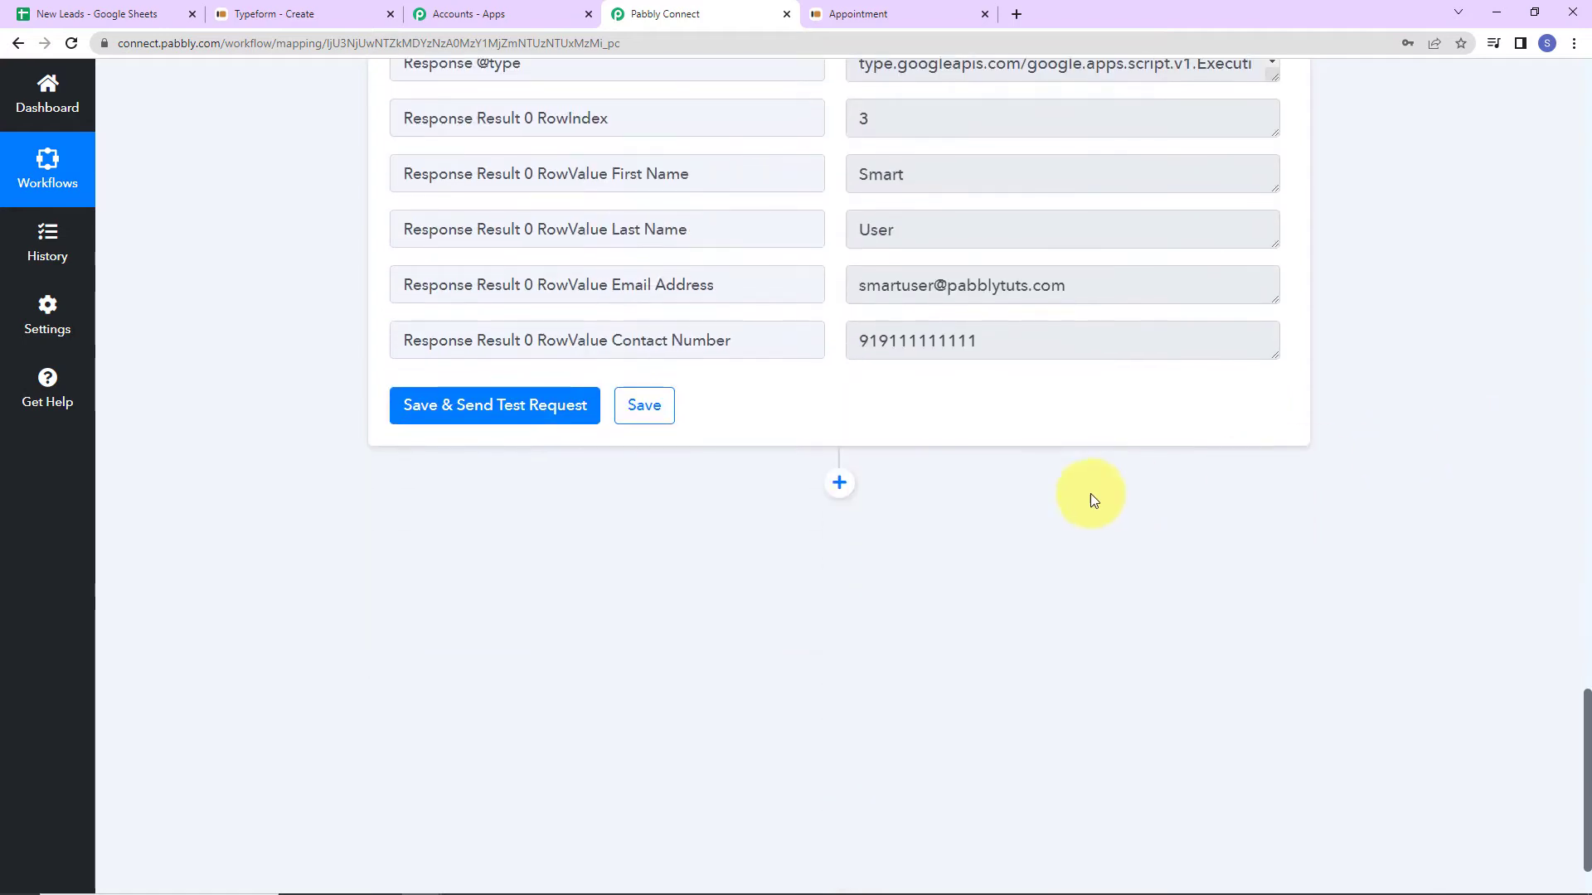
Add a Router by Pabbly step after the Google Sheets lookup.
left_click(840, 485)
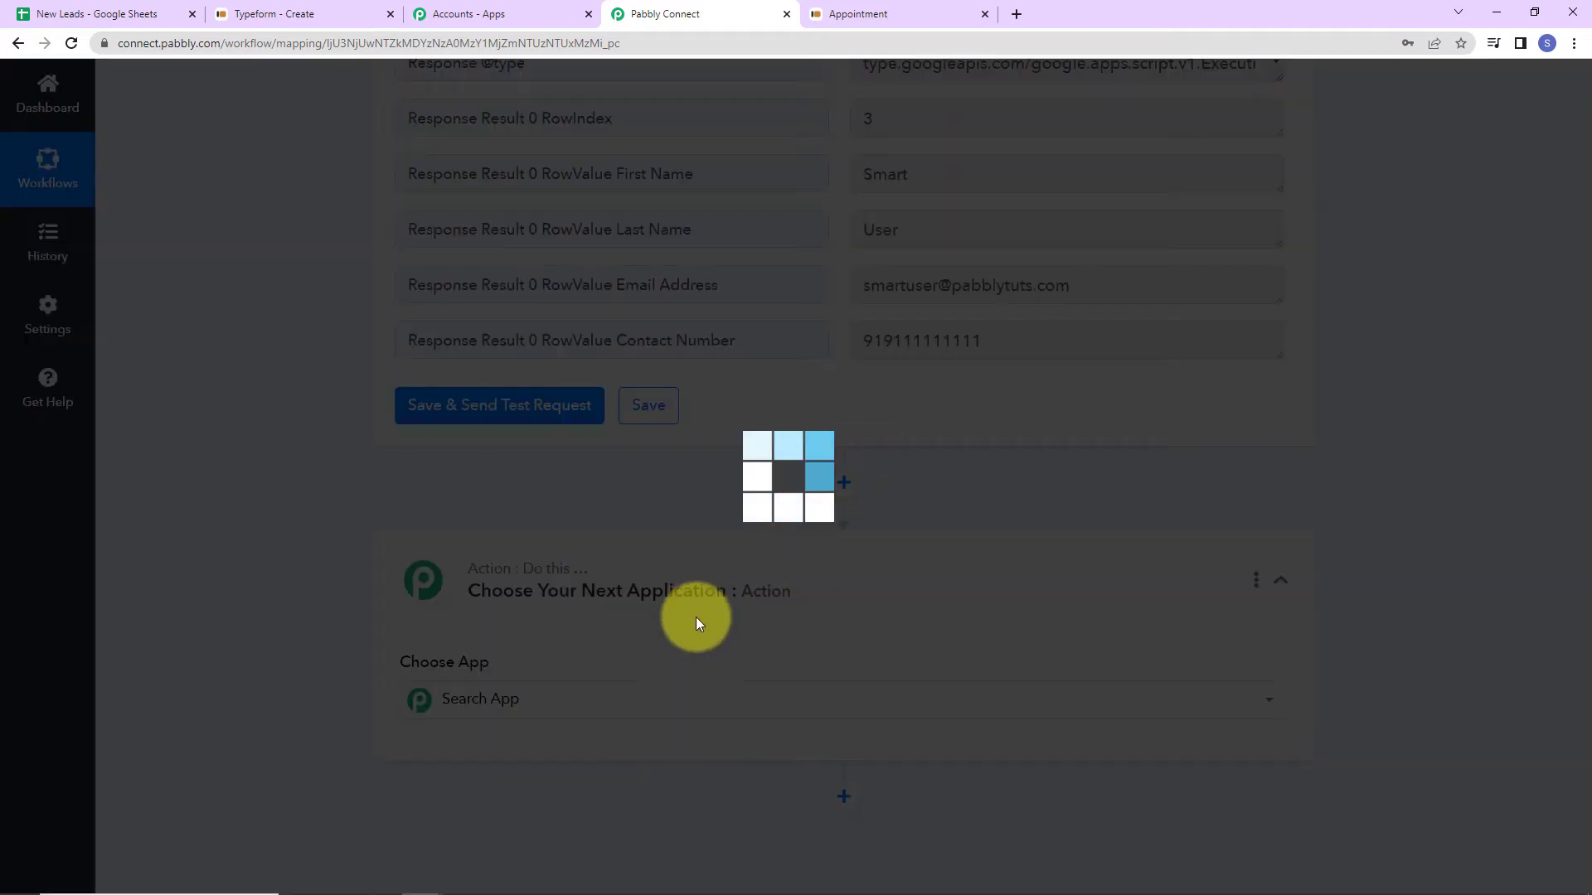
type("router")
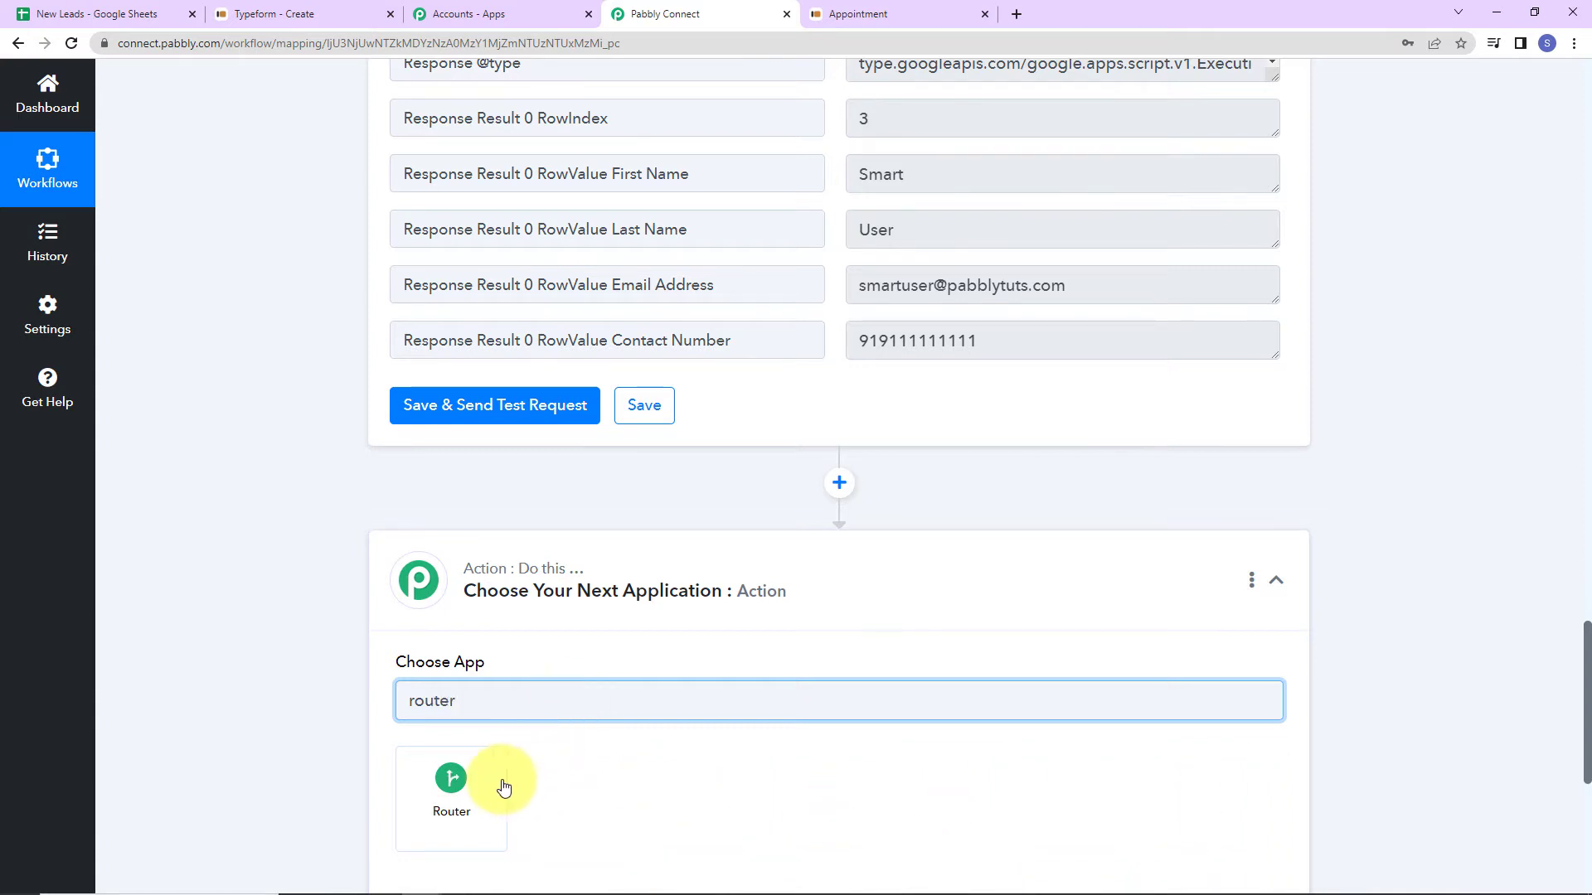
left_click(500, 779)
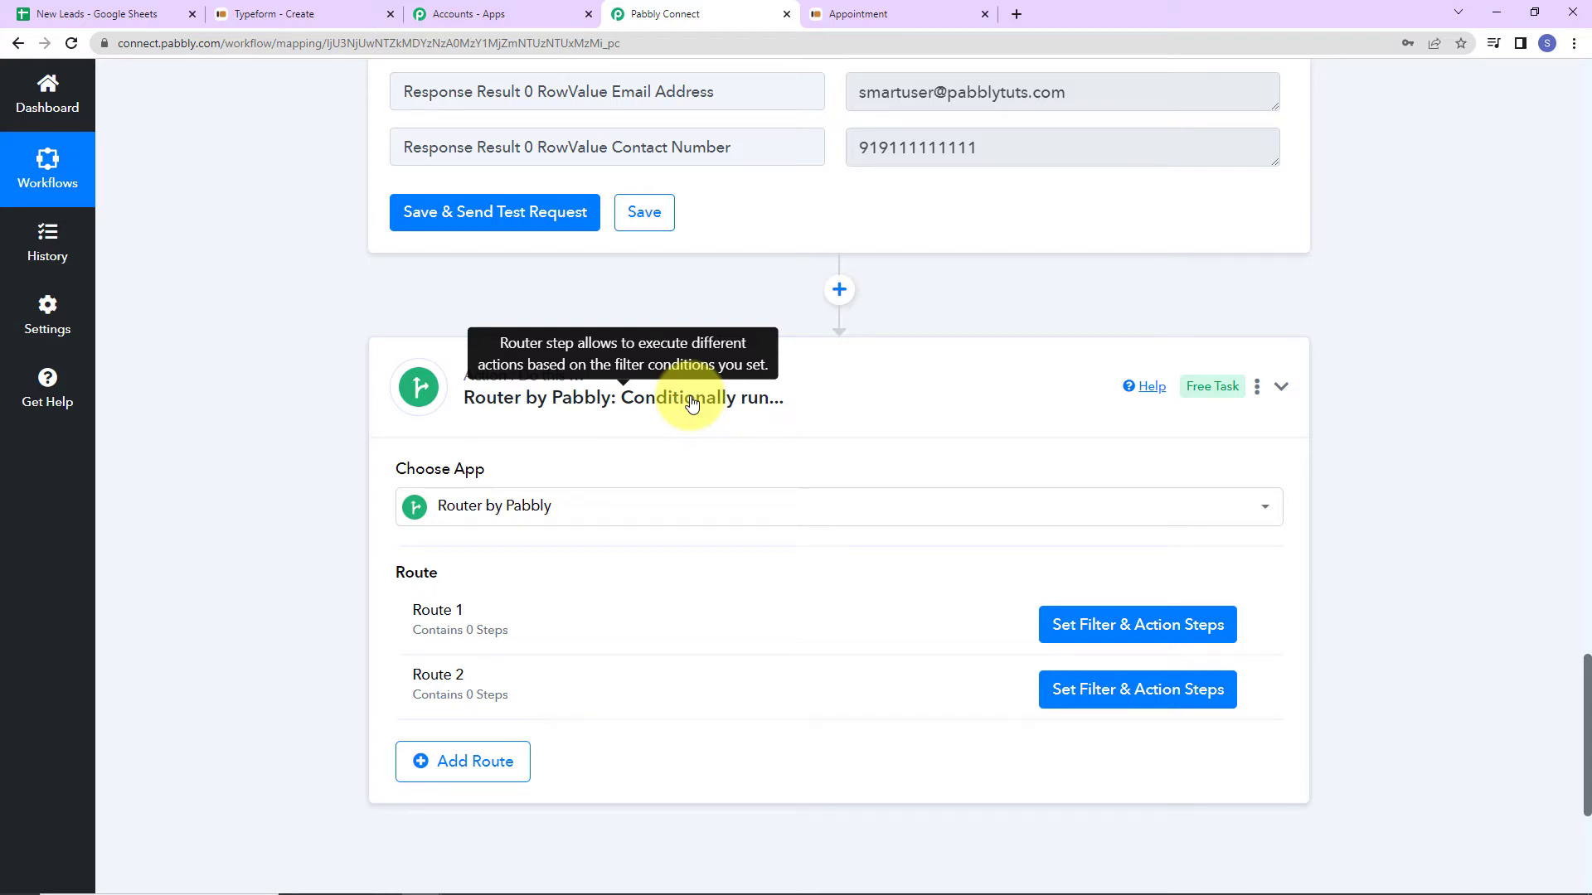
Rename Route 1 to Update Contact and open its filter setup.
left_click(1252, 625)
left_click(1122, 655)
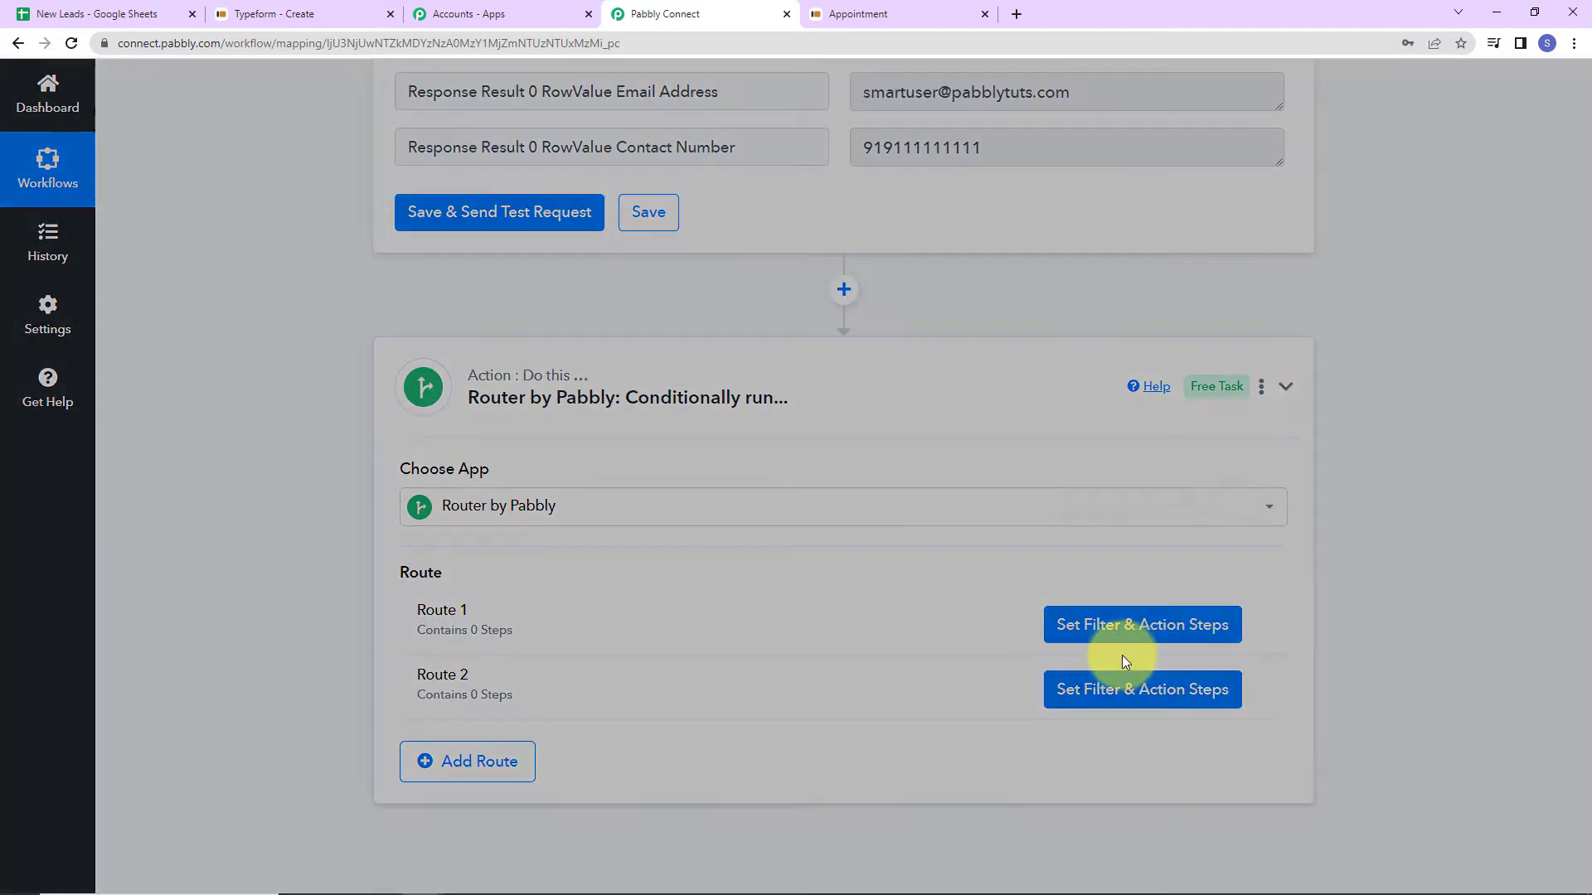
left_click_drag(650, 486, 193, 501)
type("U")
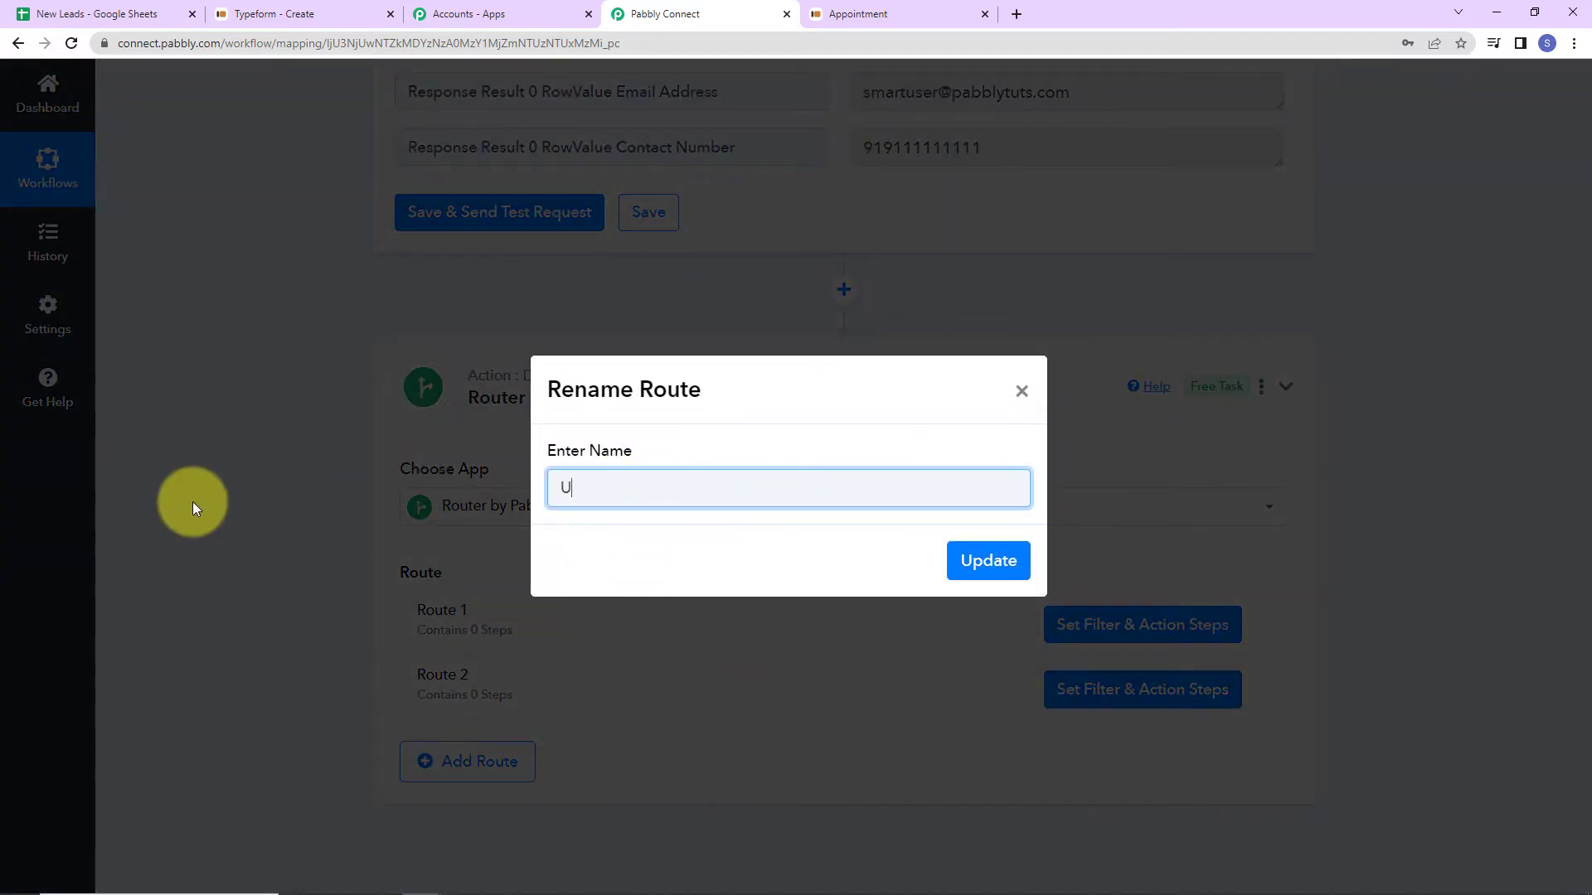
type("pdate Contact")
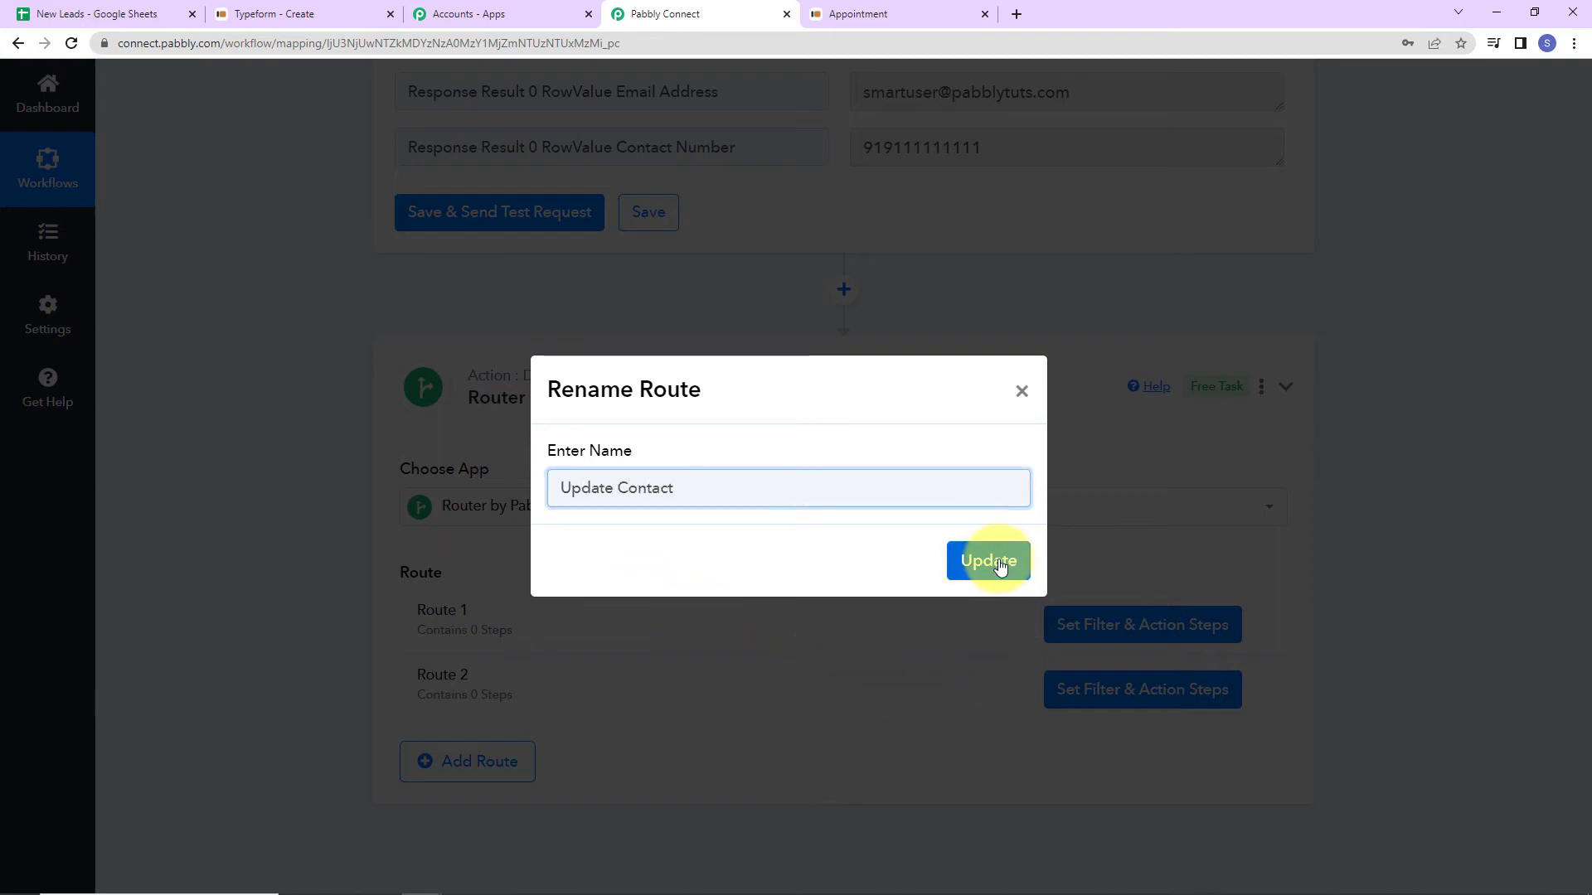
left_click(989, 560)
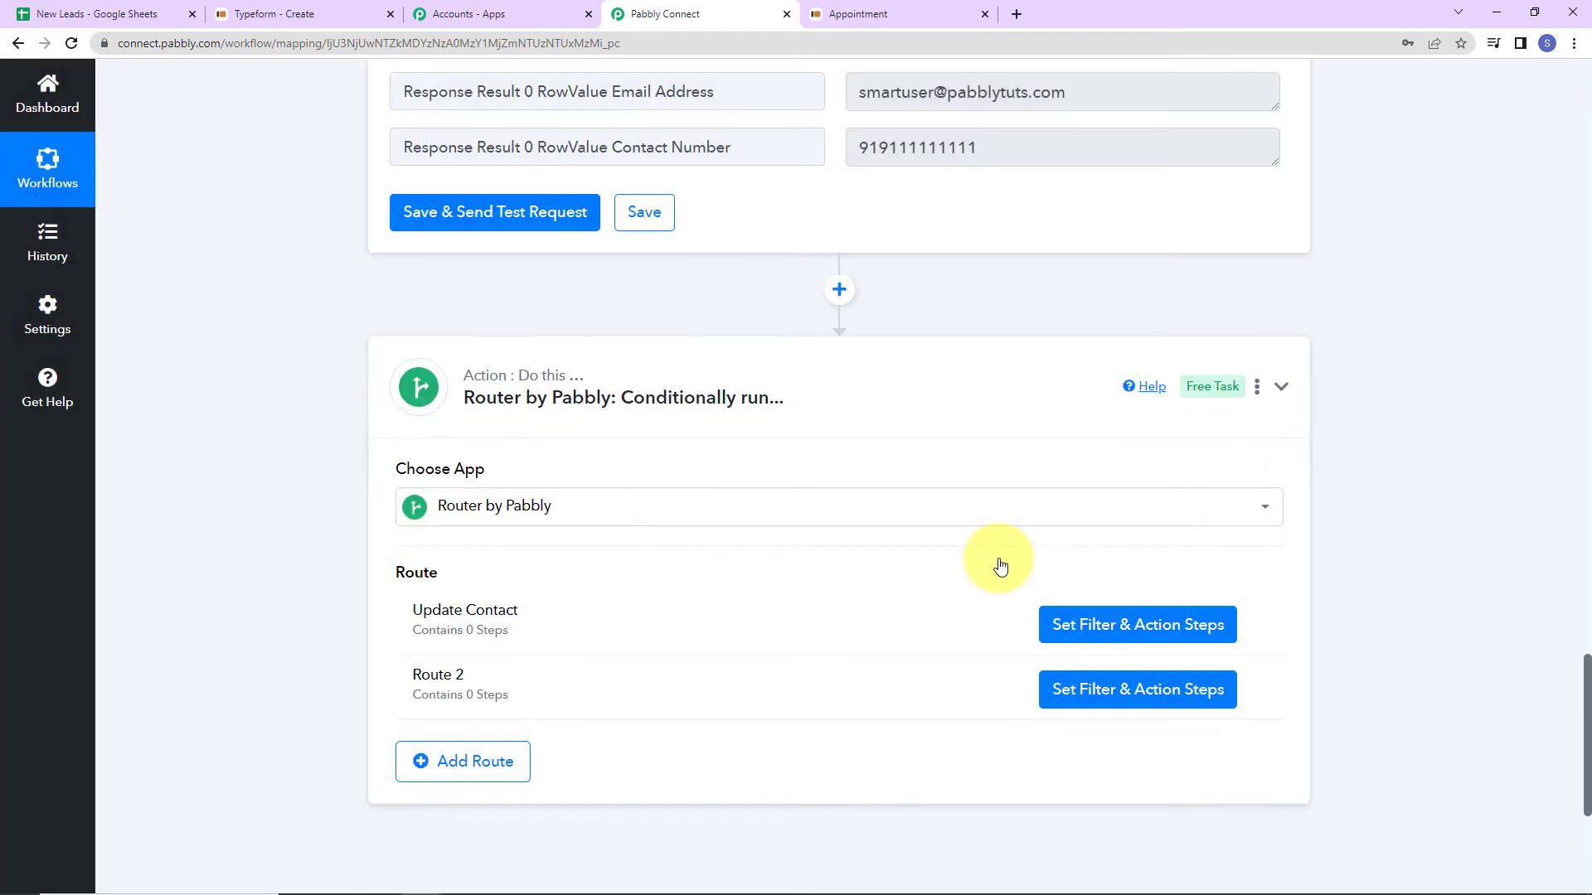
left_click(1134, 629)
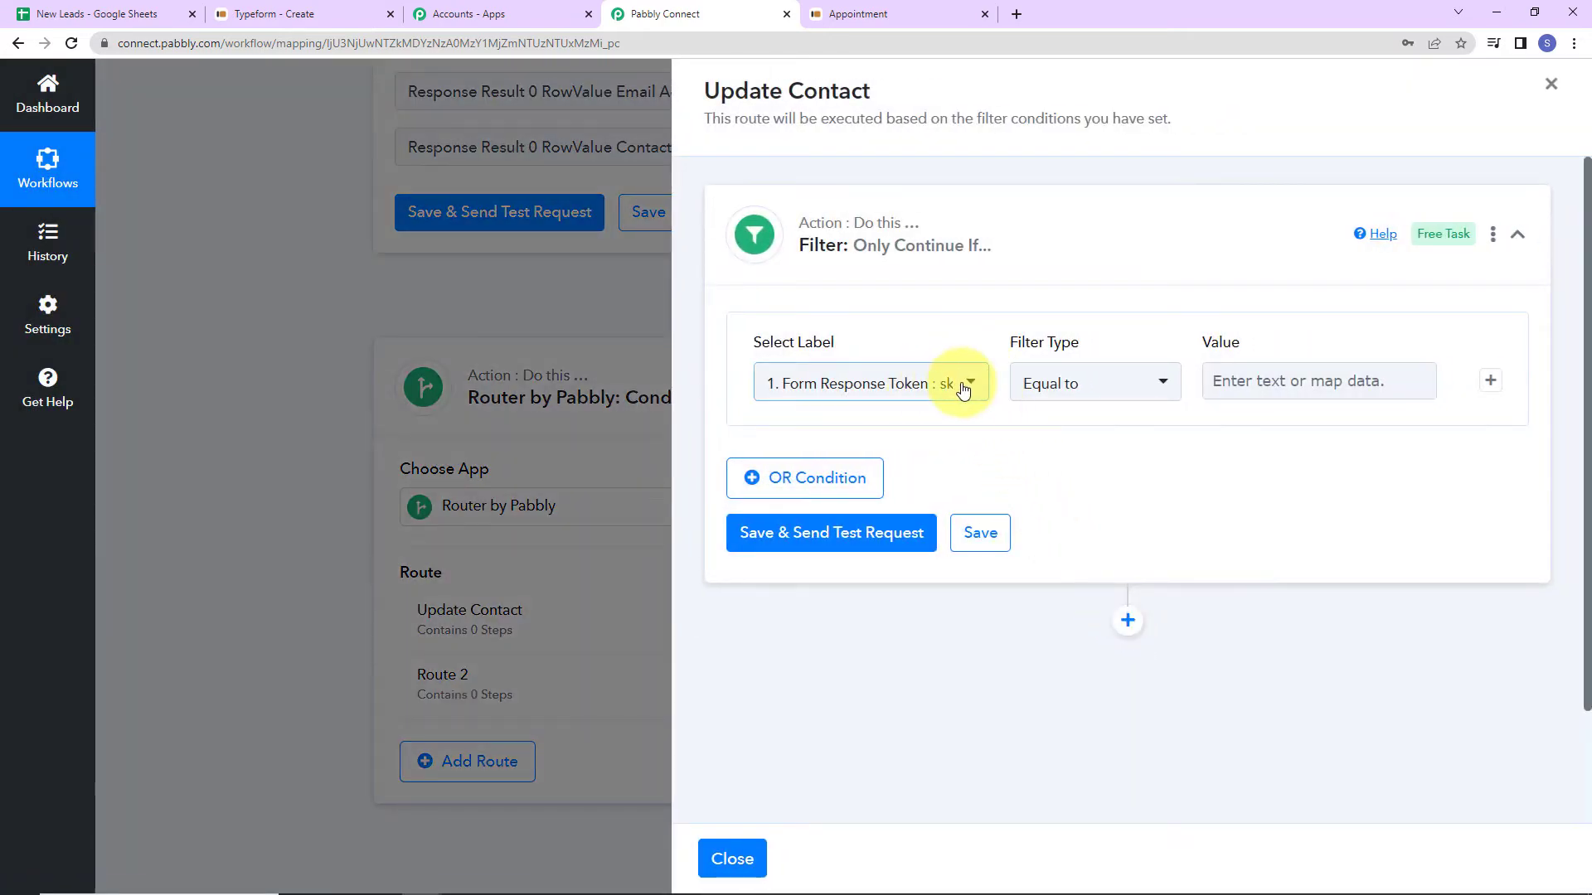
Filter Update Contact on Response Result 0 RowIndex with type Exists; the test returns true.
left_click(952, 384)
left_click(950, 553)
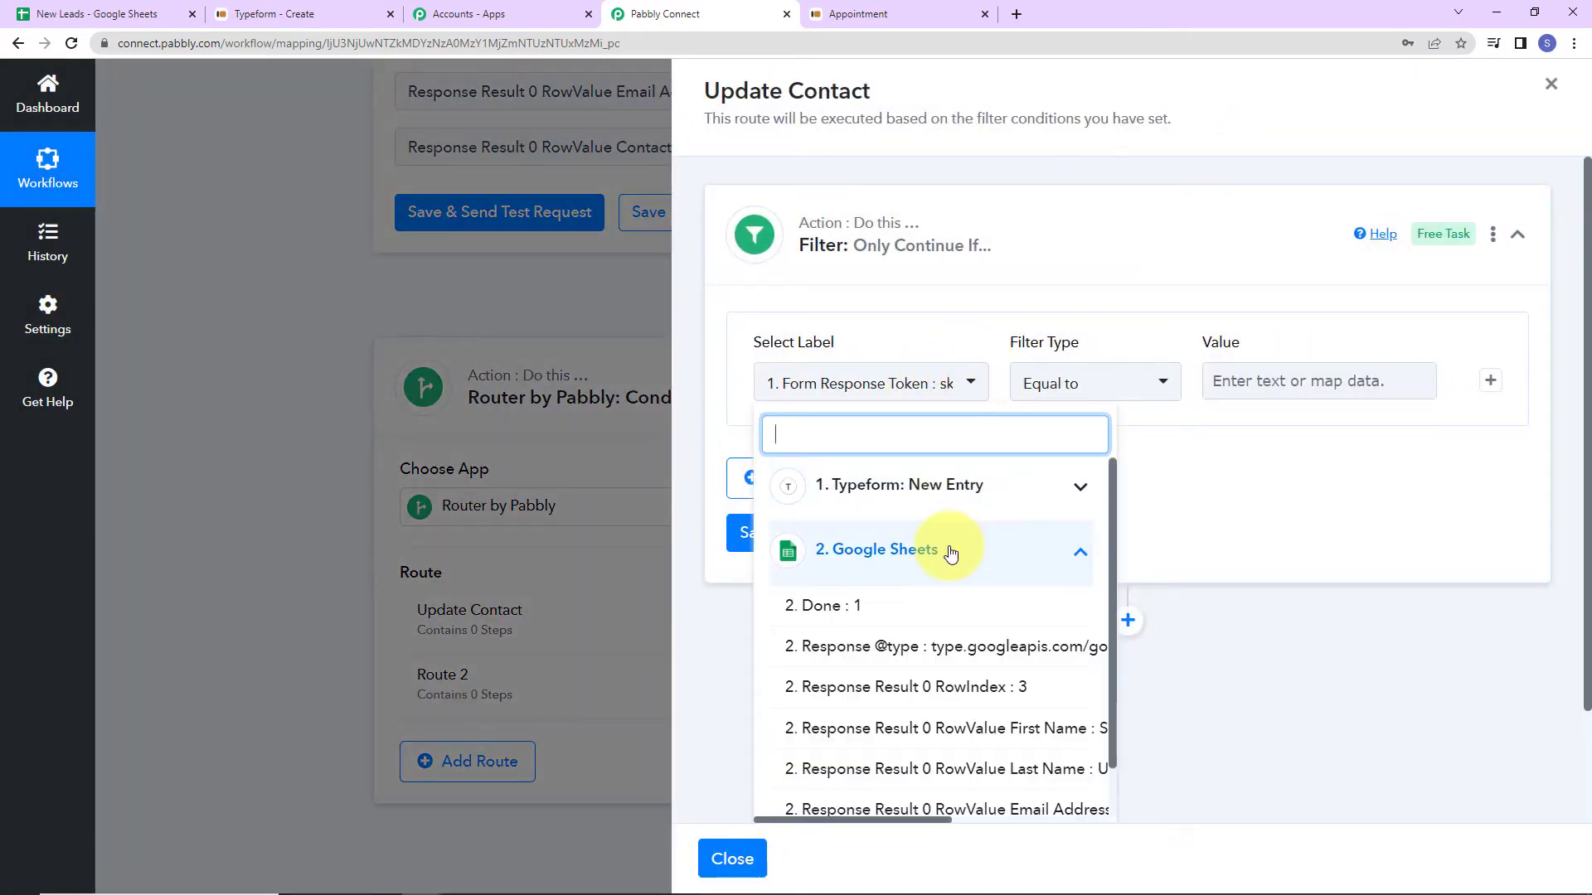
left_click(927, 693)
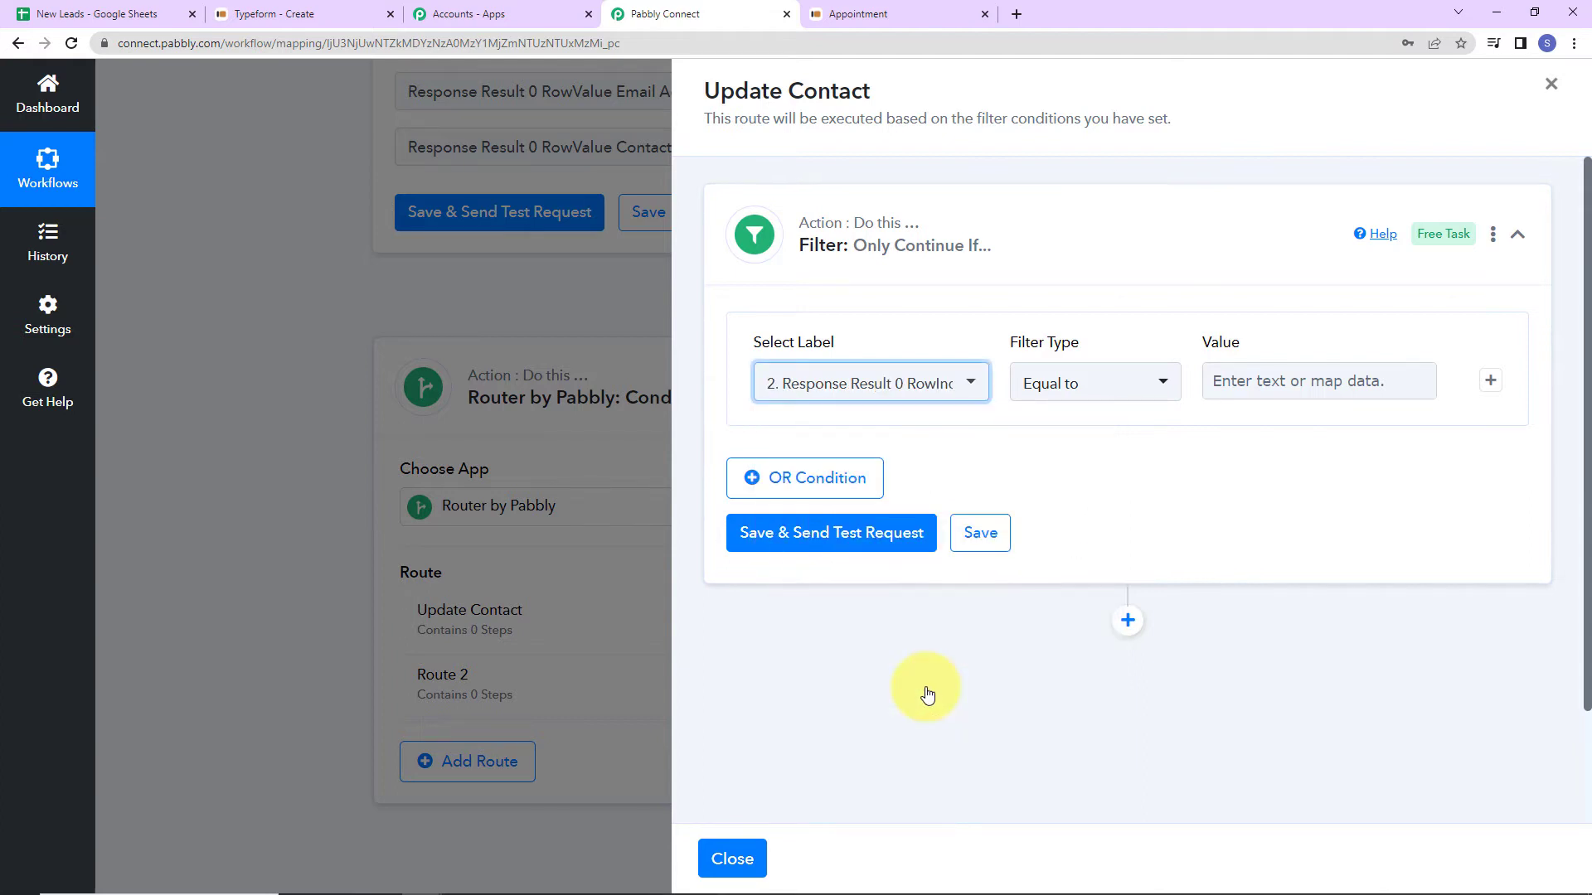
left_click(1155, 383)
left_click(1034, 386)
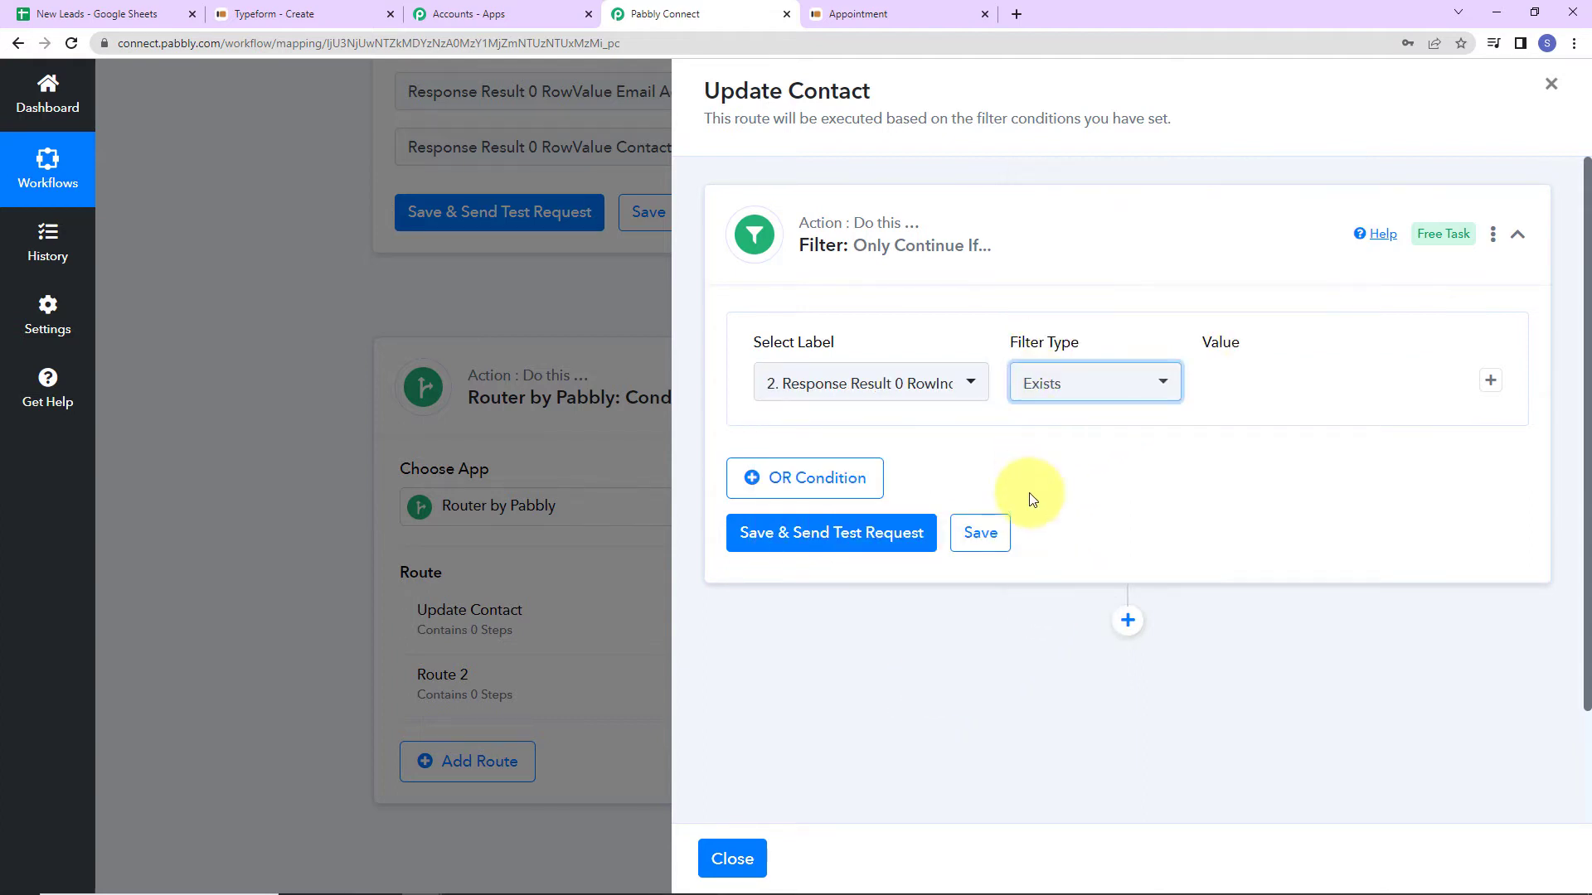
left_click(838, 537)
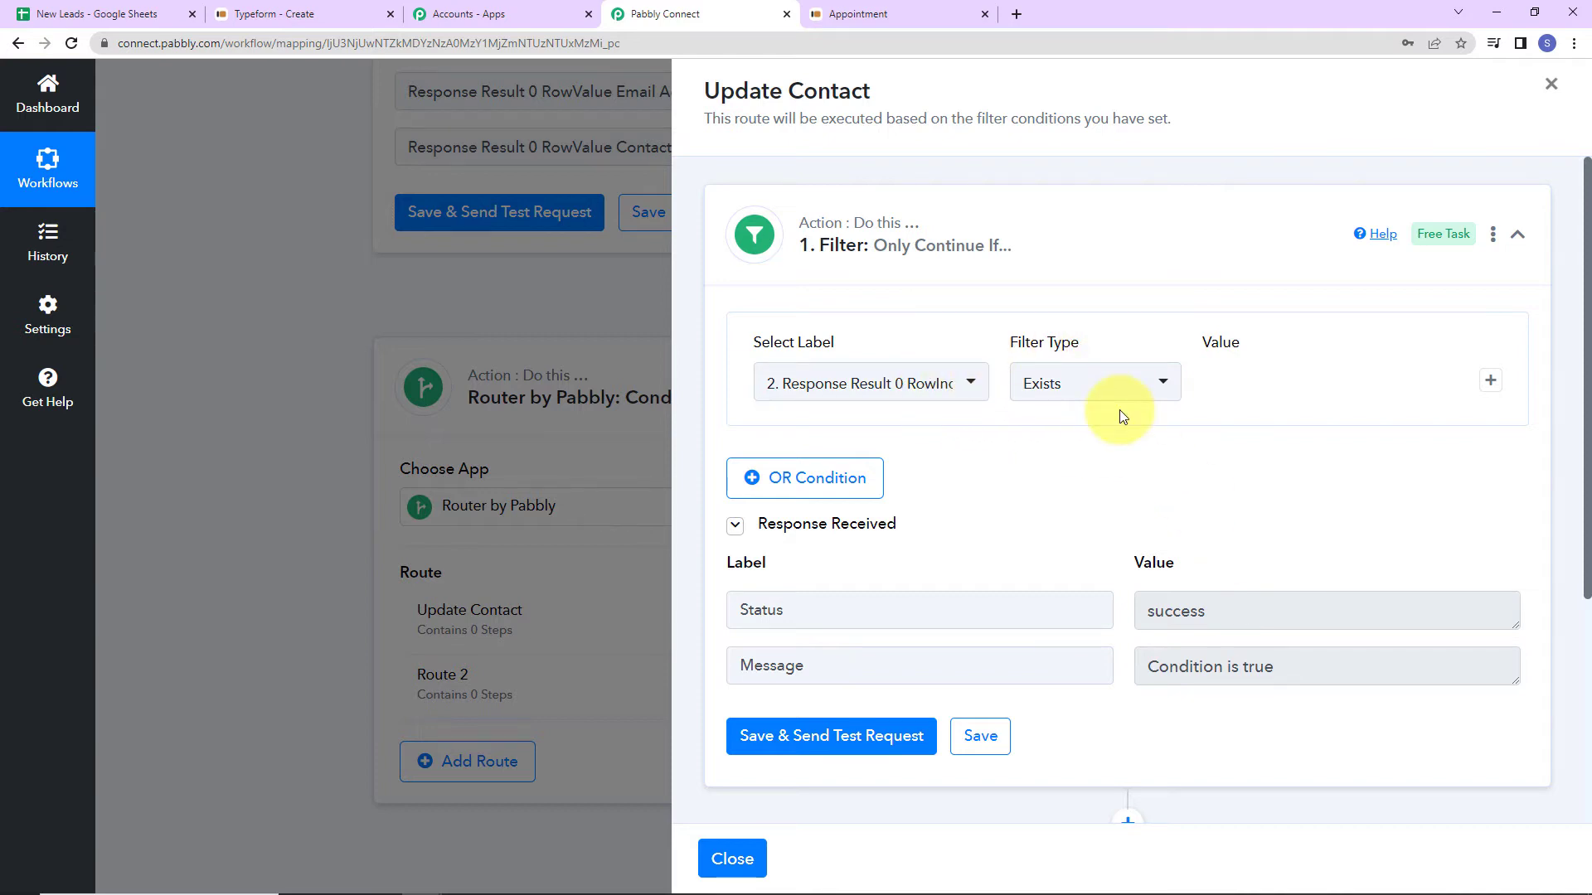
Add a Google Sheets Update Row action after the filter, using the existing Google Sheets connection.
scroll(1132, 480, "down", 4)
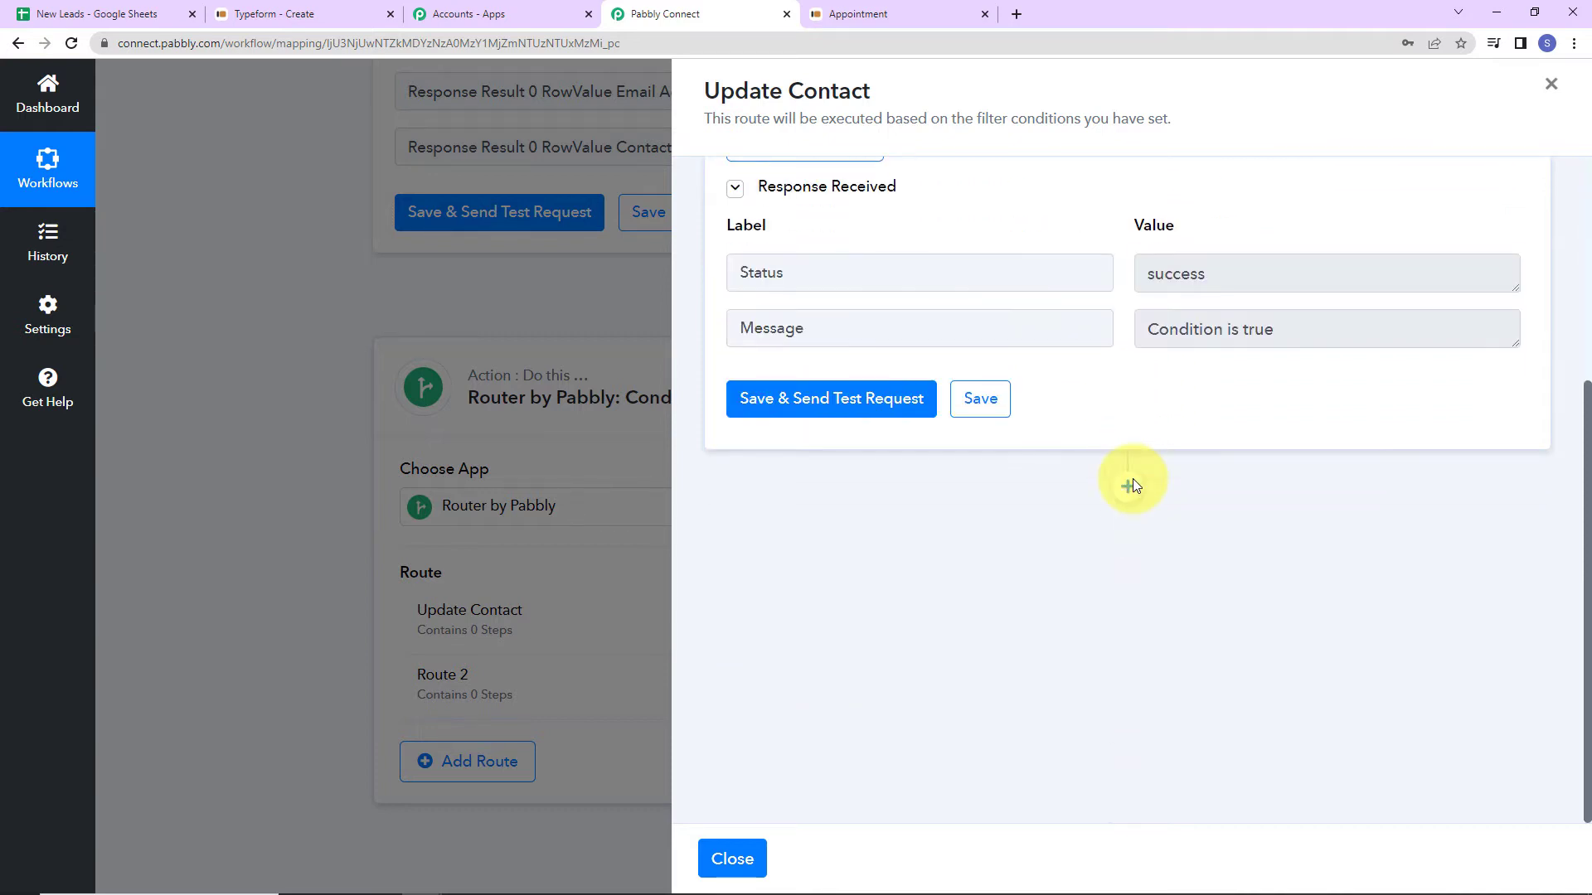
left_click(1128, 488)
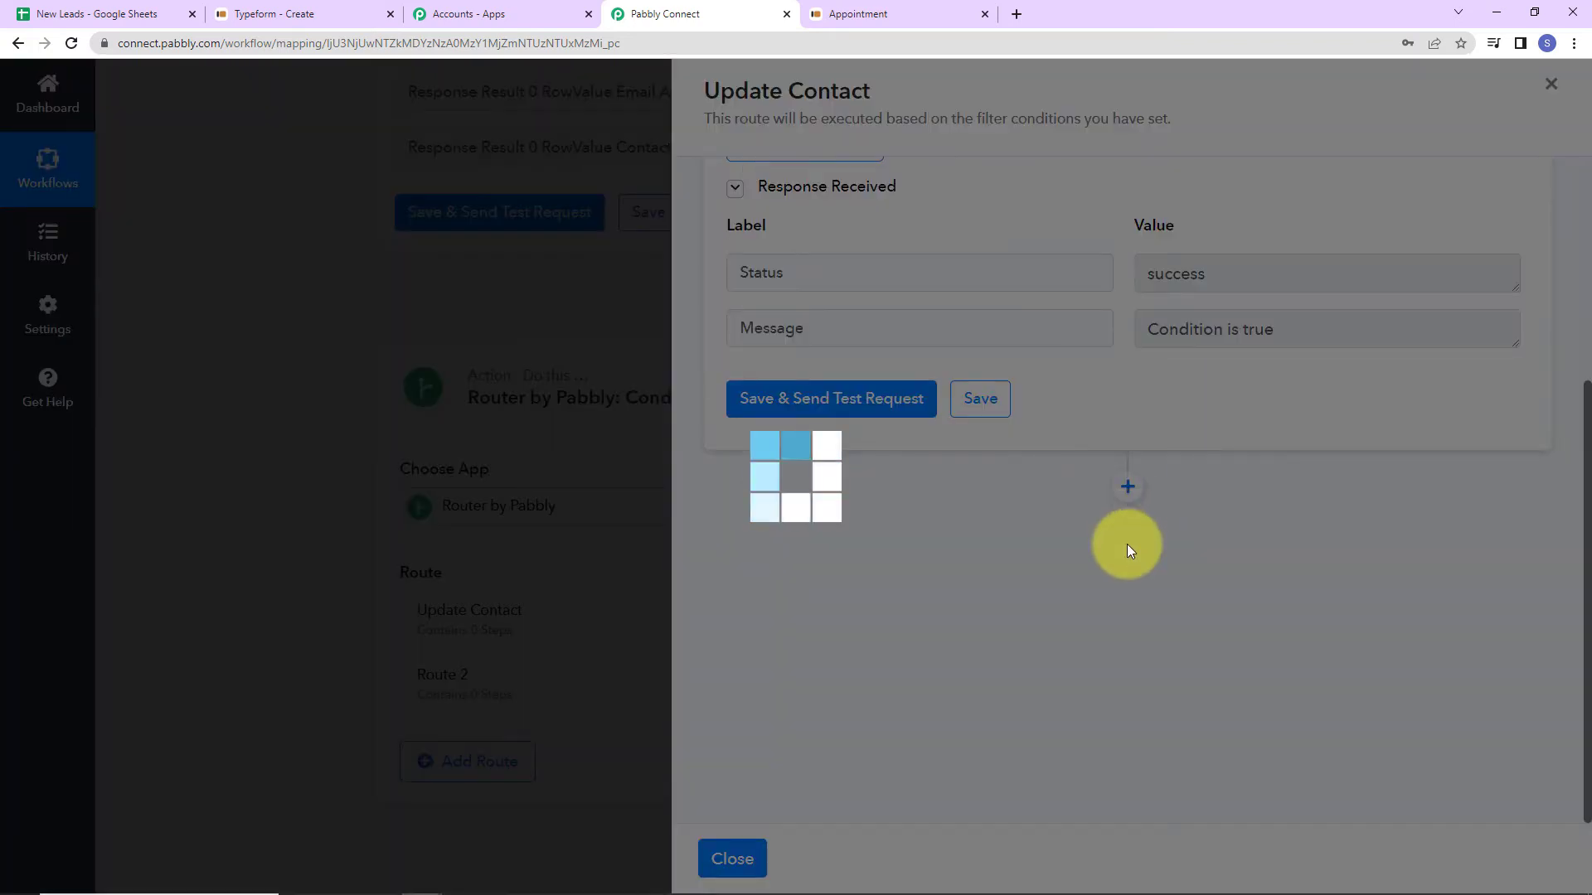
left_click(883, 703)
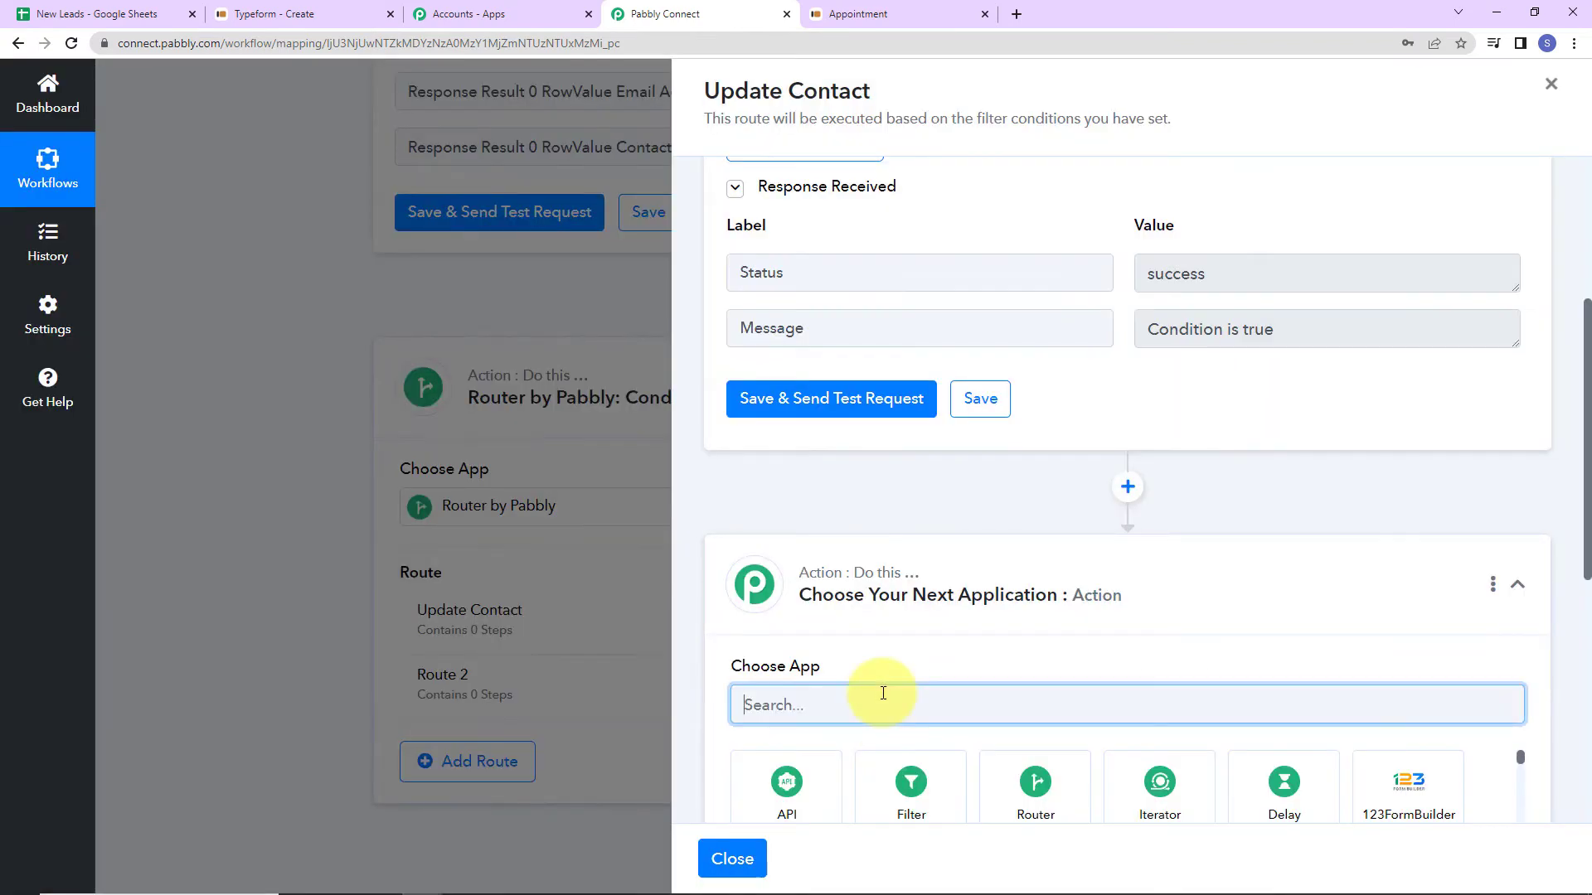
type("google s")
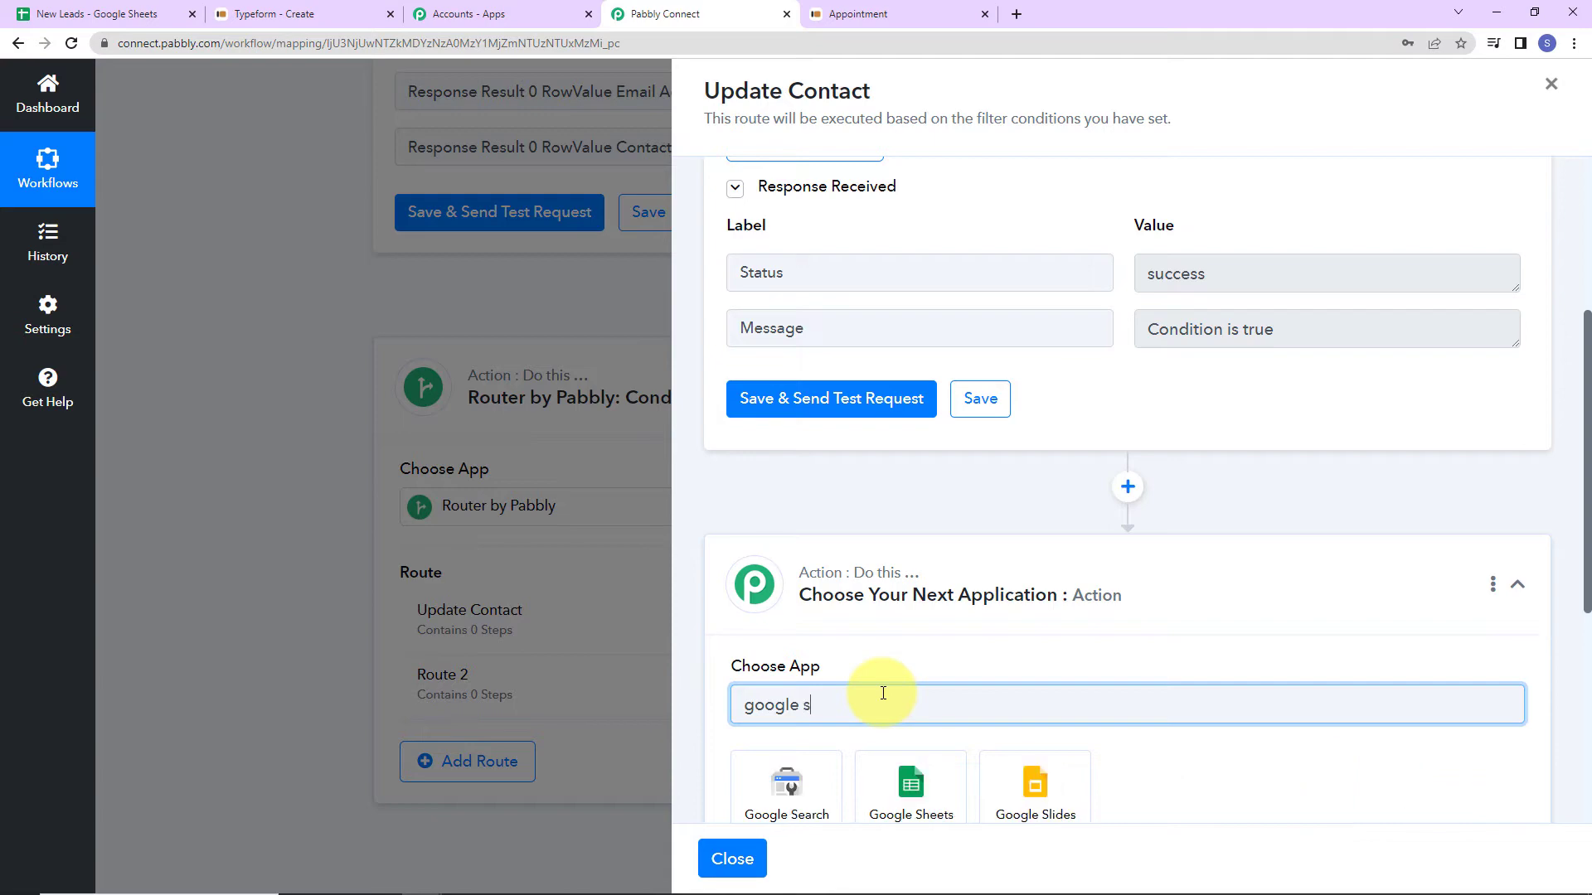
left_click(920, 788)
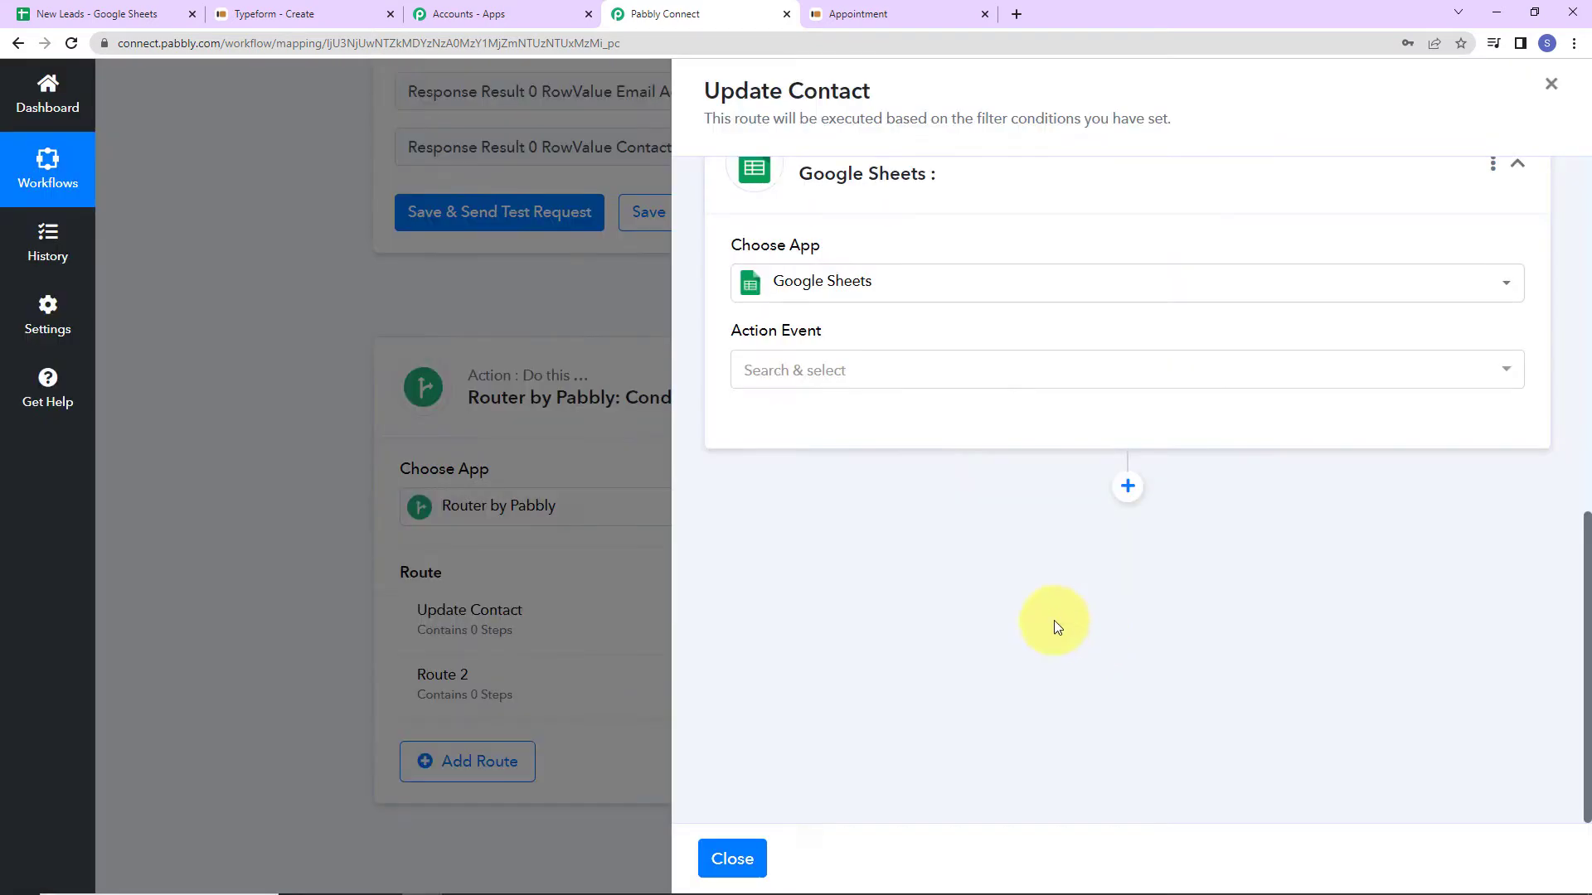
left_click(907, 362)
scroll(905, 479, "down", 5)
scroll(905, 478, "down", 2)
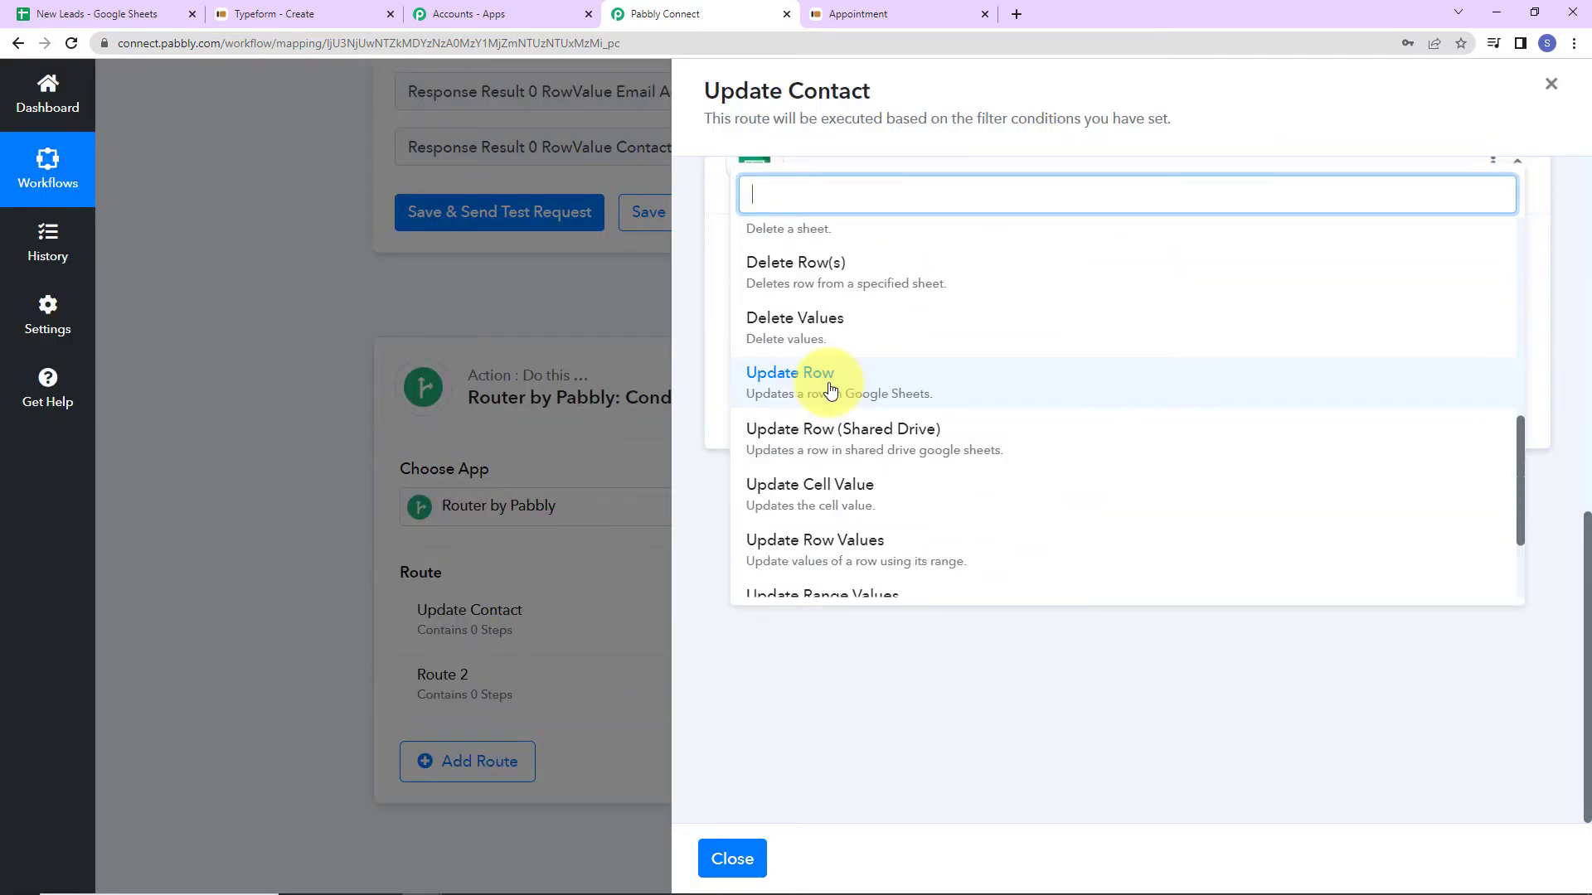
left_click(829, 389)
left_click(812, 420)
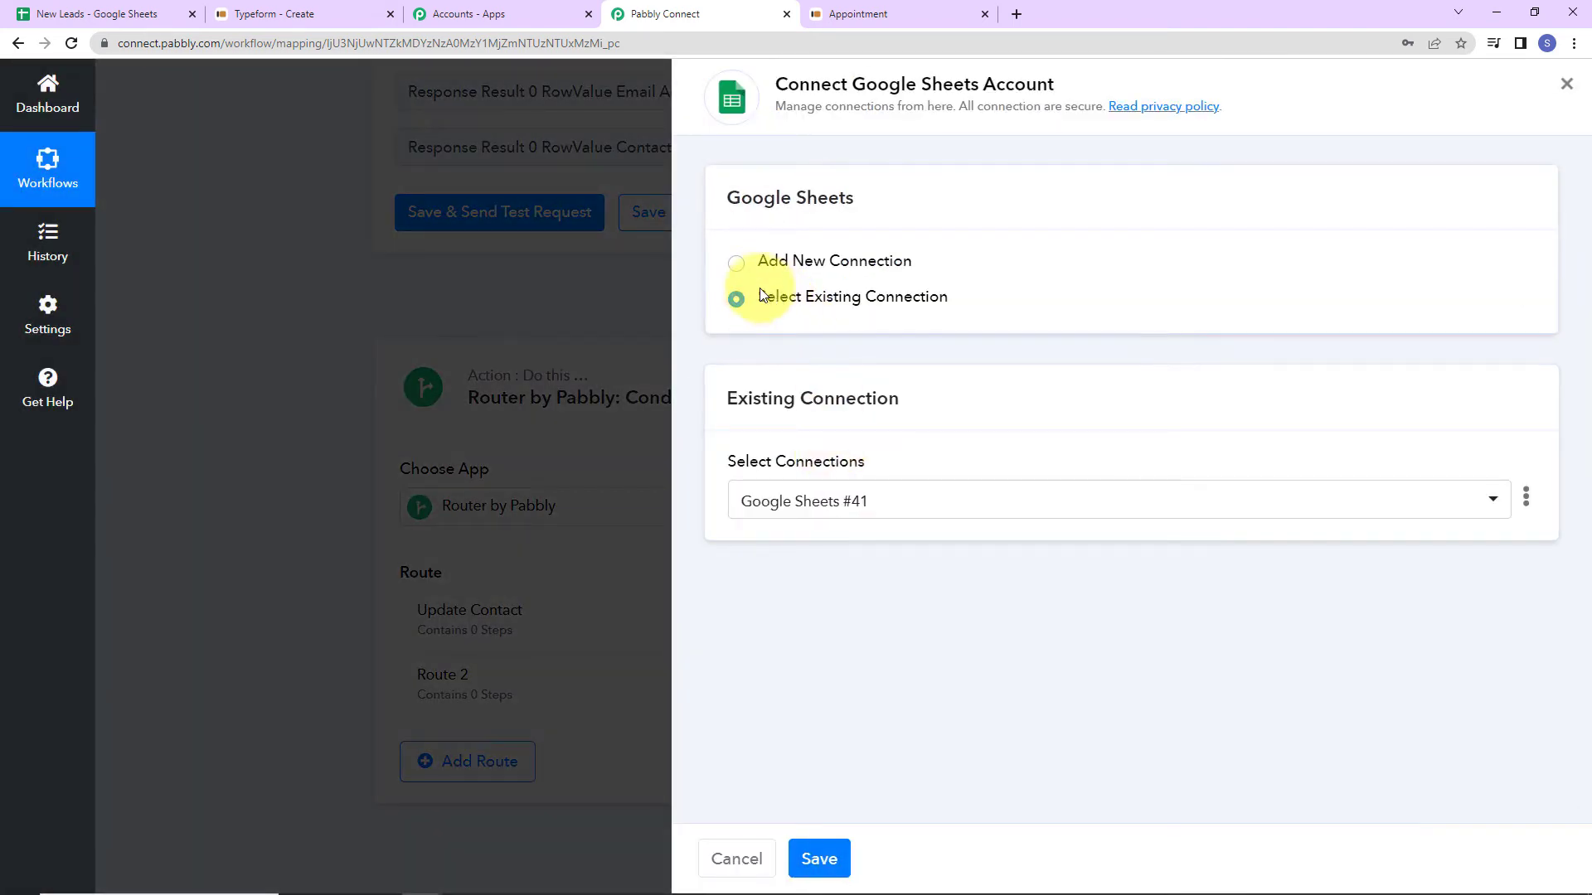
left_click(819, 859)
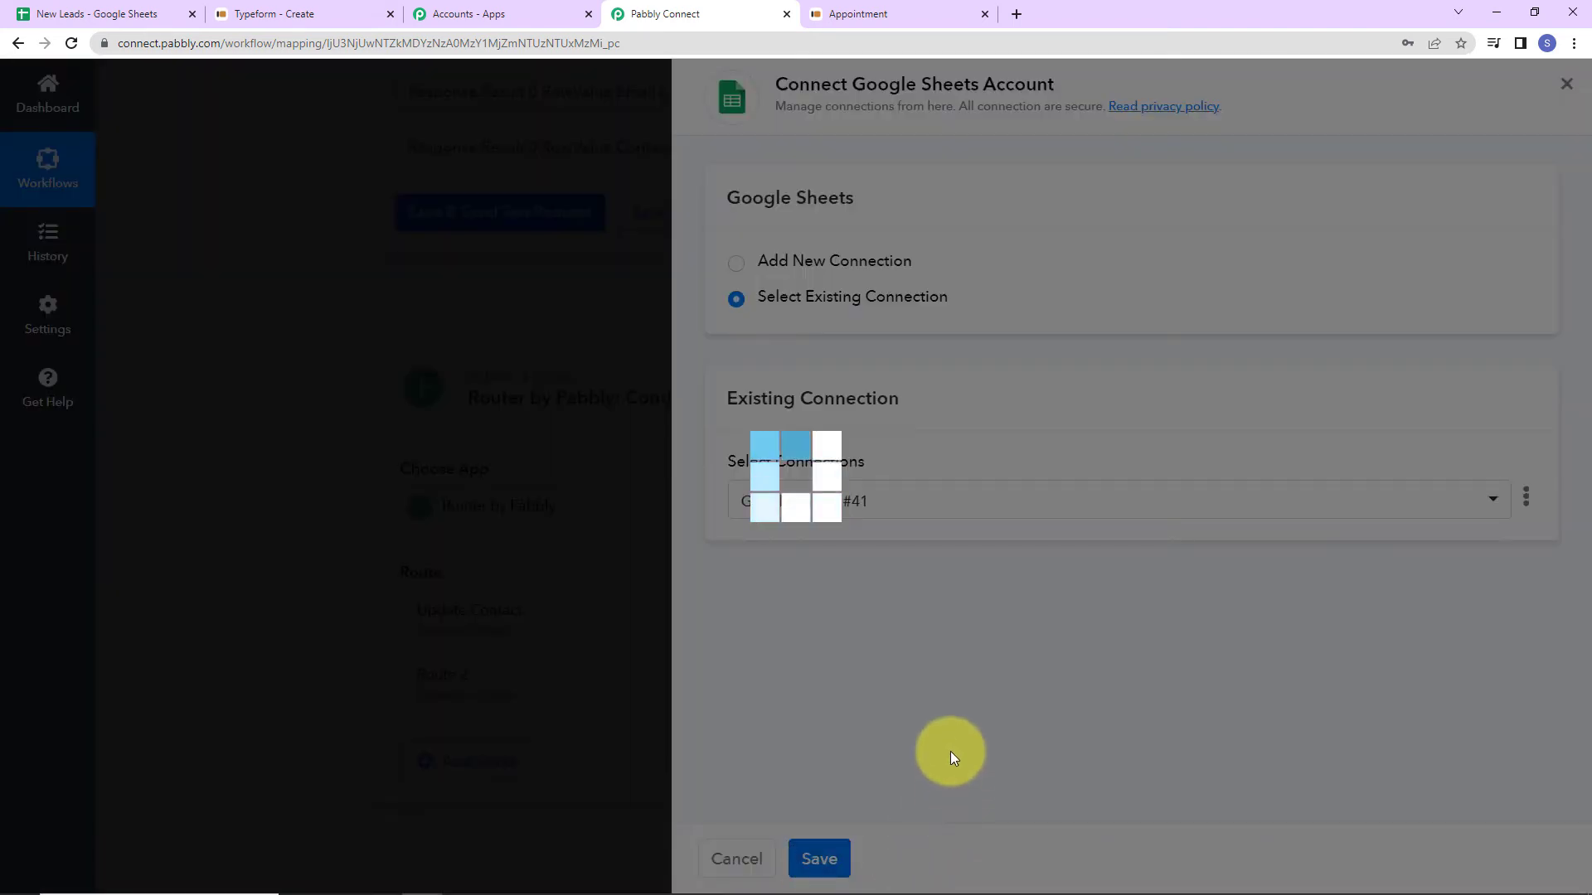
scroll(979, 497, "down", 2)
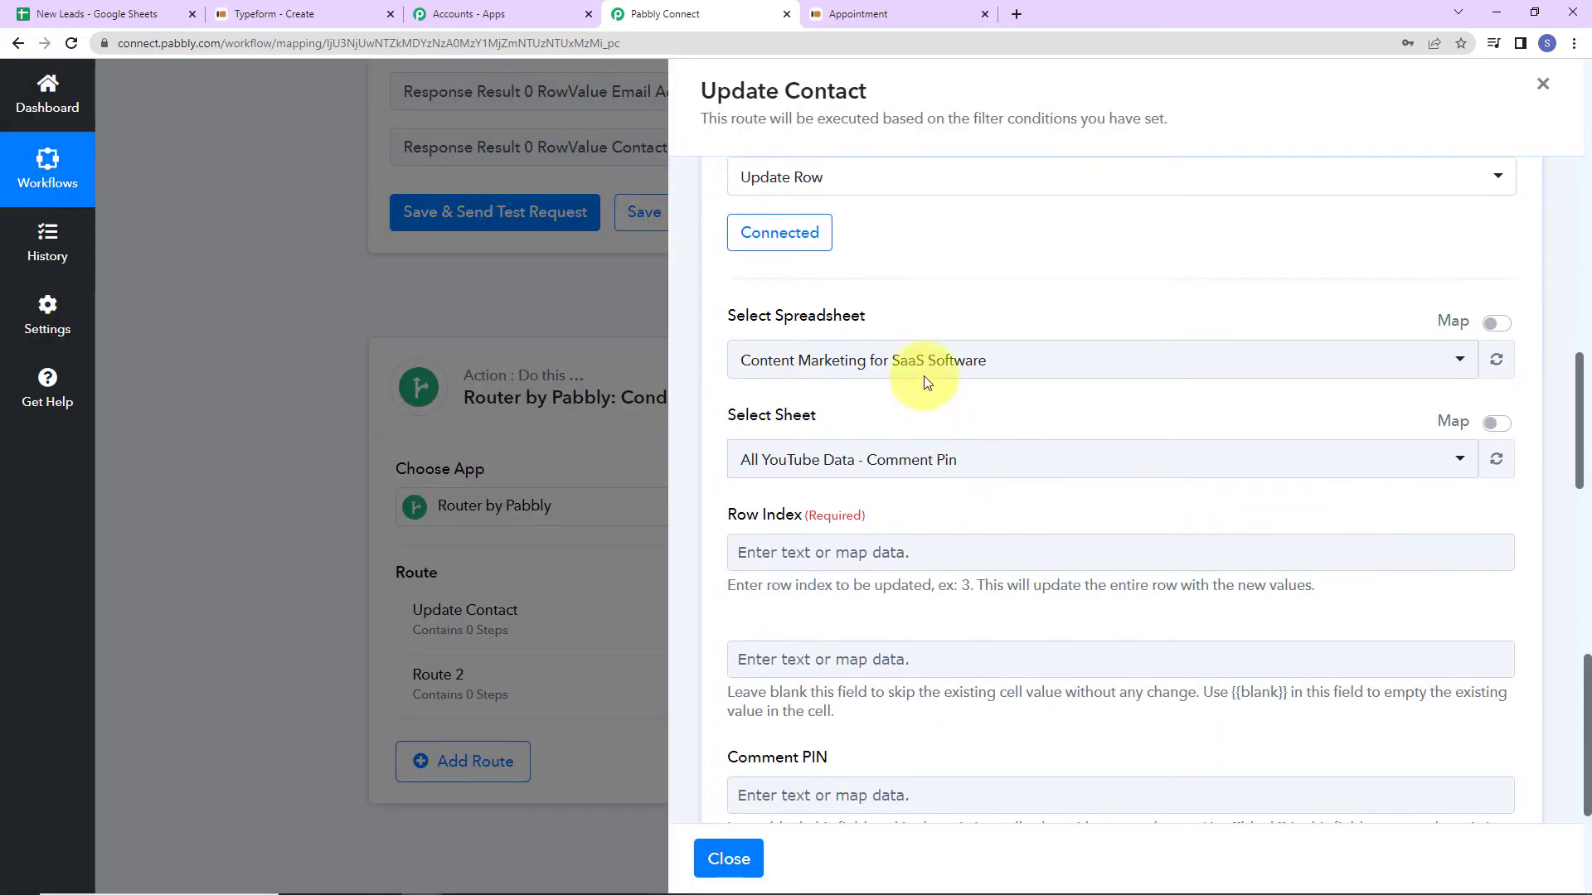
Choose the New Leads spreadsheet and map the lookup's RowIndex into Row Index.
left_click(995, 359)
left_click(794, 272)
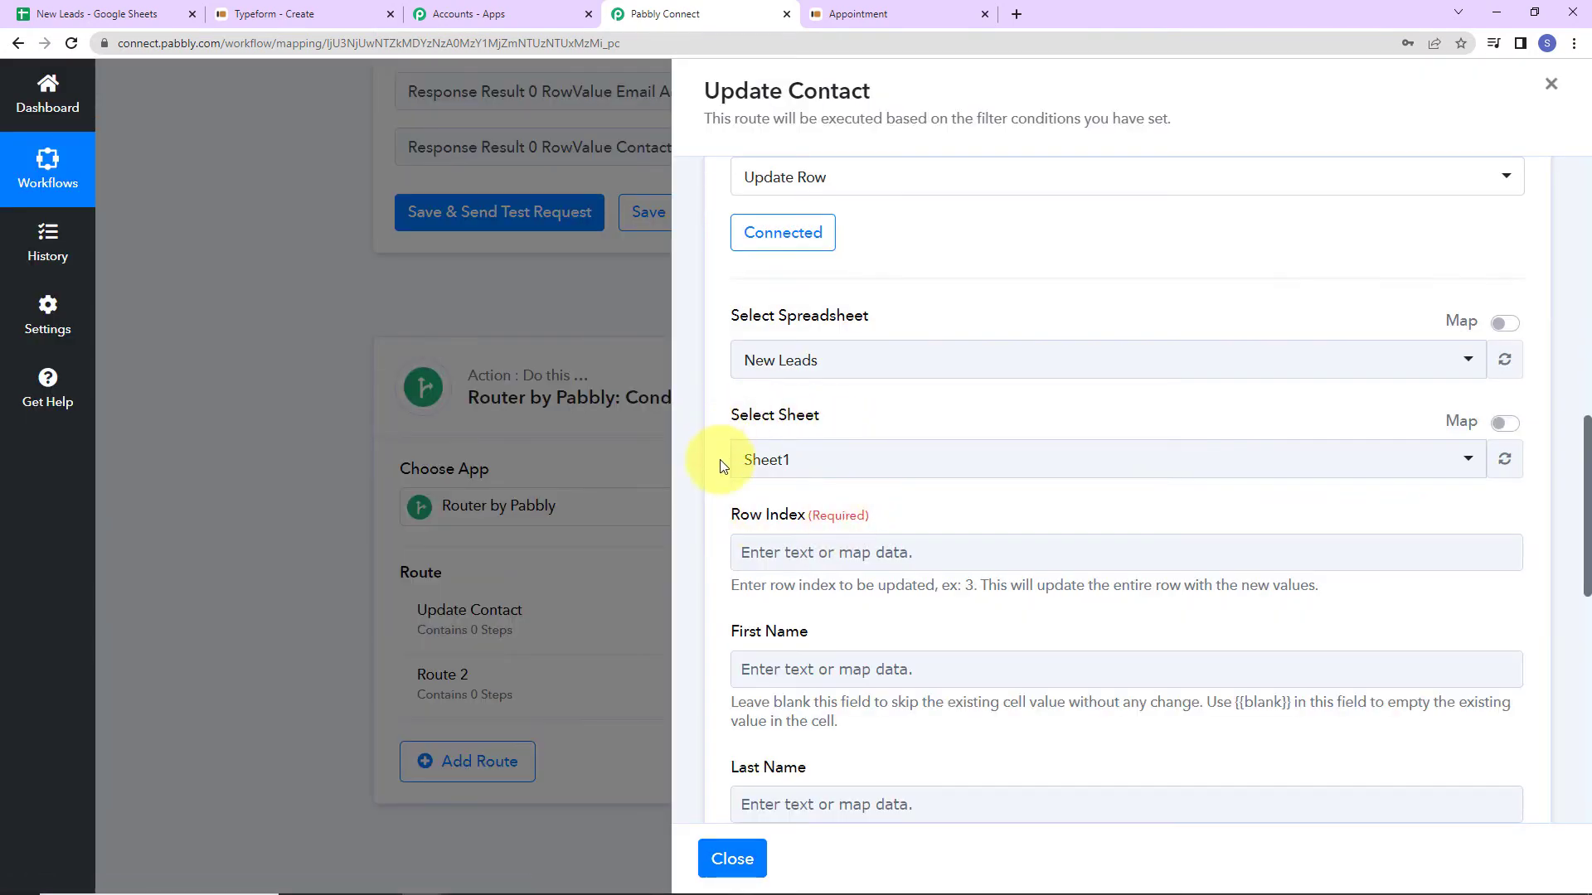
scroll(796, 460, "down", 3)
left_click(847, 363)
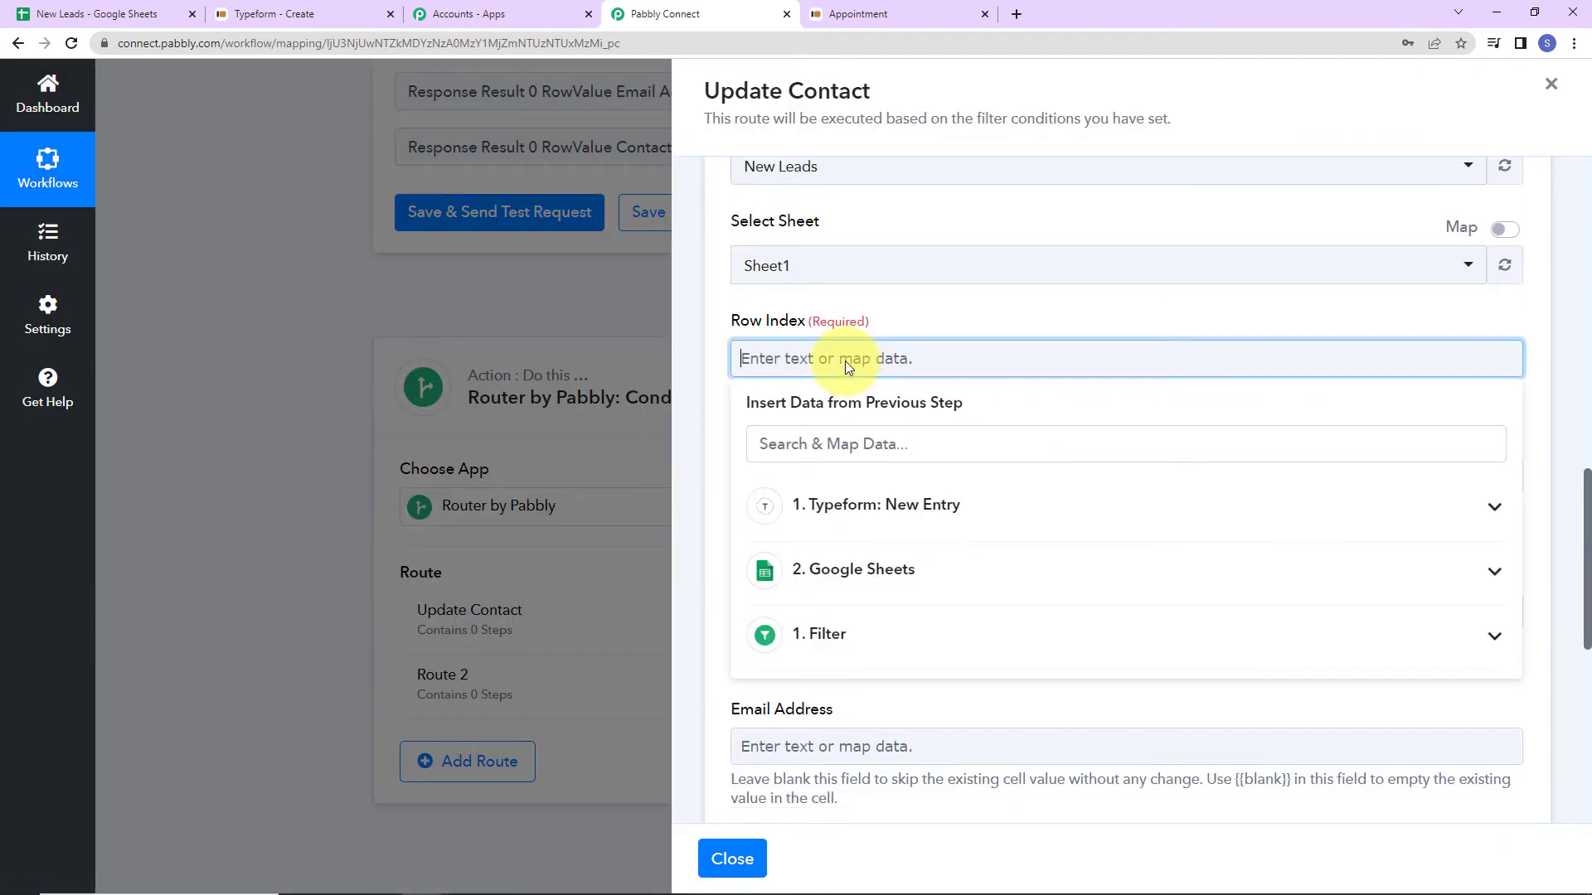
left_click(904, 569)
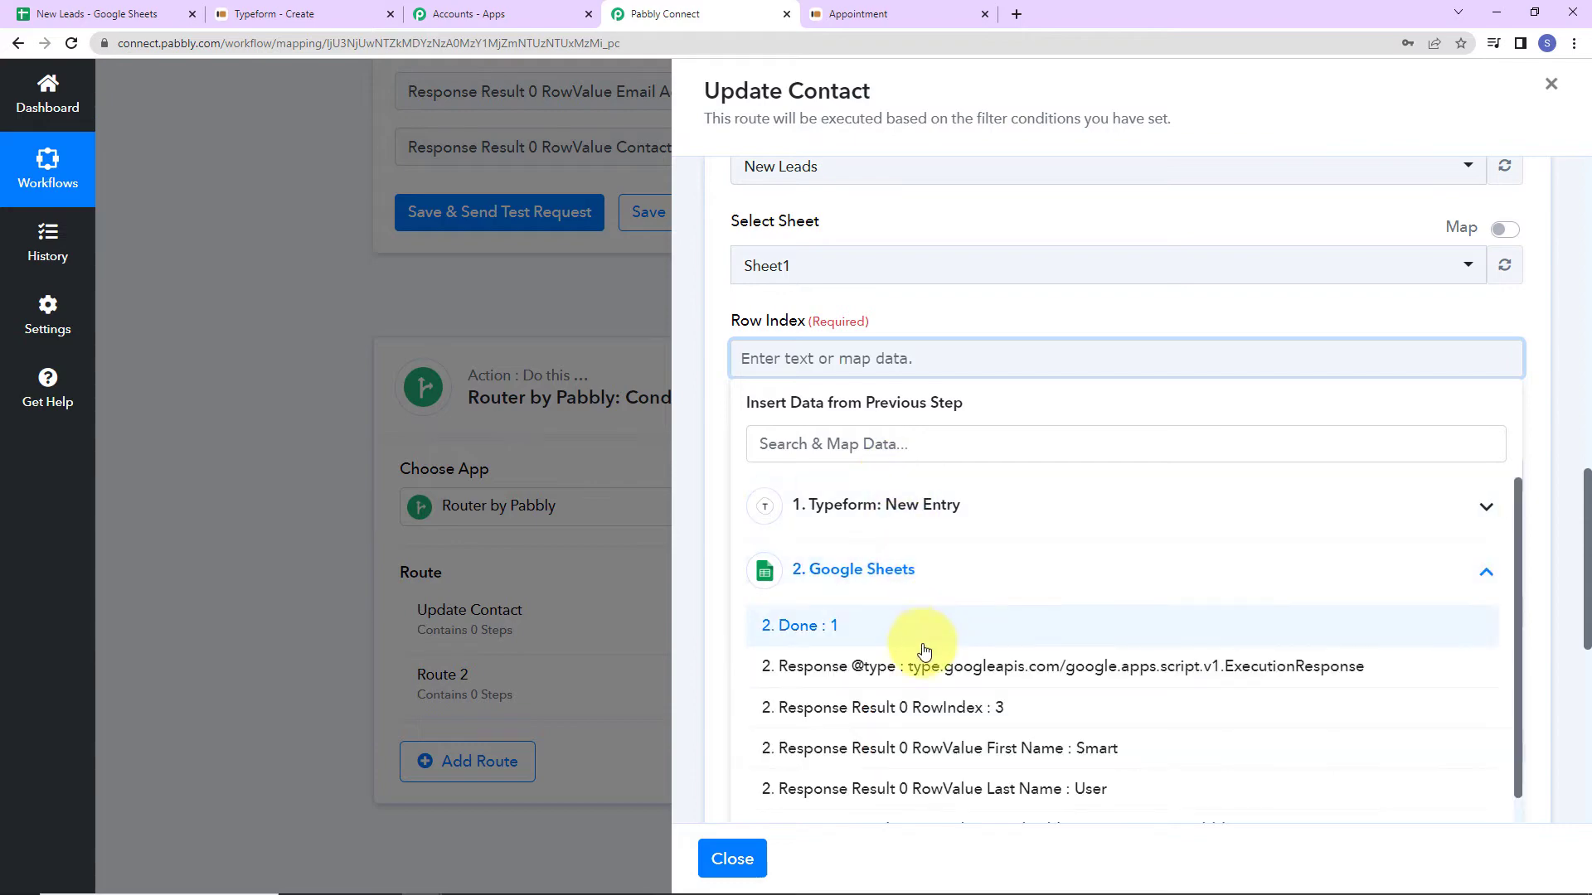
left_click(935, 806)
left_click(1078, 317)
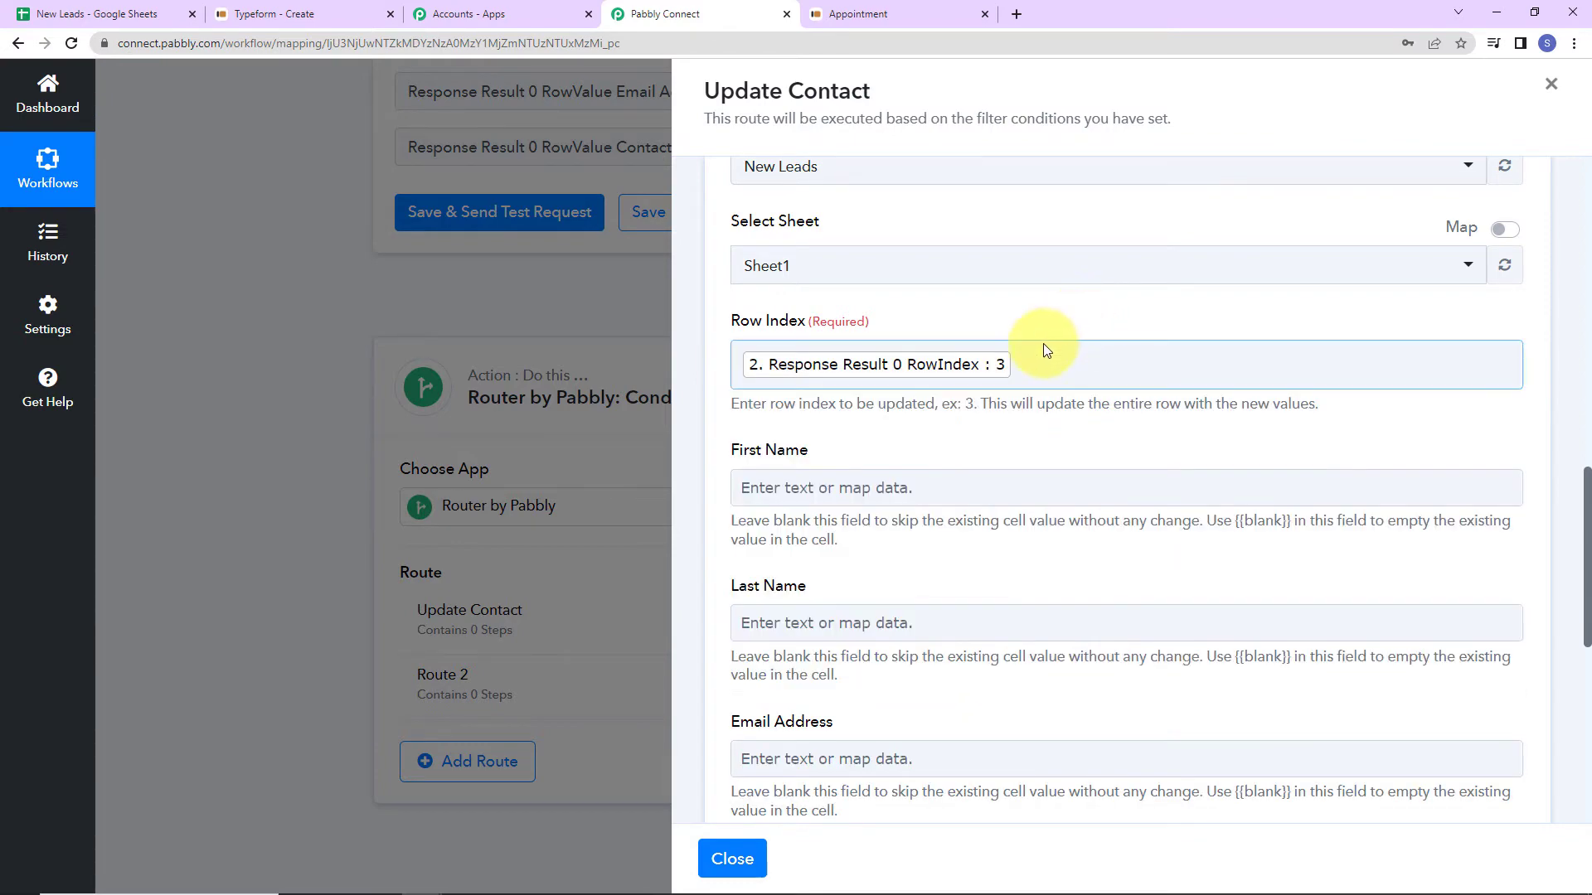
Map the Typeform Smart answer to First Name and User answer to Last Name.
scroll(1011, 373, "down", 3)
left_click(825, 309)
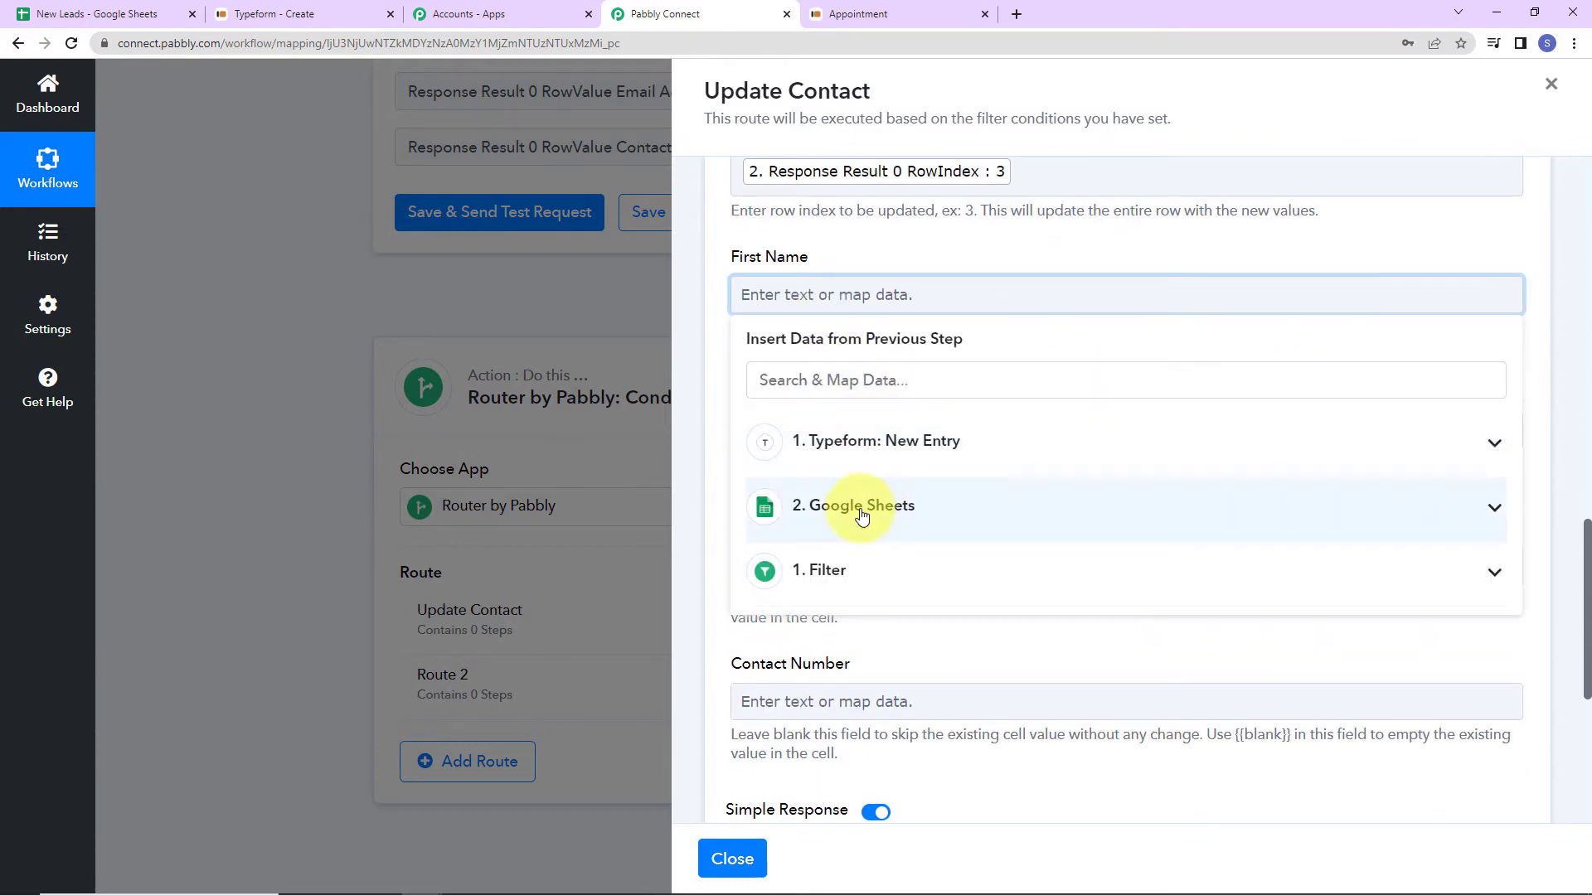
left_click(853, 444)
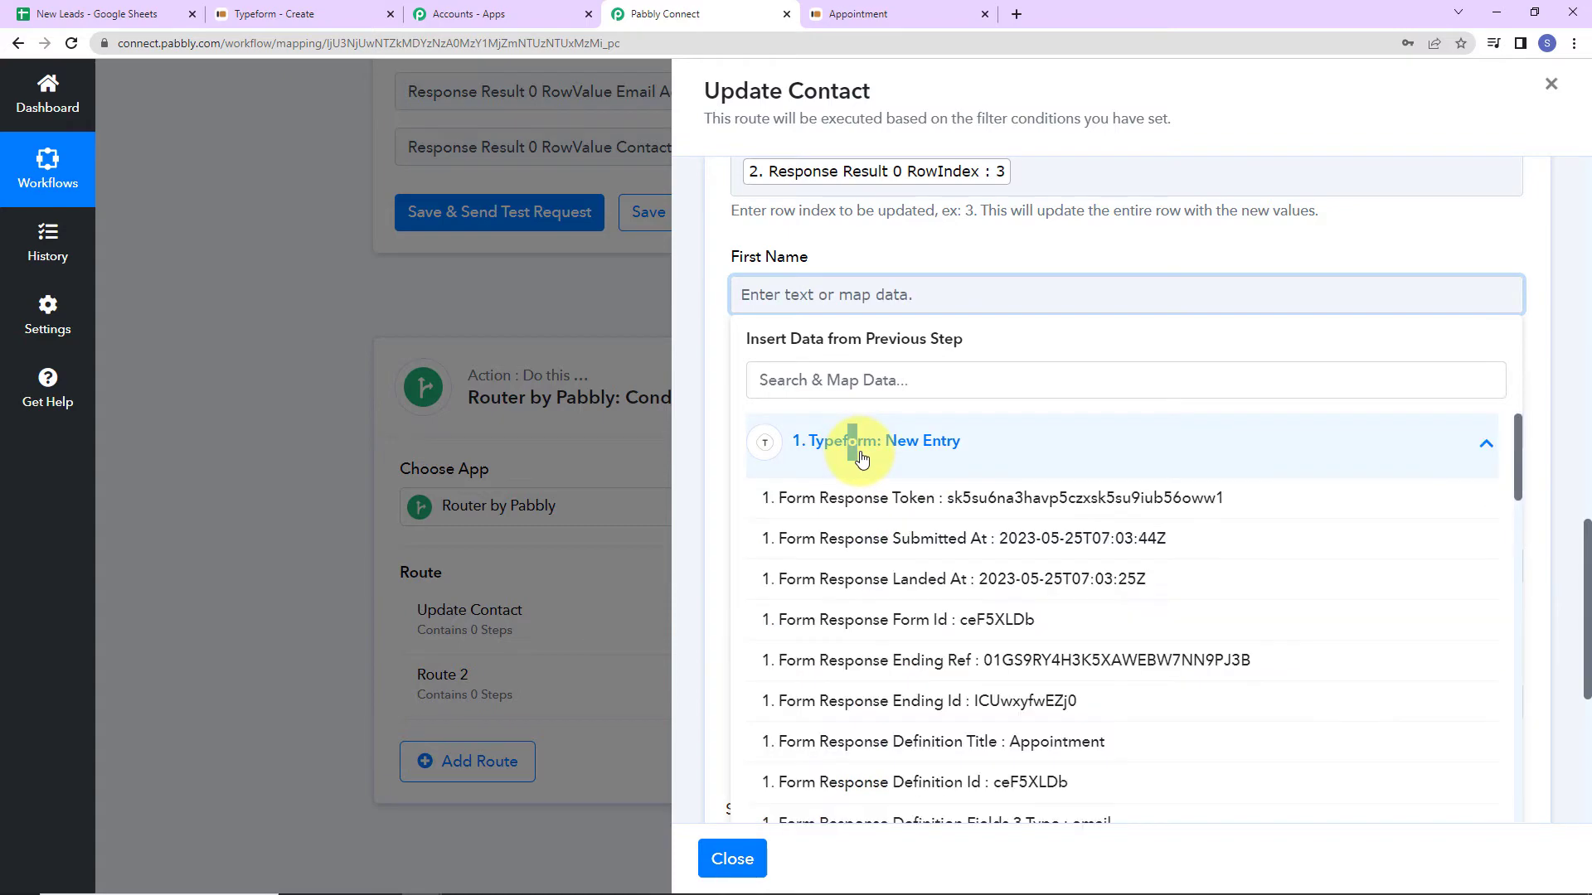
scroll(1054, 630, "down", 10)
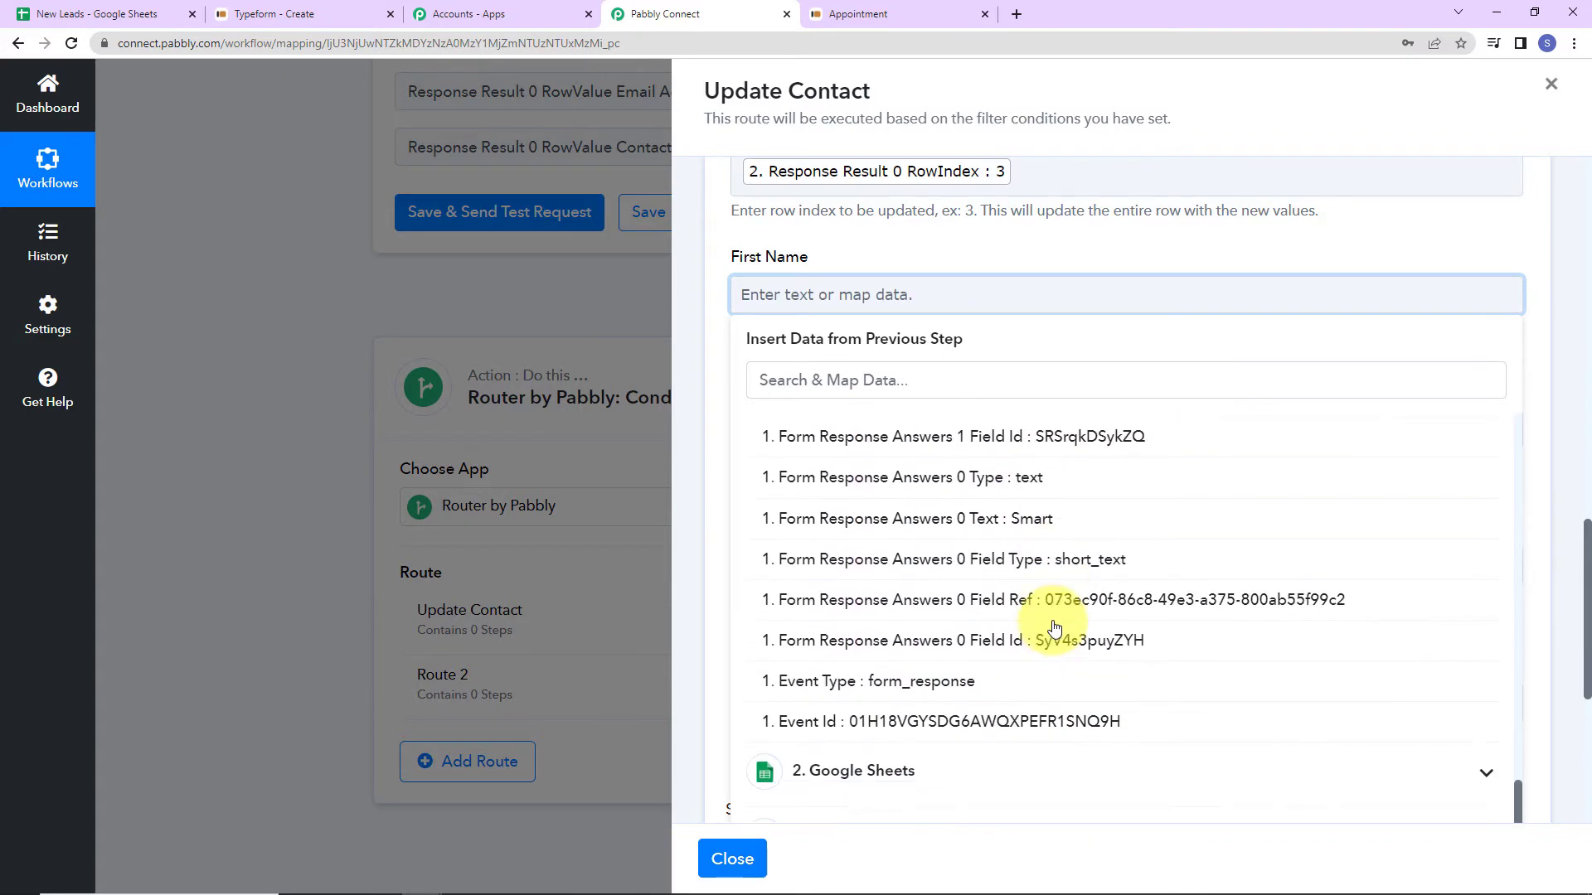
left_click(997, 524)
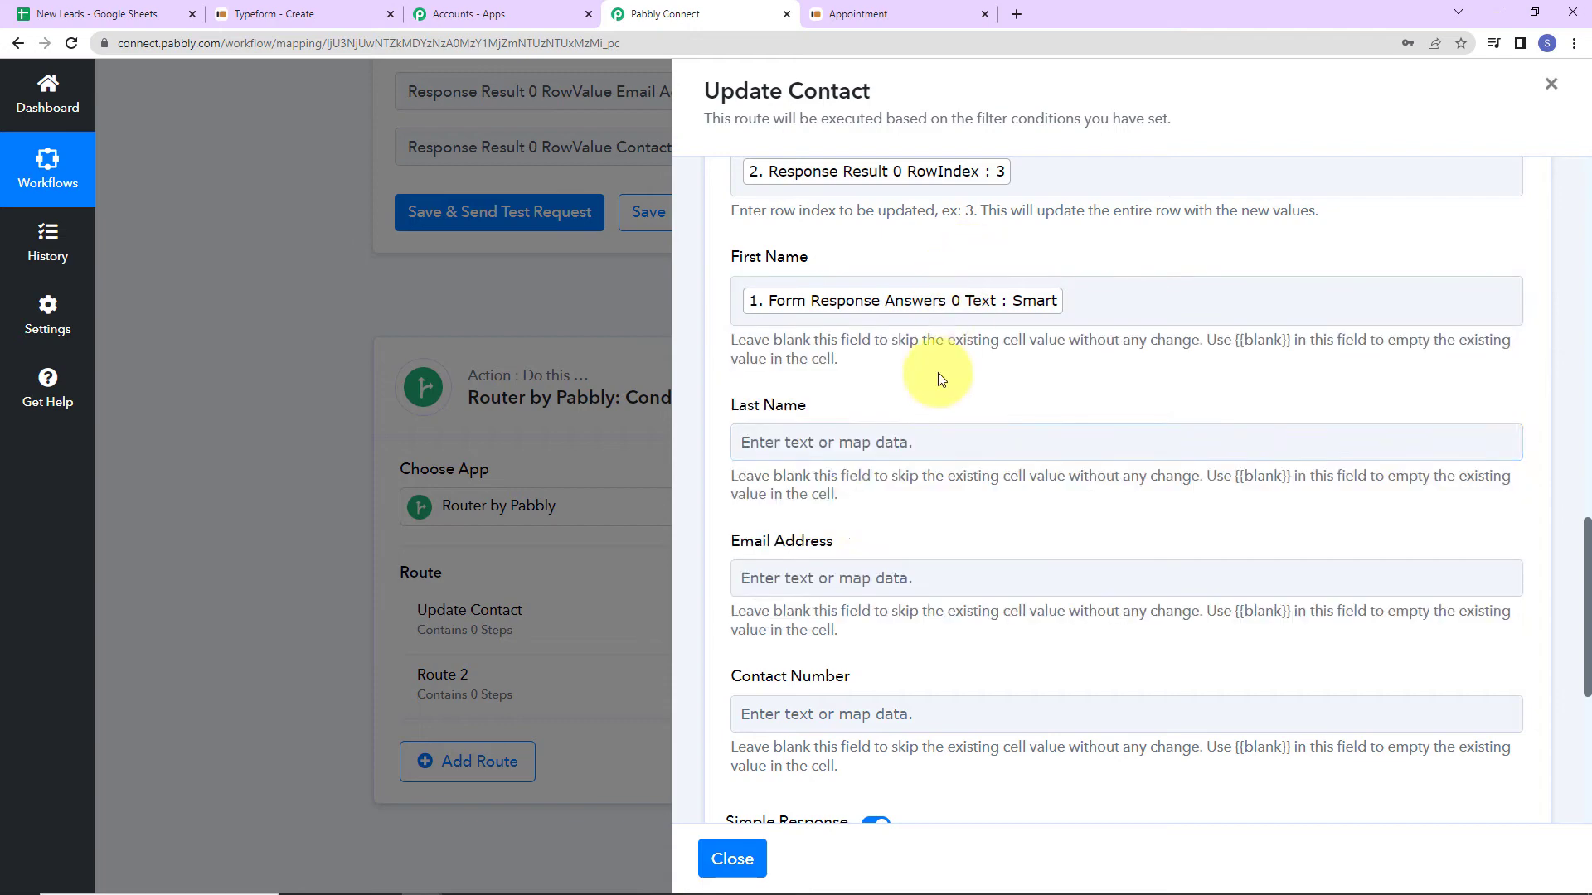
left_click(839, 450)
left_click(858, 587)
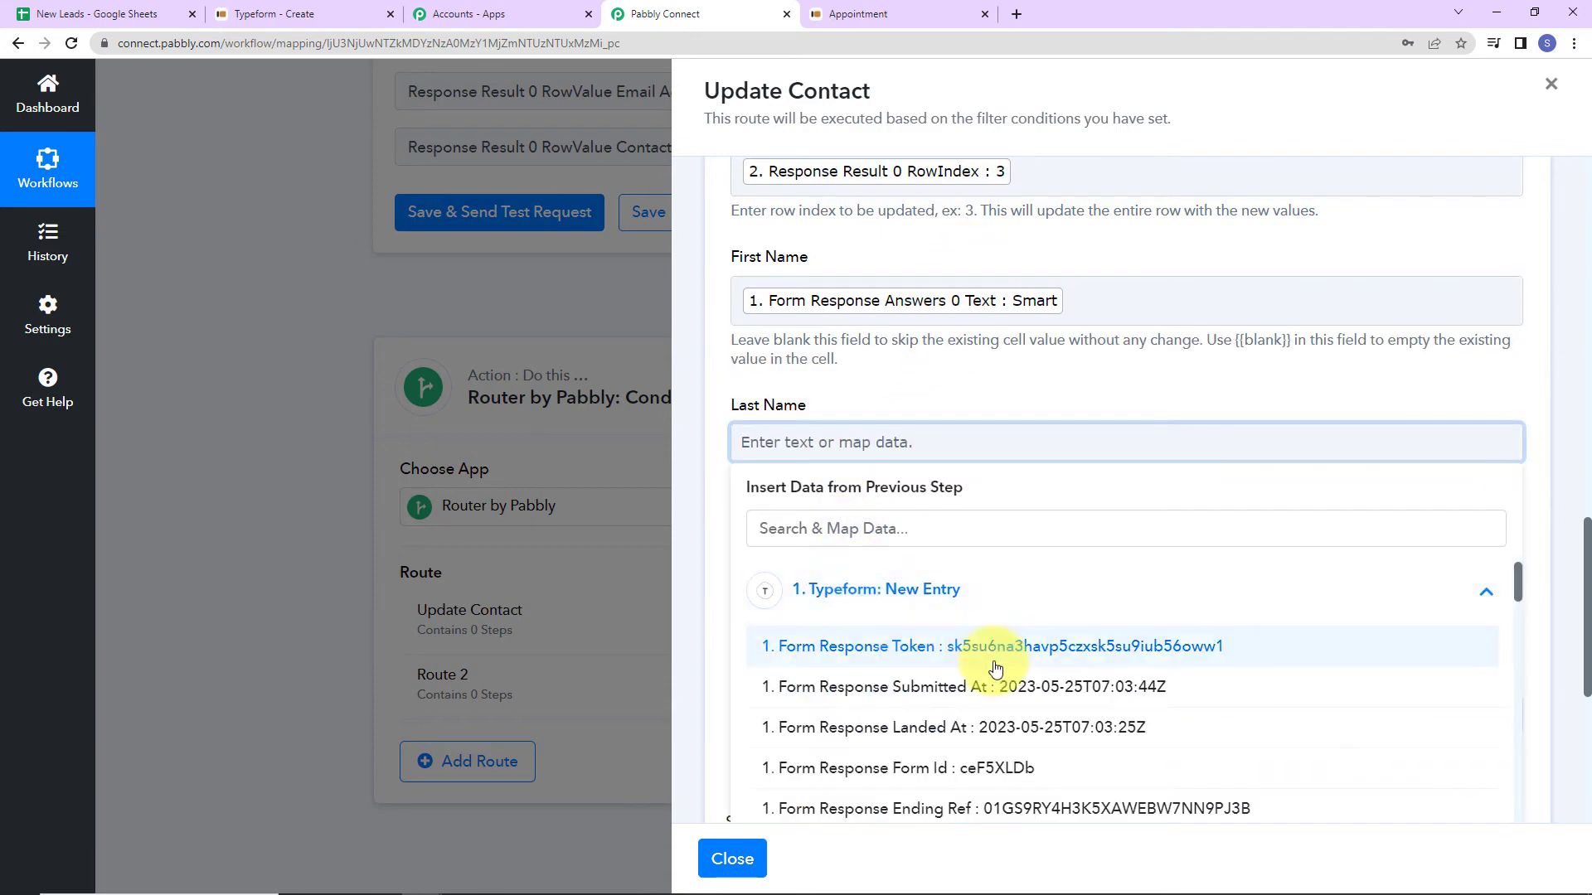
scroll(999, 655, "down", 5)
left_click(1003, 599)
left_click(1158, 355)
Map the Typeform email answer to Email Address and the phone answer to Contact Number.
scroll(1045, 472, "down", 3)
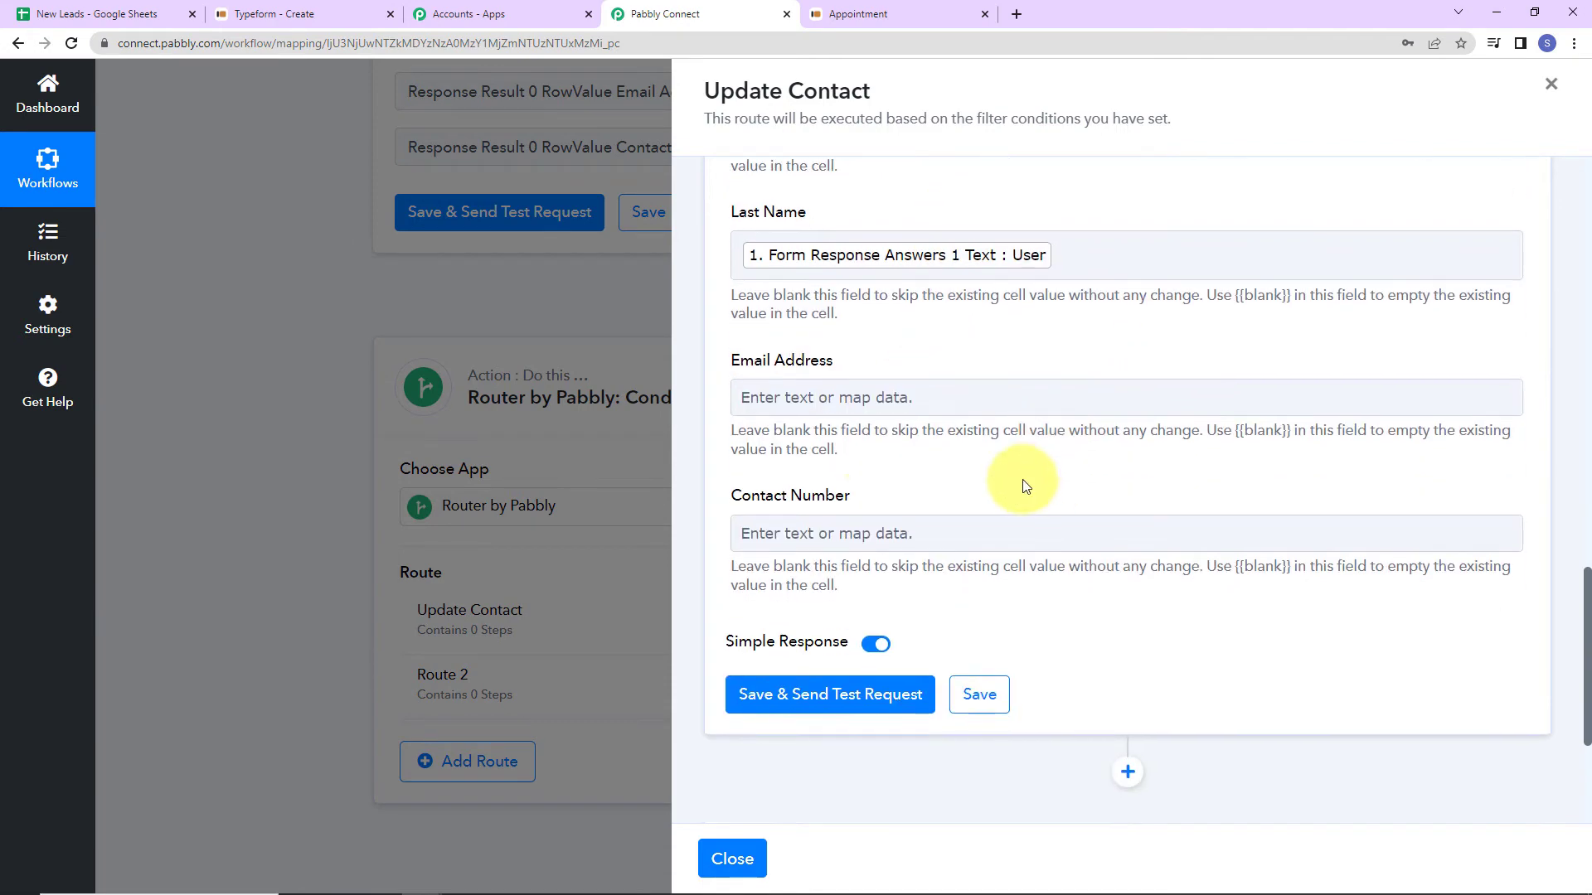
left_click(869, 399)
left_click(895, 548)
left_click(872, 482)
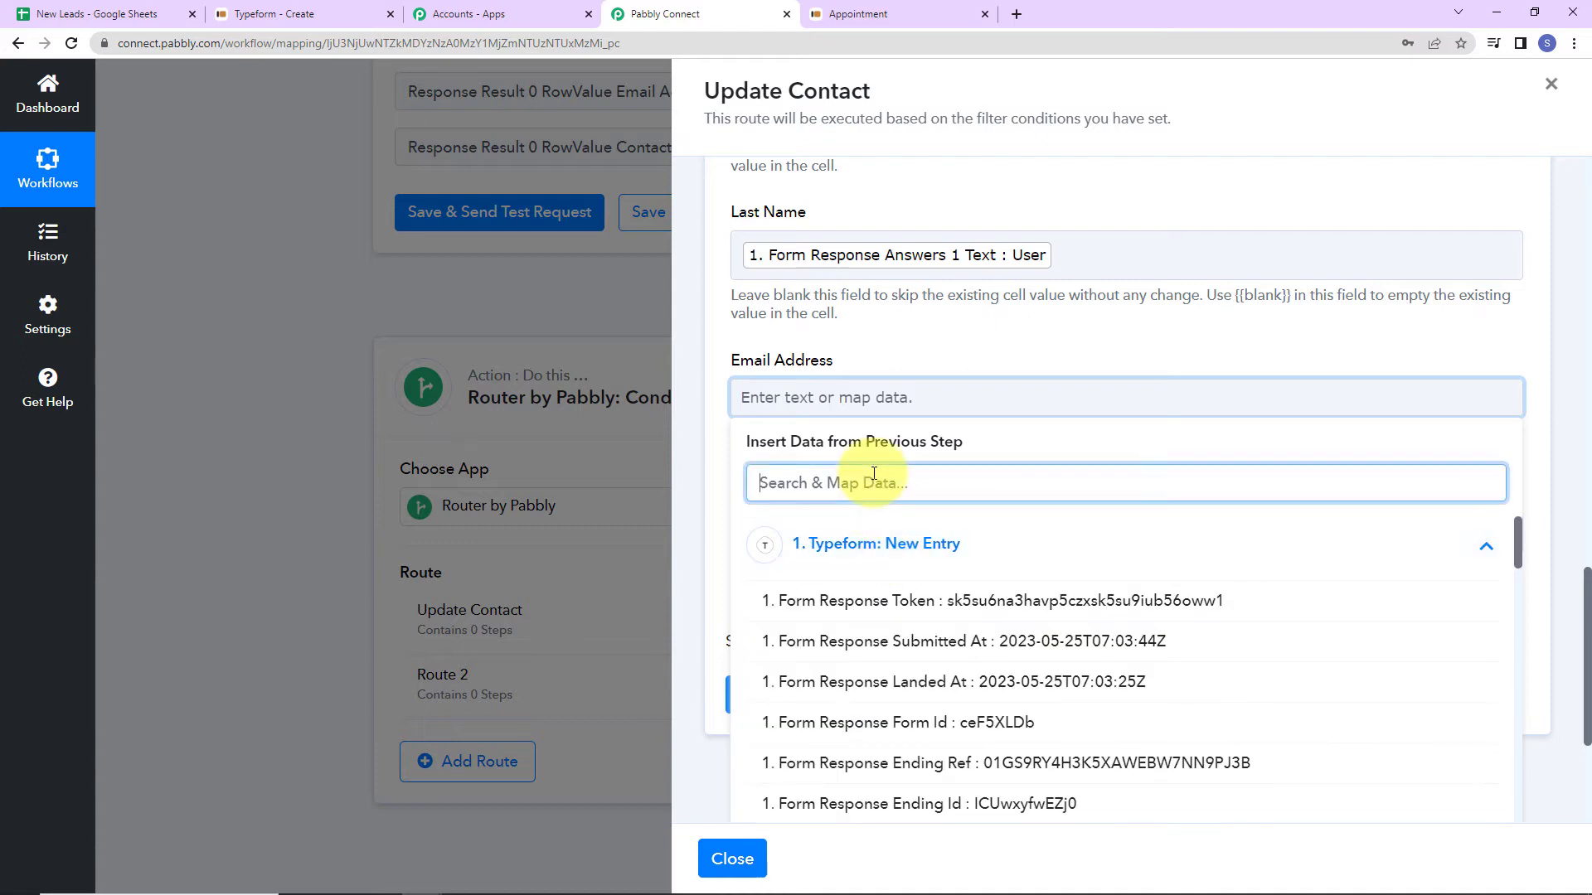
type("@")
left_click(838, 600)
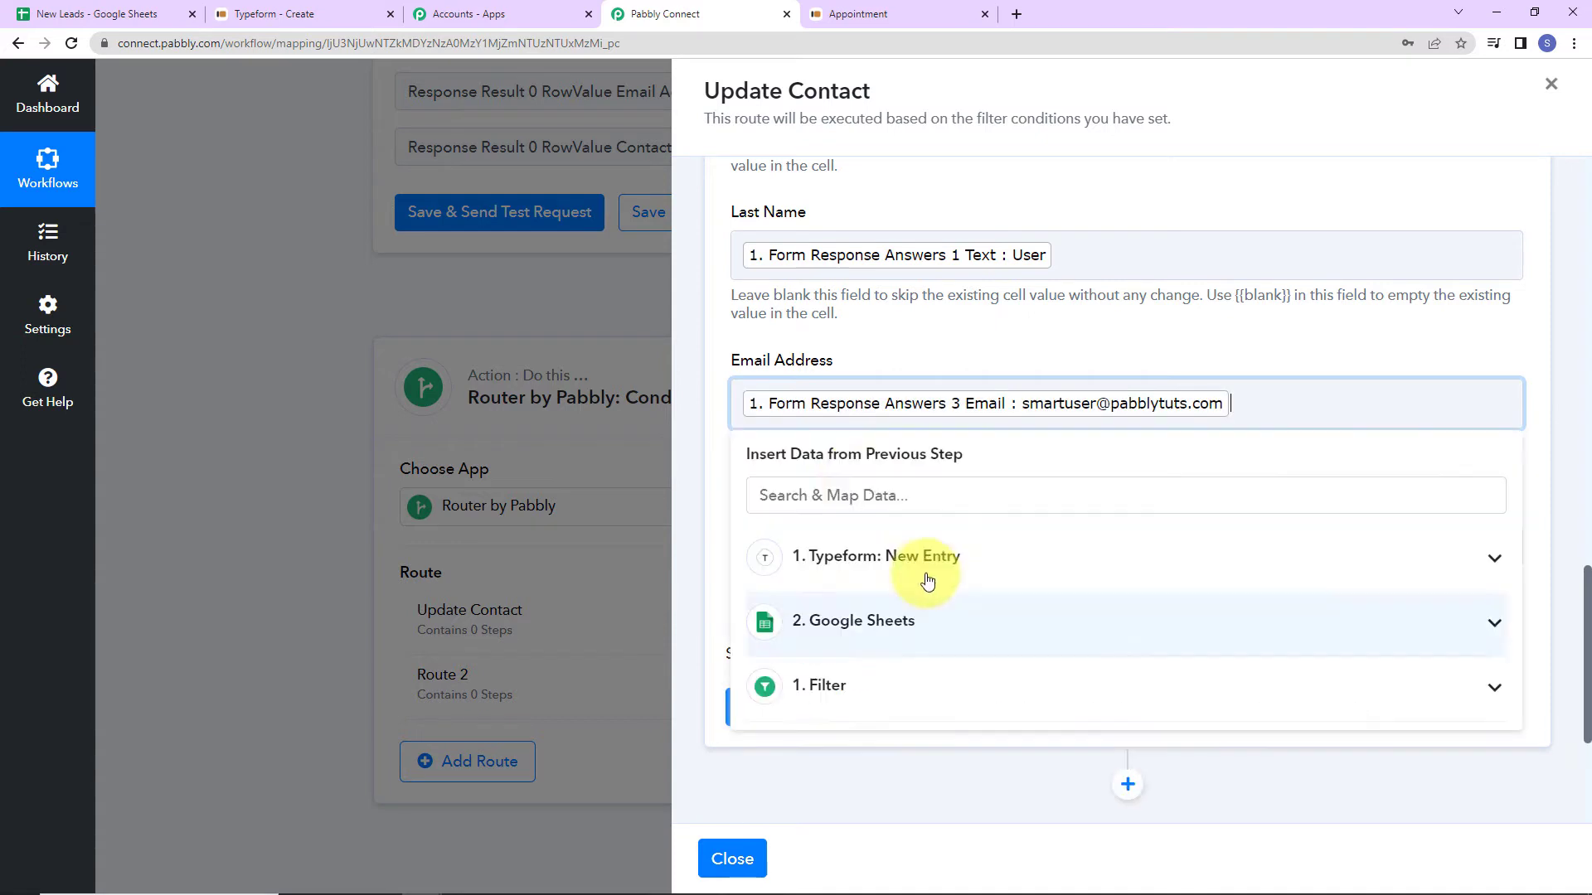
left_click(932, 345)
left_click(843, 549)
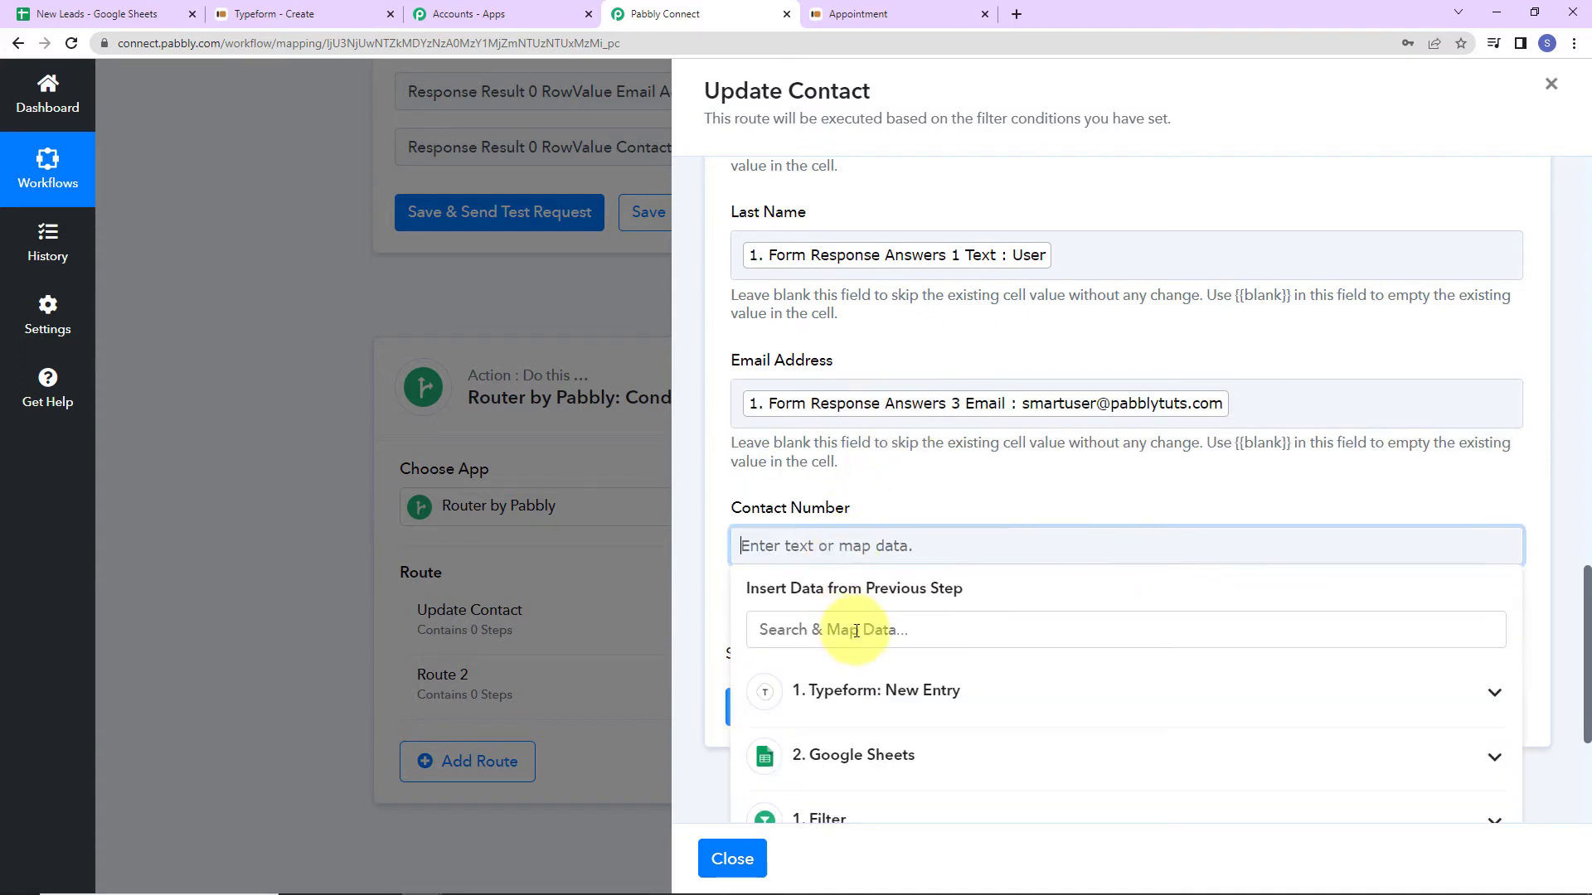
left_click(850, 685)
left_click(863, 639)
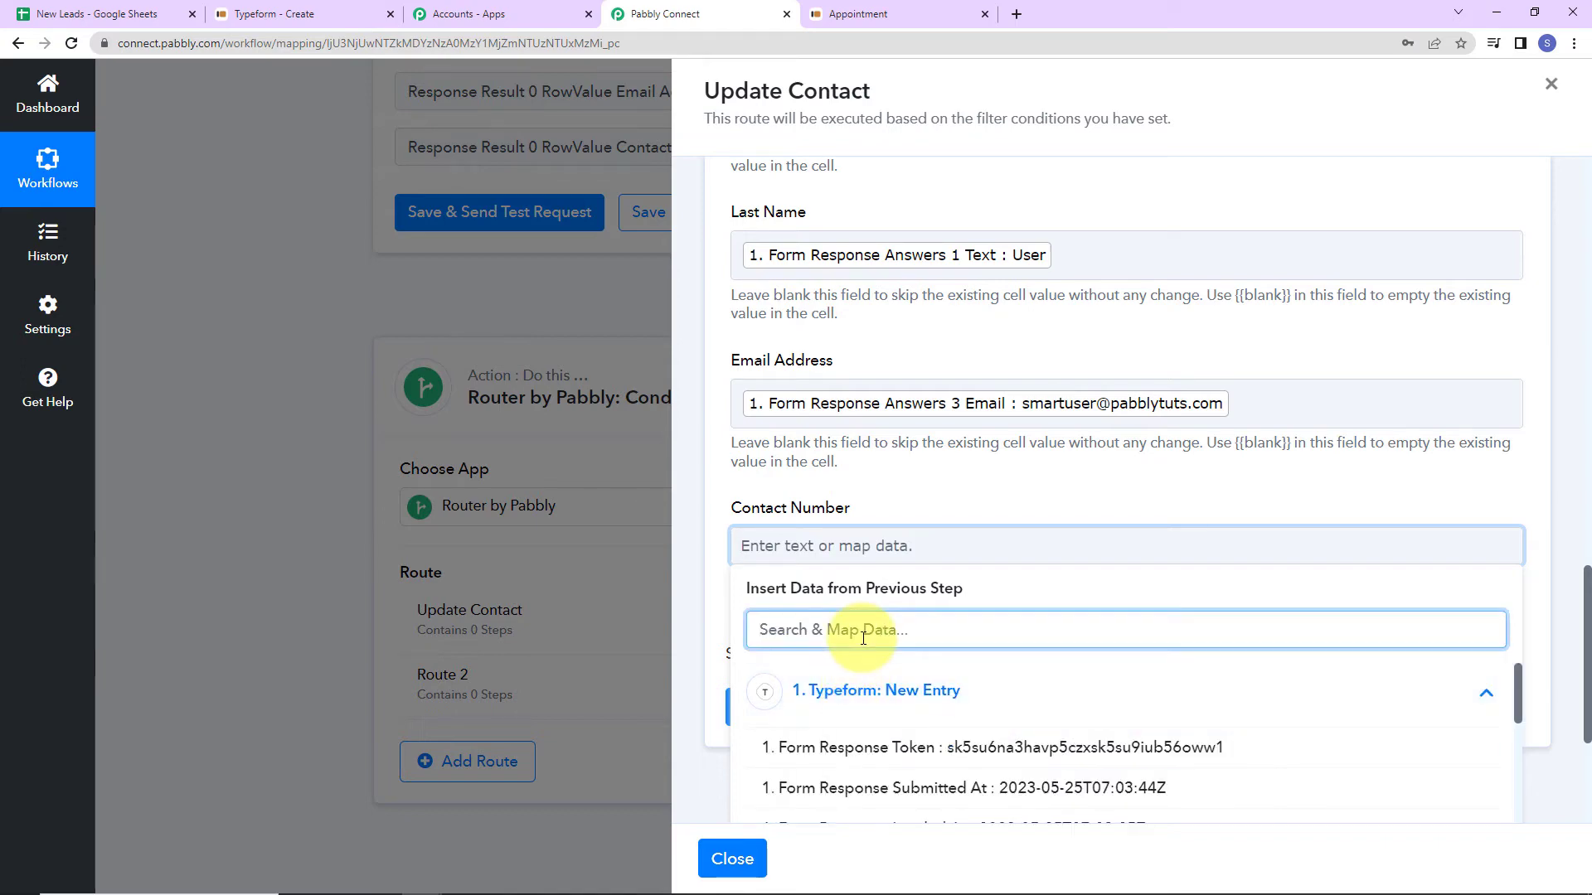
type("91")
left_click(1007, 749)
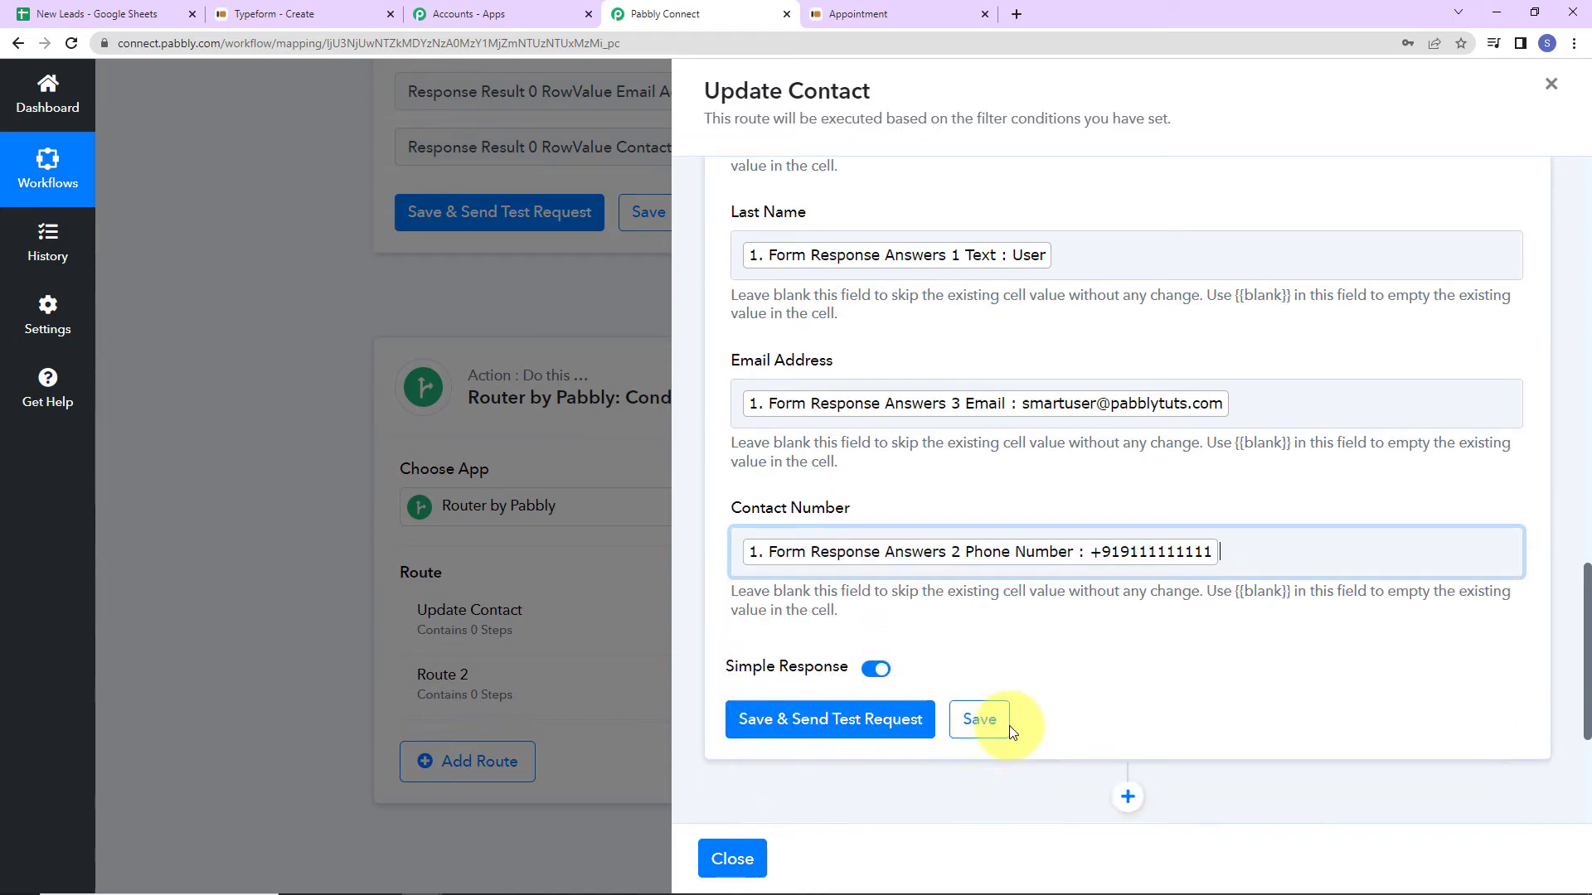
scroll(1010, 630, "down", 2)
Test the Update Row step, updating Sheet1!A3:D3, and verify row 3 in New Leads.
left_click(912, 526)
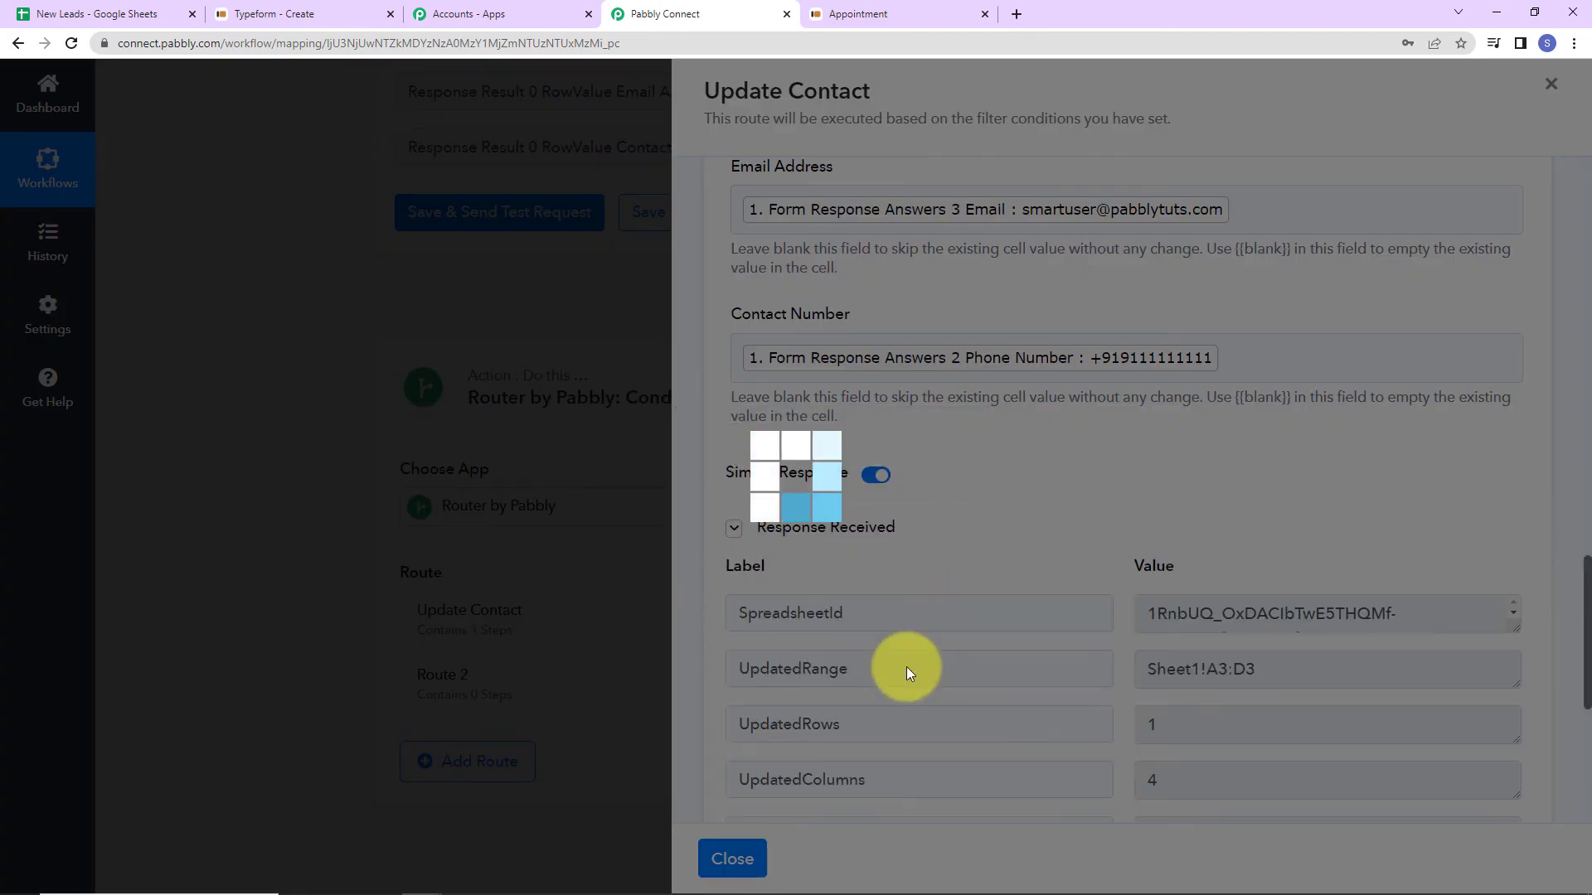
scroll(916, 647, "down", 5)
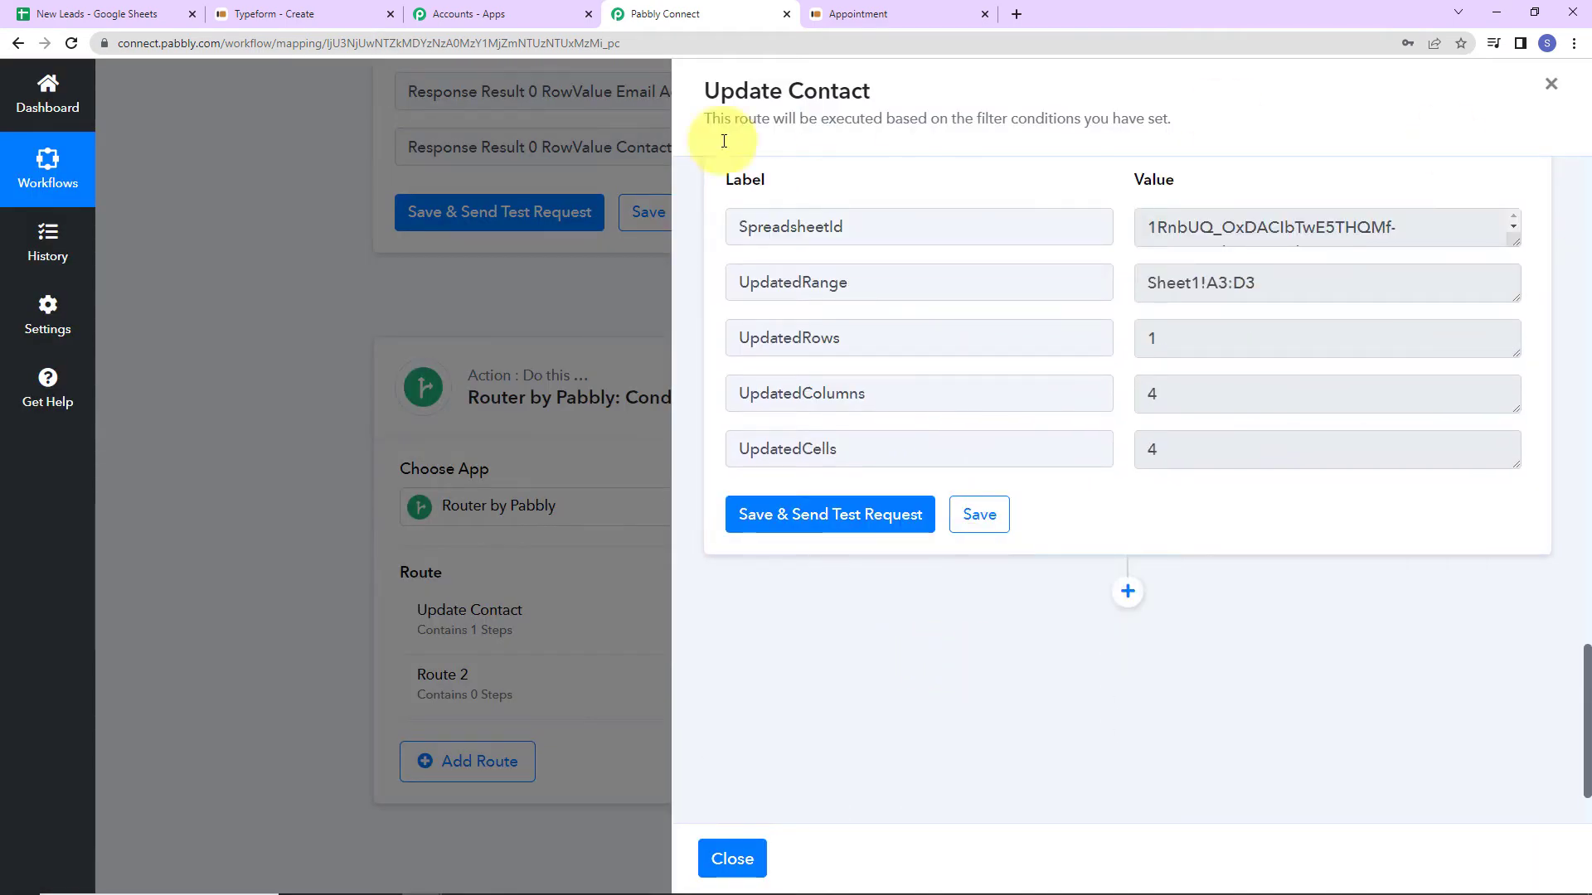
left_click(104, 14)
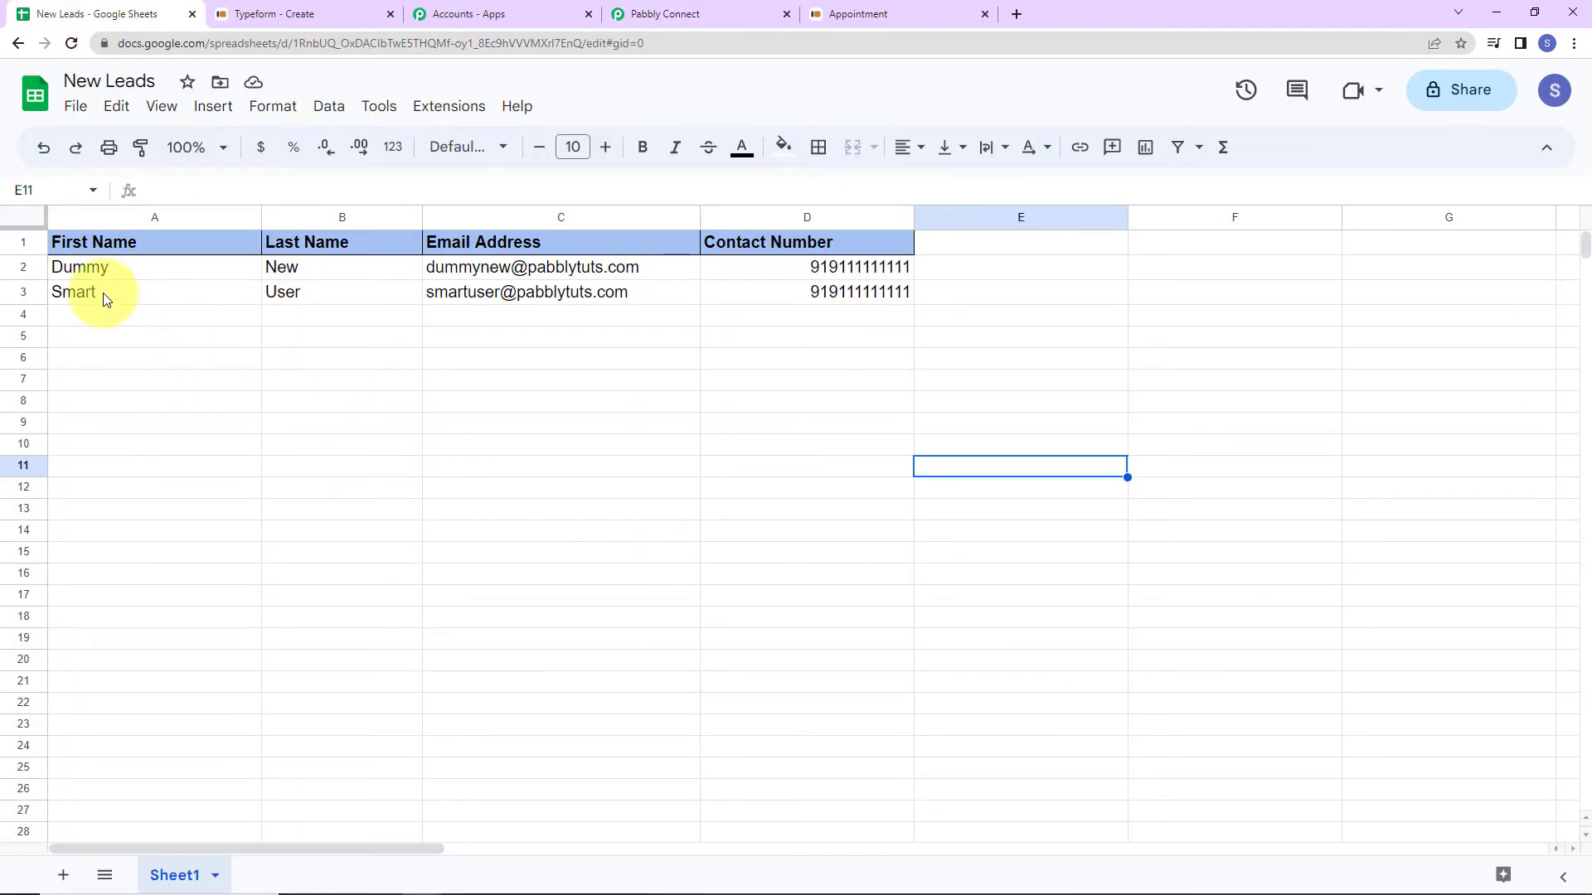
left_click_drag(116, 300, 824, 291)
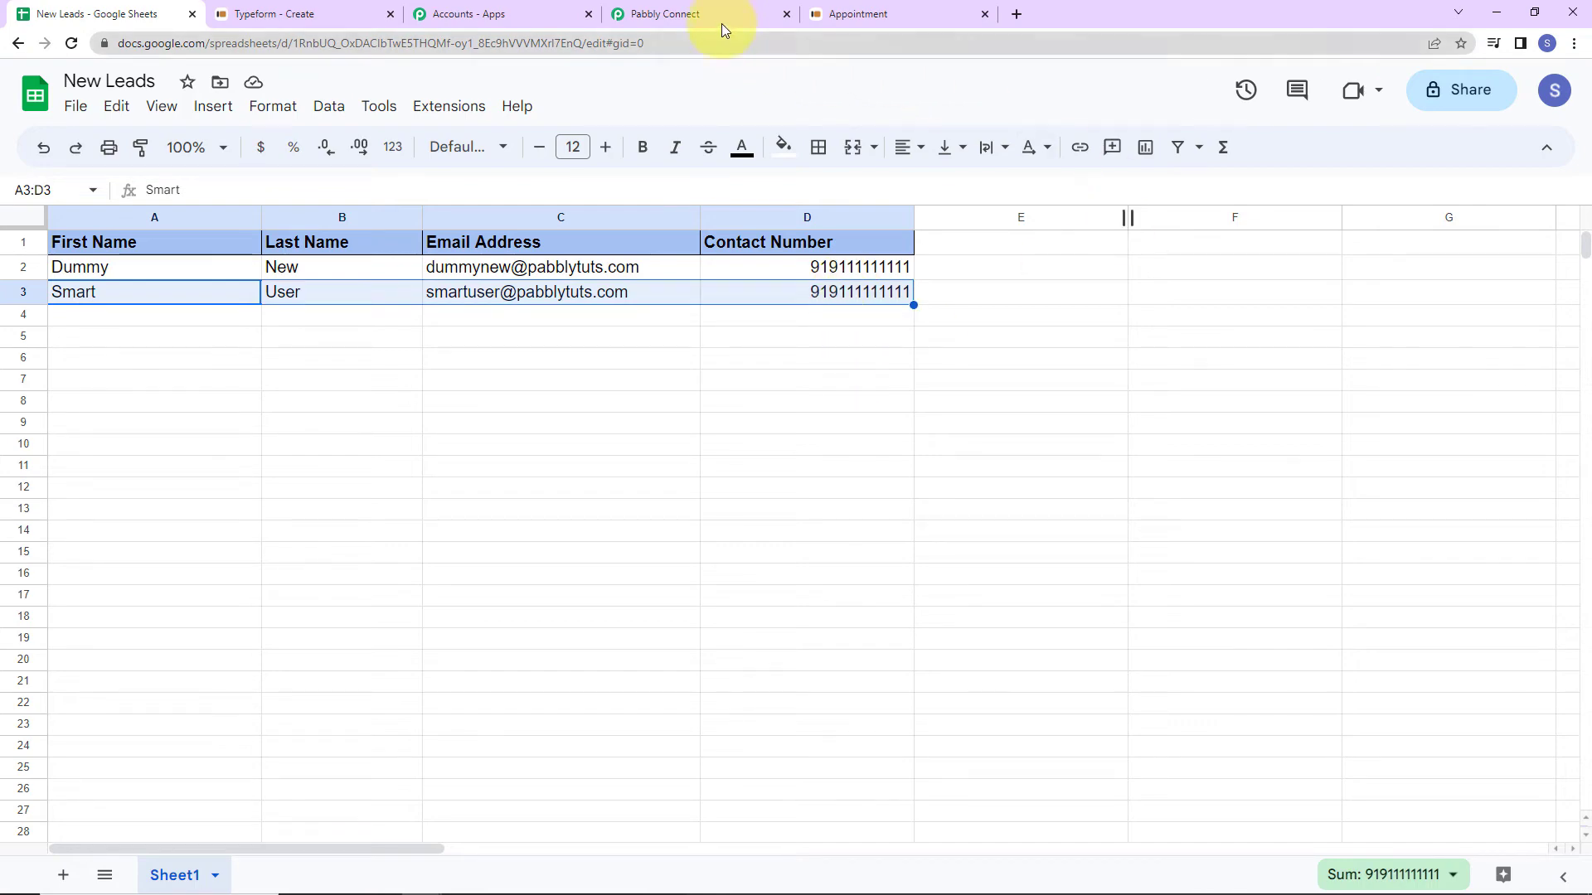
left_click(698, 15)
Close the Update Contact panel and rename Route 2 to New Contact via its menu.
left_click(588, 632)
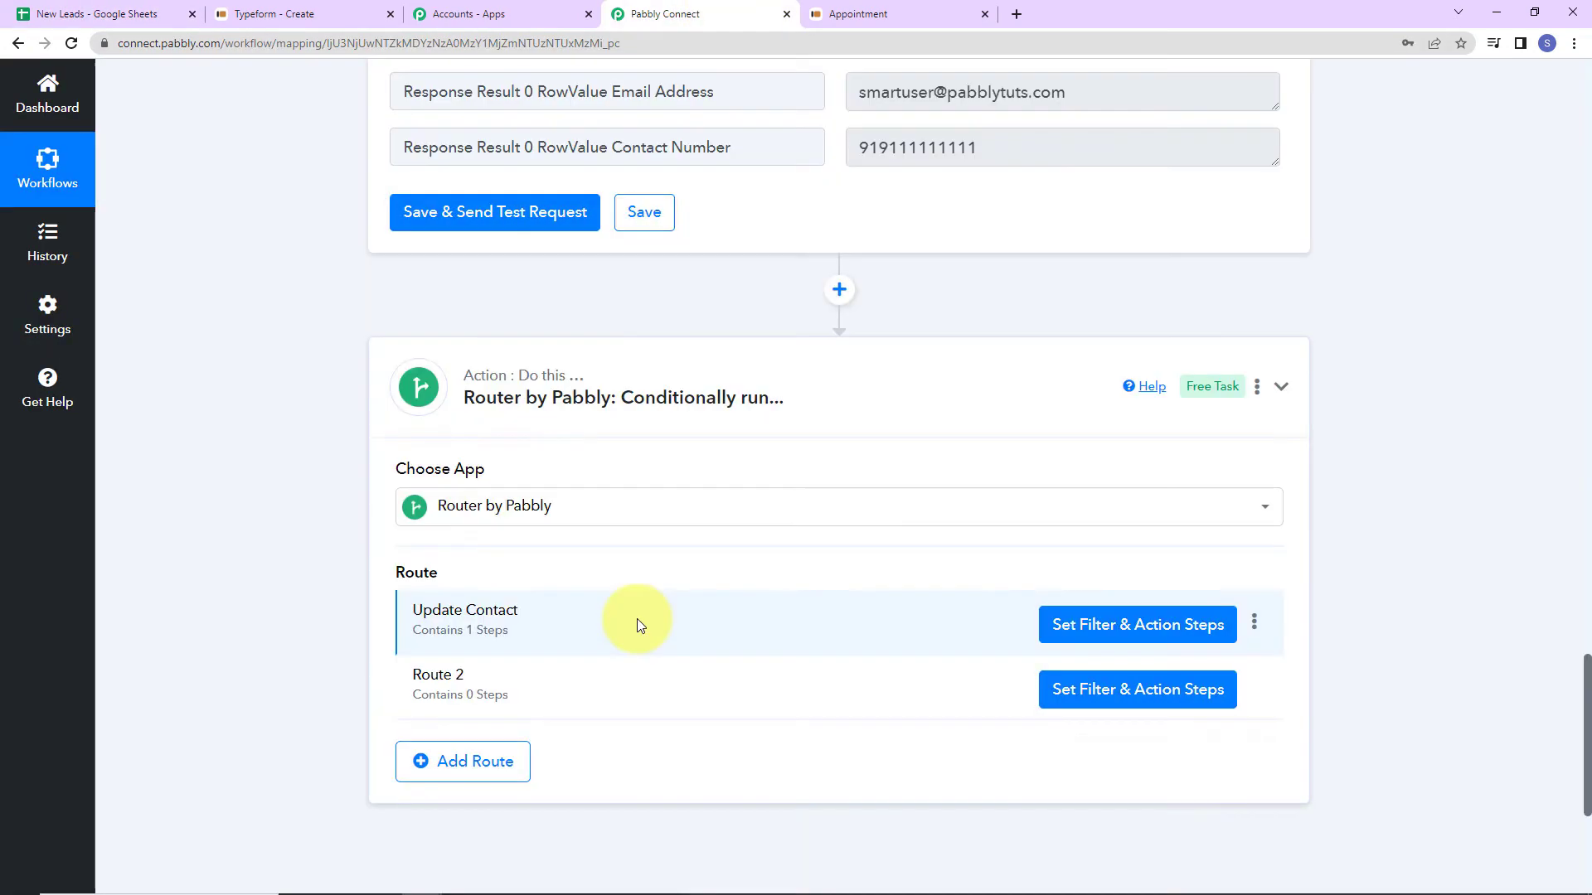
scroll(637, 618, "down", 3)
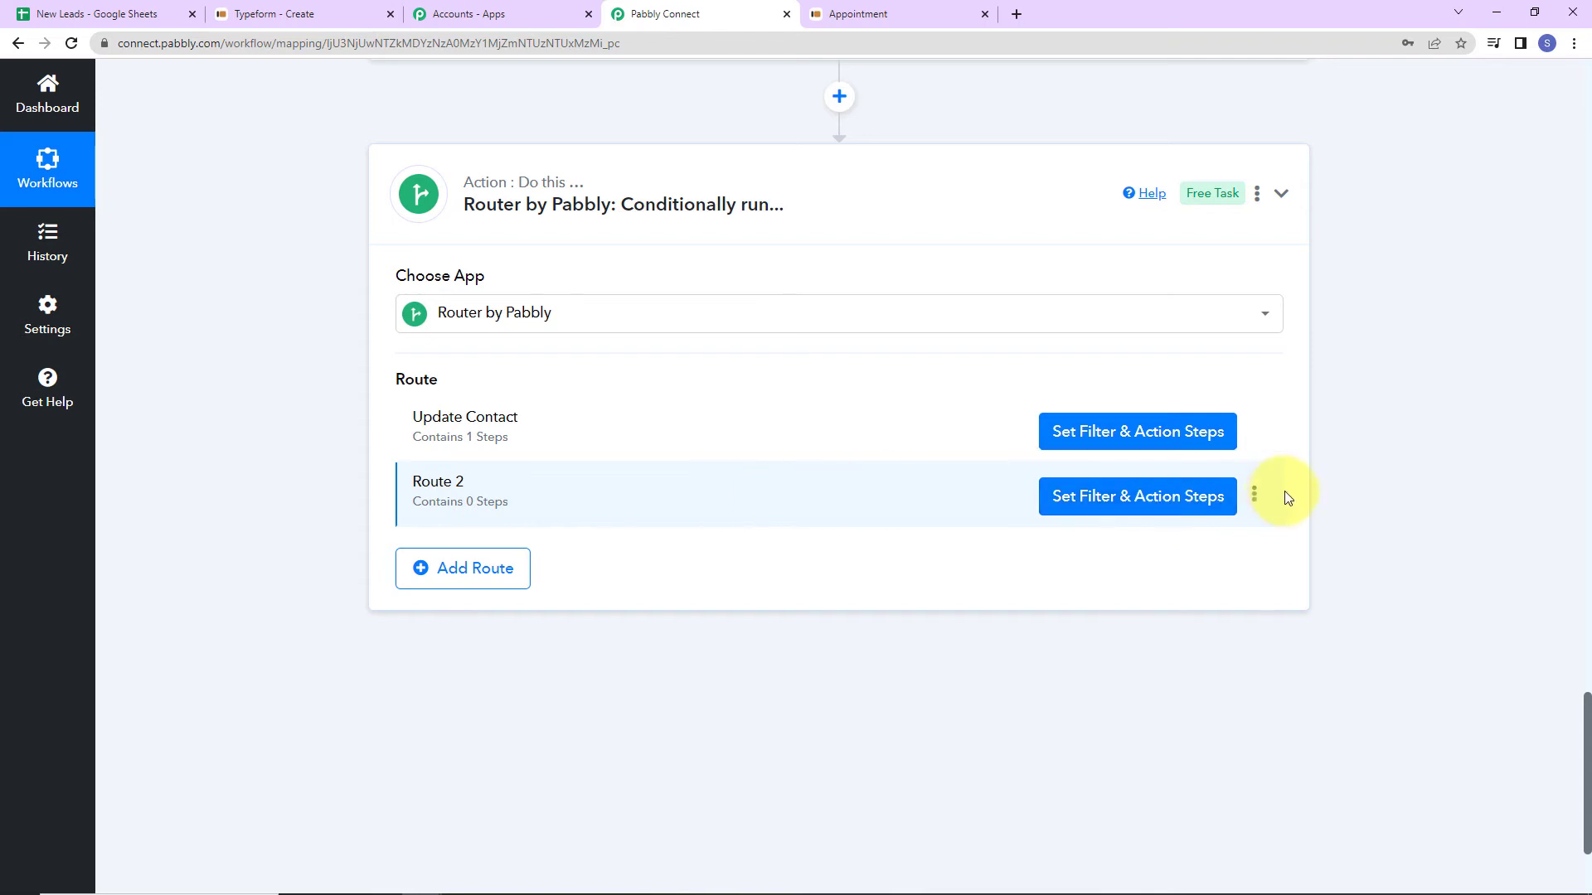
left_click(1255, 495)
left_click(1254, 495)
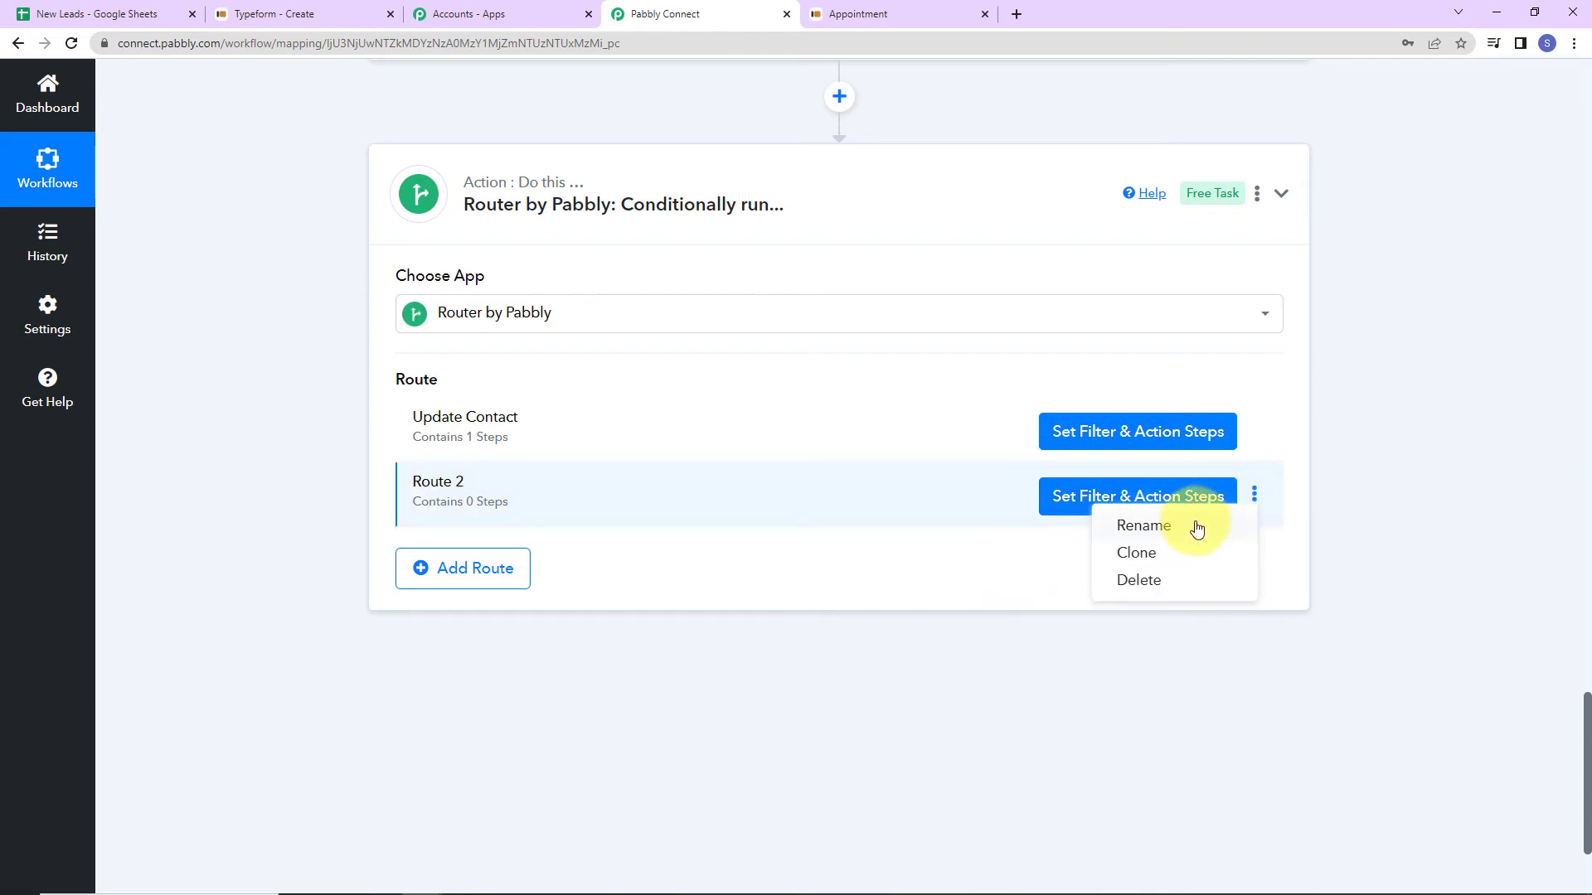
left_click(1196, 524)
left_click_drag(690, 486, 133, 519)
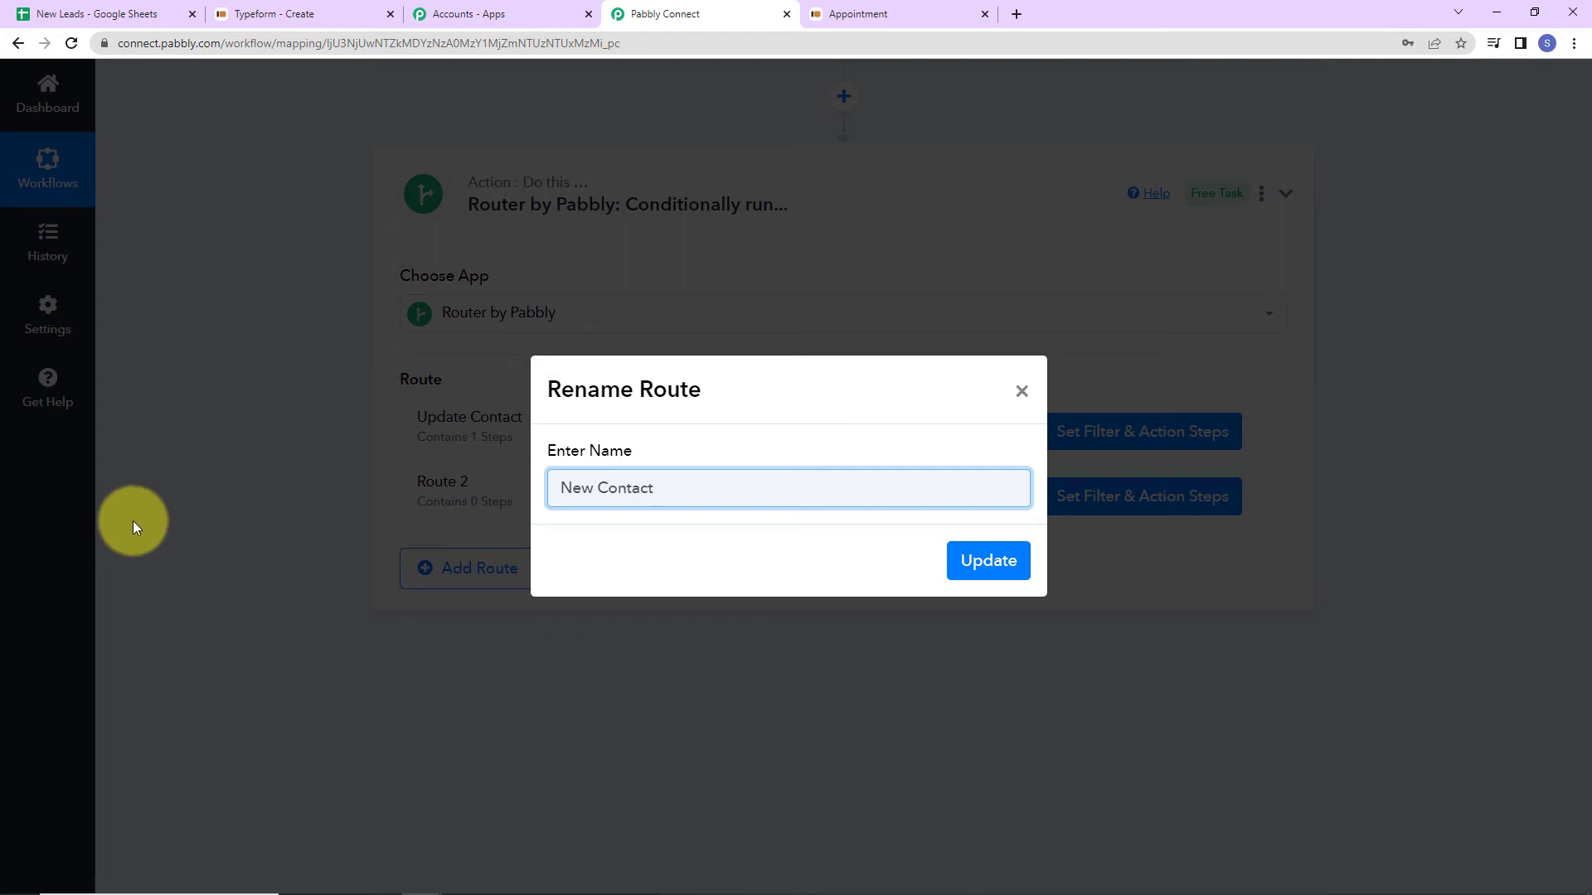
left_click(995, 558)
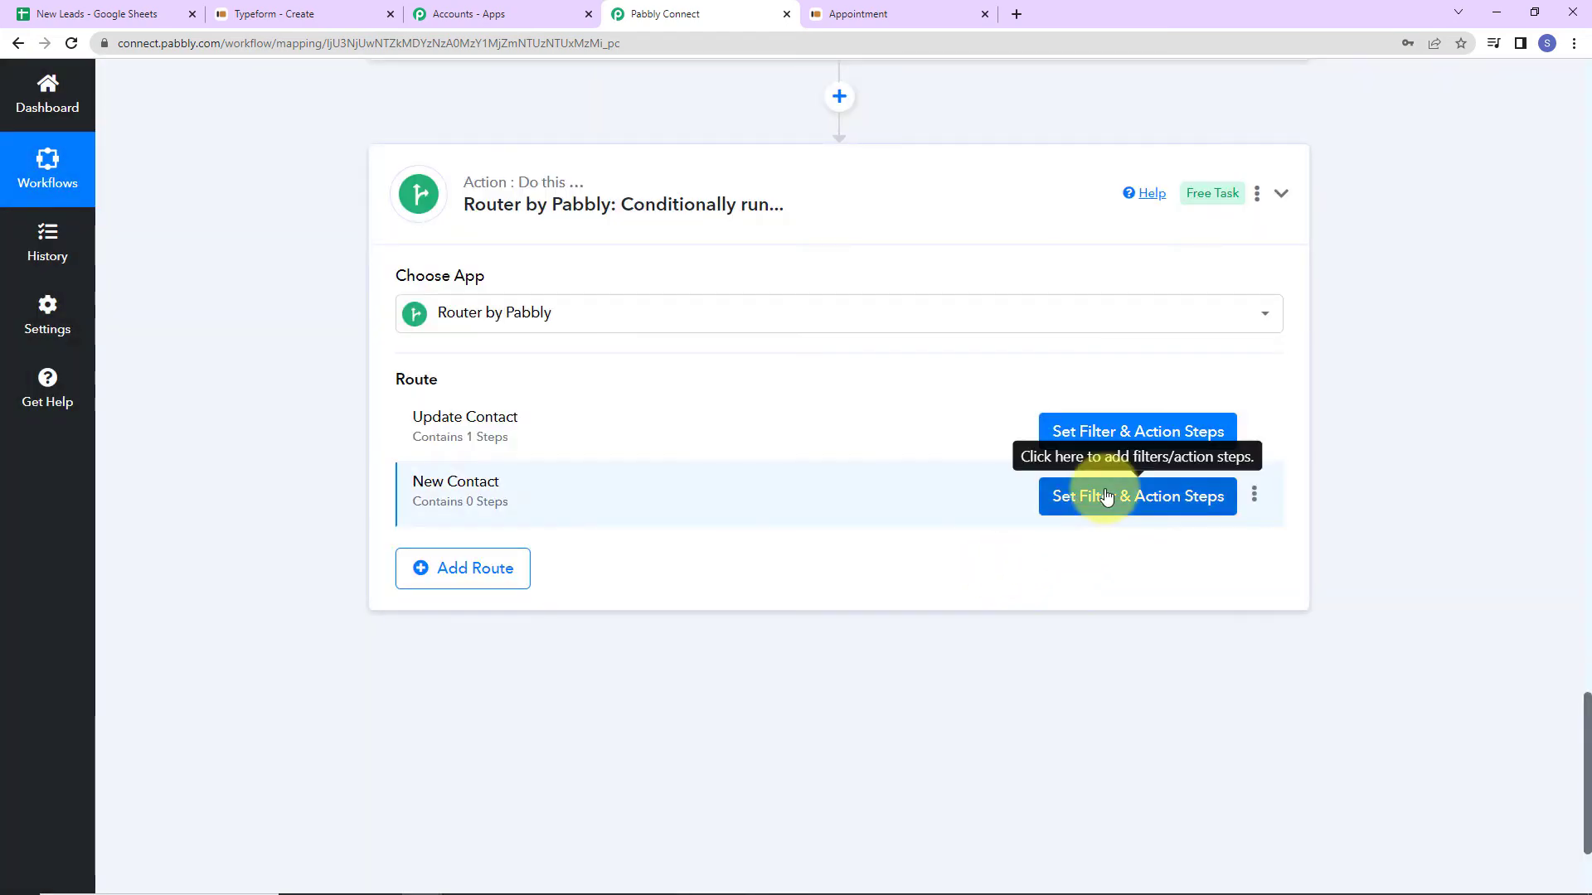
left_click(1102, 498)
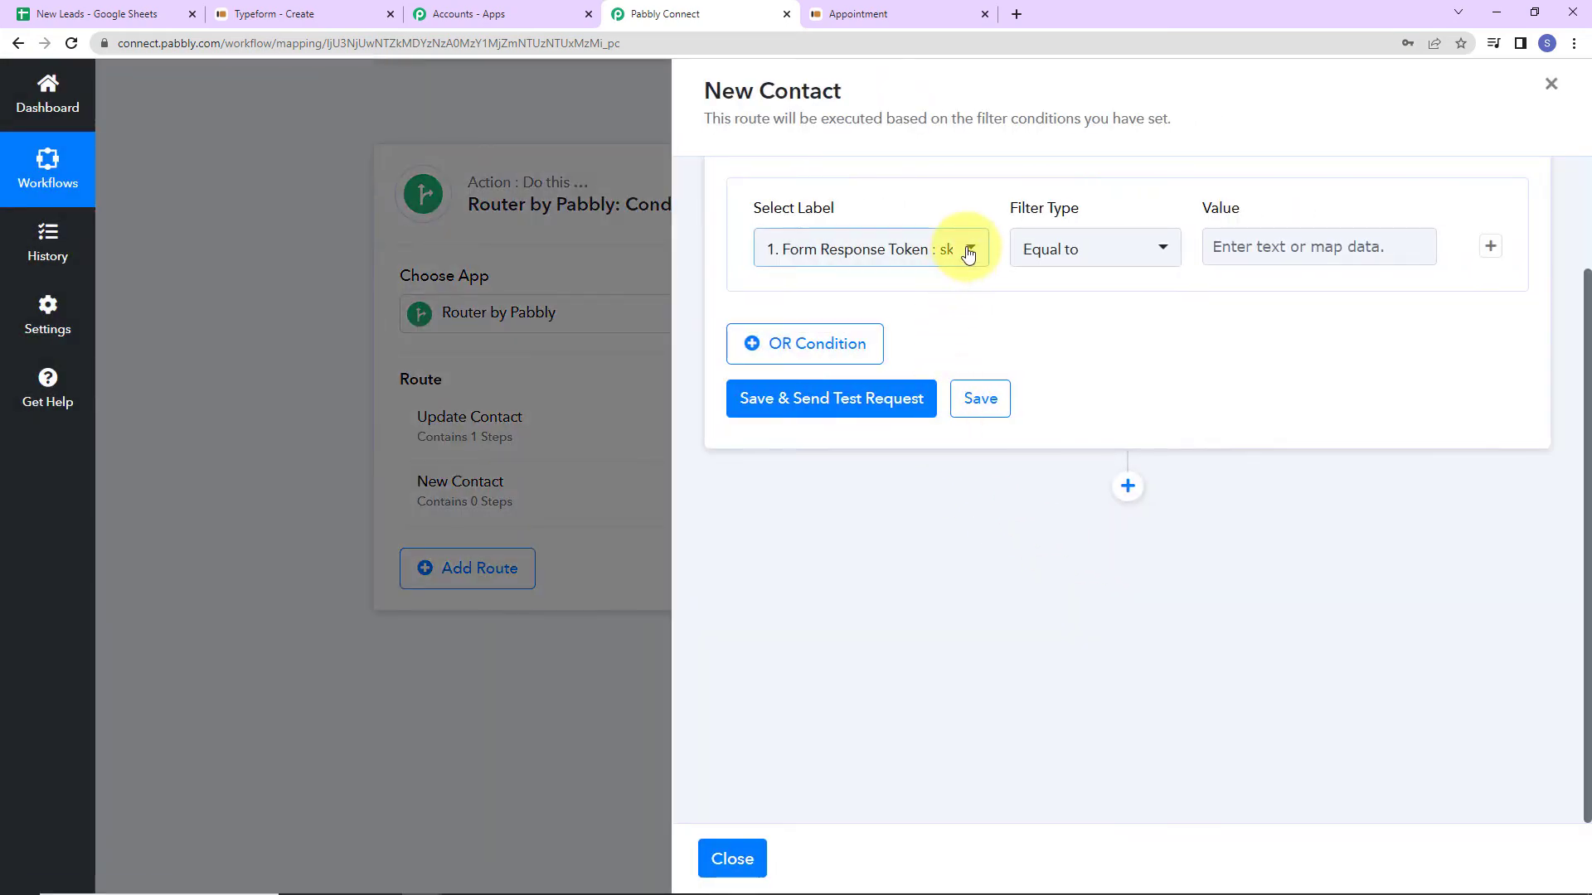
Filter New Contact on Response Result 0 RowIndex with Does not exist; the test reports false.
left_click(968, 254)
left_click(881, 416)
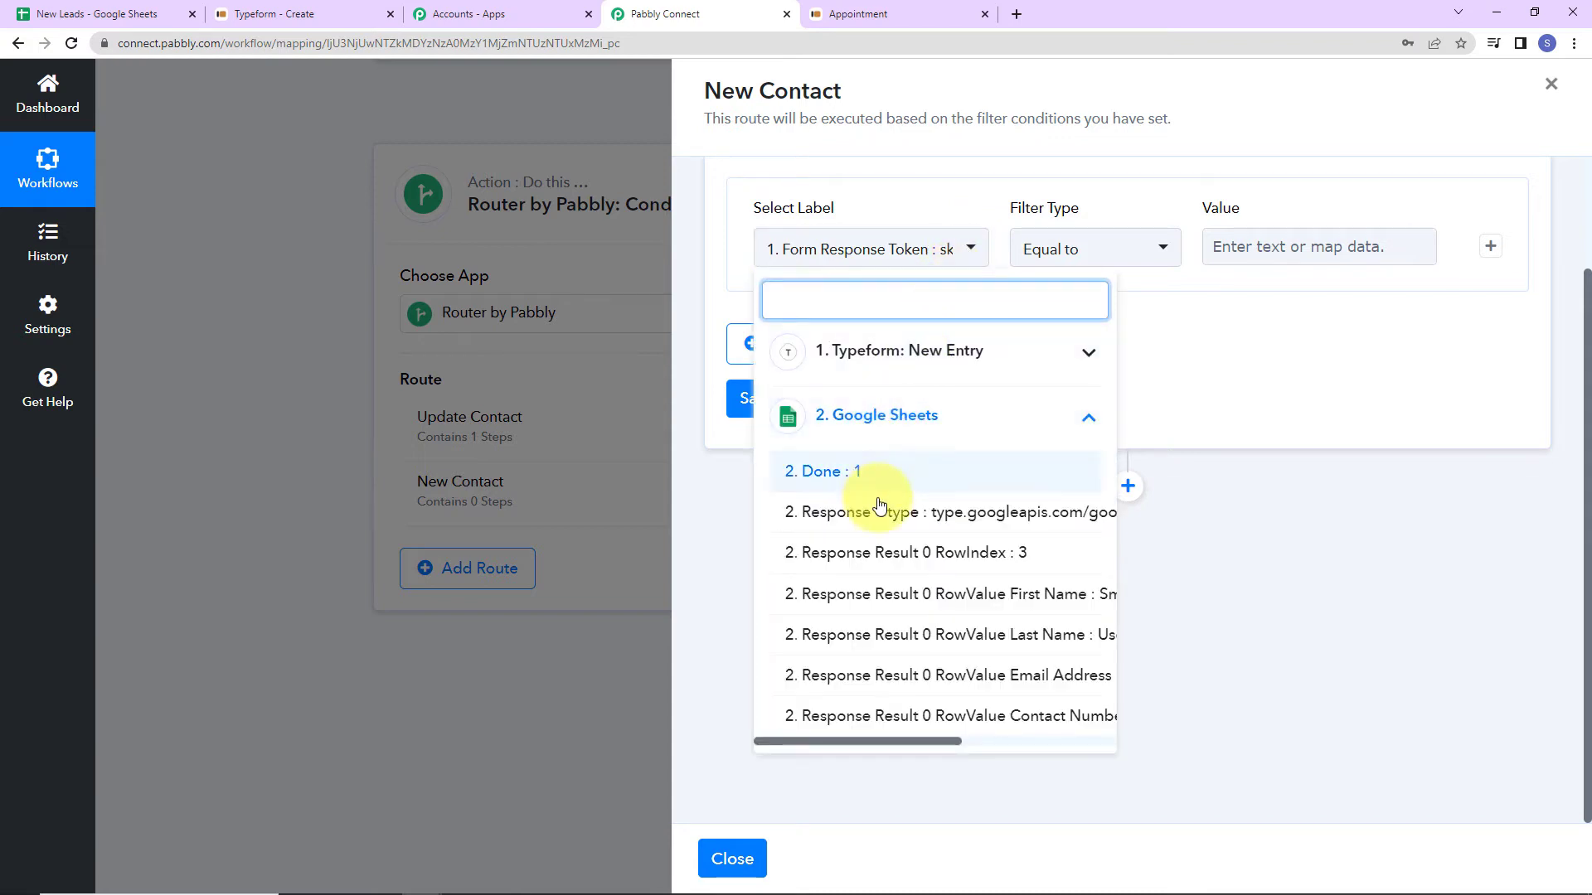
left_click(874, 552)
left_click(1155, 254)
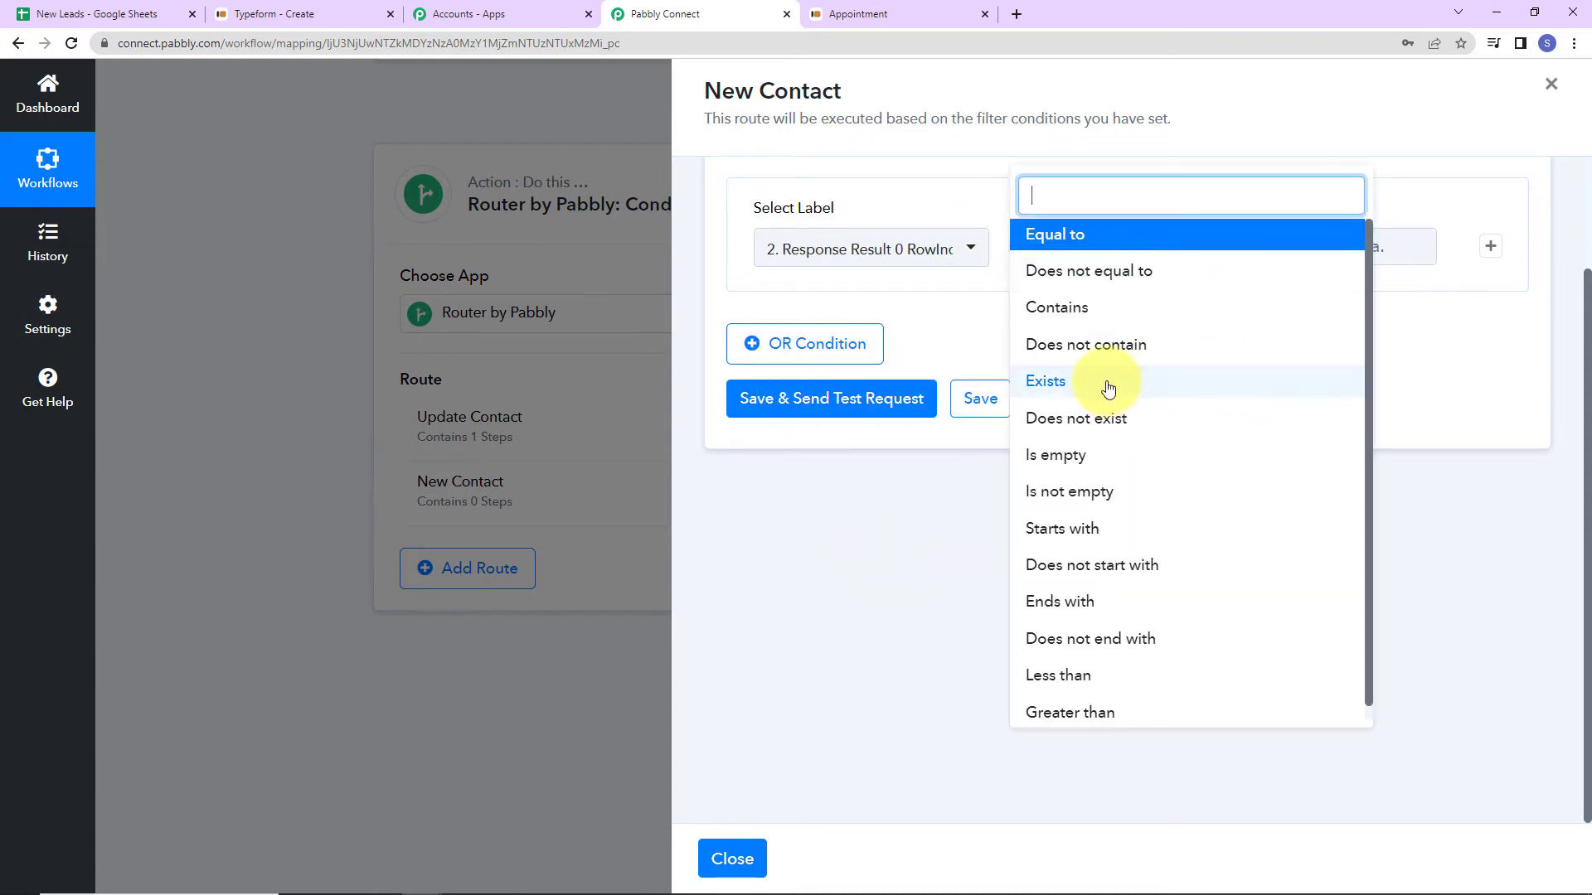
left_click(1074, 419)
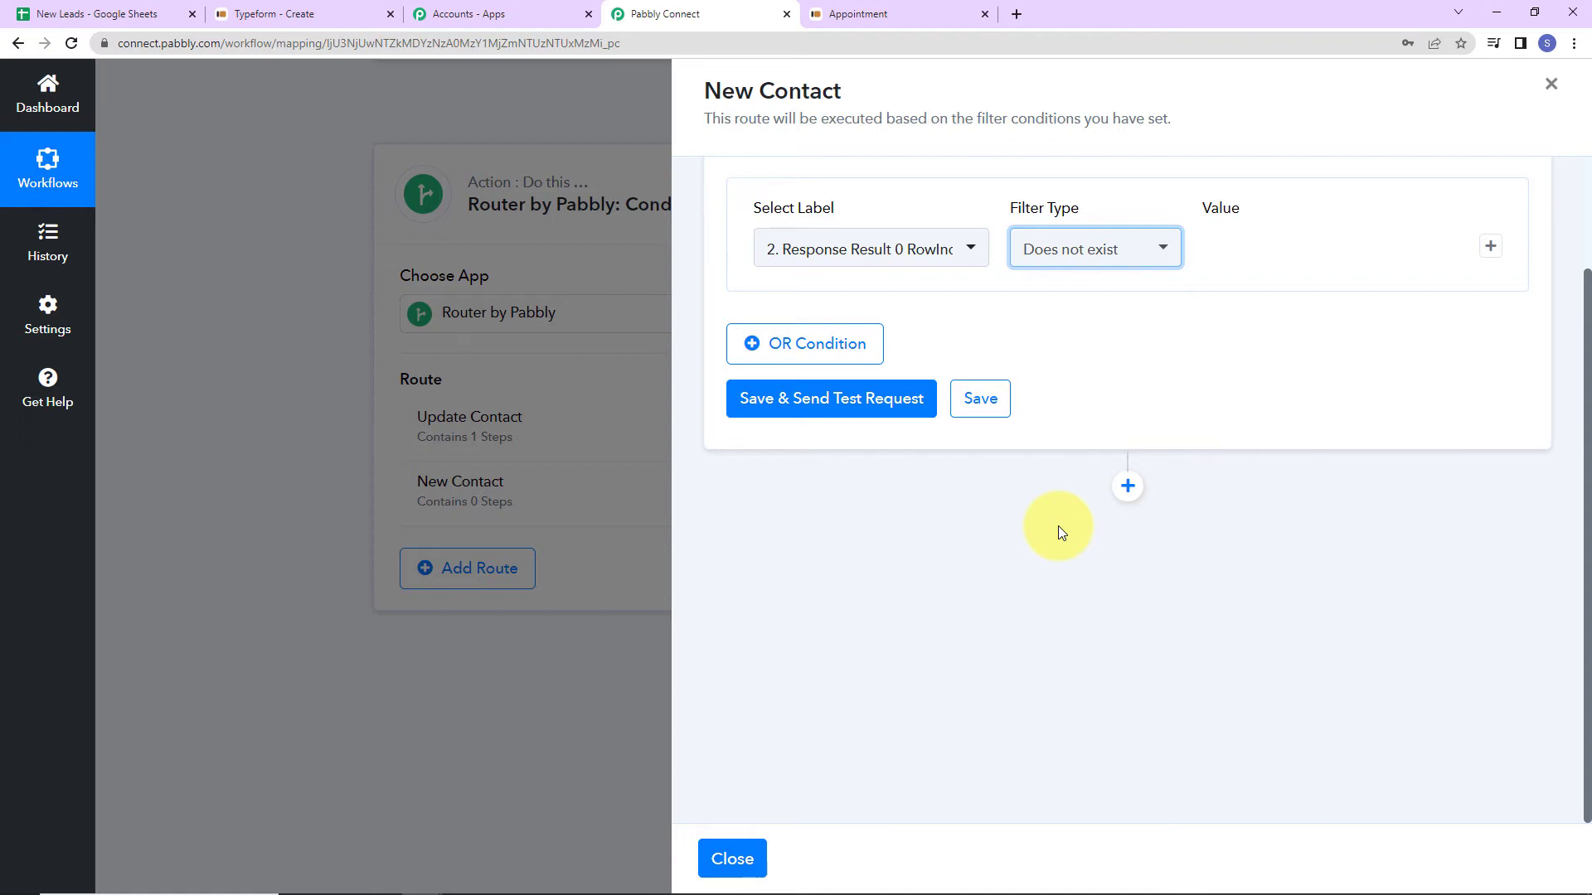
left_click(790, 408)
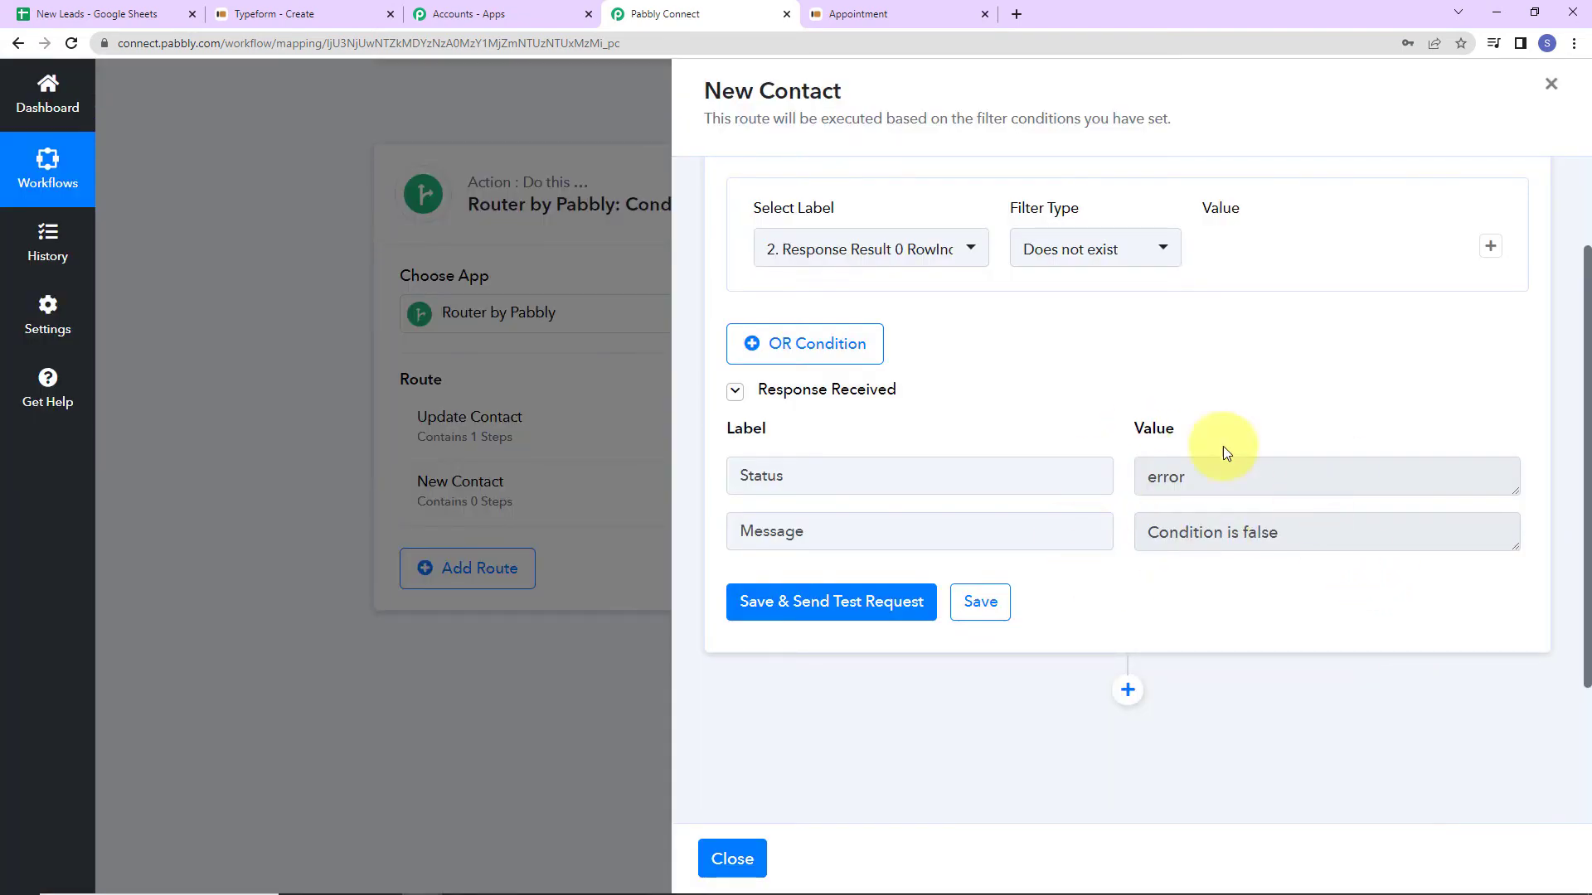
scroll(1204, 586, "down", 3)
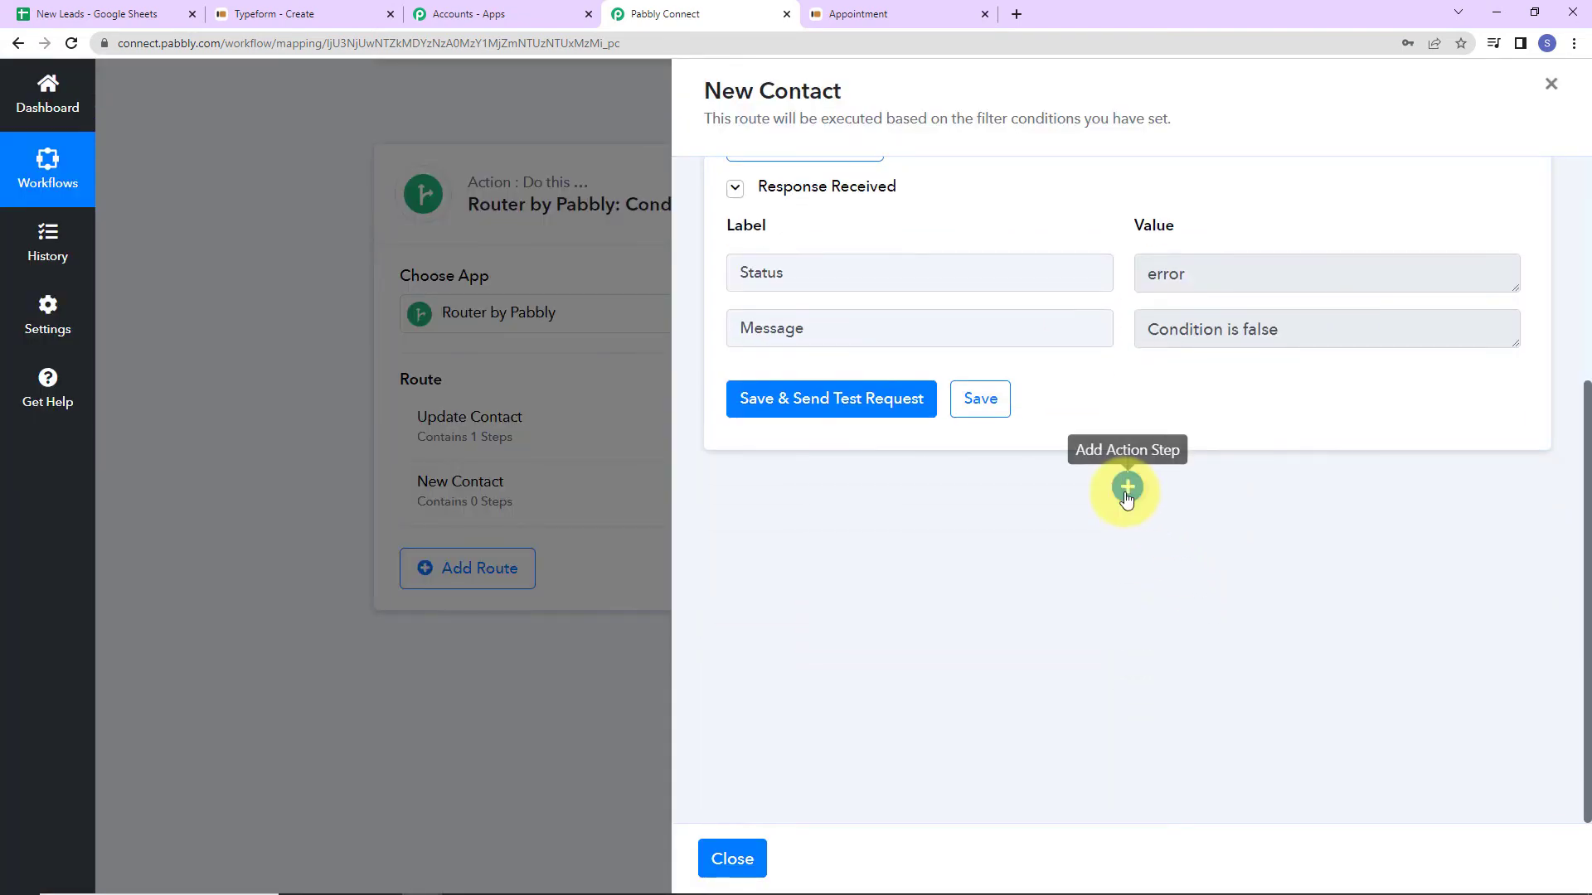
Add a Google Sheets app step to the New Contact route.
left_click(1126, 489)
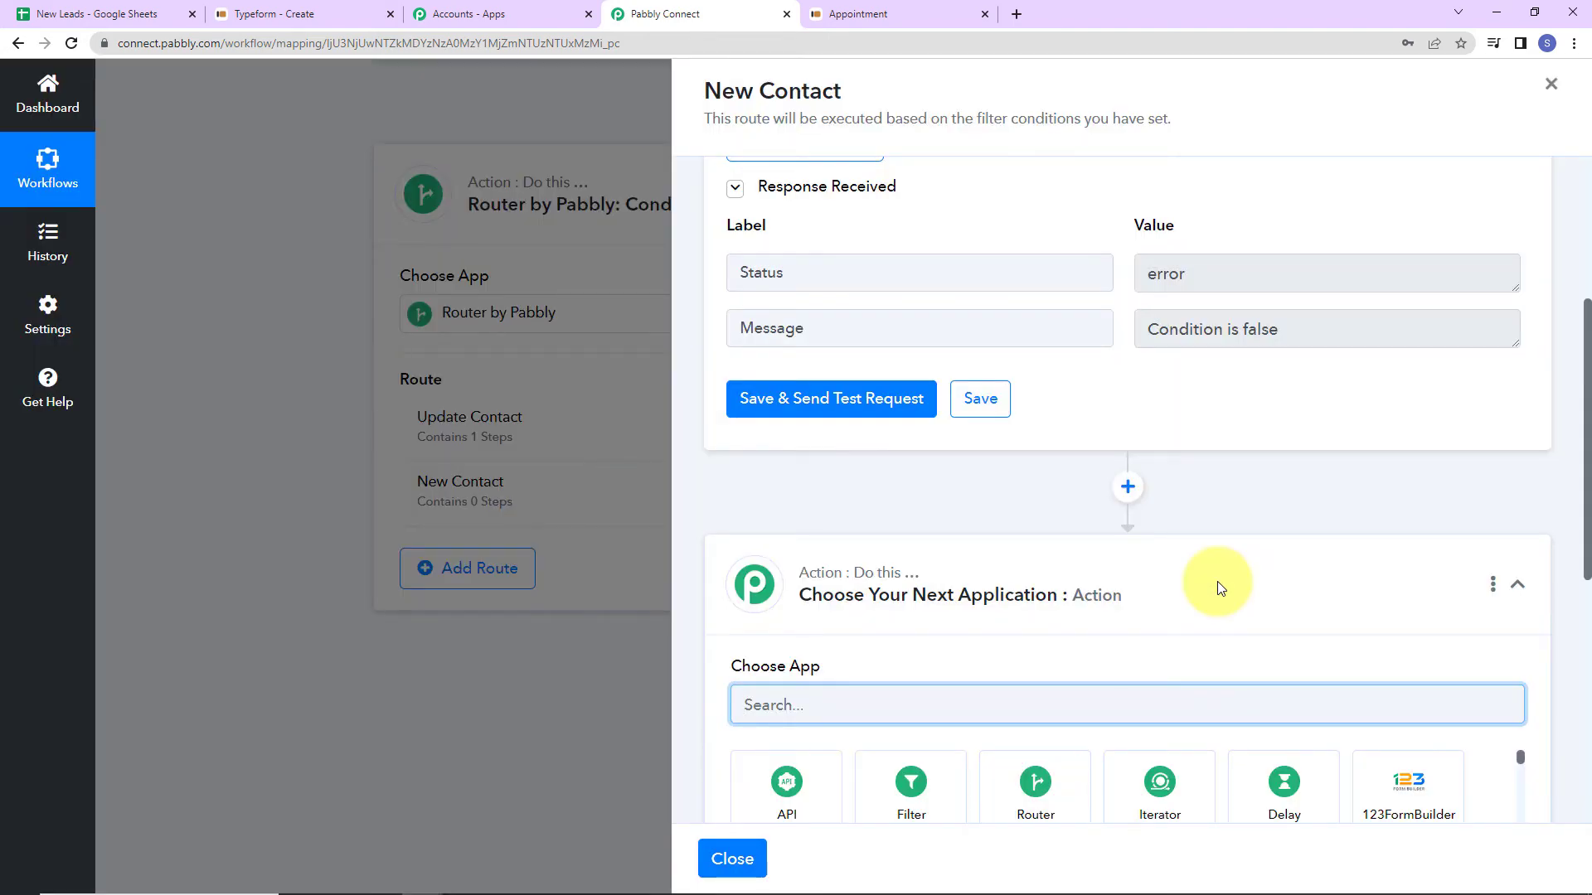
scroll(1090, 442, "down", 5)
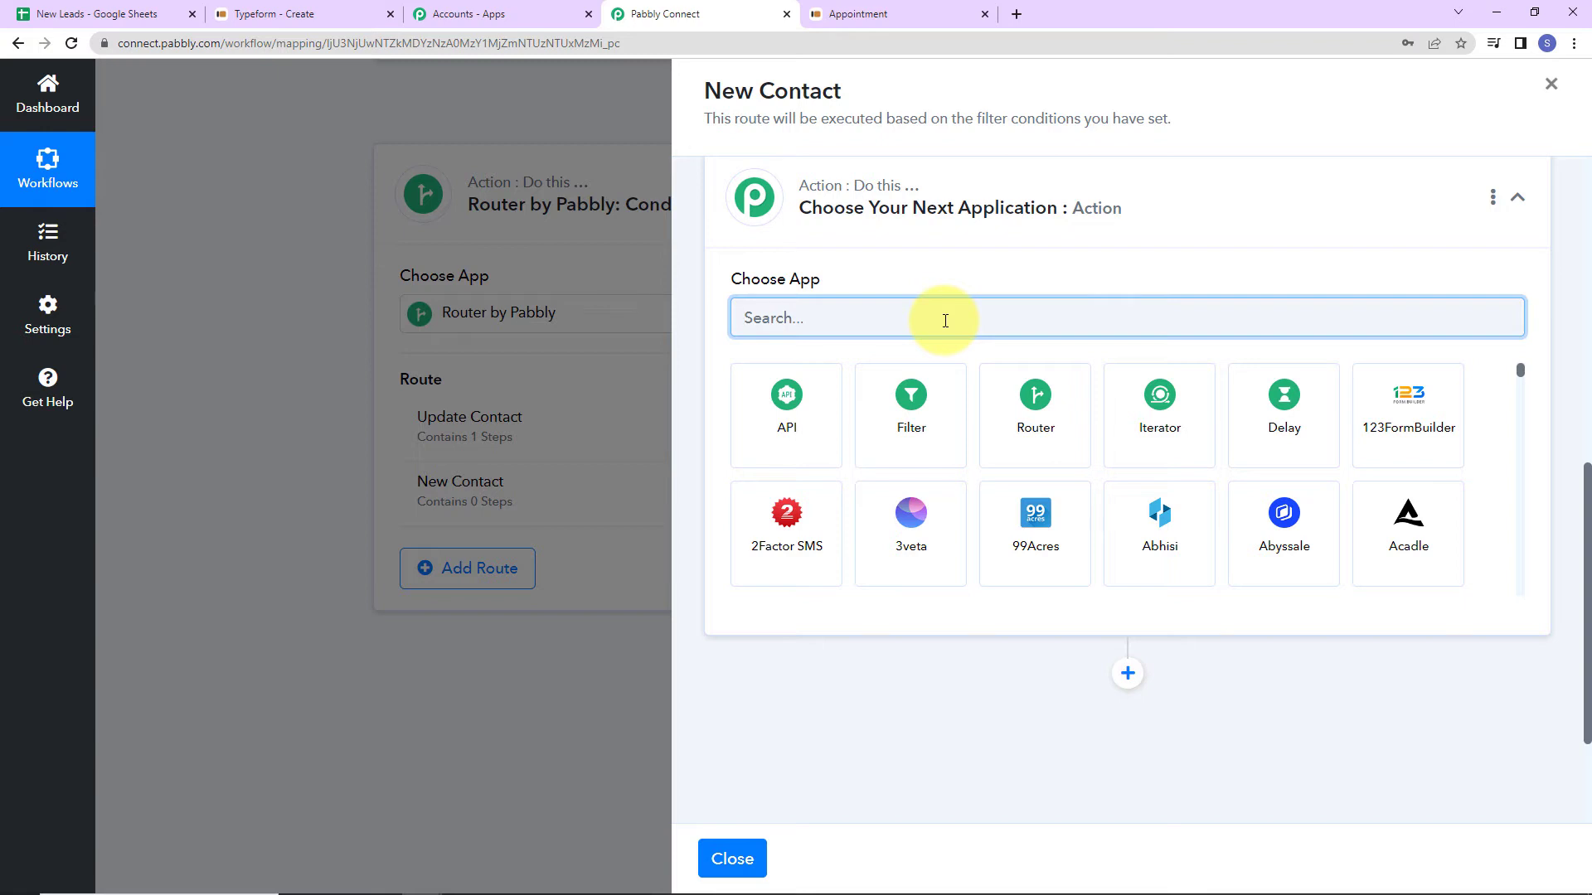
type("google")
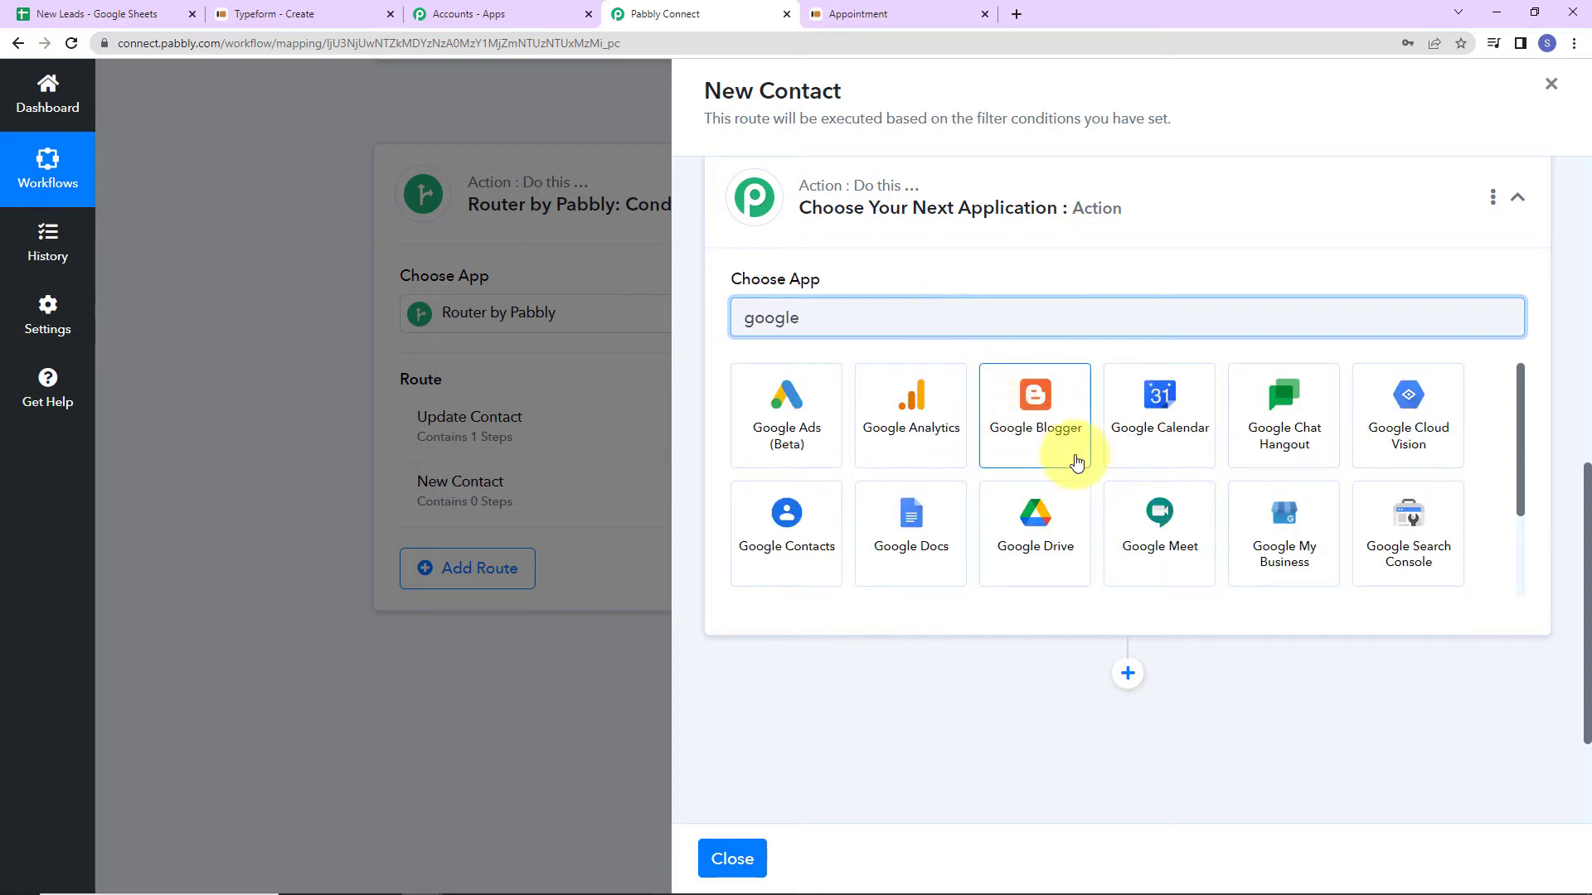
type(" s")
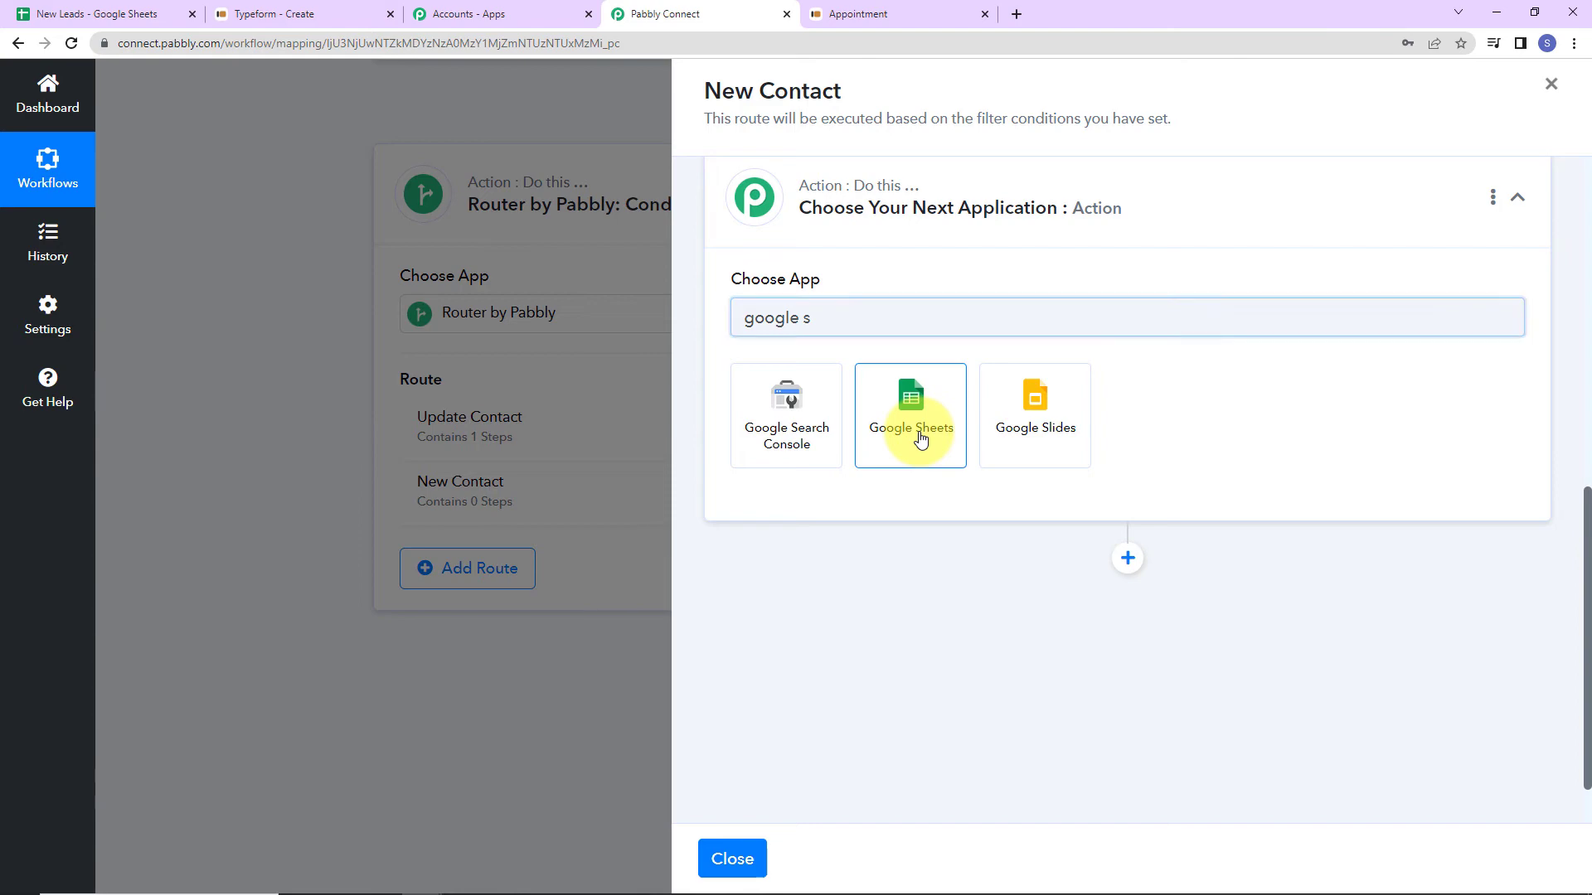
left_click(917, 434)
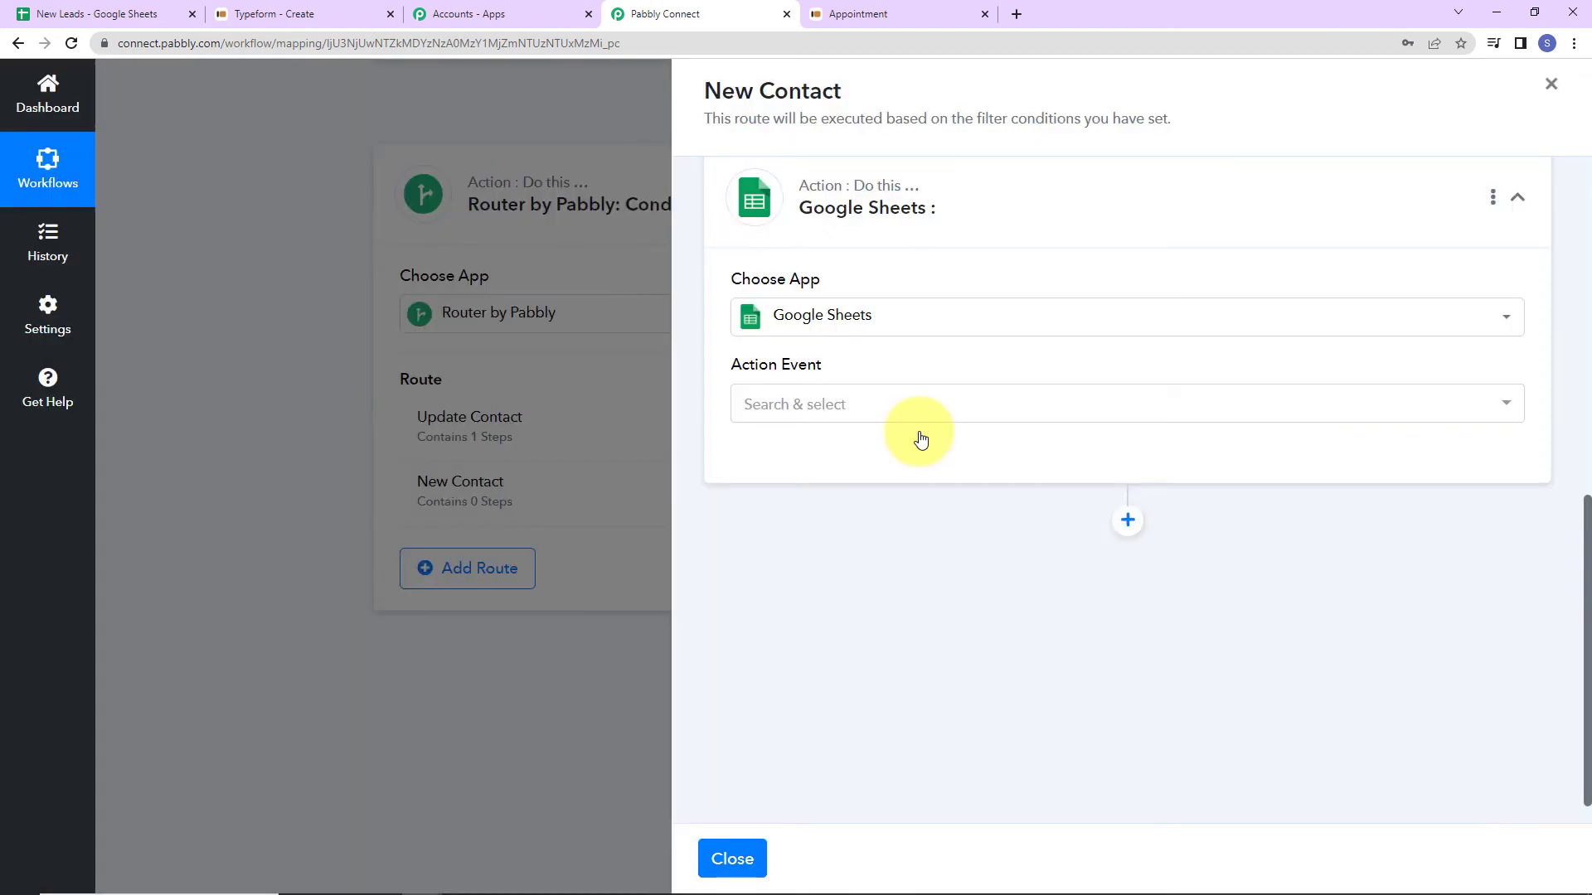
Set the action to Add New Row on the New Leads spreadsheet via the existing connection.
left_click(860, 410)
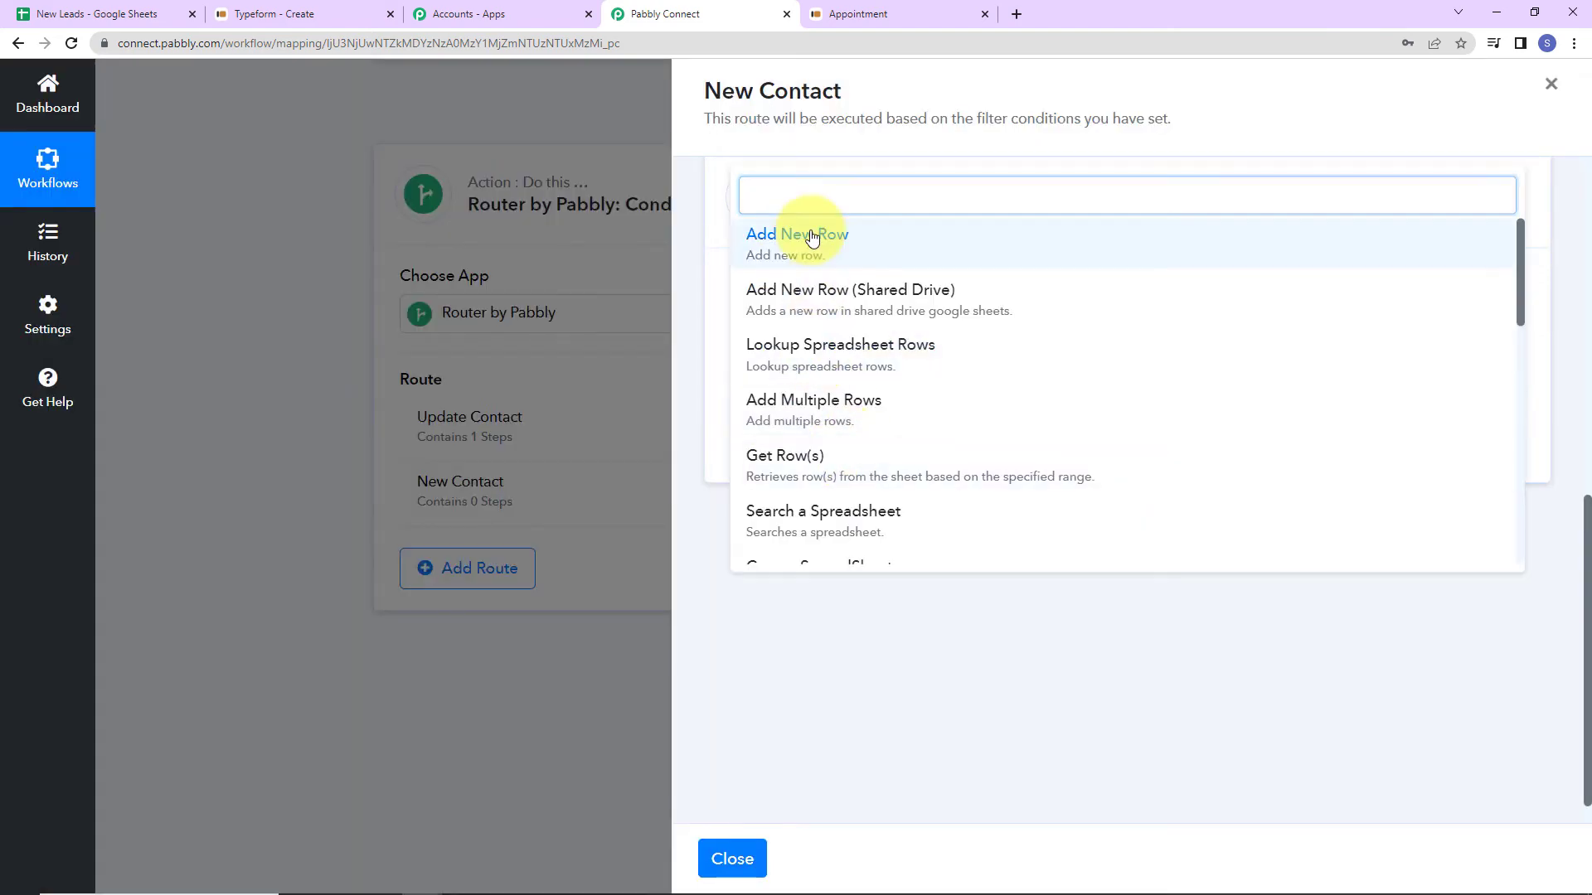
left_click(799, 238)
left_click(779, 461)
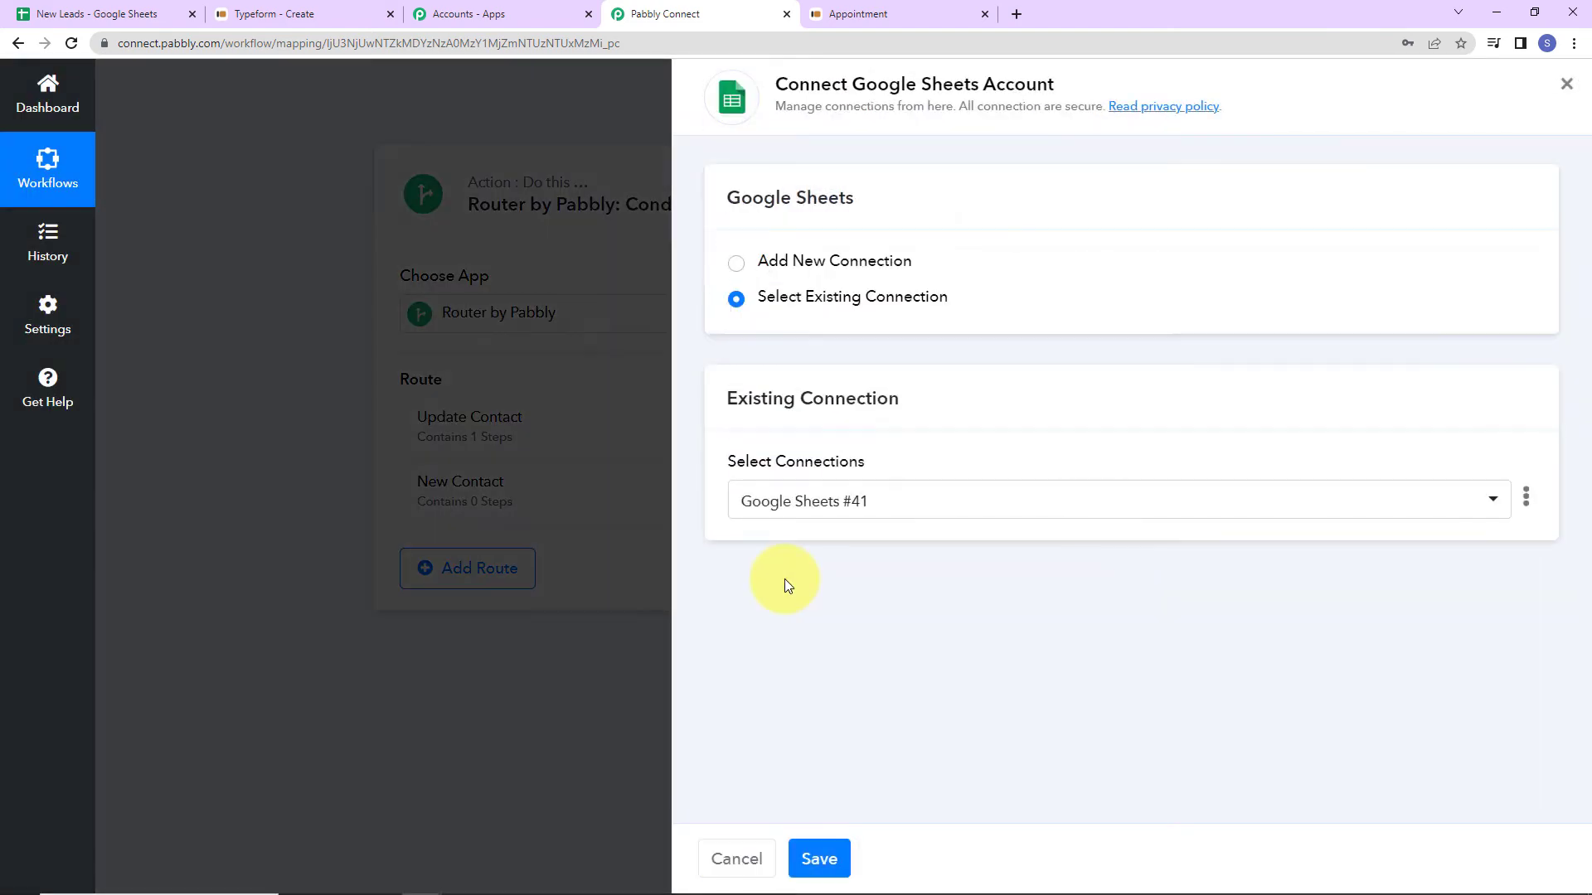
left_click(816, 838)
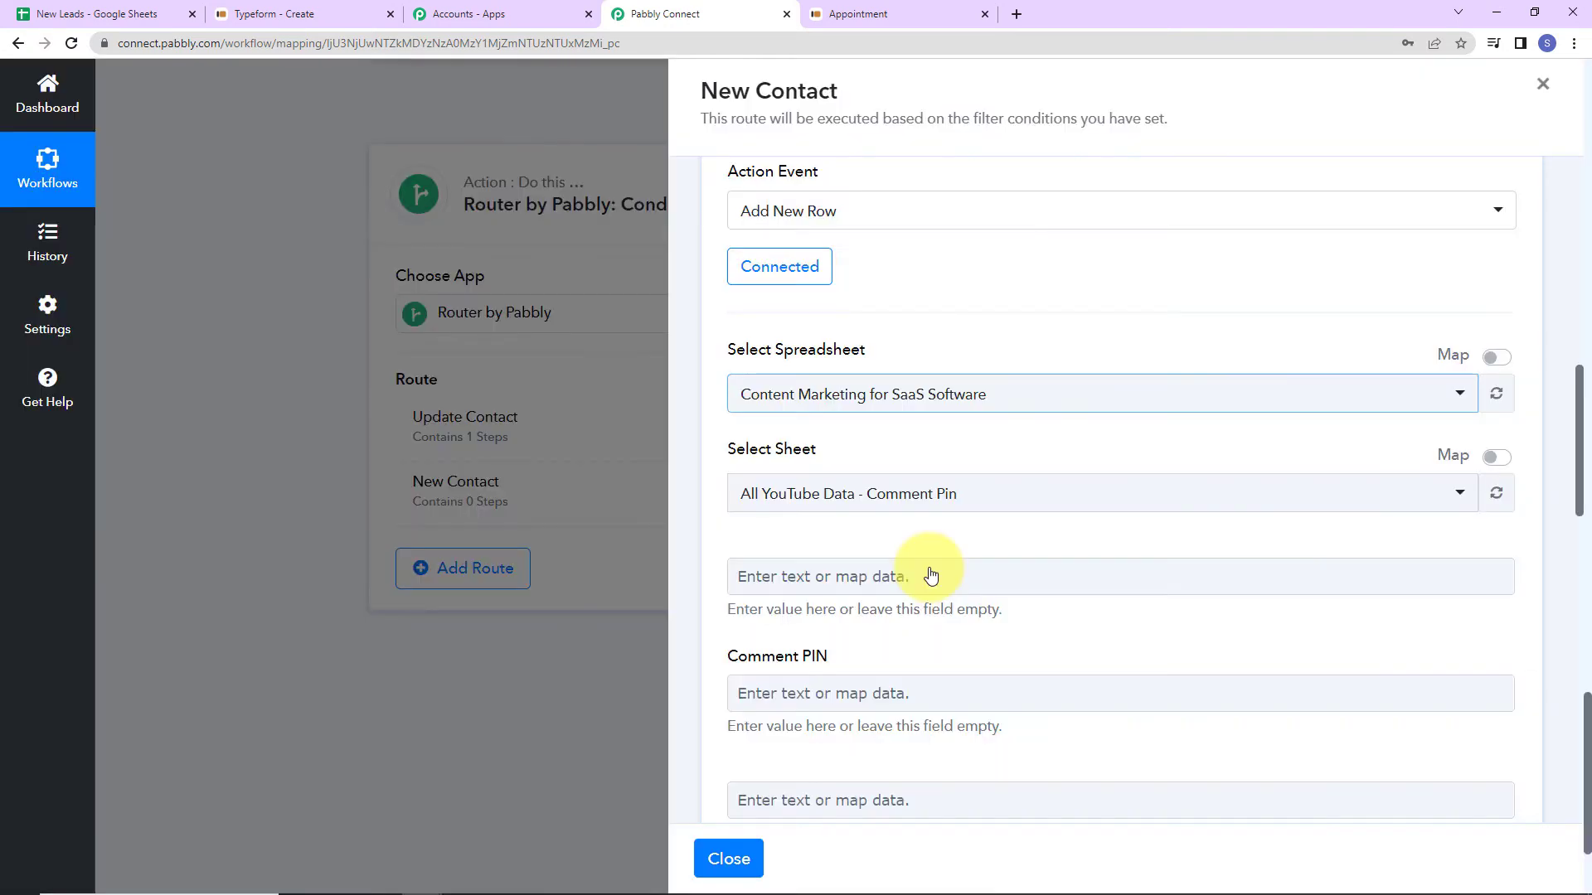
left_click(995, 396)
left_click(798, 282)
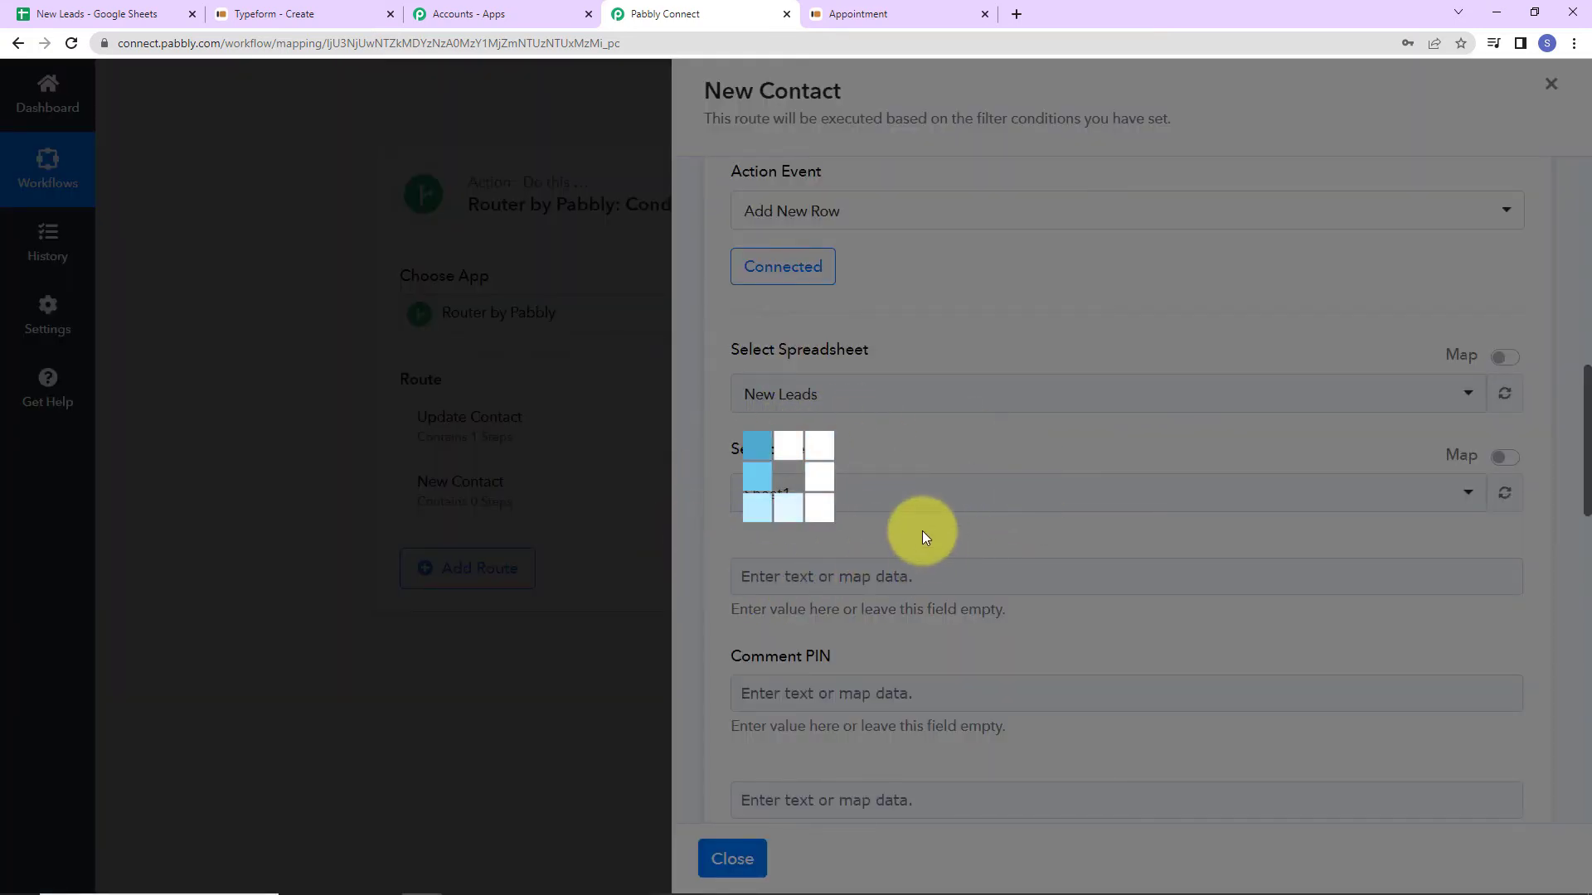
scroll(922, 530, "down", 5)
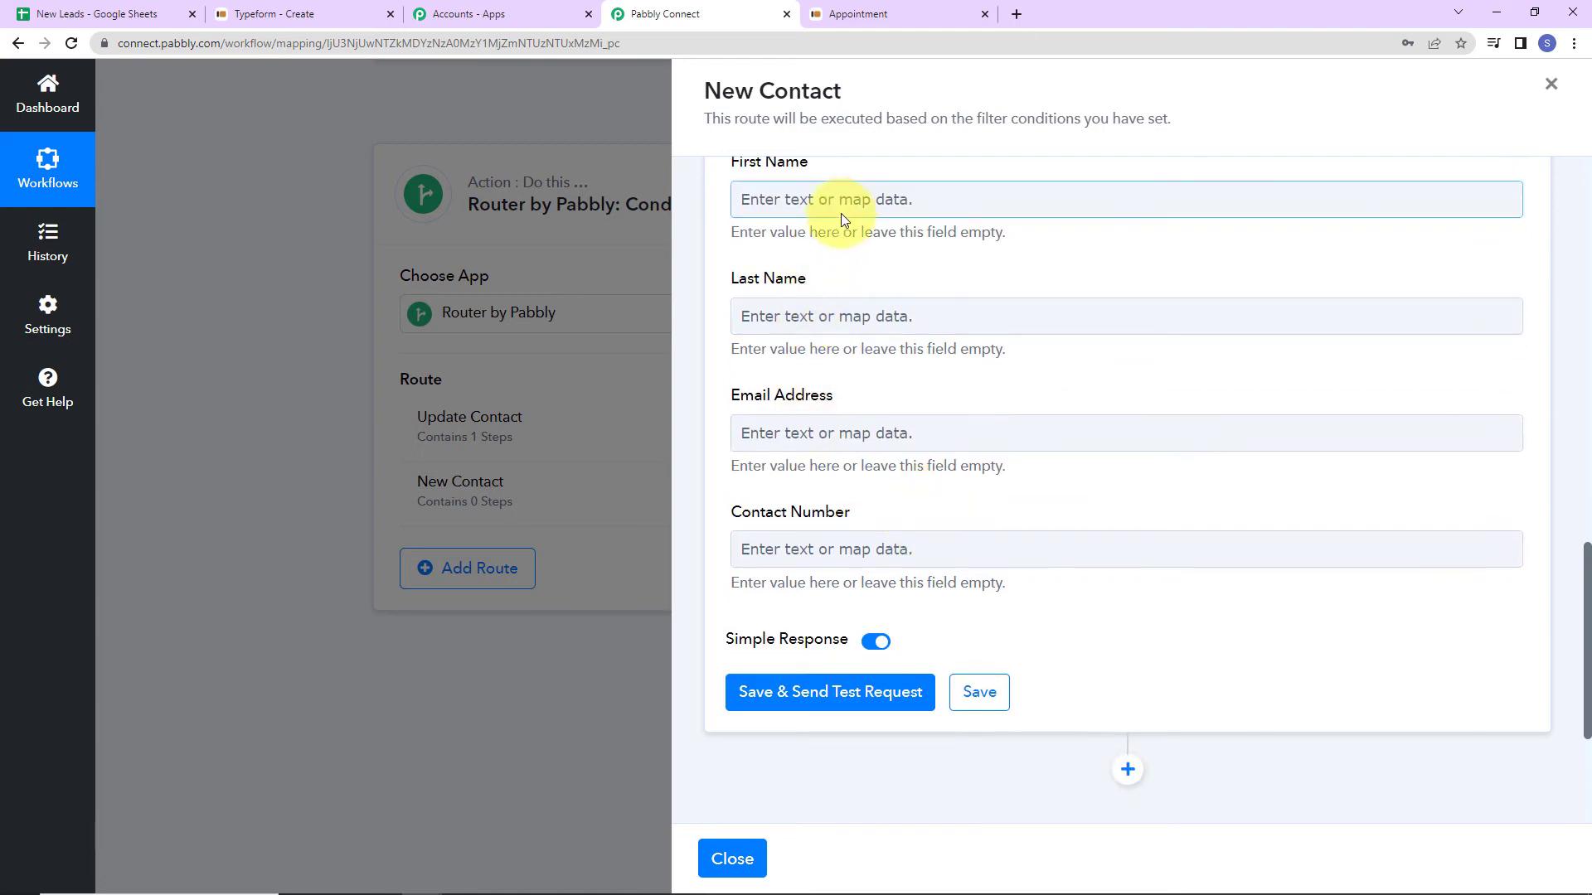
Map First Name and Last Name to the Typeform New Entry first-name and last-name answers.
left_click(843, 208)
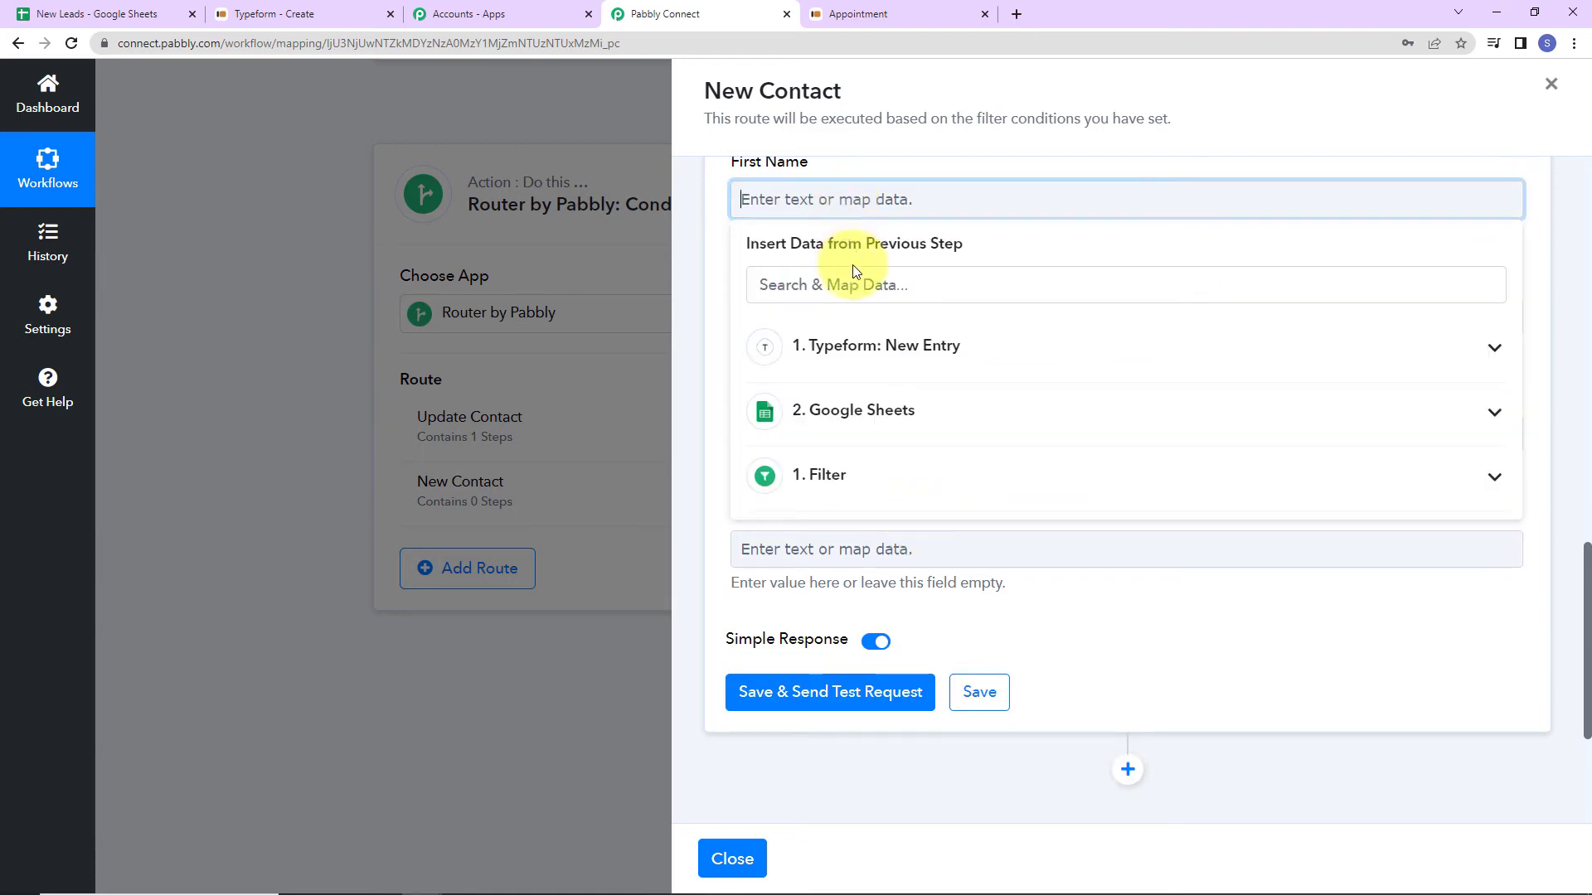
left_click(859, 358)
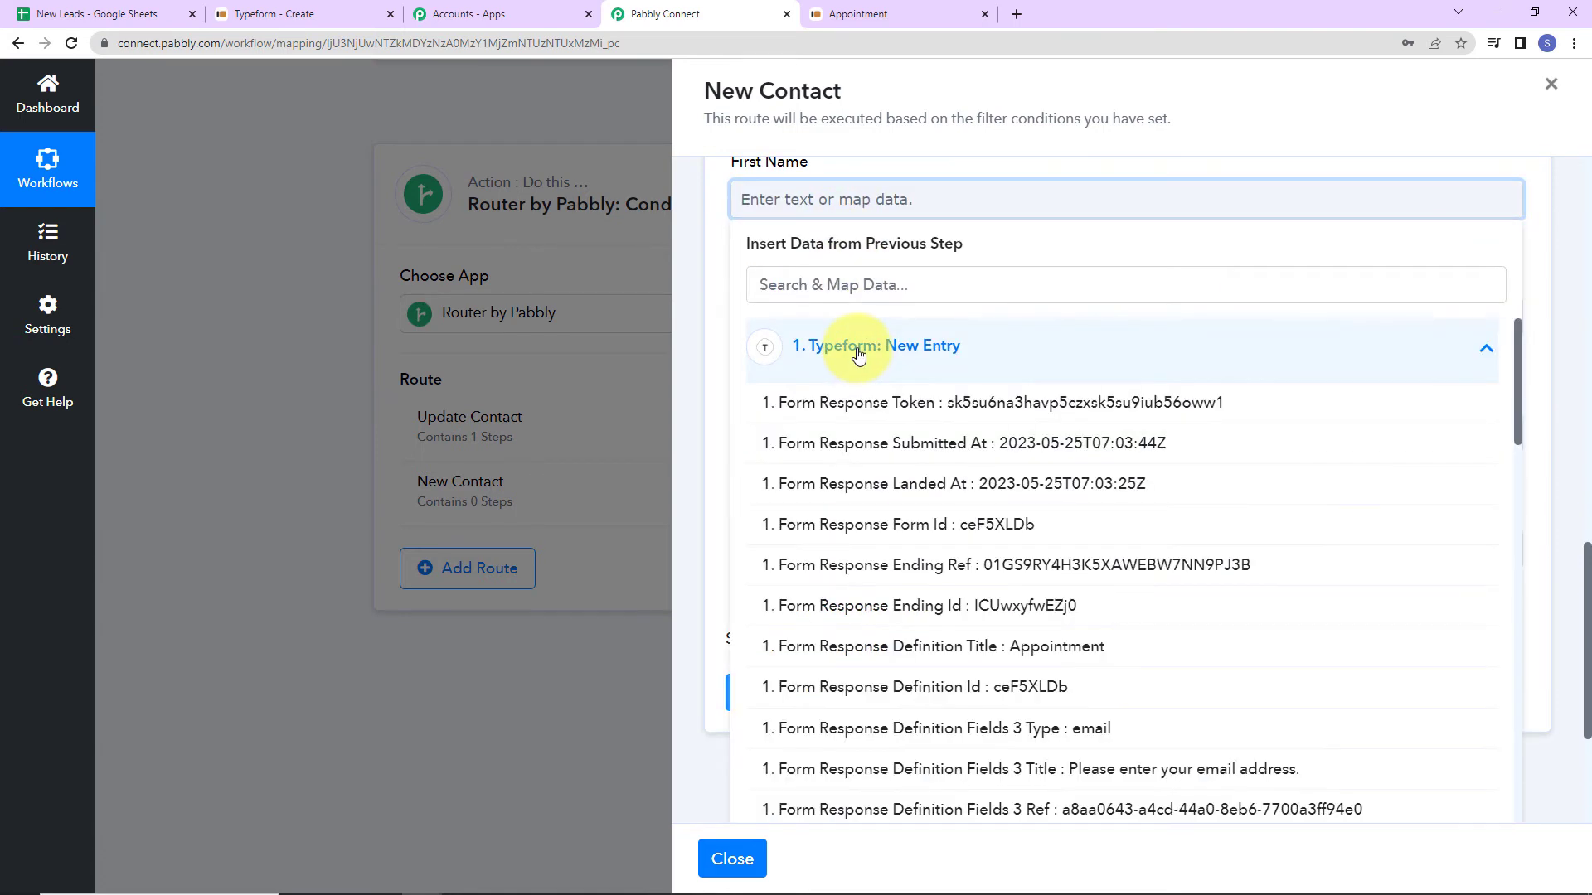
scroll(912, 456, "down", 15)
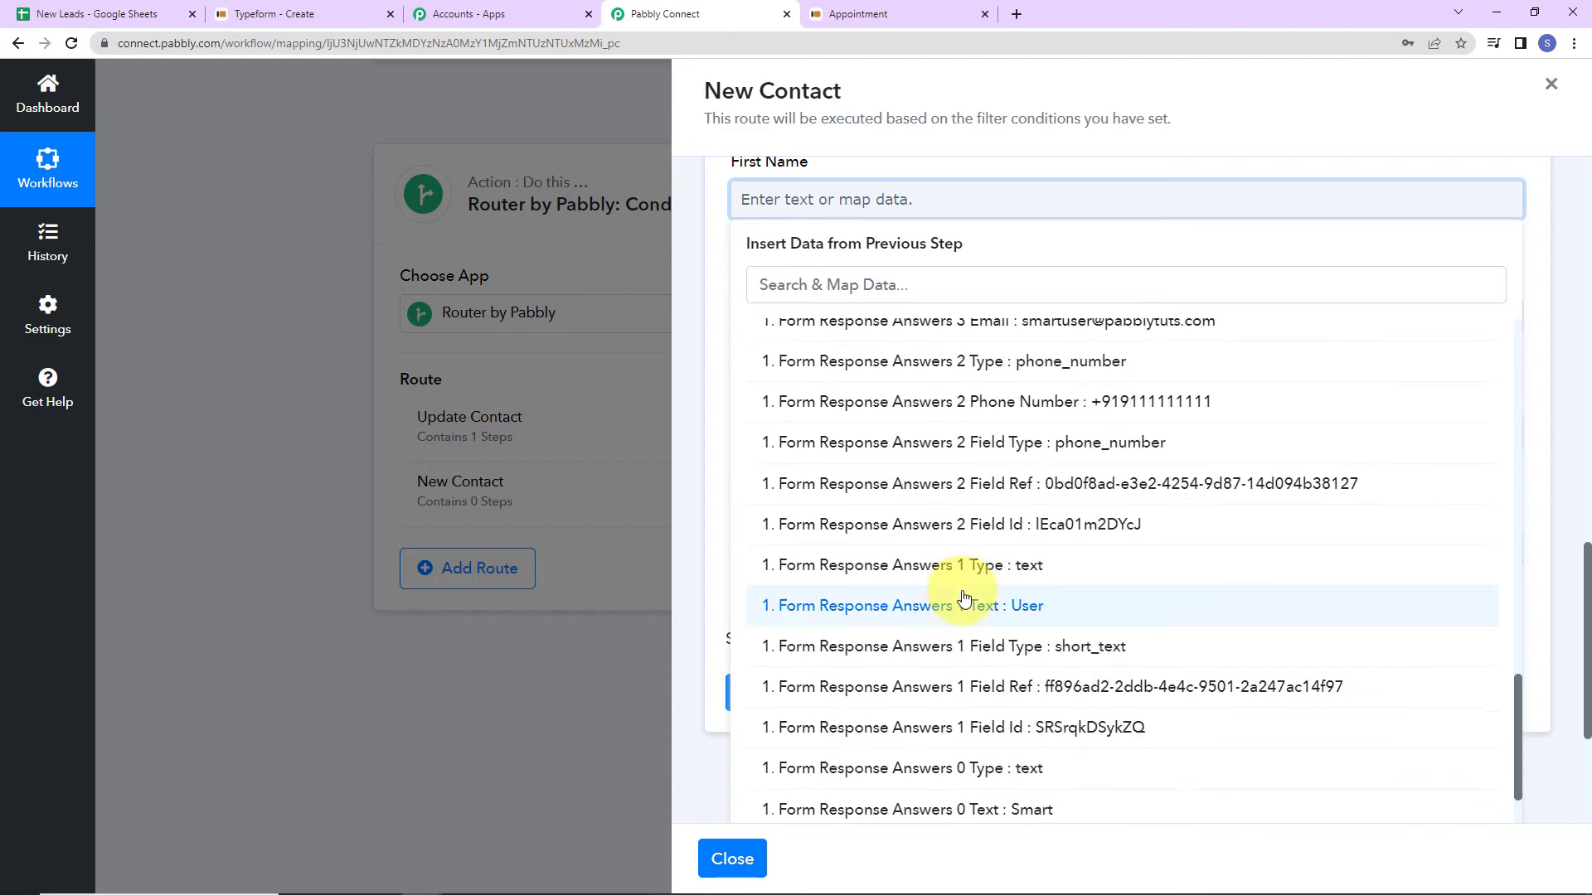
left_click(916, 806)
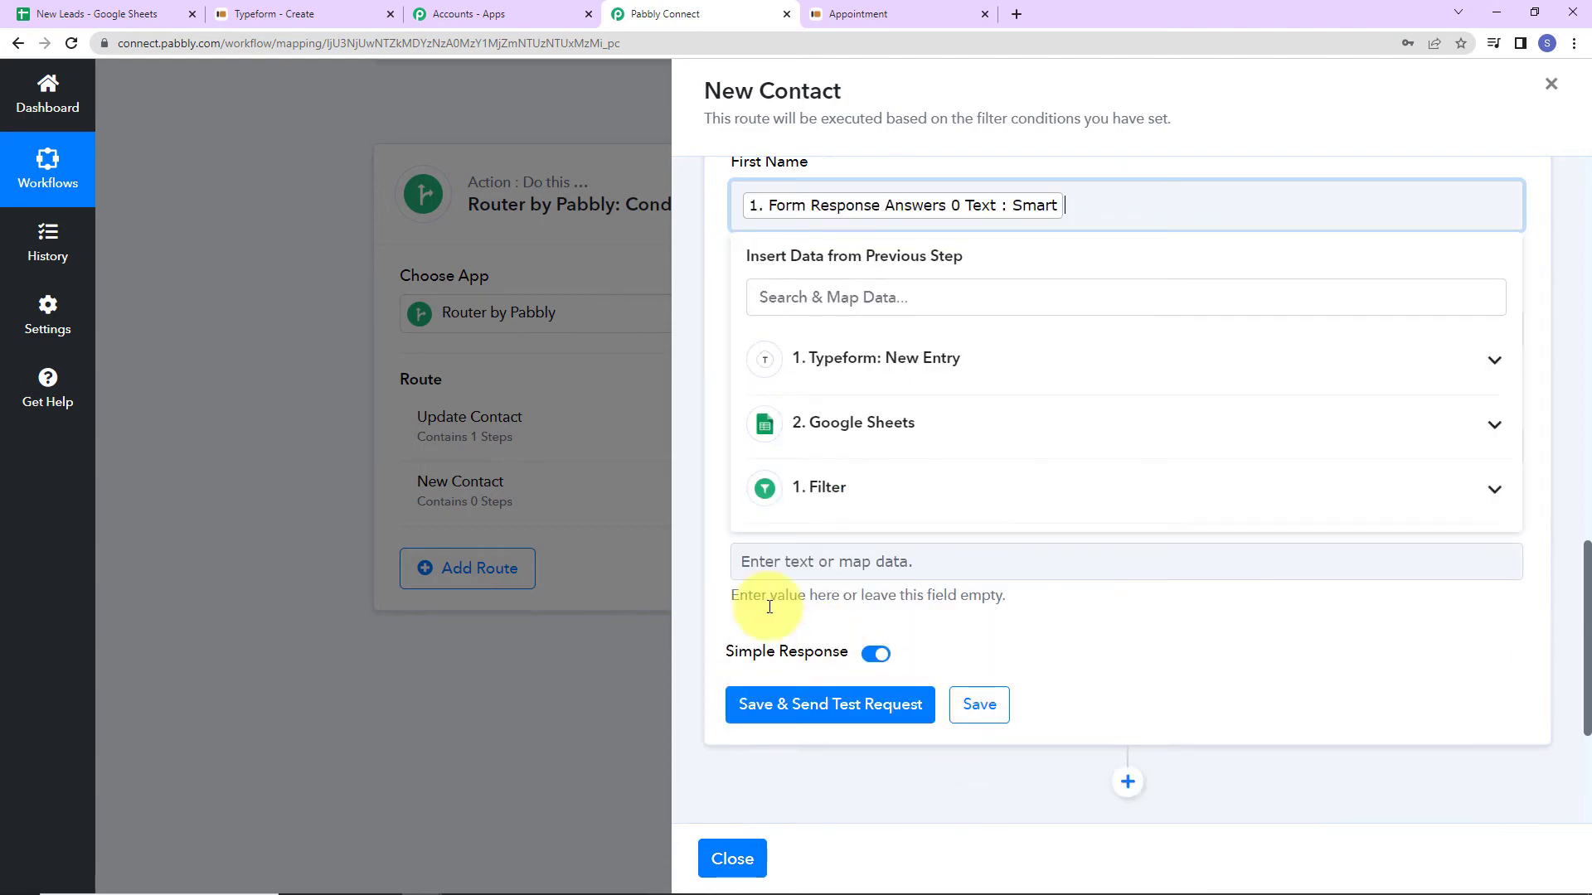
left_click(691, 386)
left_click(853, 328)
left_click(870, 474)
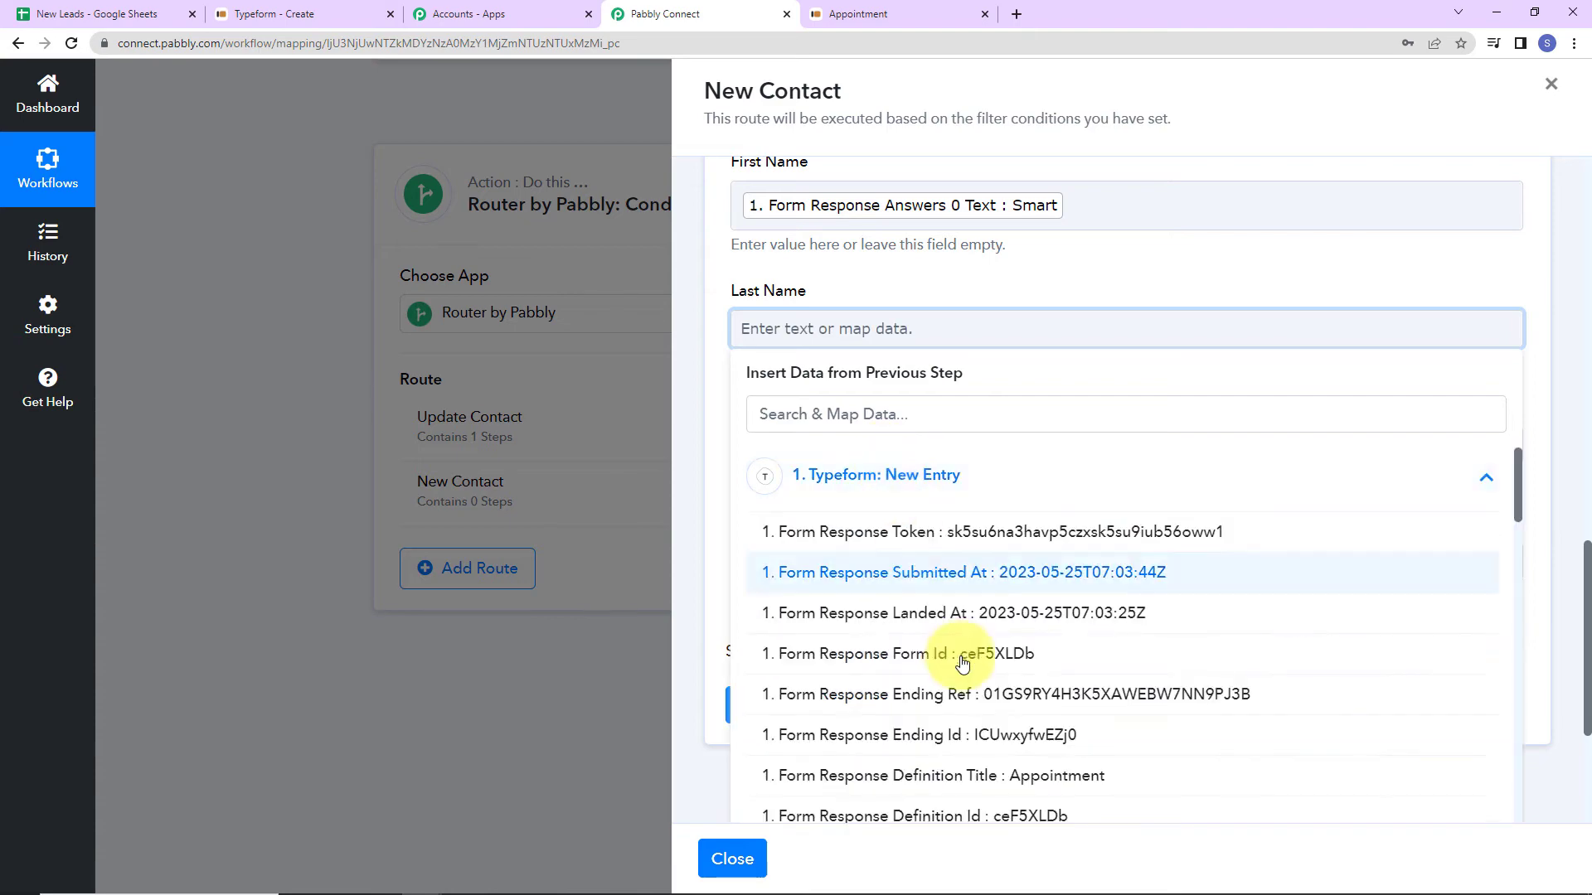
scroll(962, 663, "down", 15)
scroll(973, 634, "up", 2)
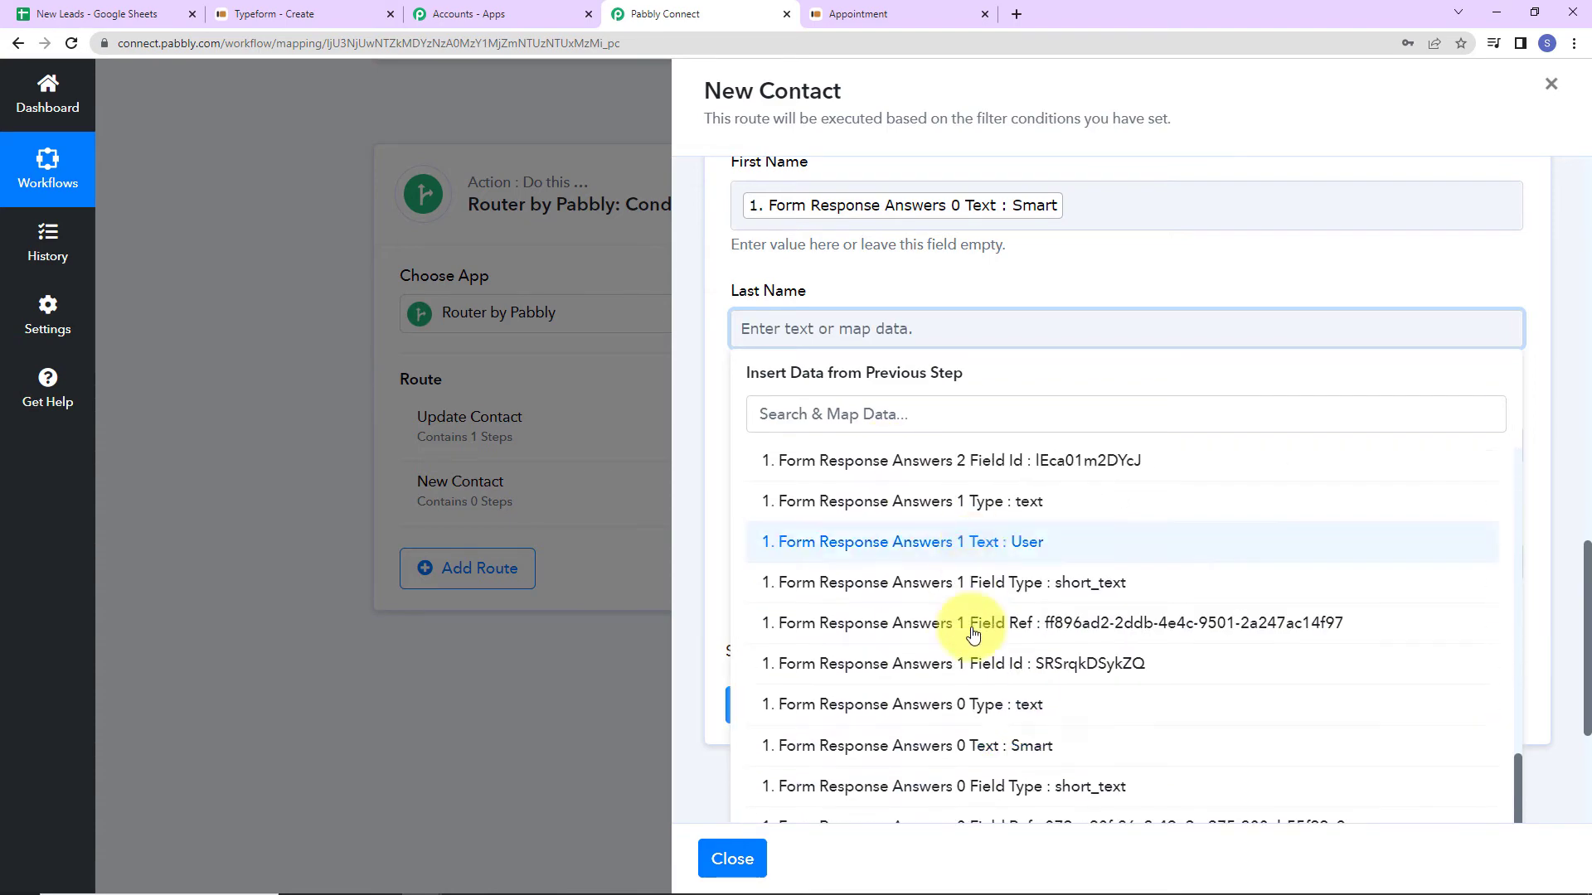
left_click(1007, 542)
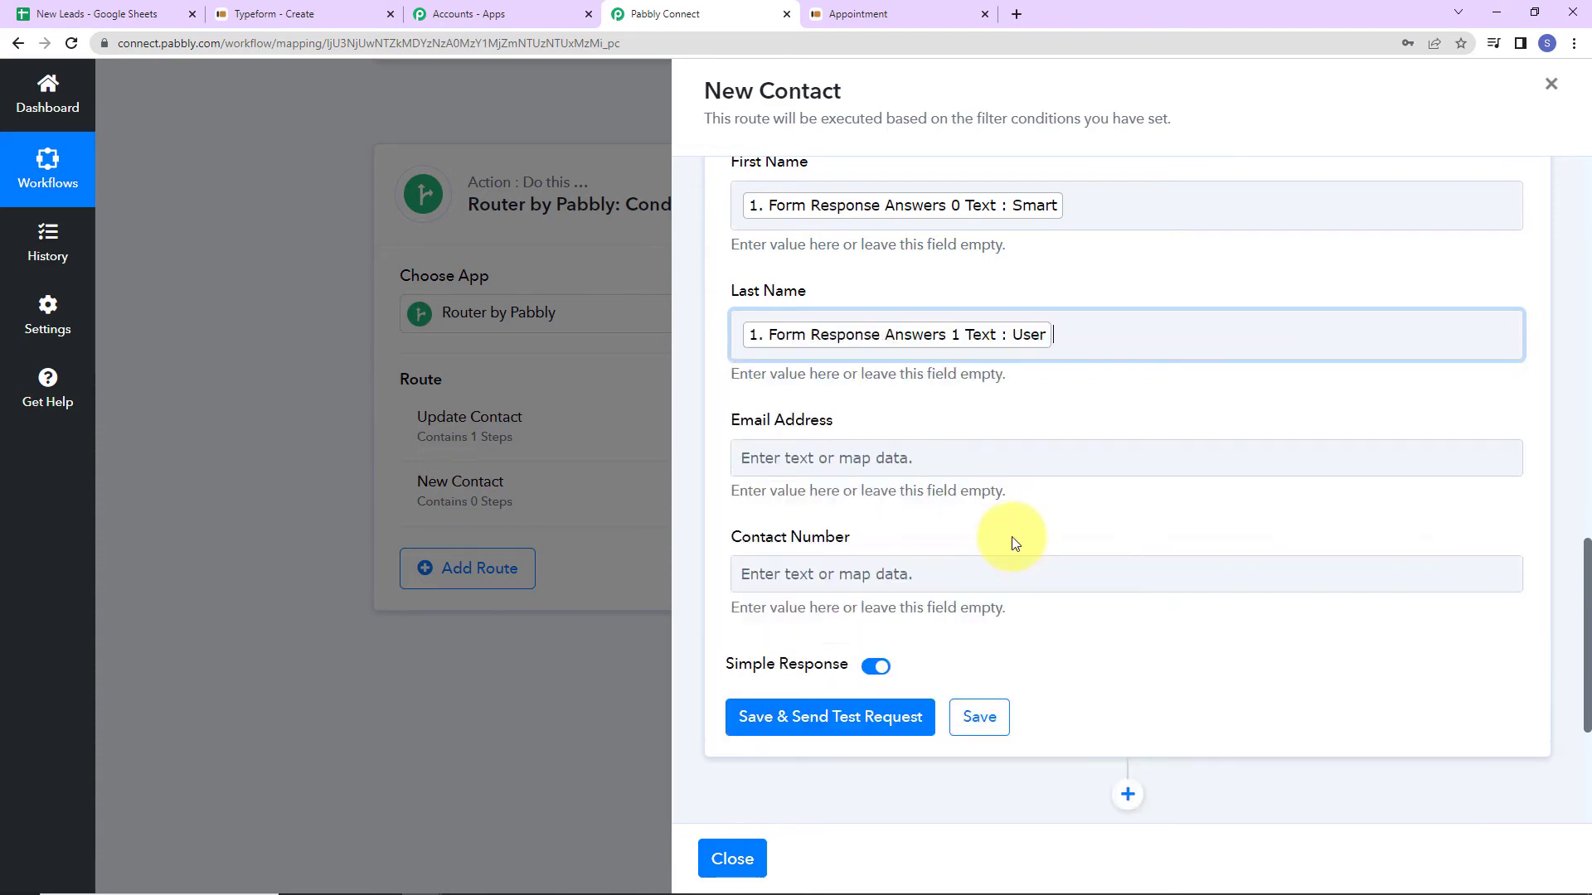
Map Email Address and Contact Number to the Typeform email and phone answers.
left_click(896, 468)
left_click(927, 625)
scroll(974, 734, "down", 10)
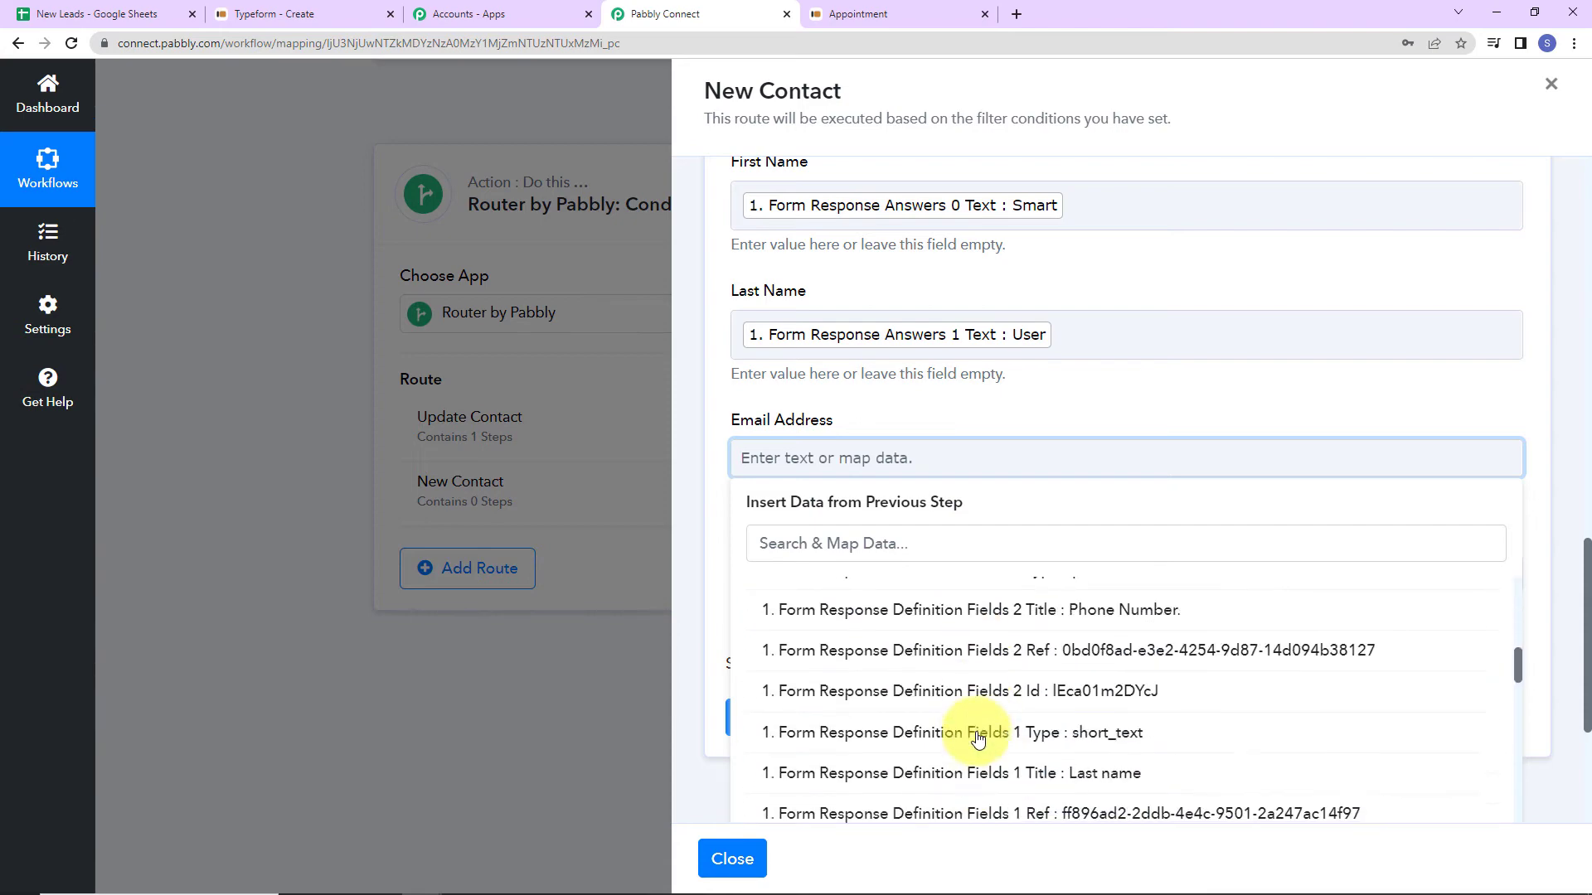
left_click(829, 507)
left_click(899, 471)
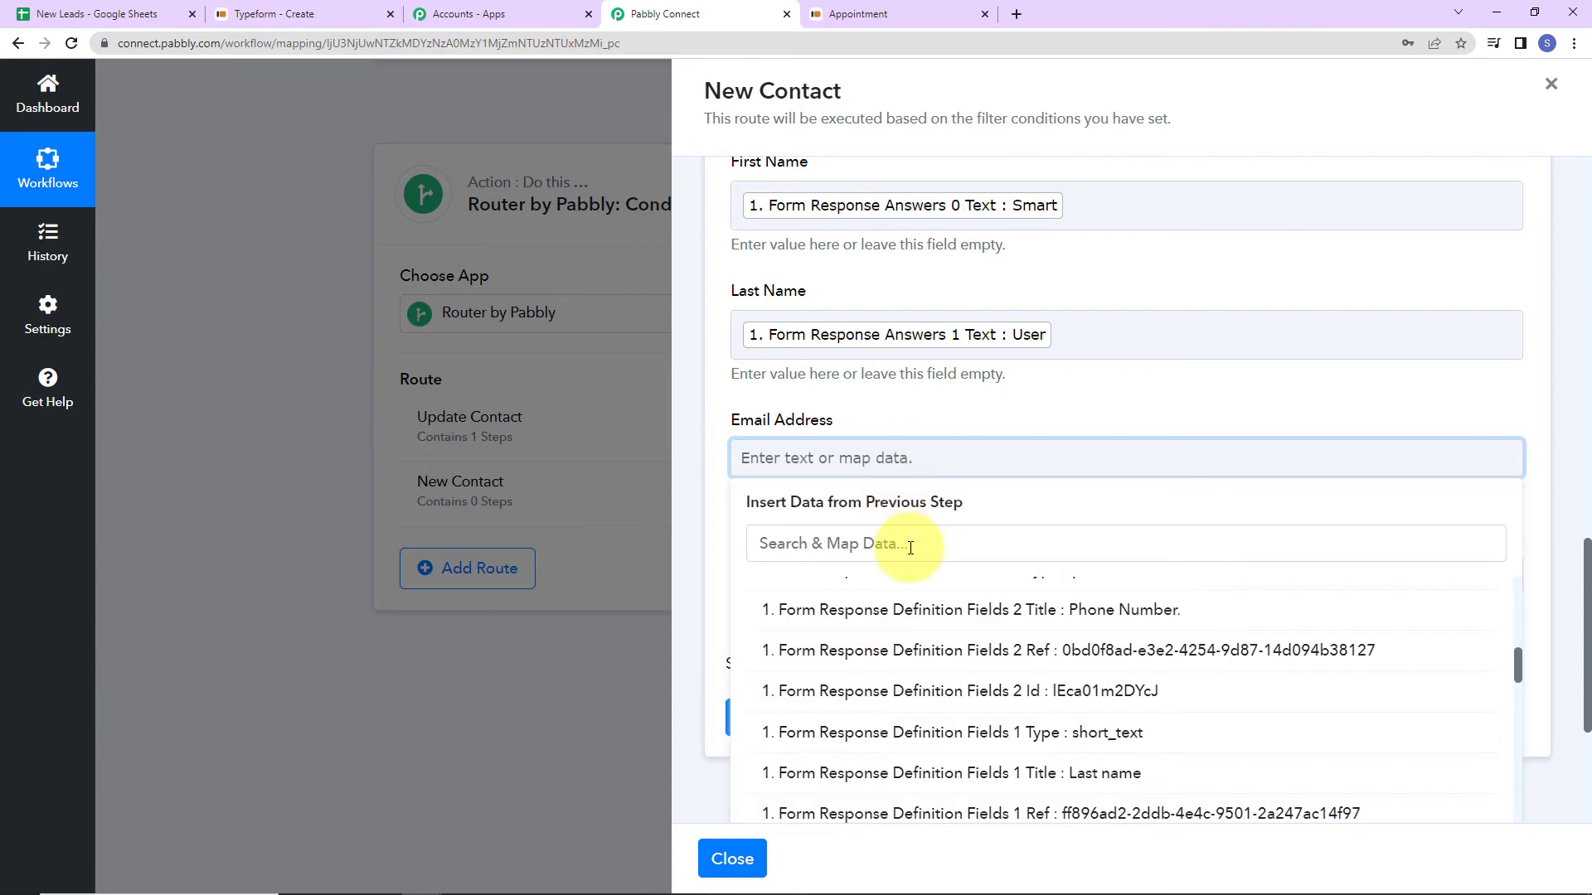
left_click(909, 548)
type("@")
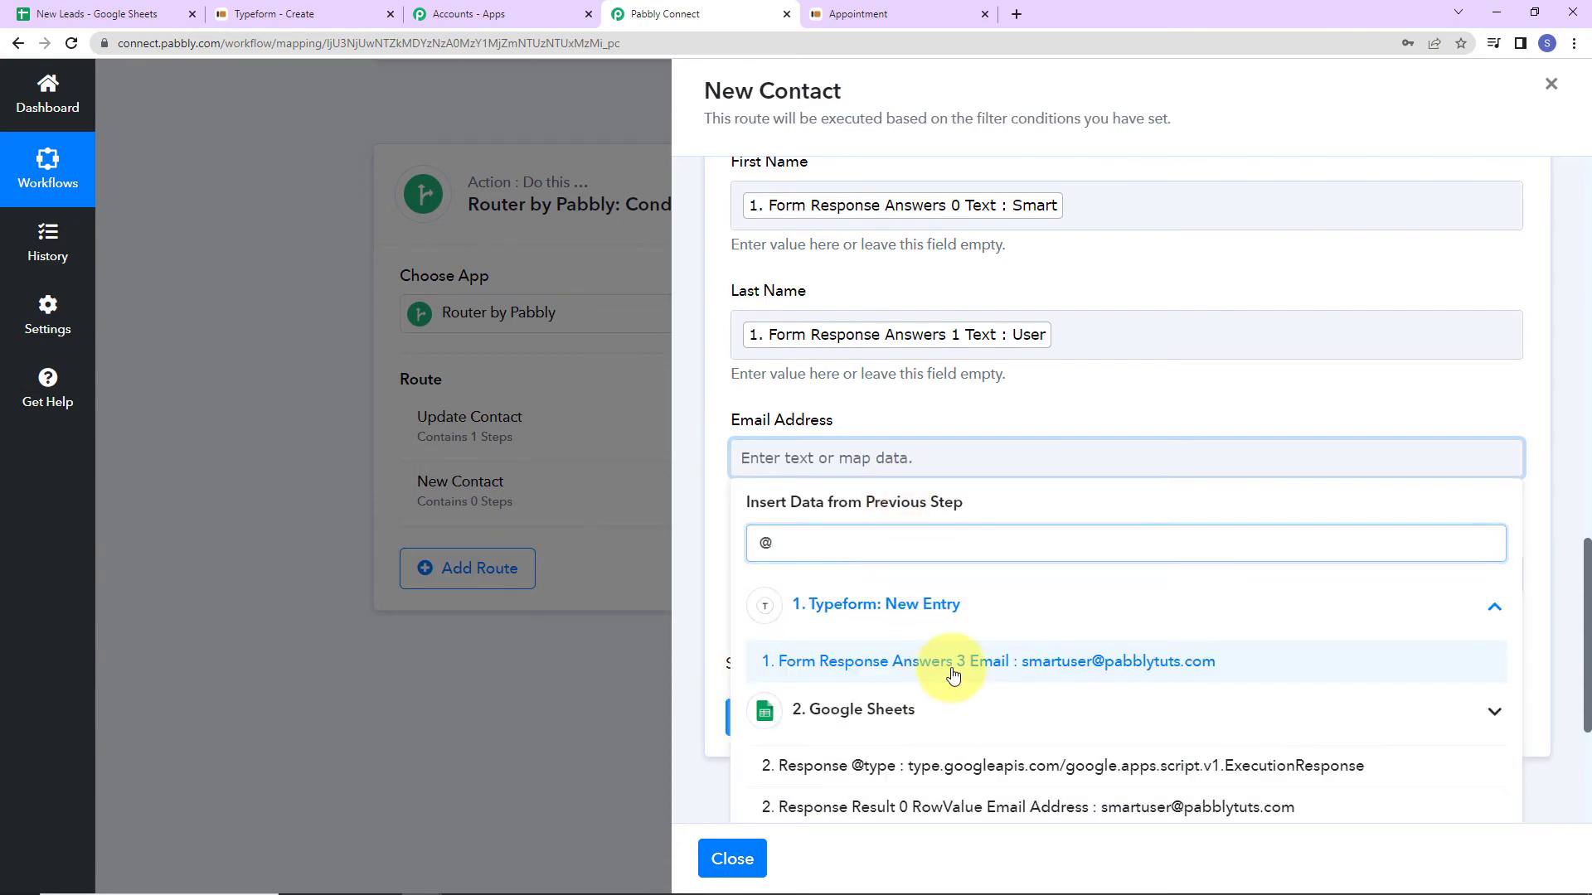
left_click(954, 673)
left_click(853, 614)
left_click(839, 581)
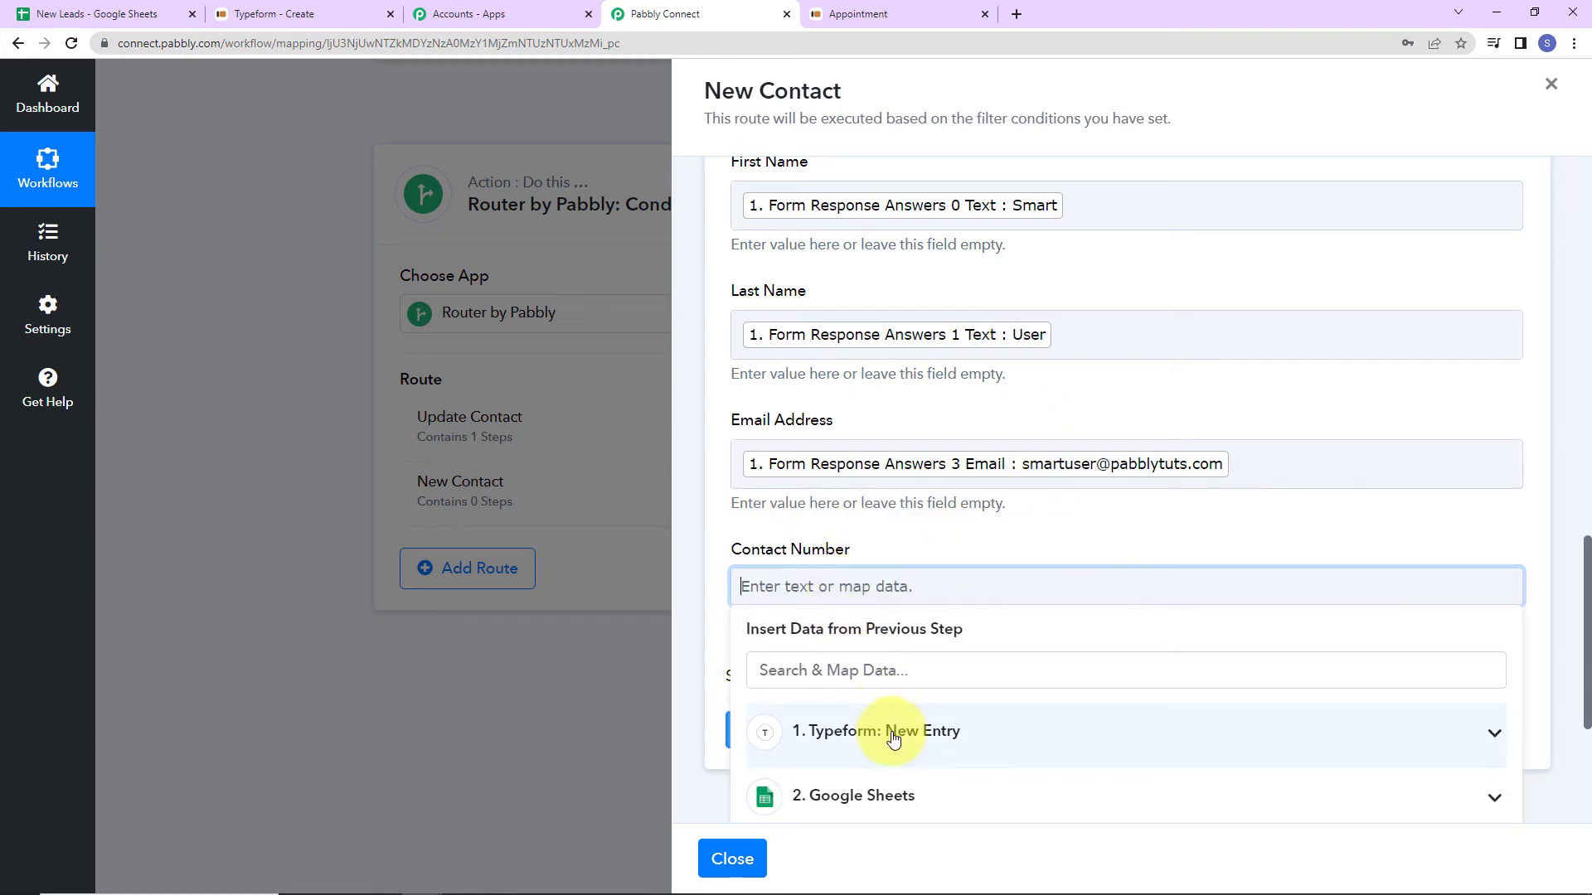
left_click(888, 668)
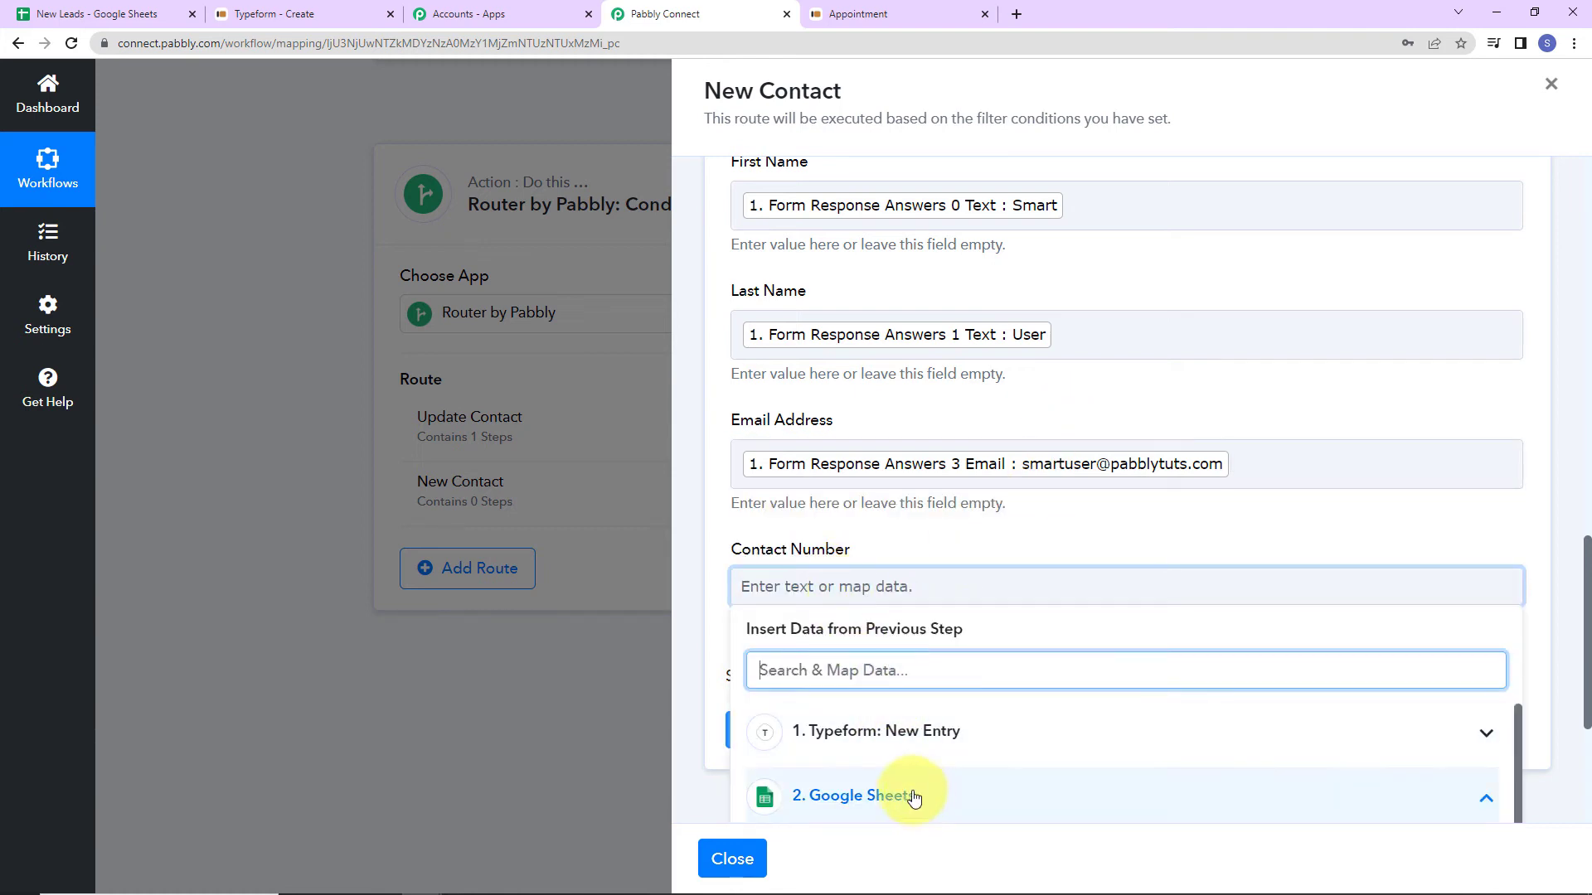
left_click(888, 731)
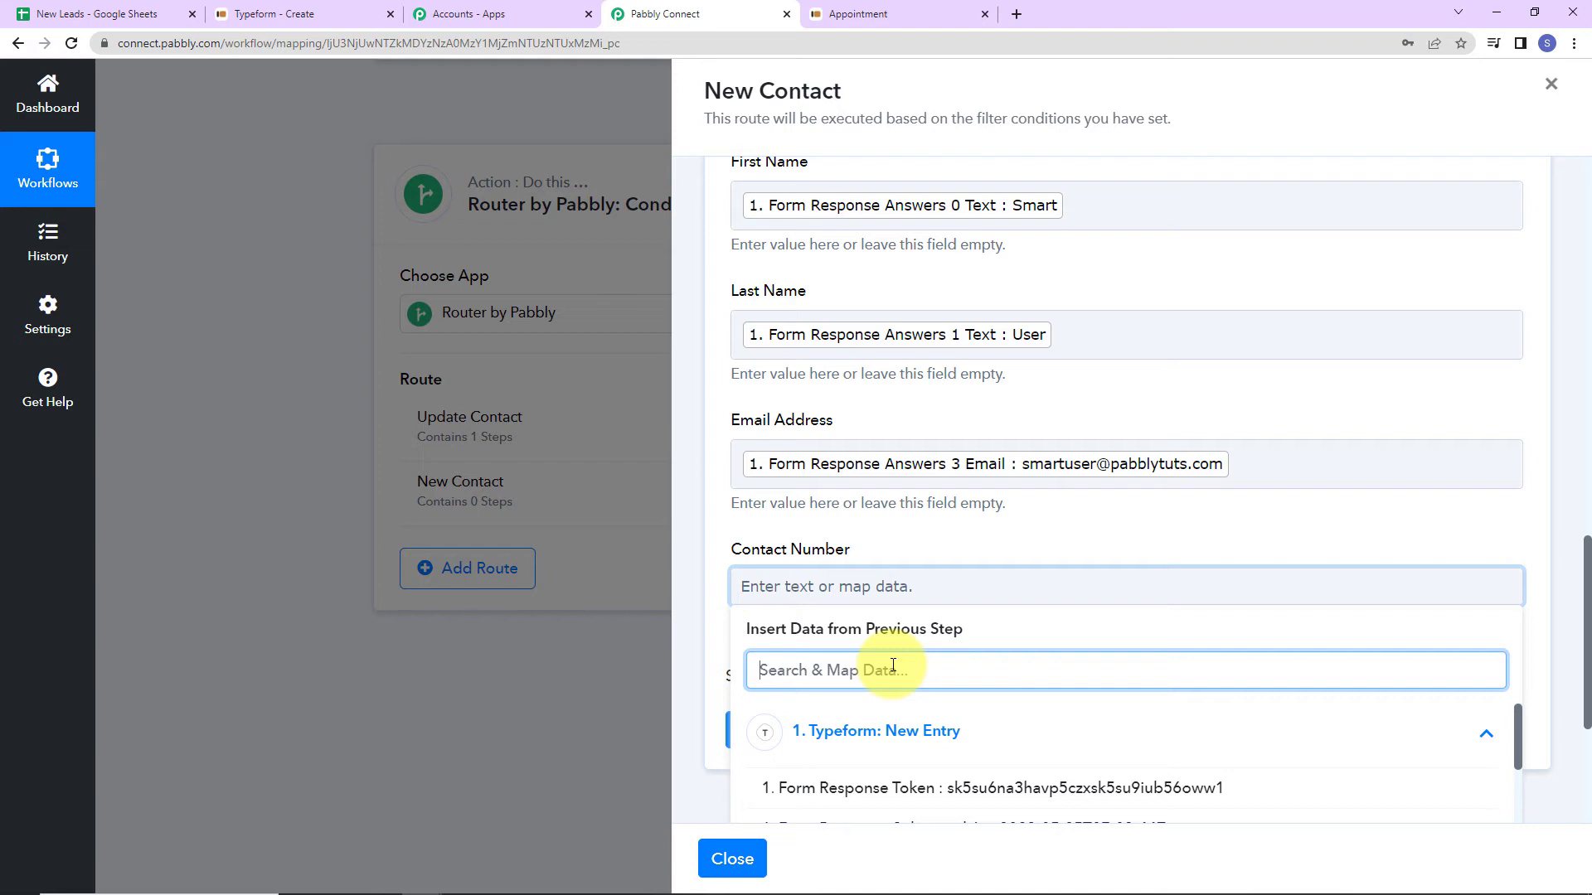
type("91")
left_click(979, 788)
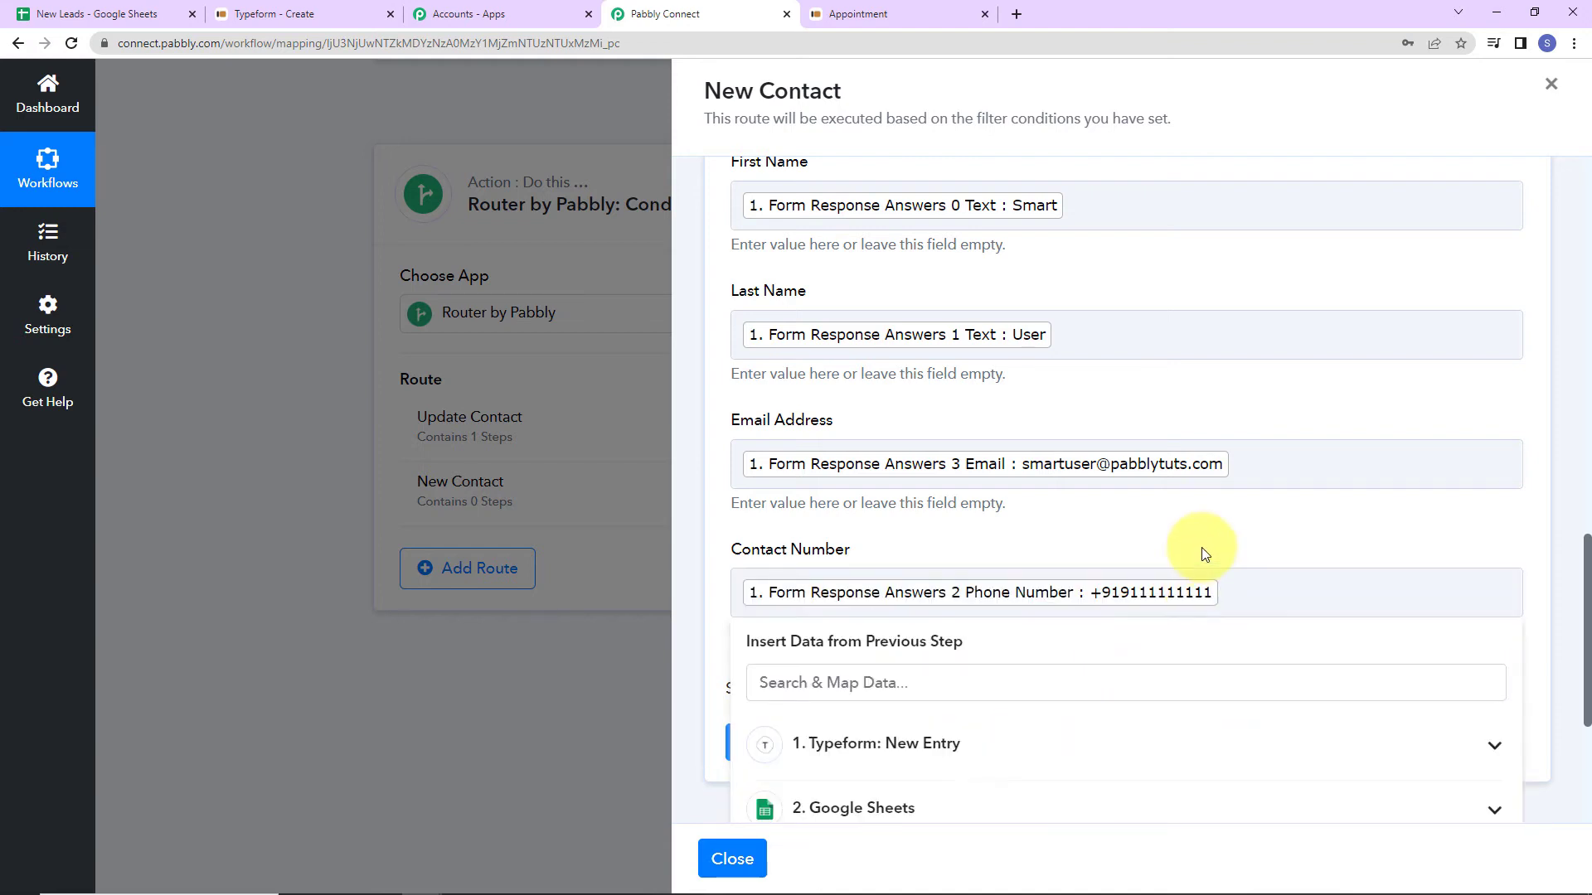
Save and send a test request, then check the New Leads sheet for the added row A4:D4.
left_click(1203, 551)
left_click(896, 544)
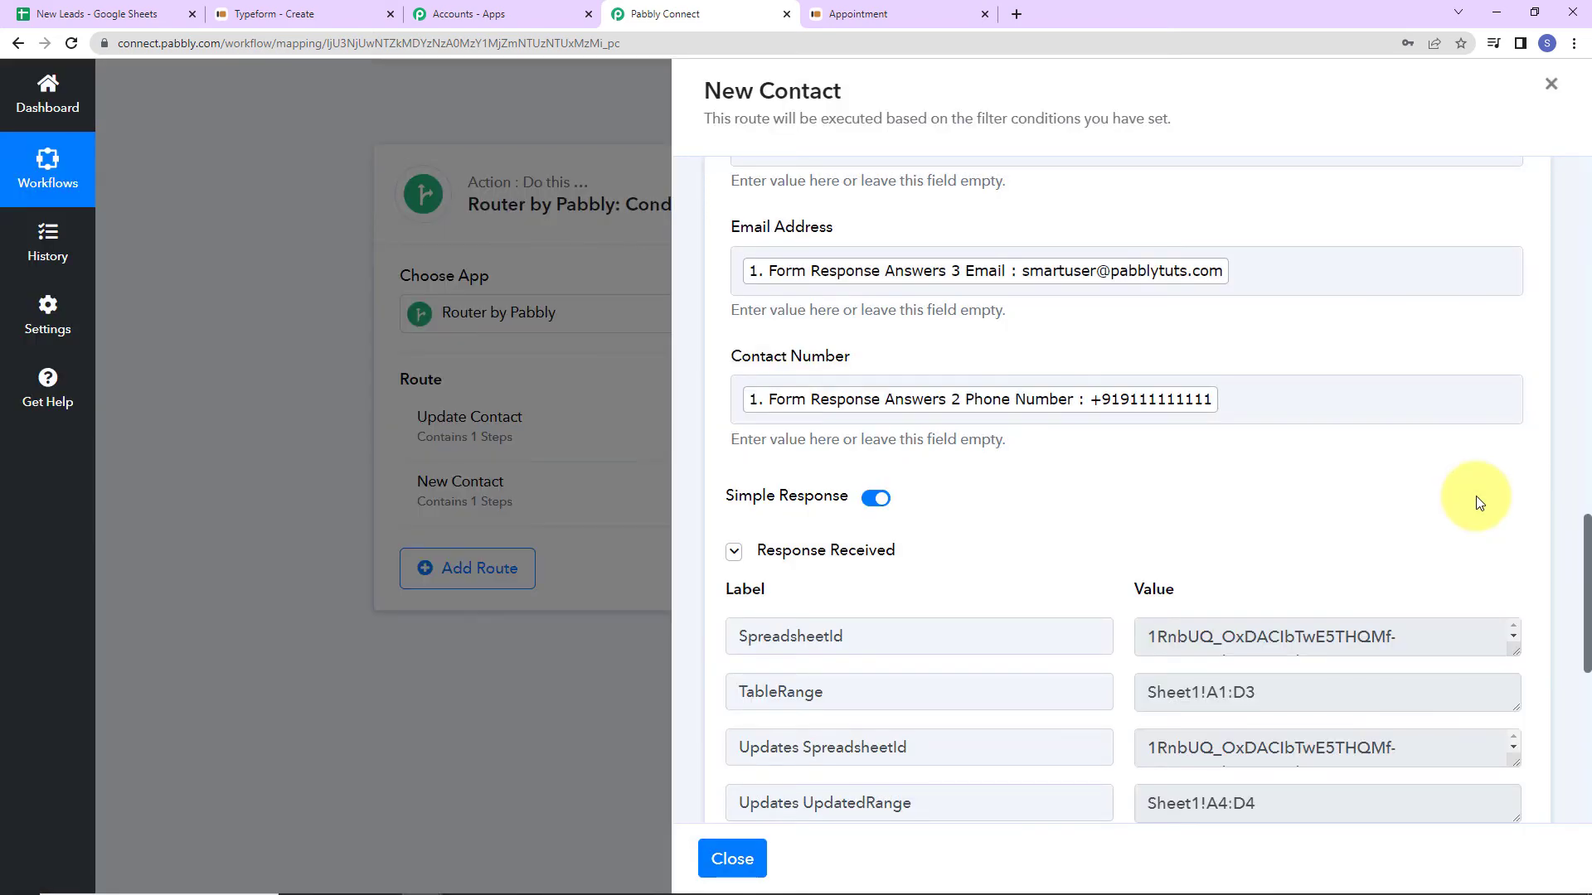
scroll(1476, 495, "down", 5)
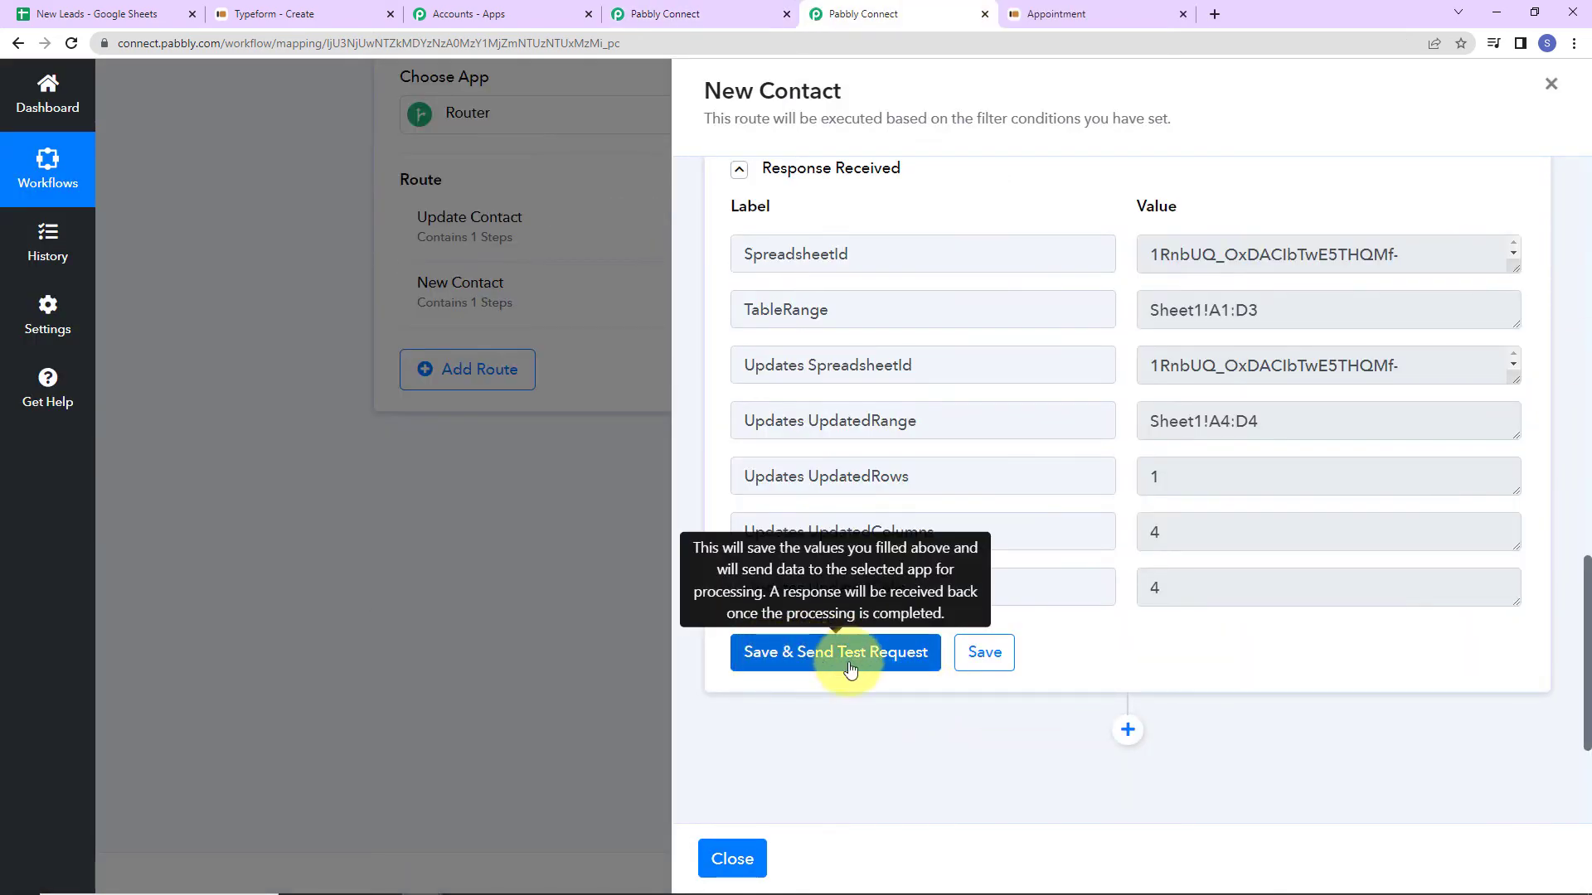
left_click(74, 15)
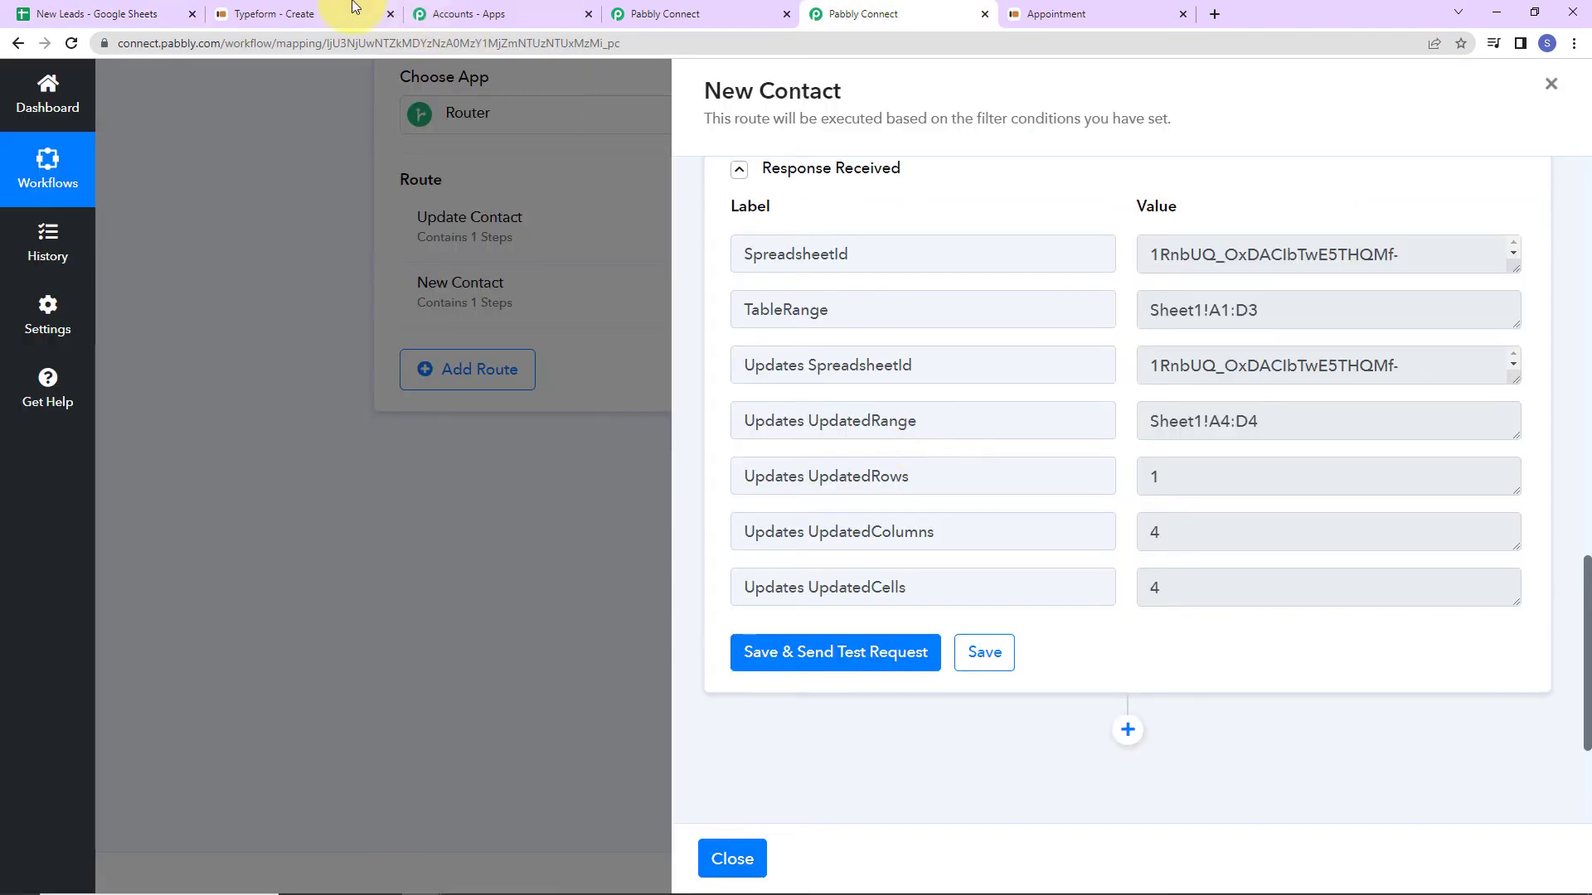
Copy the Typeform form's public link and open the Appointment form in a new tab.
left_click(313, 8)
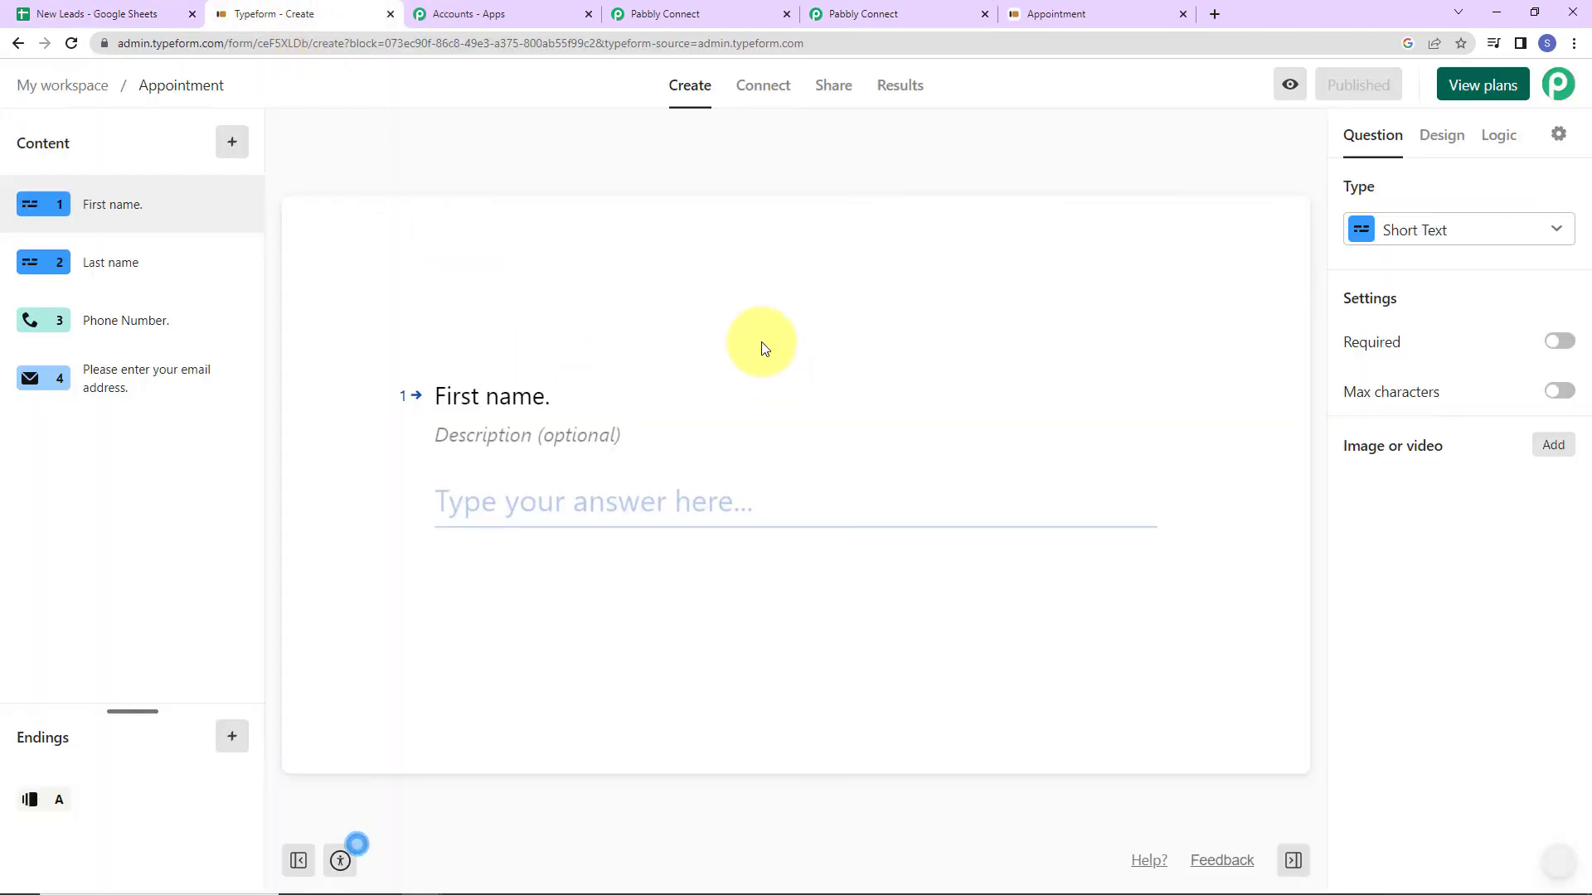
left_click(838, 89)
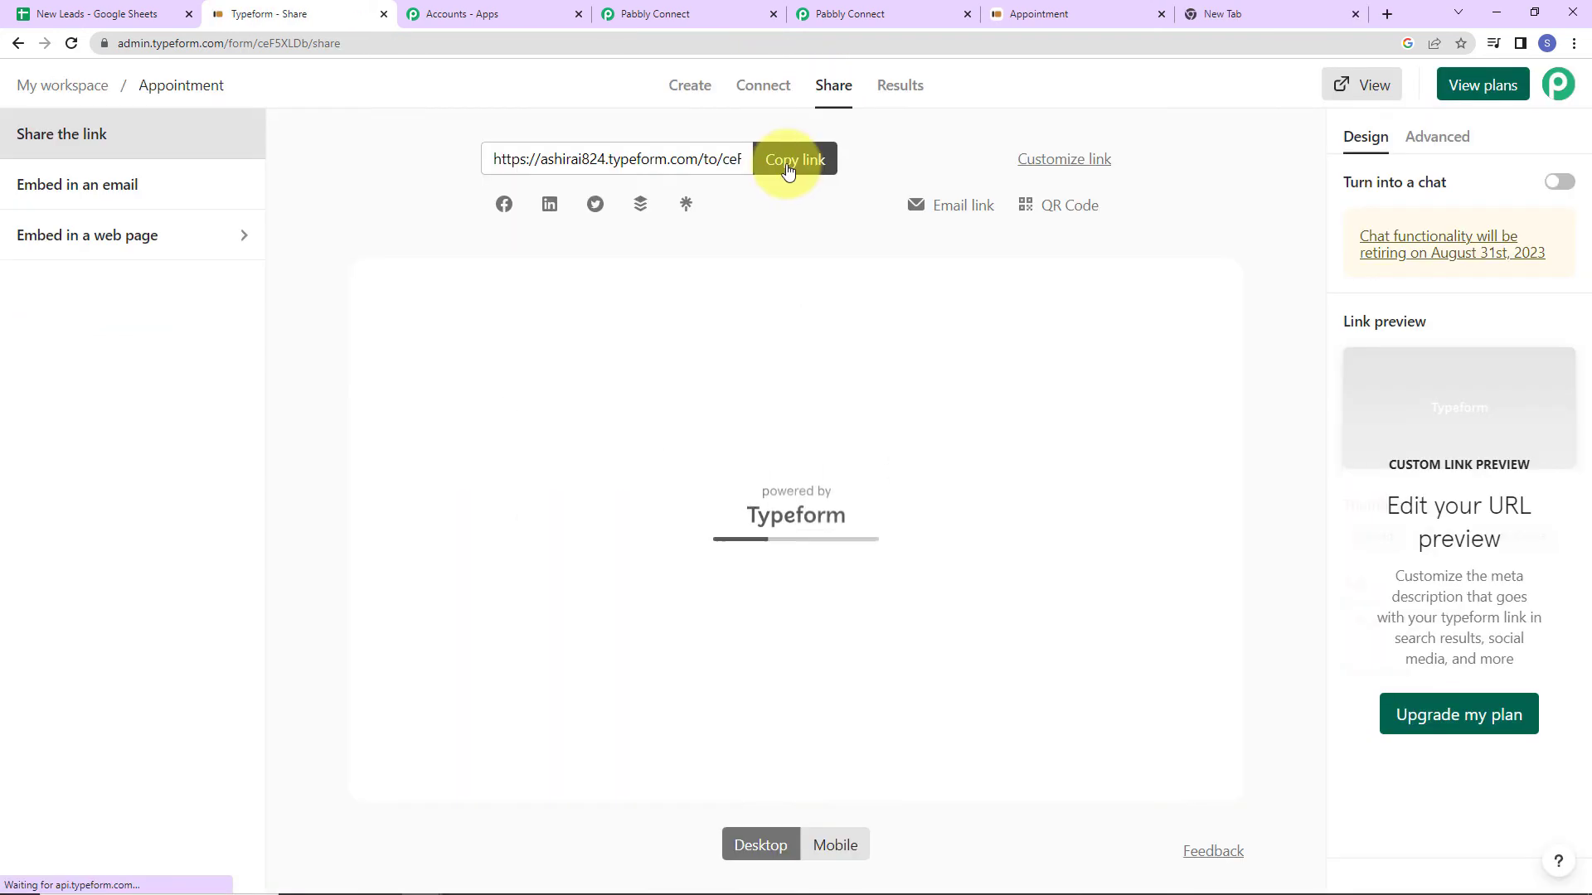
left_click(792, 158)
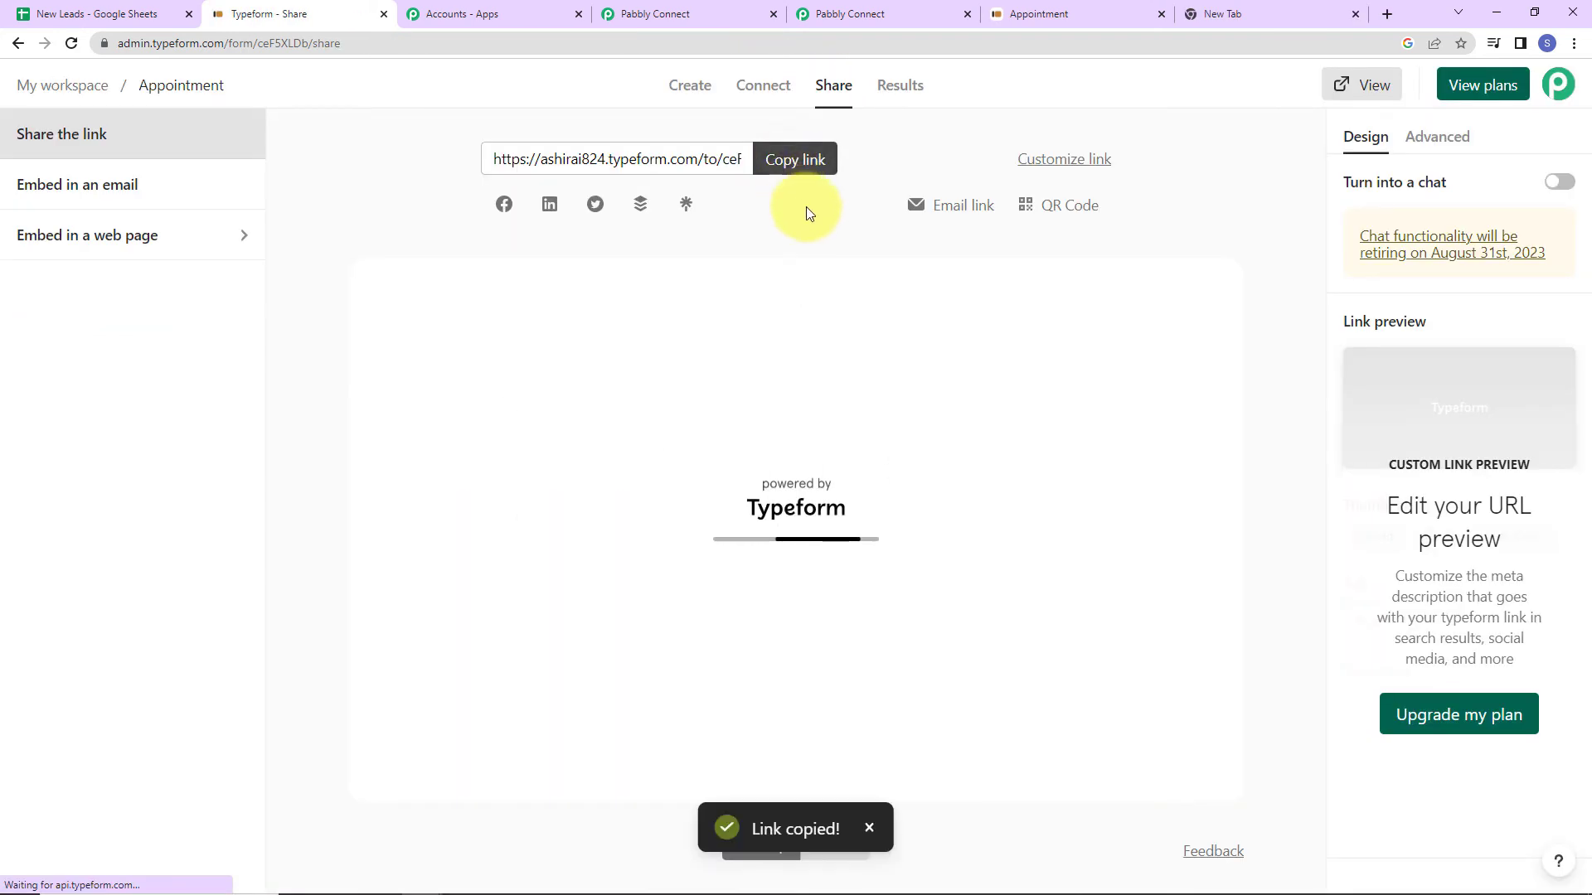
left_click(1268, 13)
left_click(966, 42)
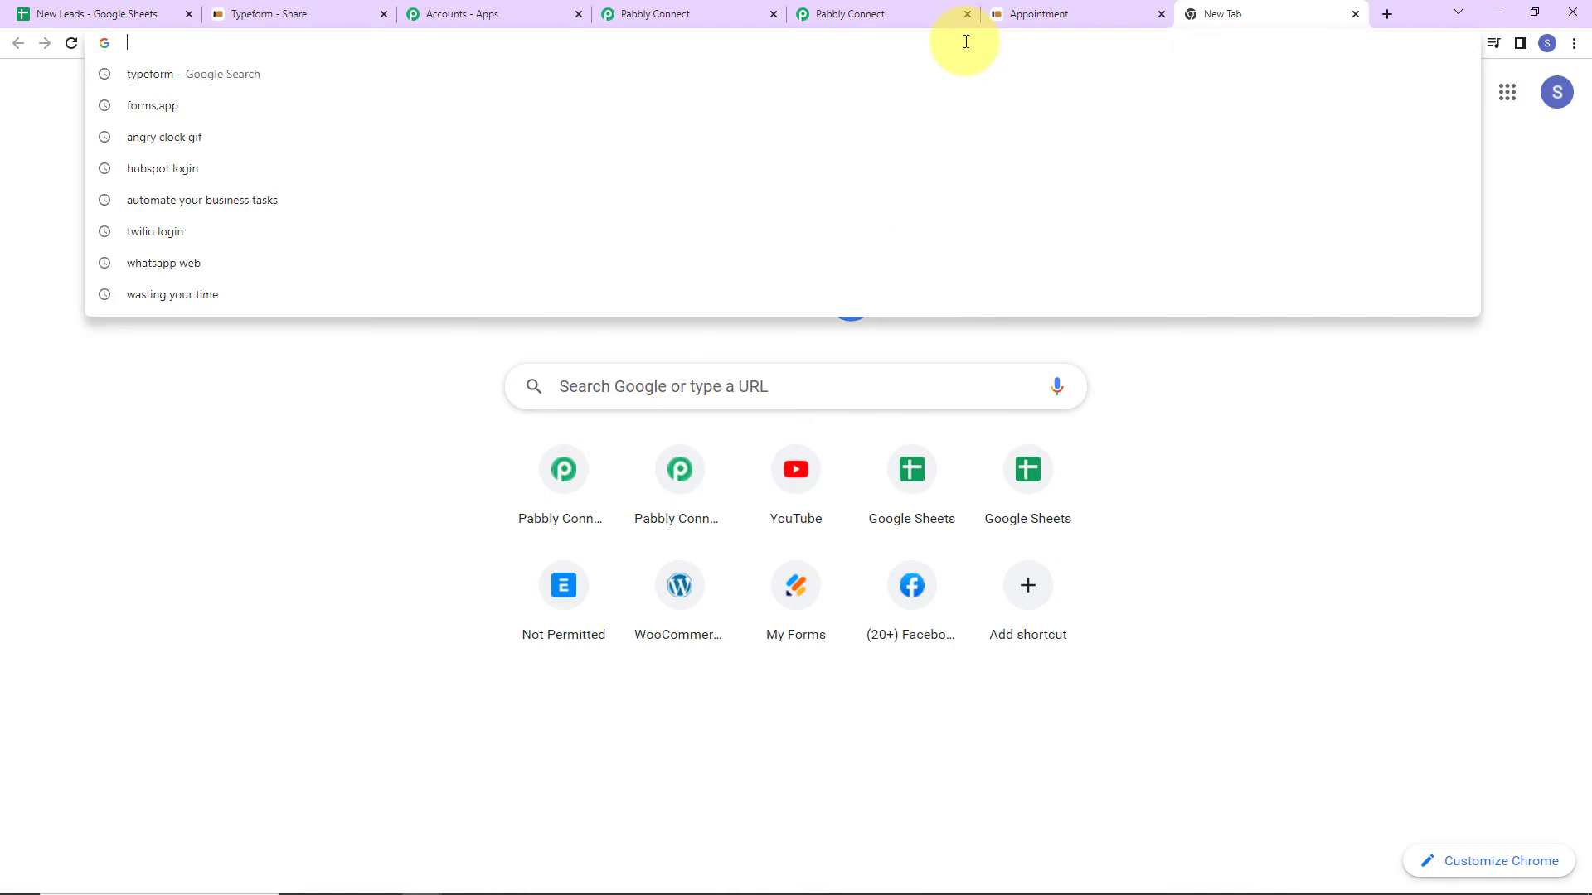
key("ctrl+v")
key("Return")
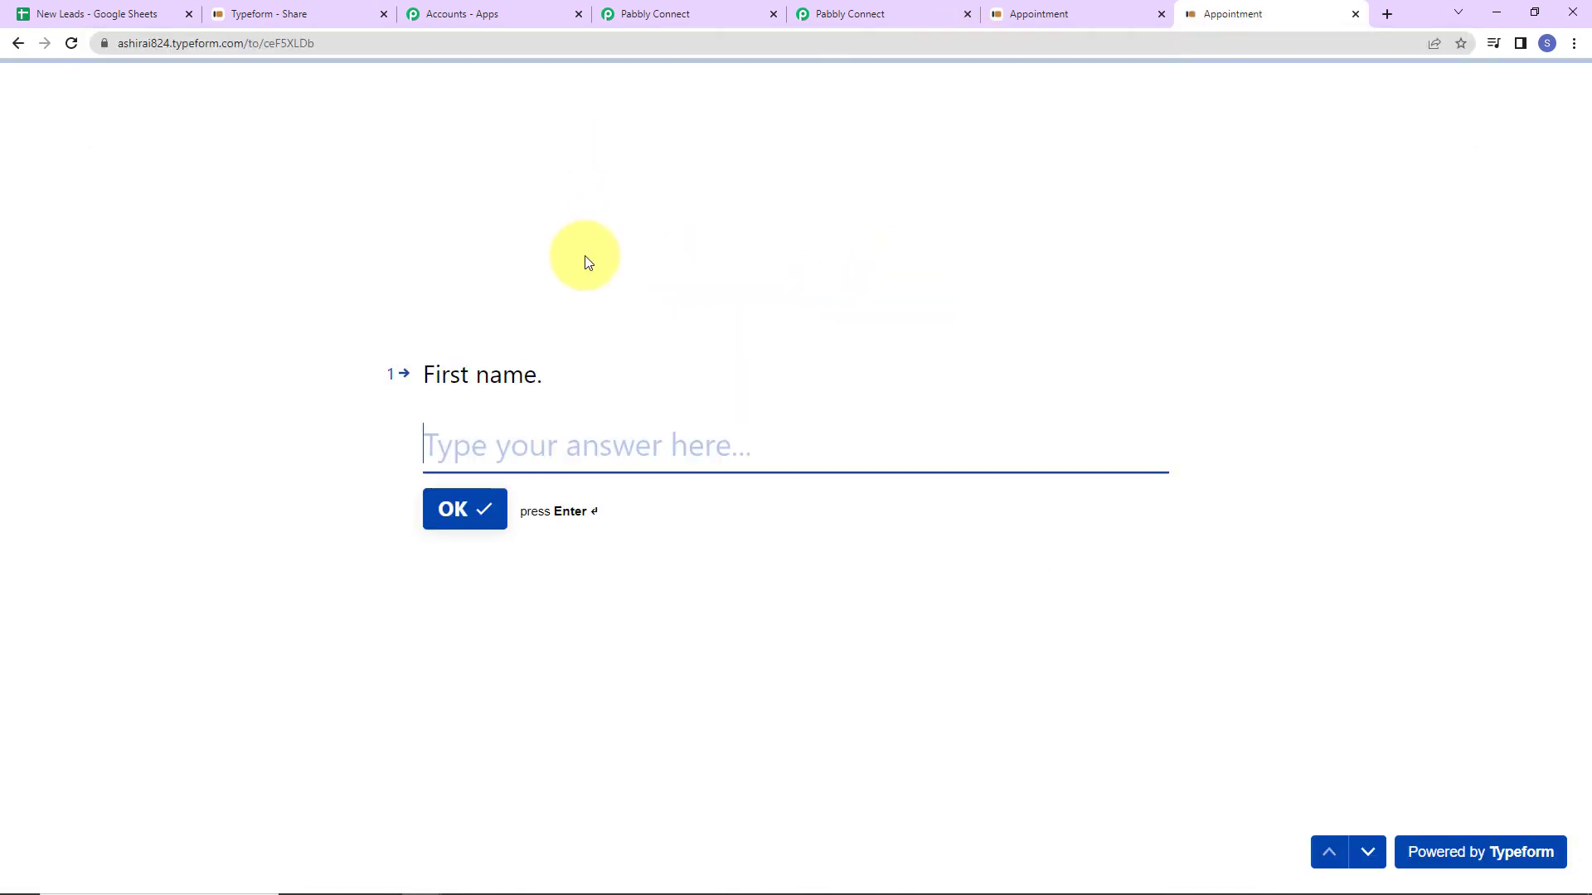
Answer first name Demo and last name Type, skip the phone, enter an email address, and submit.
type("Demo")
key("Return")
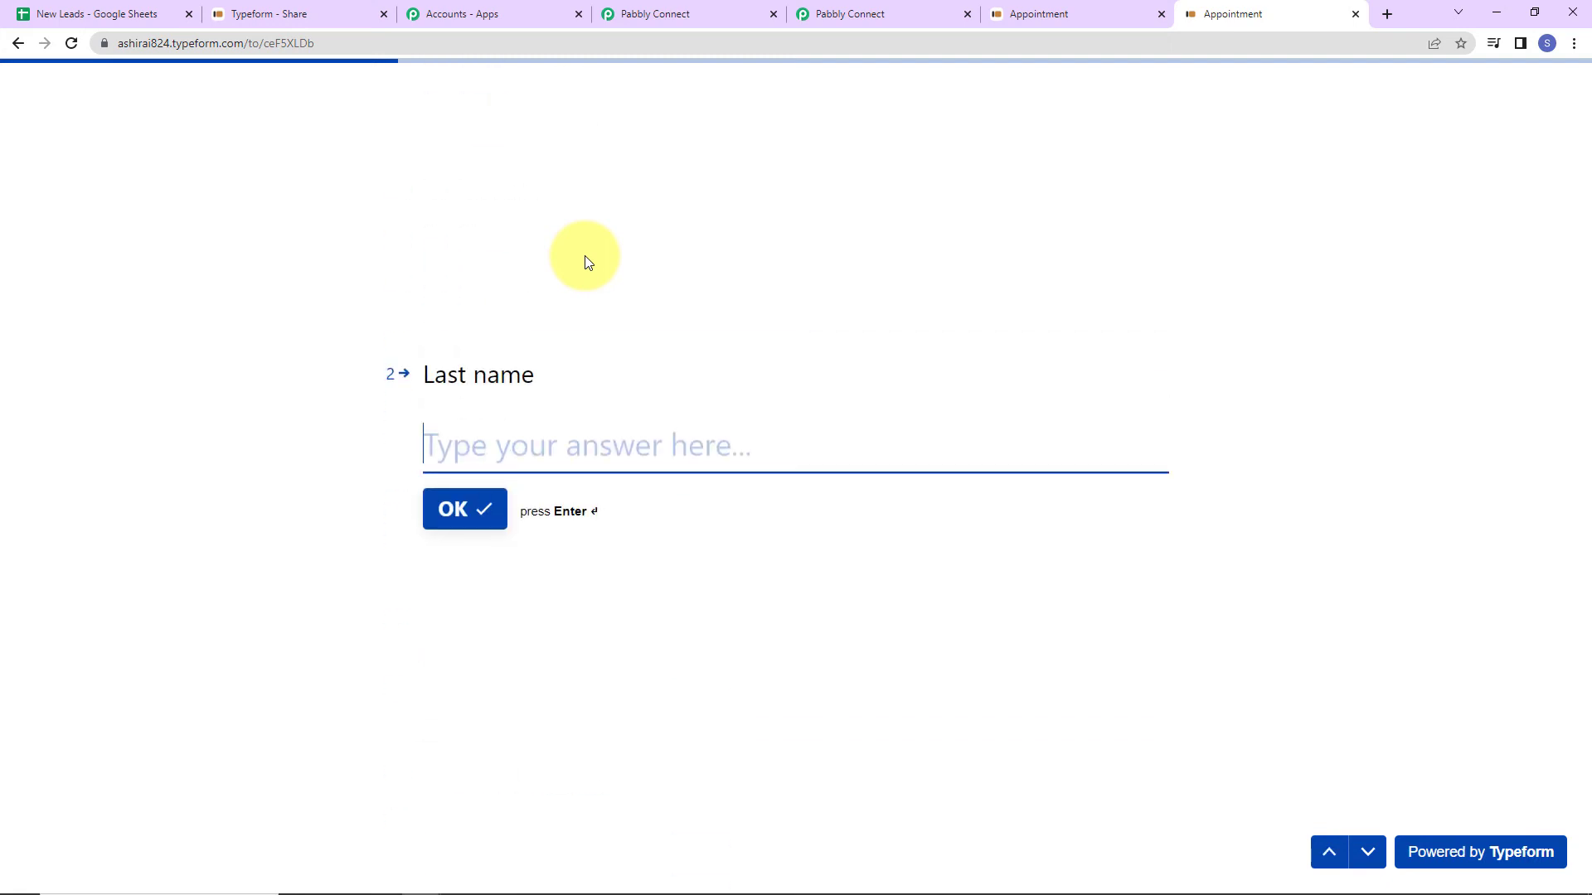
type("Type")
key("Return")
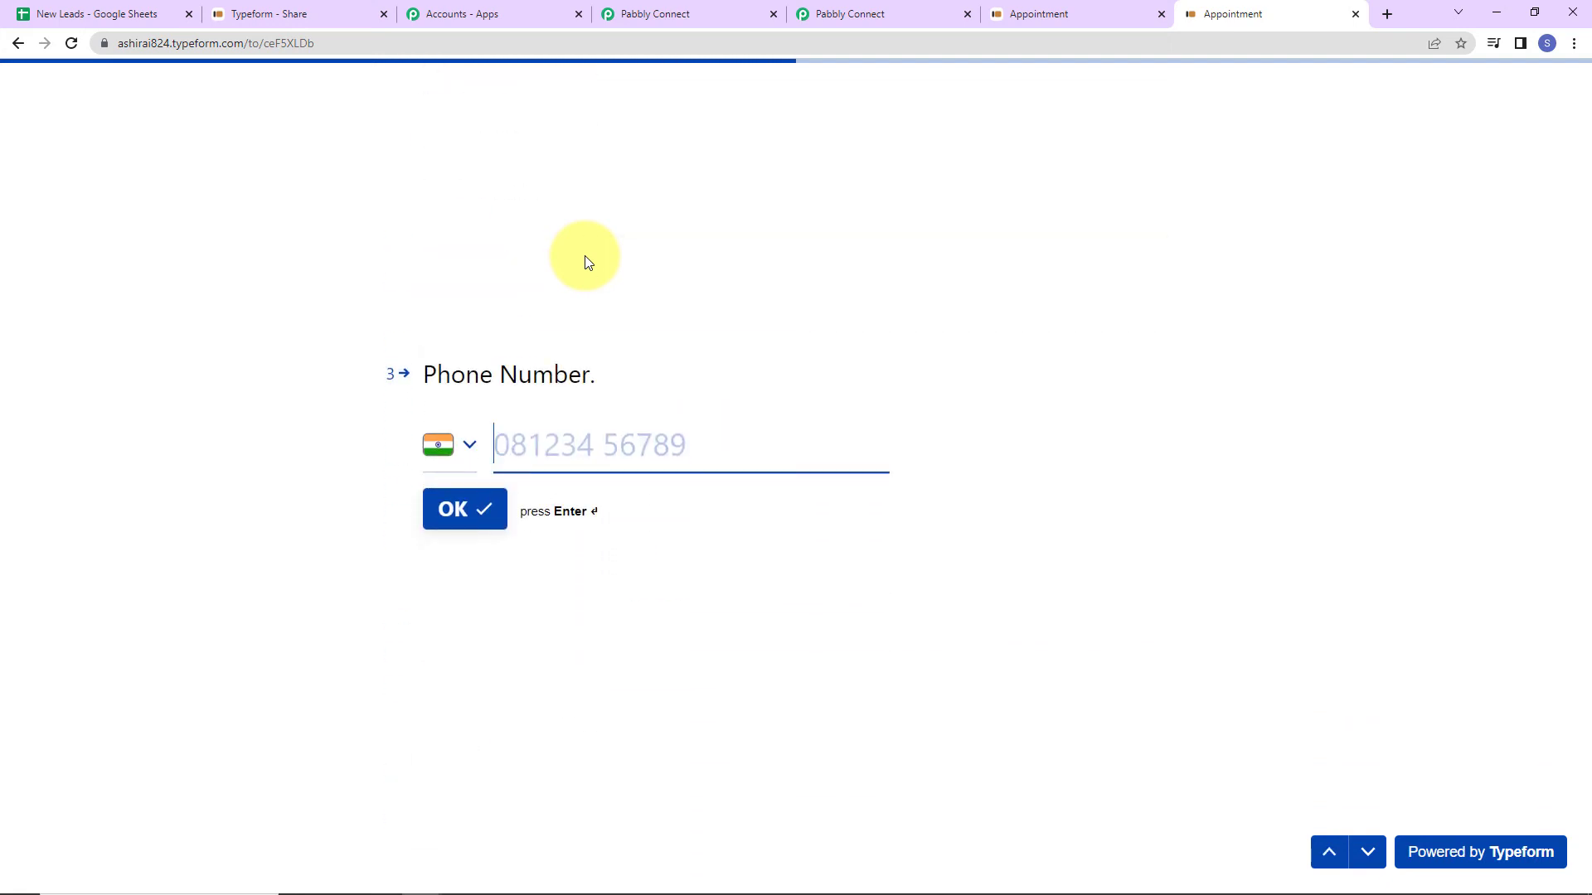
key("Return")
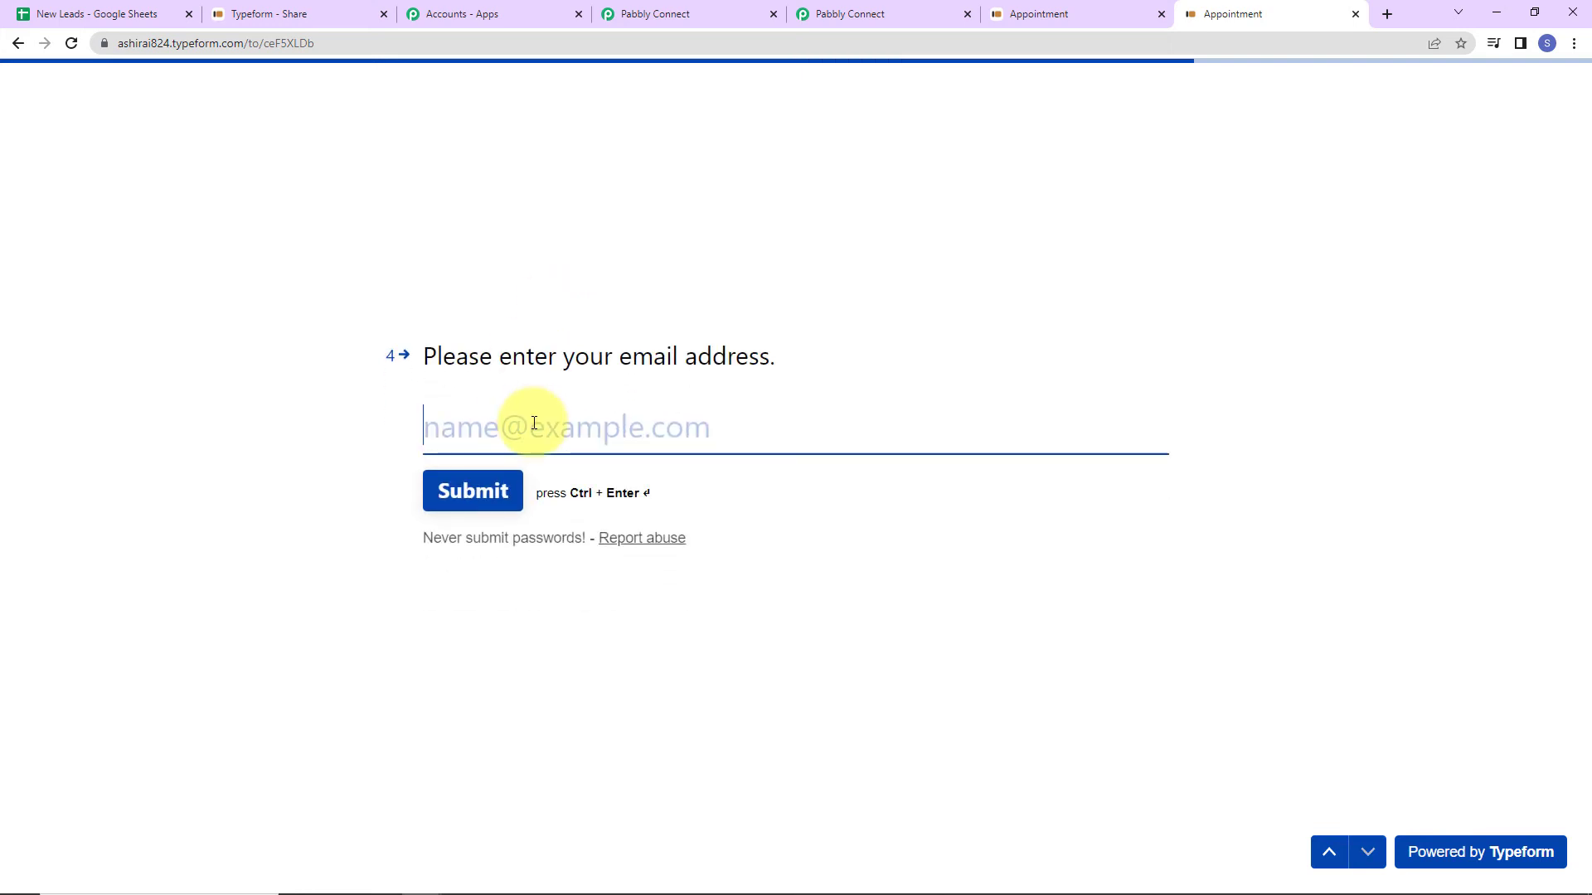
left_click(534, 424)
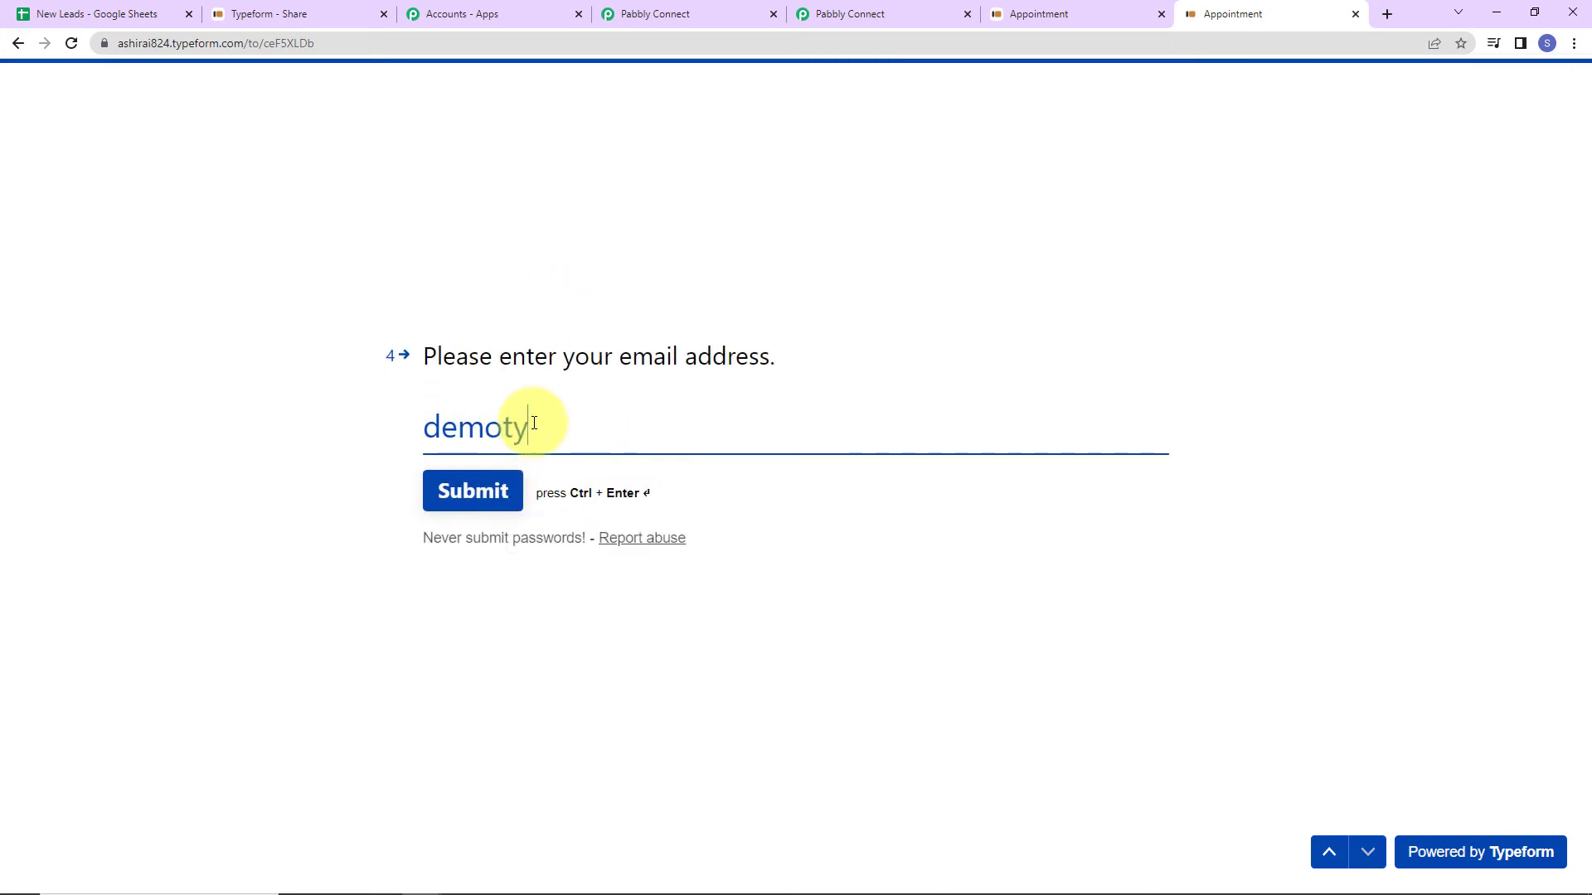
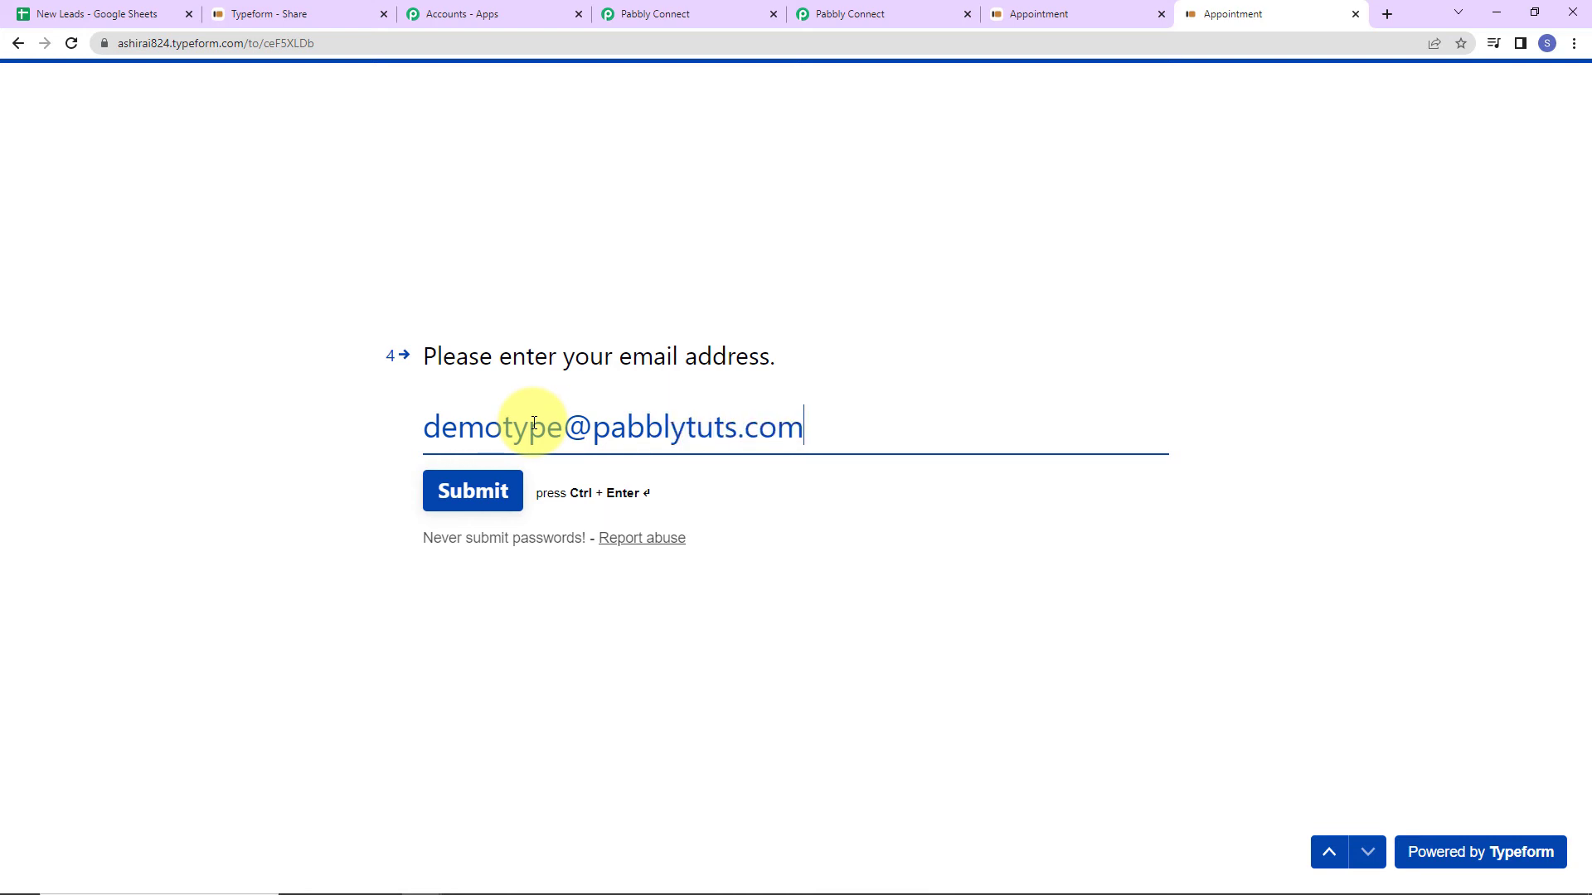
left_click(472, 491)
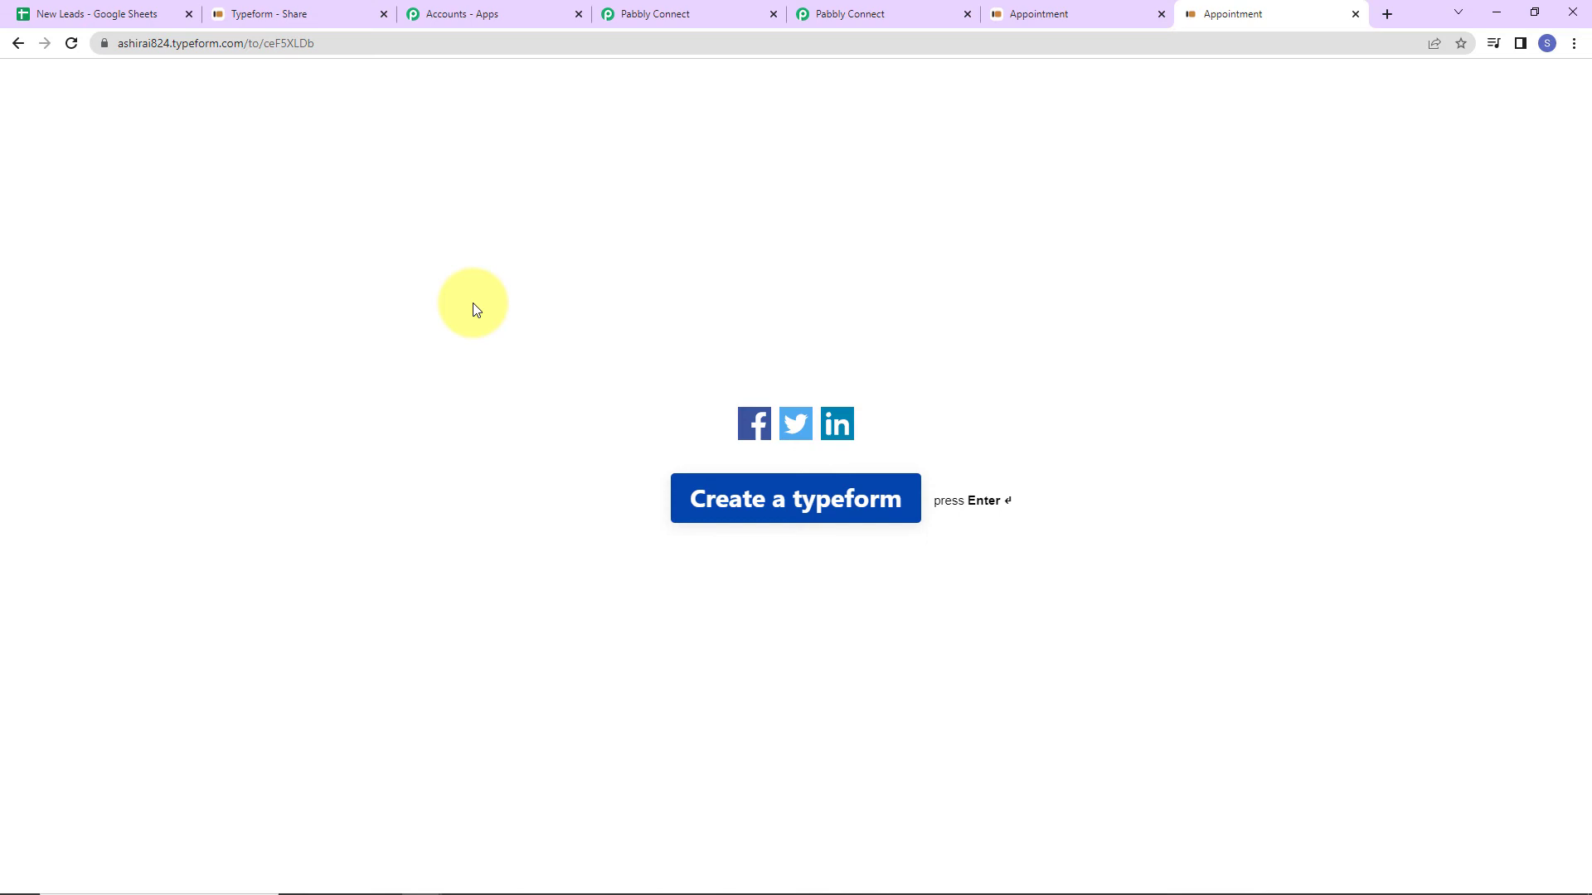
Copy the new Demo Type row's email from cell C5 in New Leads, then return to Typeform.
left_click(134, 18)
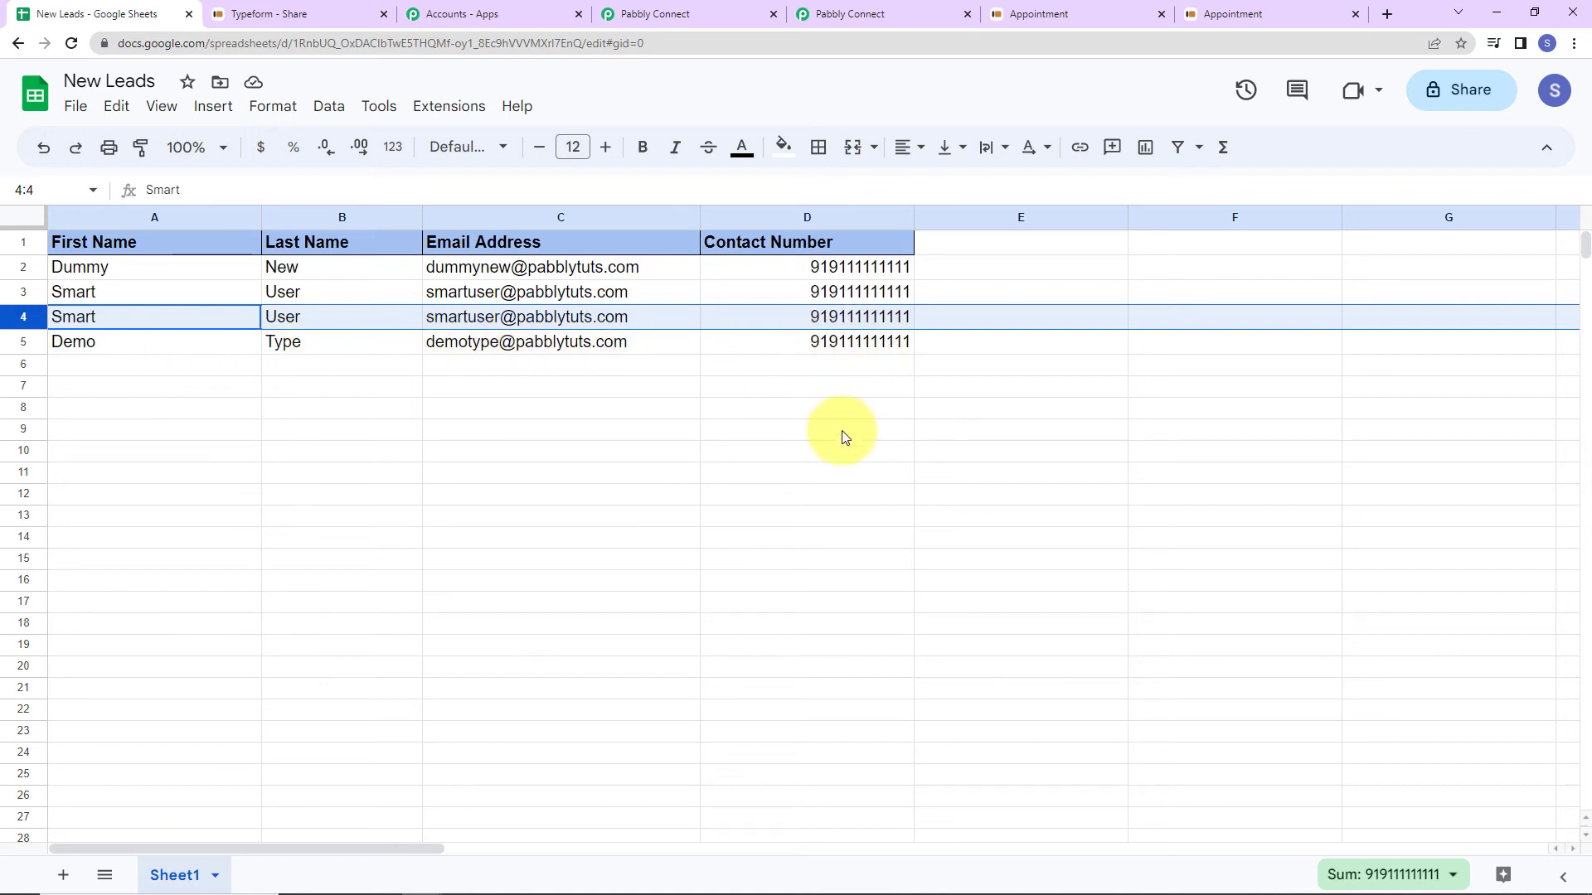
left_click(500, 345)
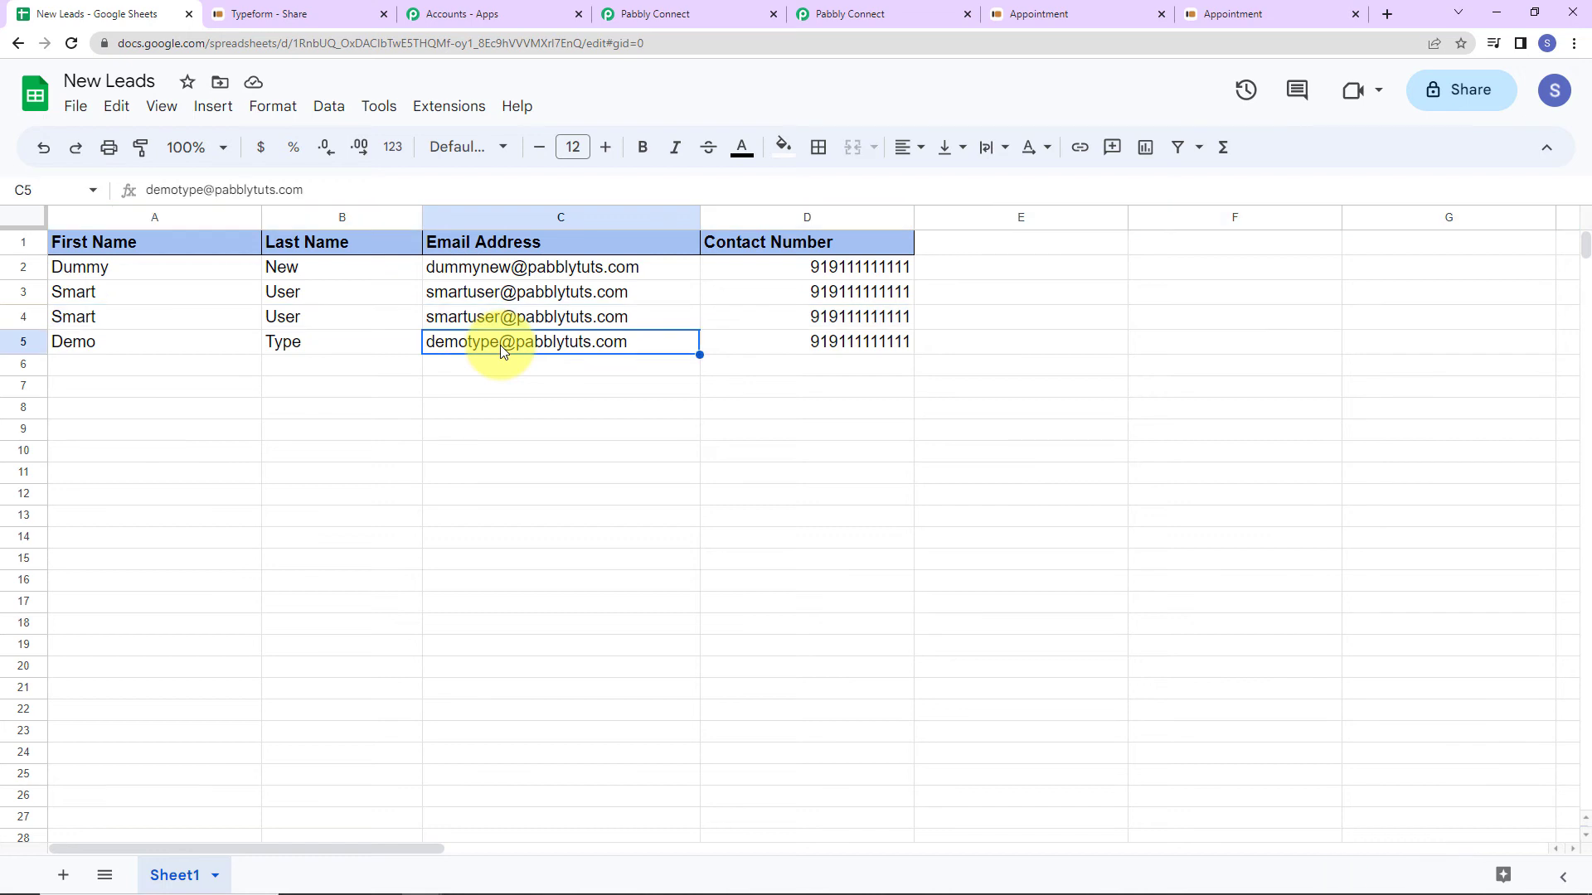
right_click(500, 345)
left_click(539, 200)
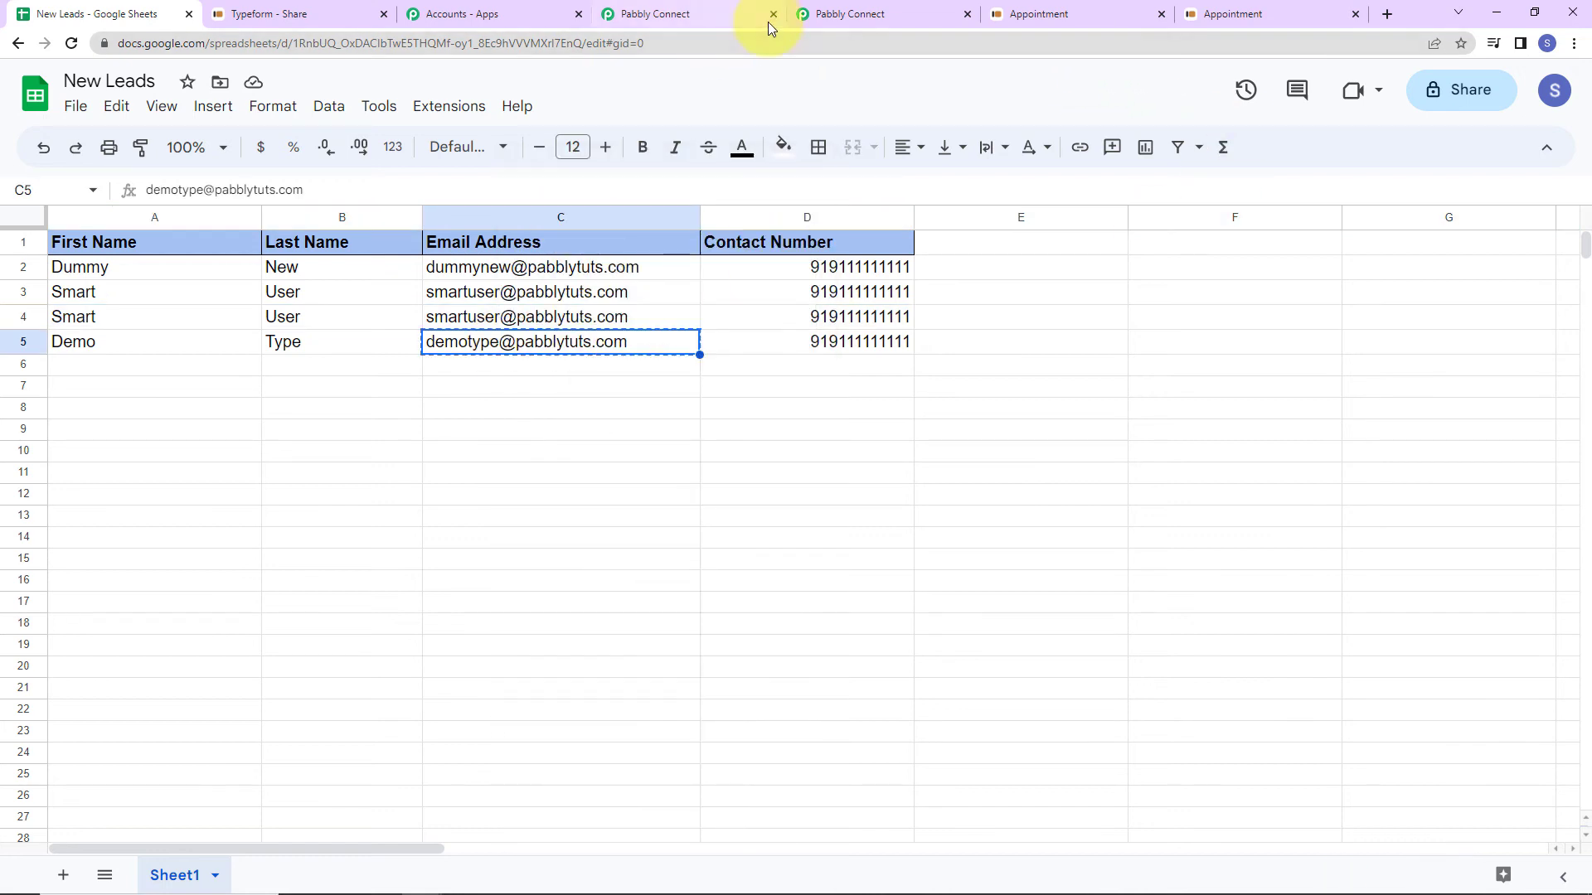
left_click(323, 12)
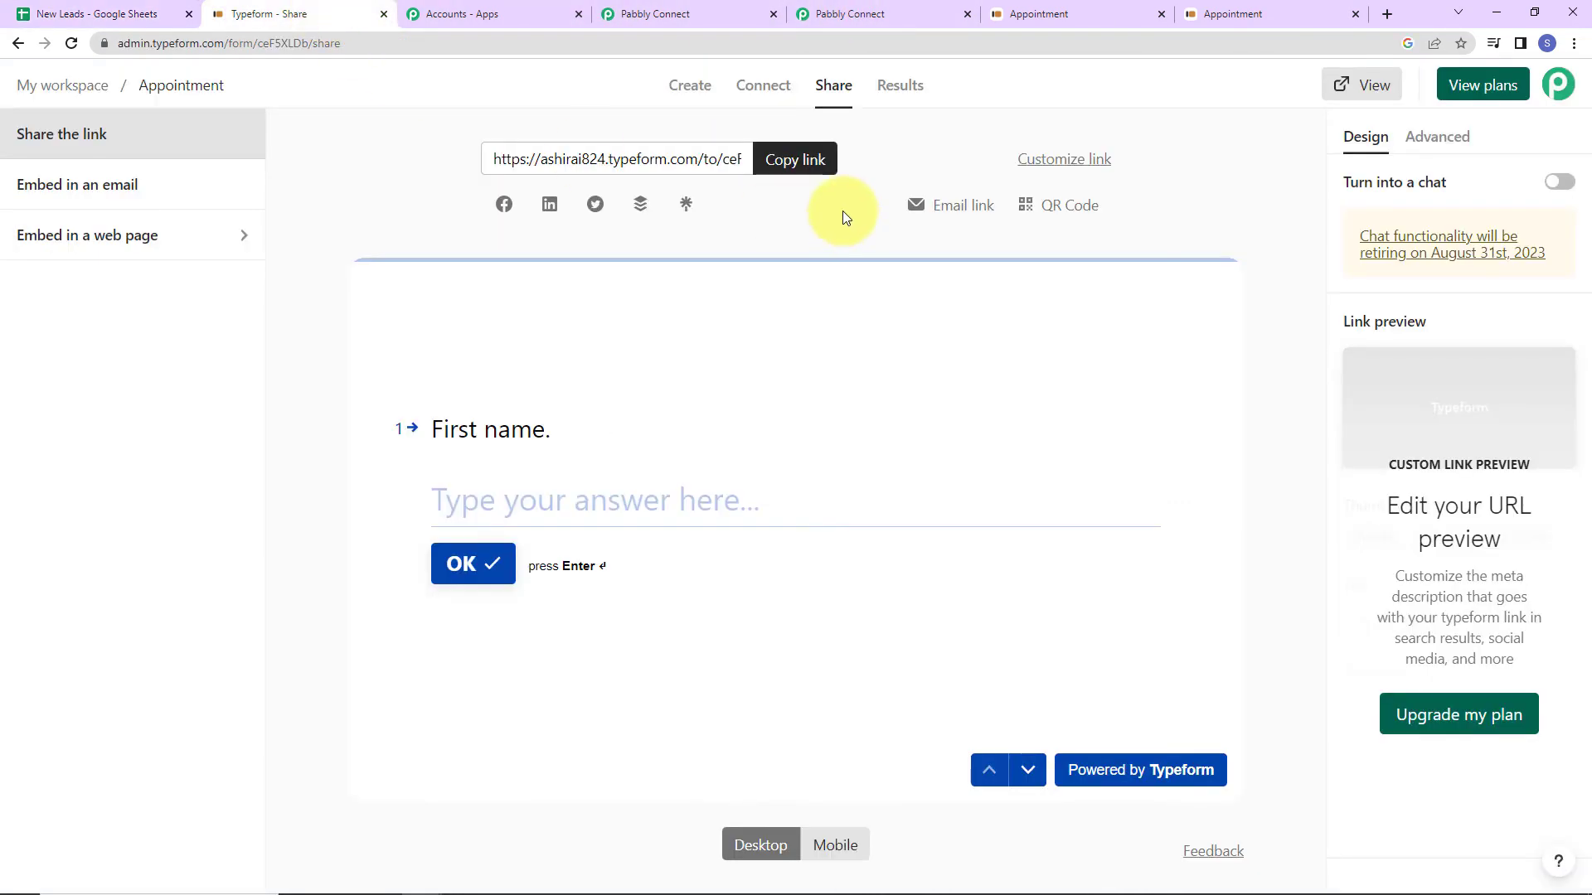
Copy the Appointment form link and load it in a new browser tab.
left_click(817, 161)
left_click(1389, 13)
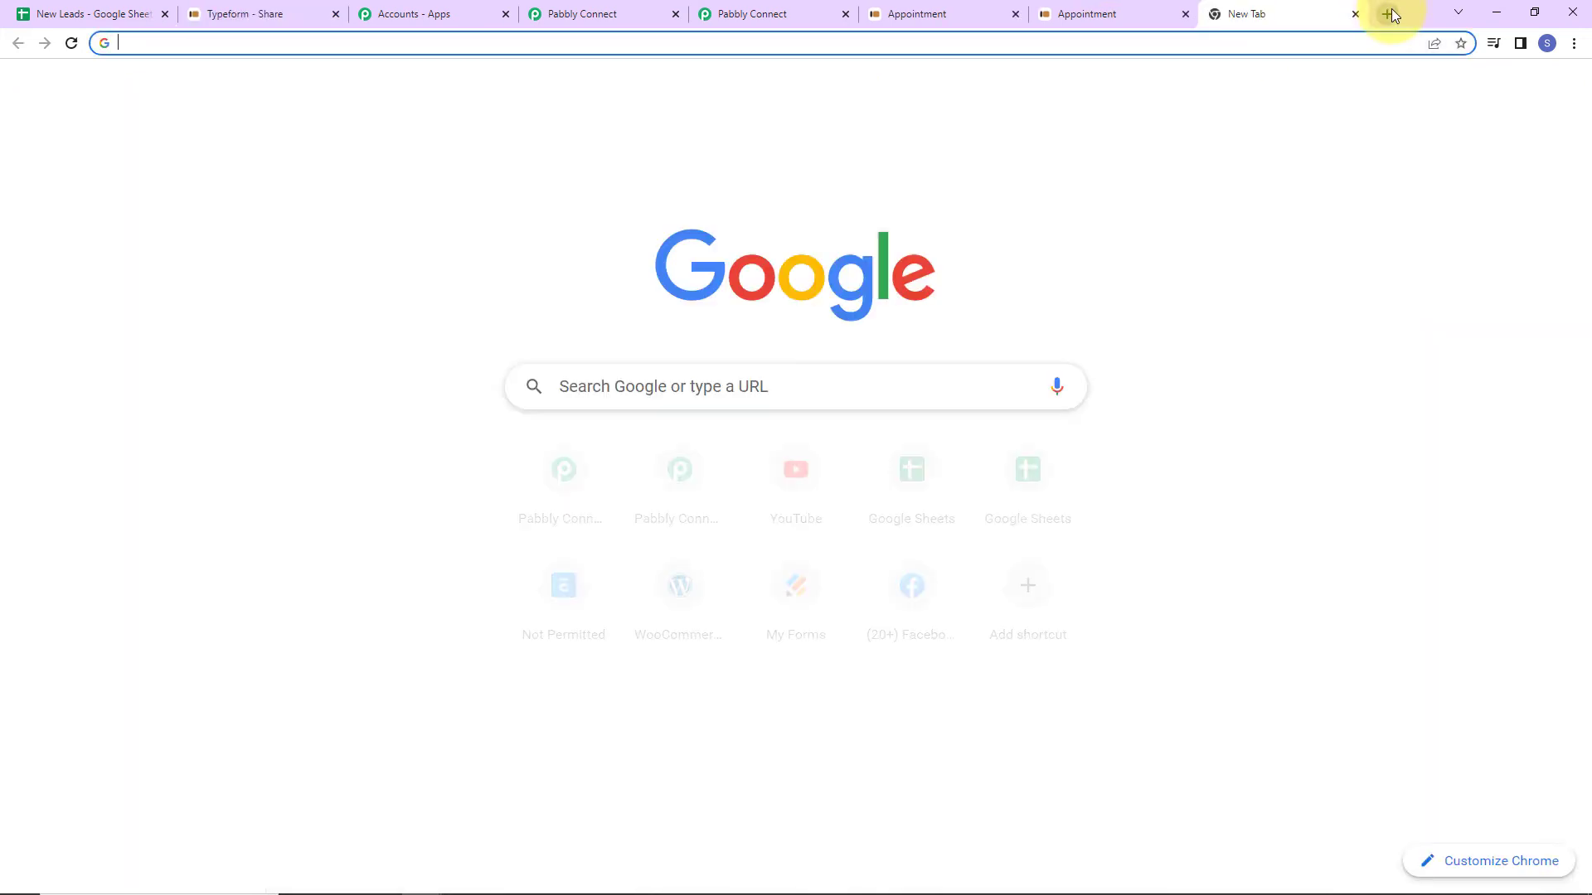
key("ctrl+v")
key("Return")
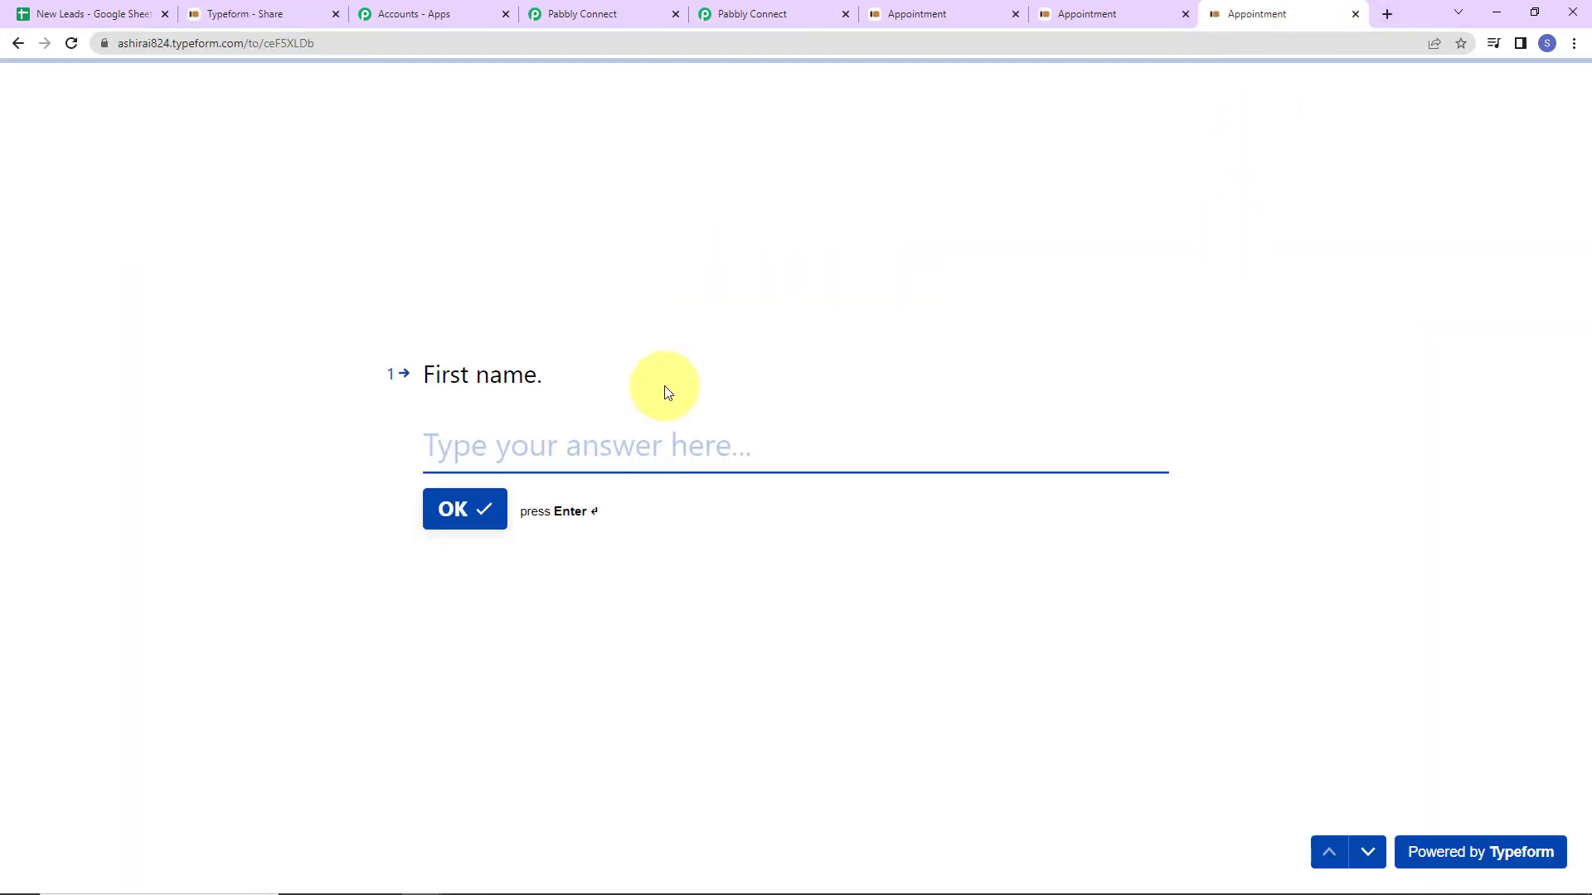
Answer Demo and Type1, skip the phone, enter the row 5 email address, and submit.
type("Demo")
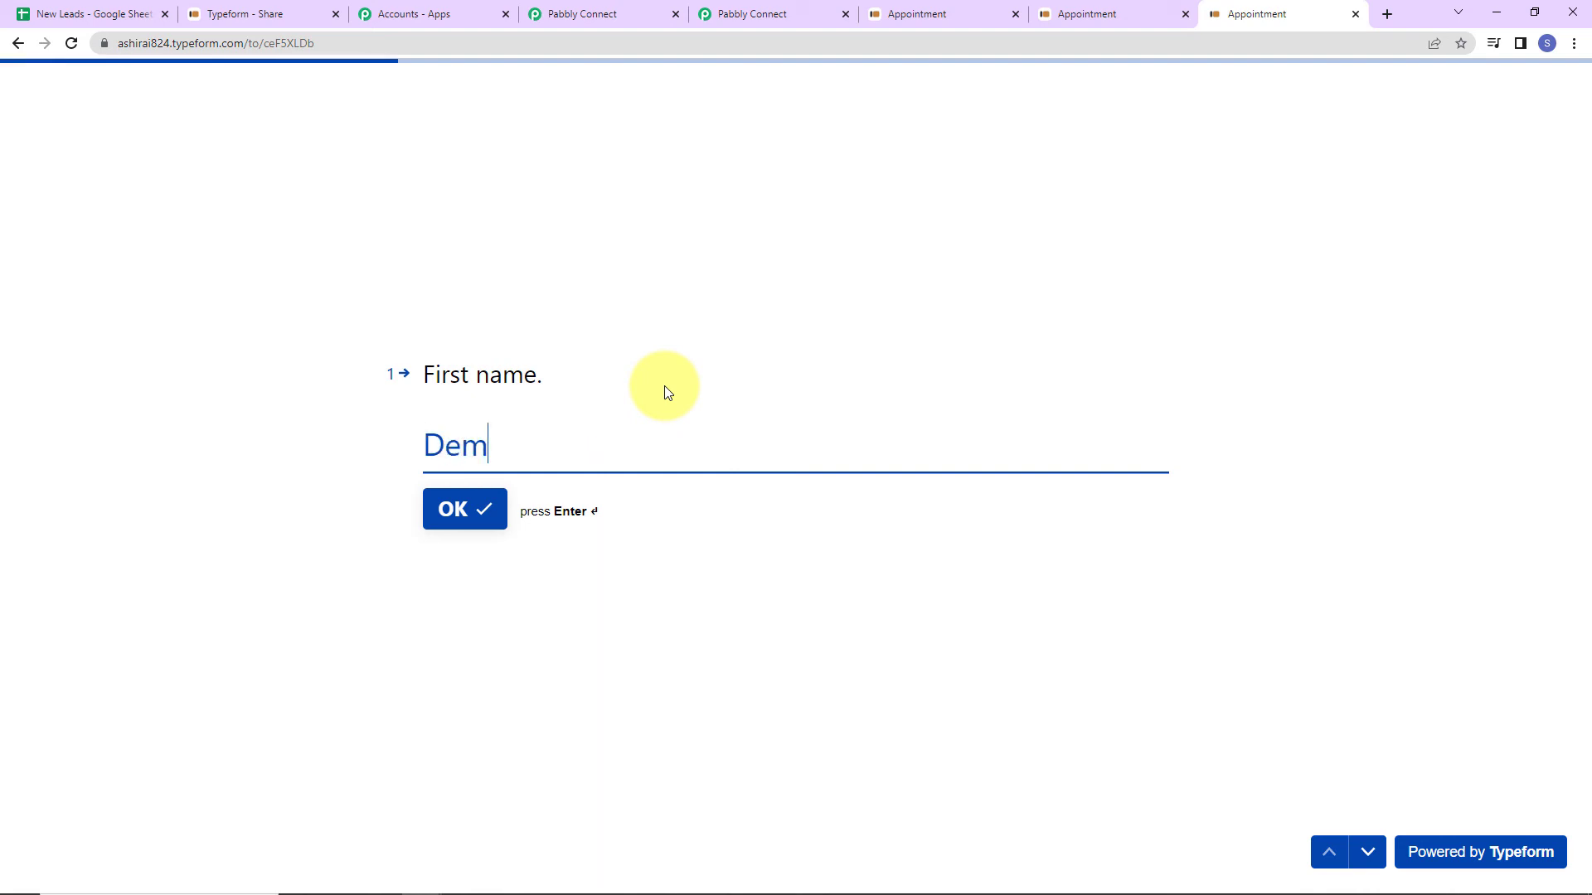
key("Return")
type("Type1")
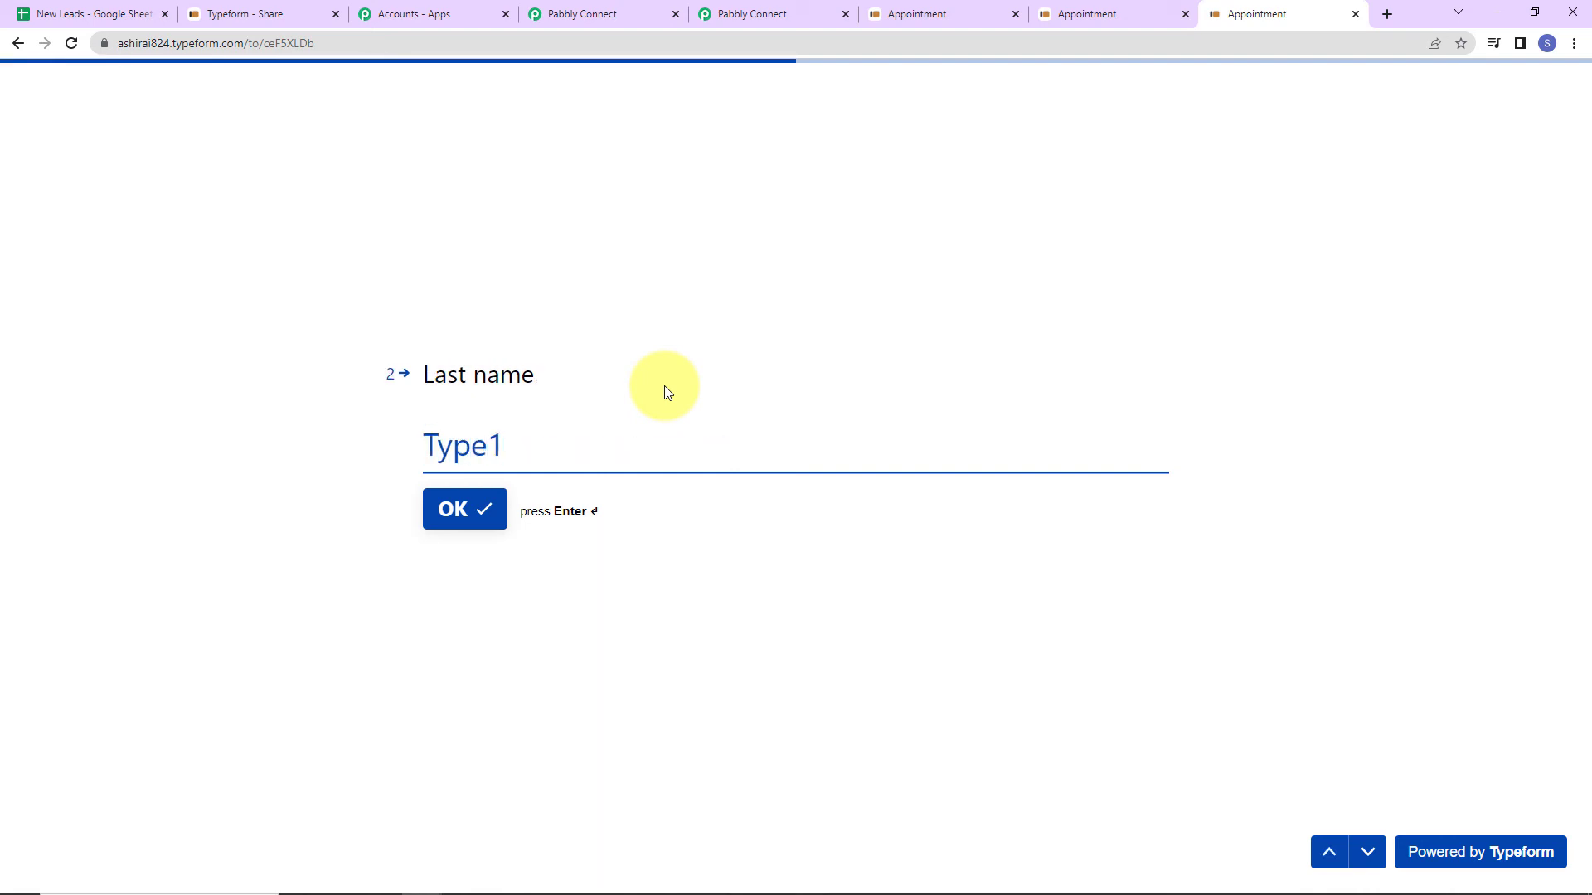
key("Return")
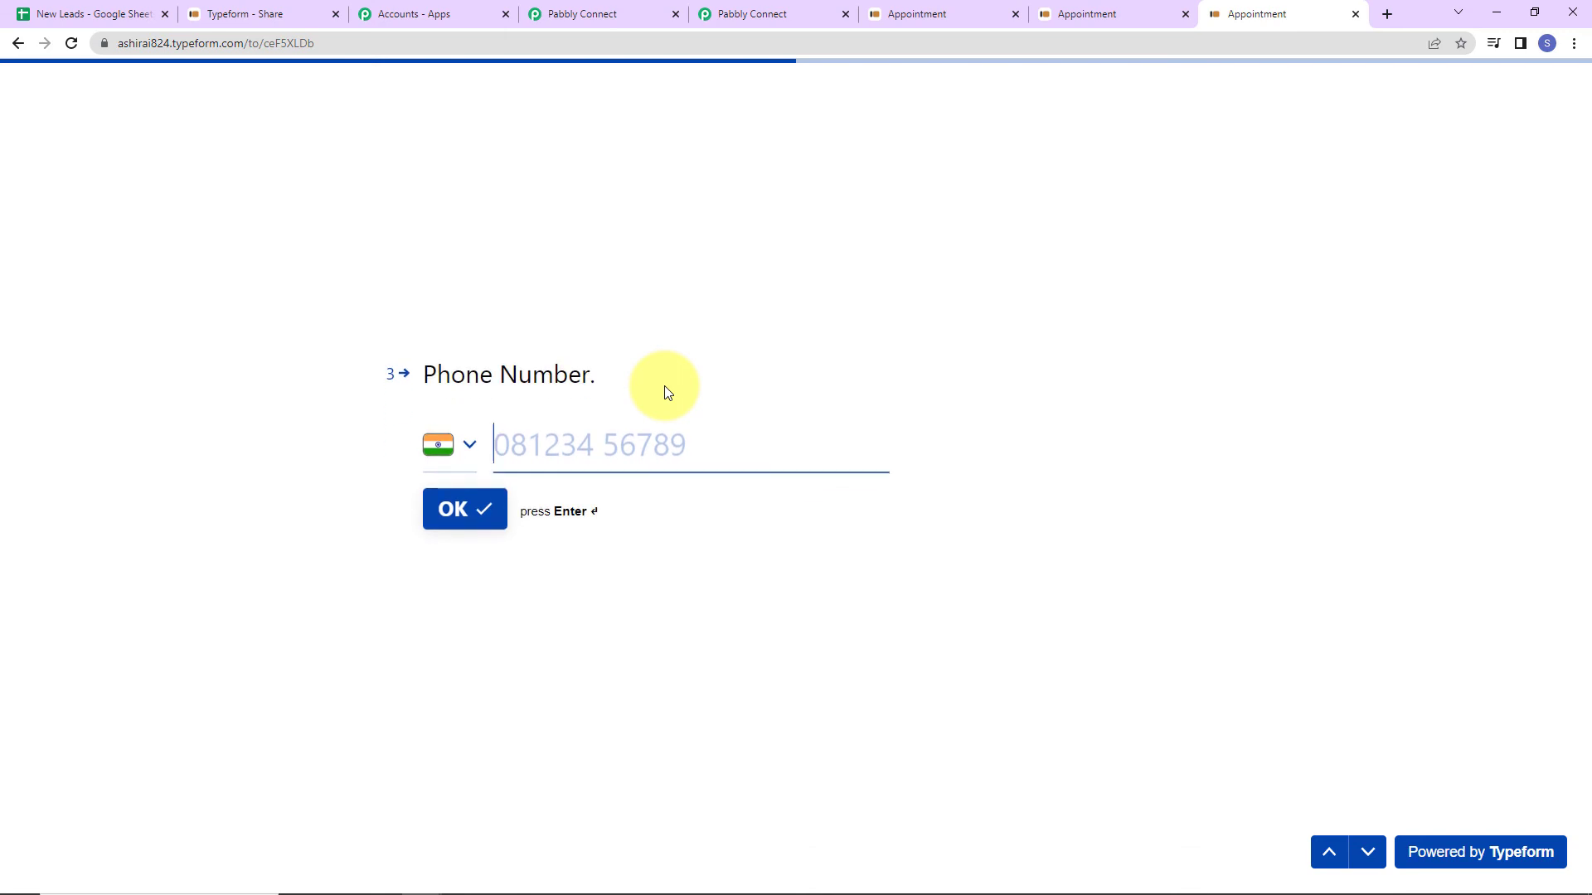
key("Return")
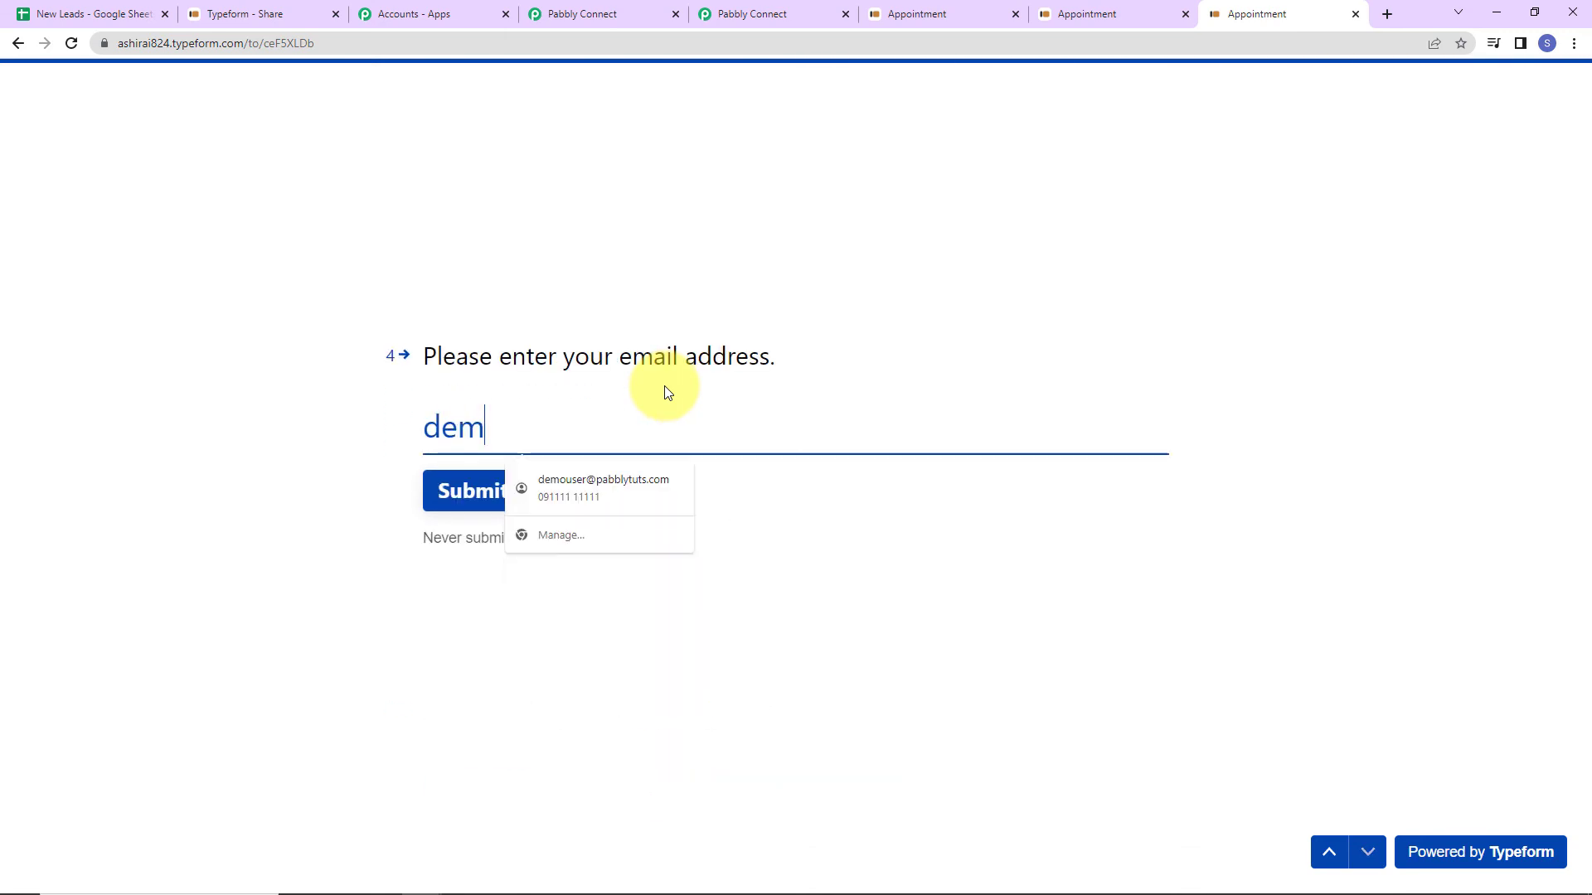
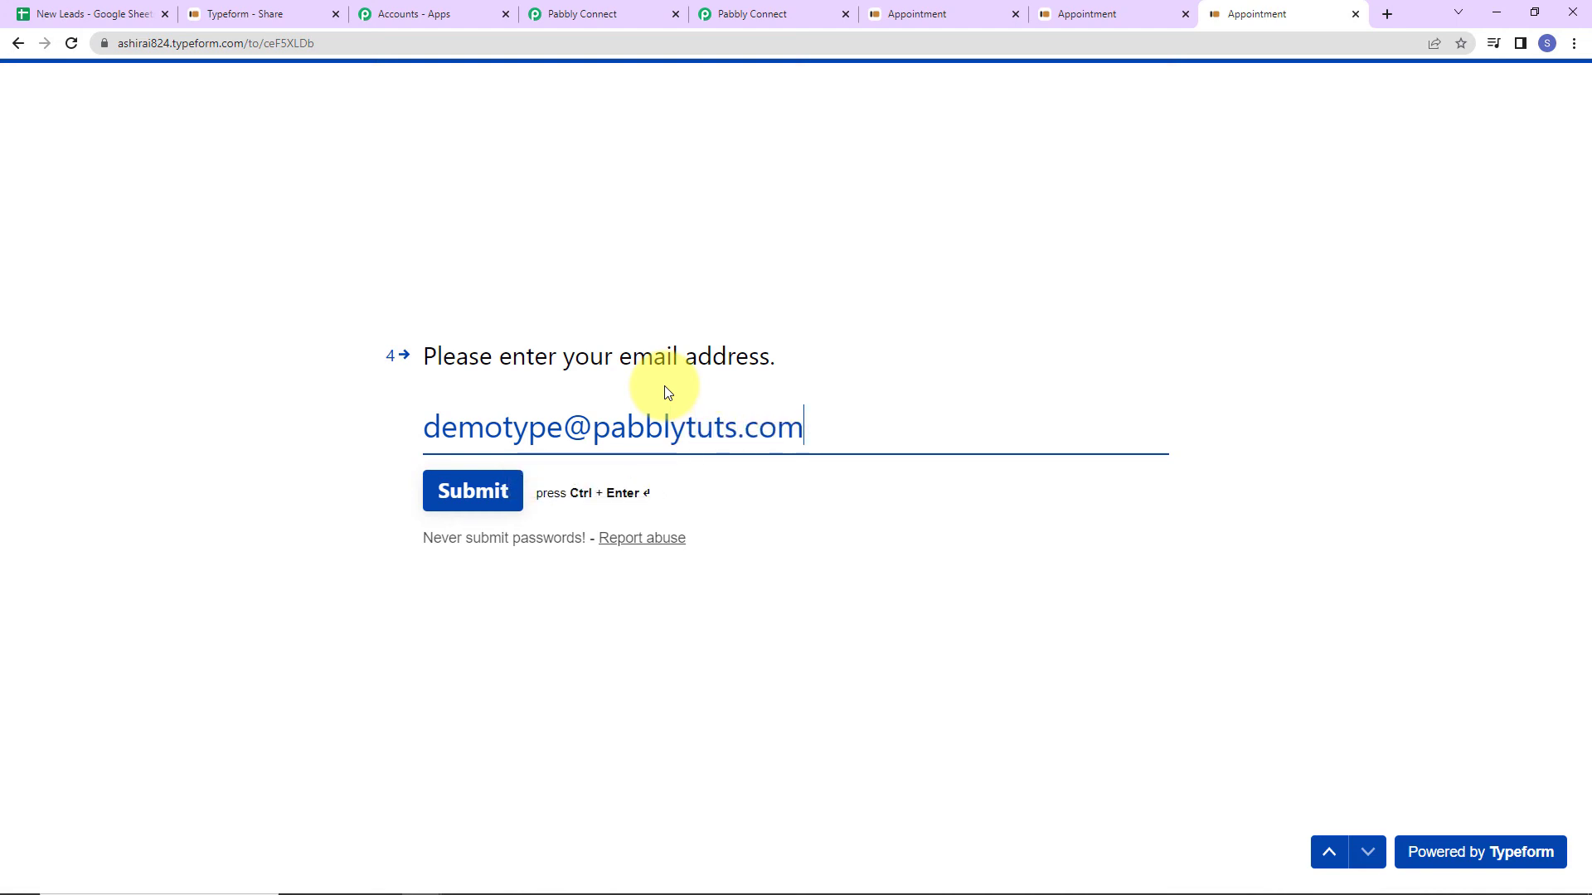
left_click(493, 504)
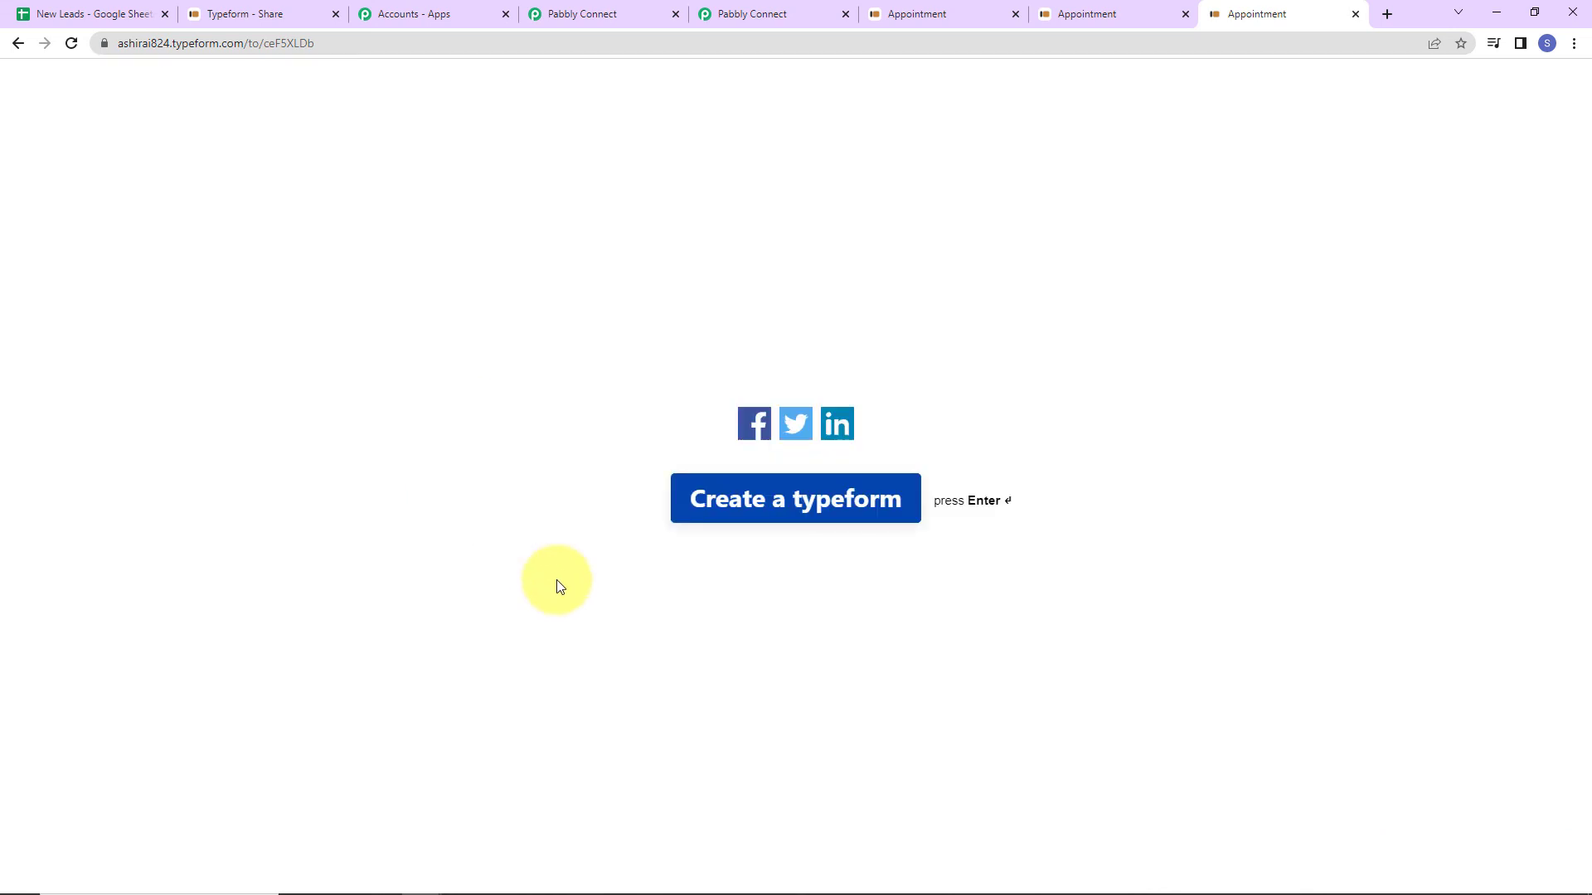
Check that row 5 of New Leads now reads Demo Type1, then go back to Pabbly Connect.
left_click(121, 18)
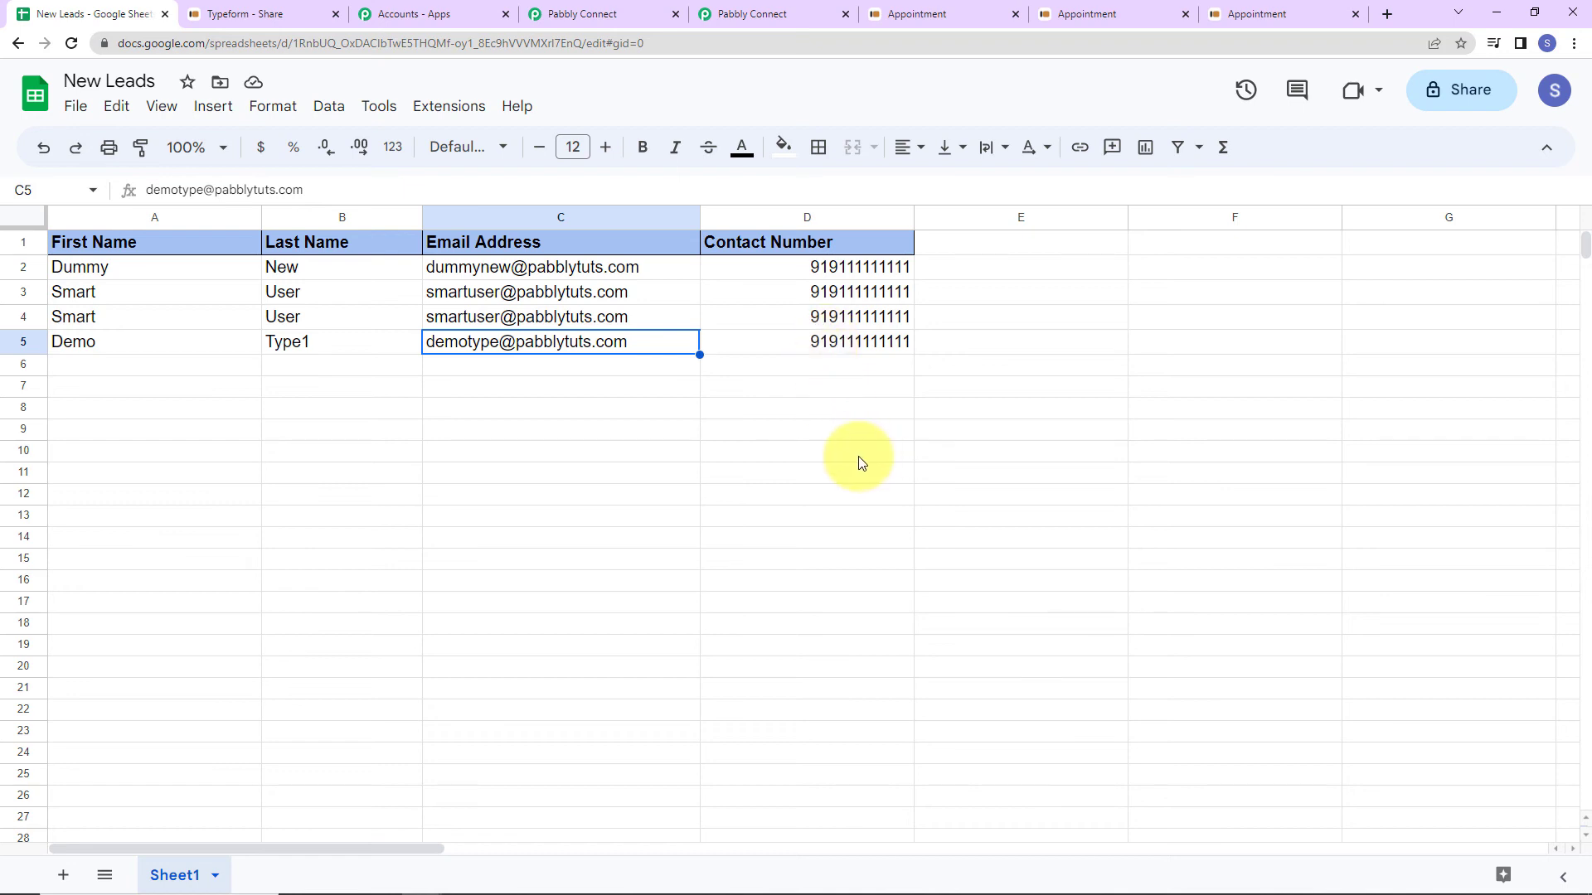
left_click(821, 14)
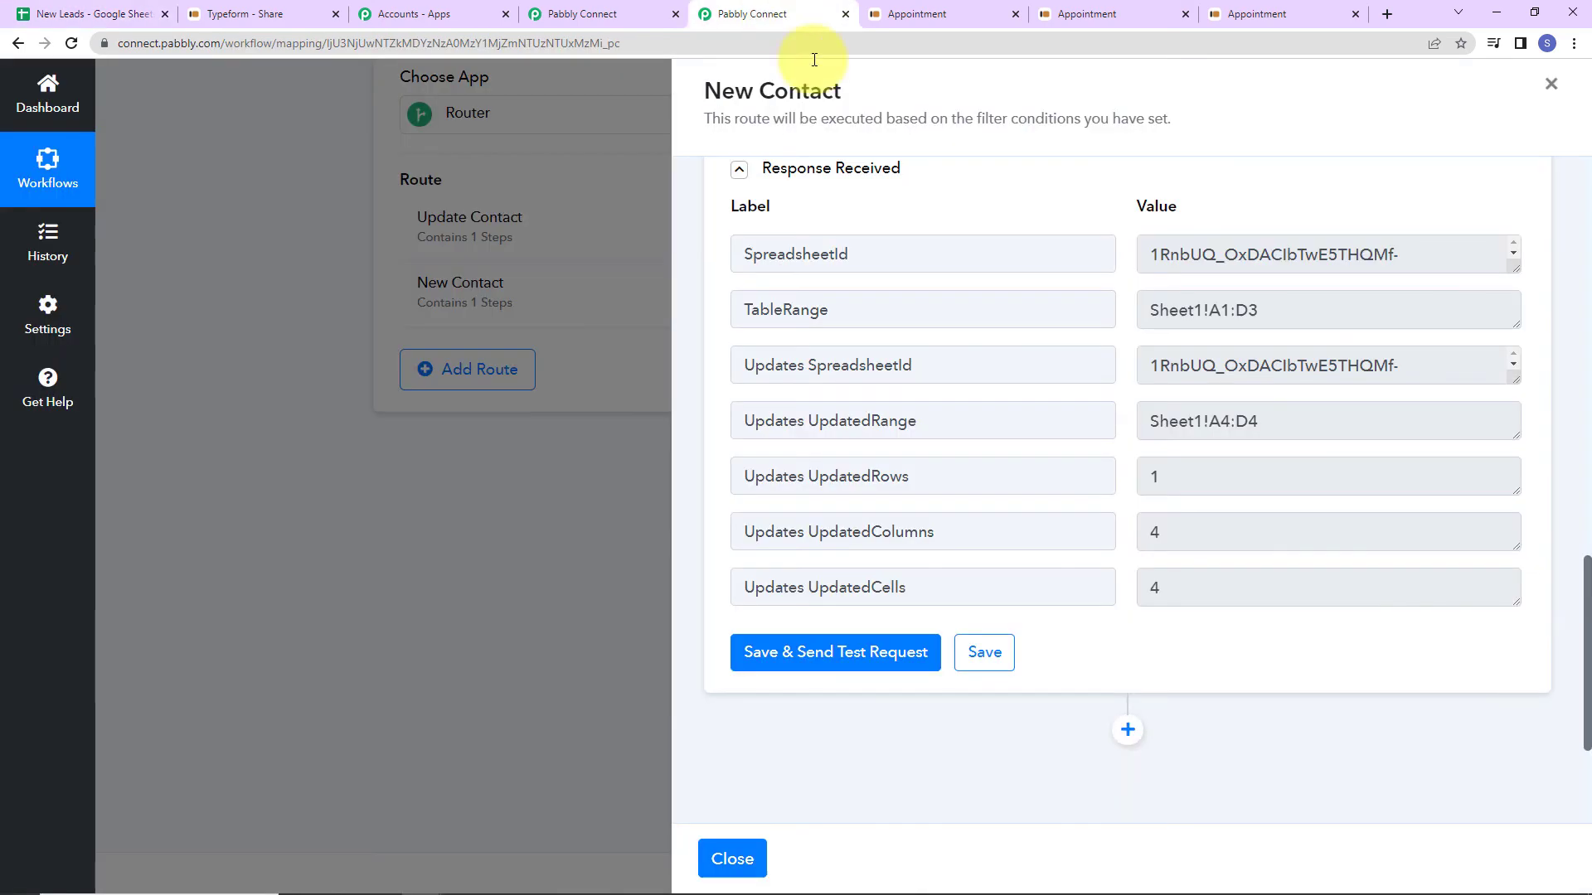
Close the New Contact route panel and collapse the Typeform trigger step.
left_click(1551, 84)
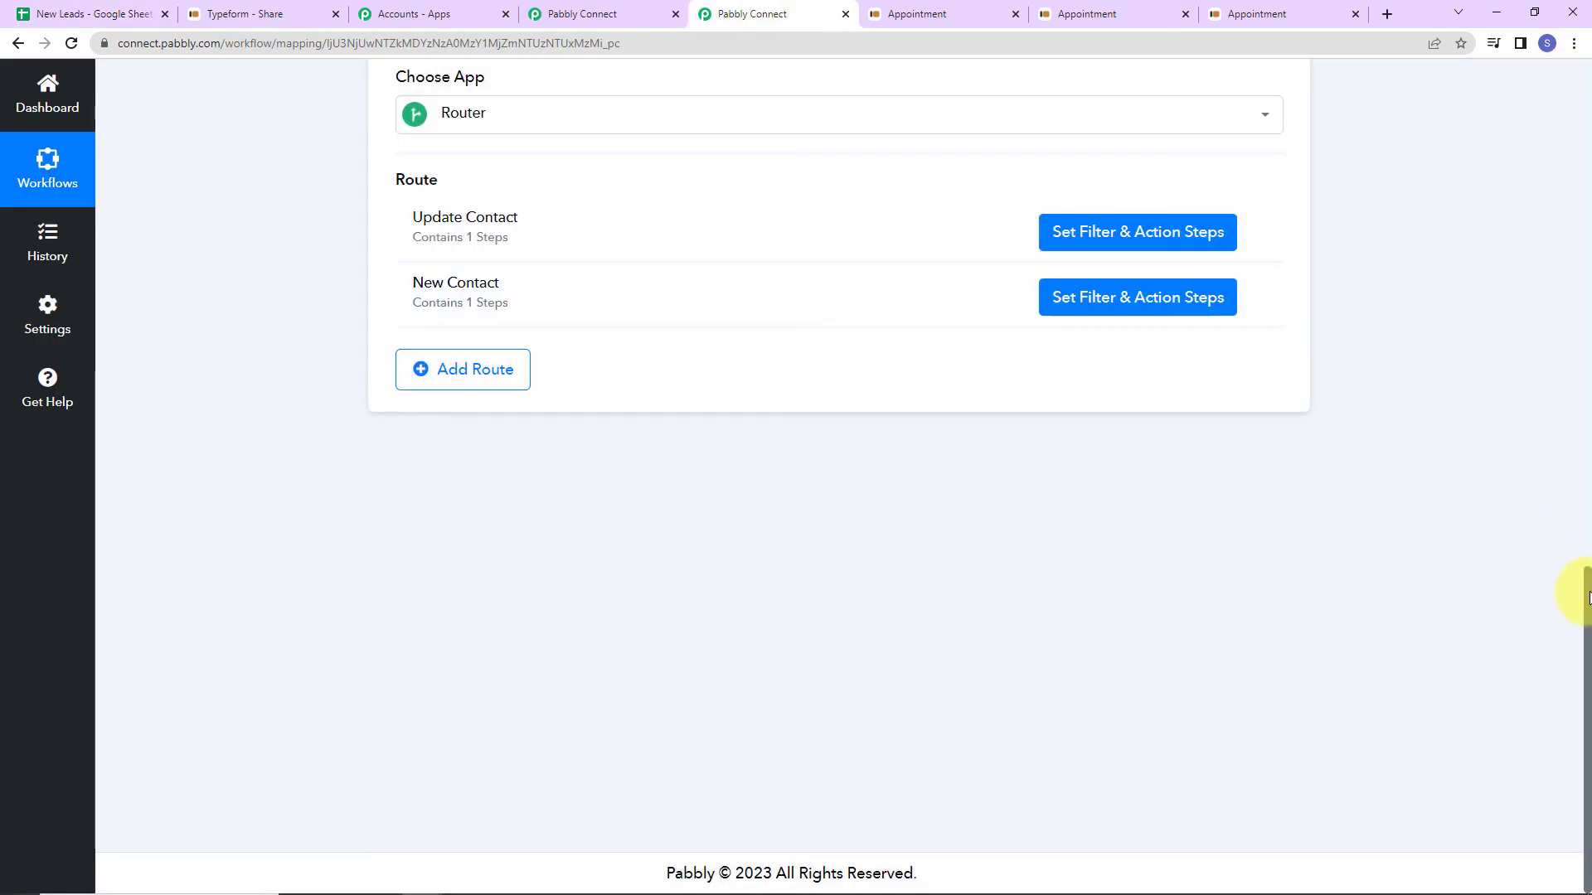
left_click_drag(1579, 580, 1575, 56)
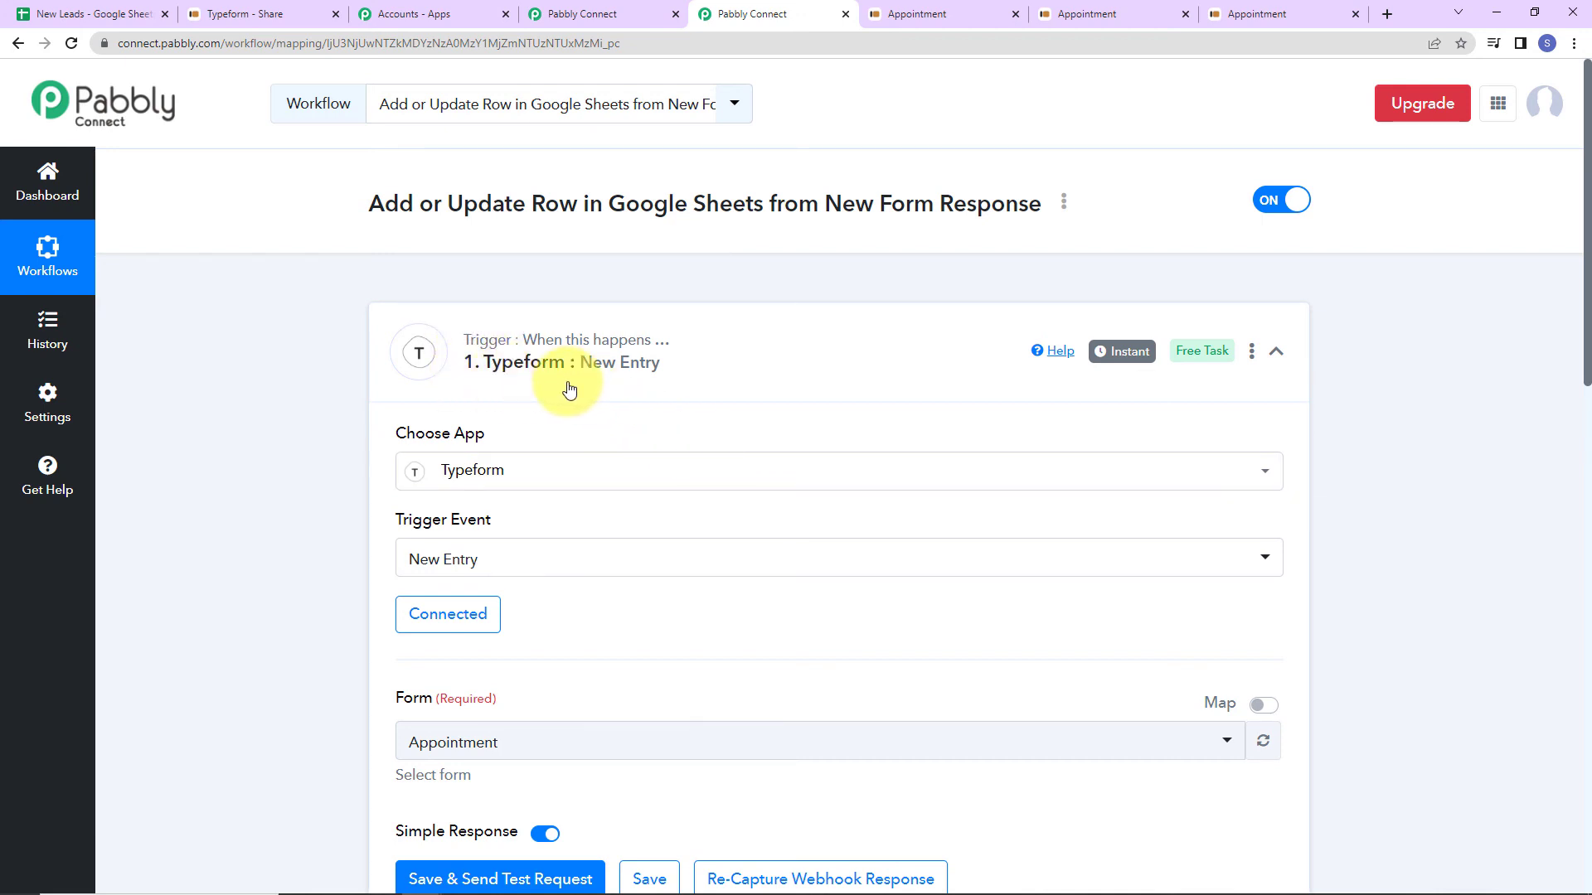
left_click(1276, 353)
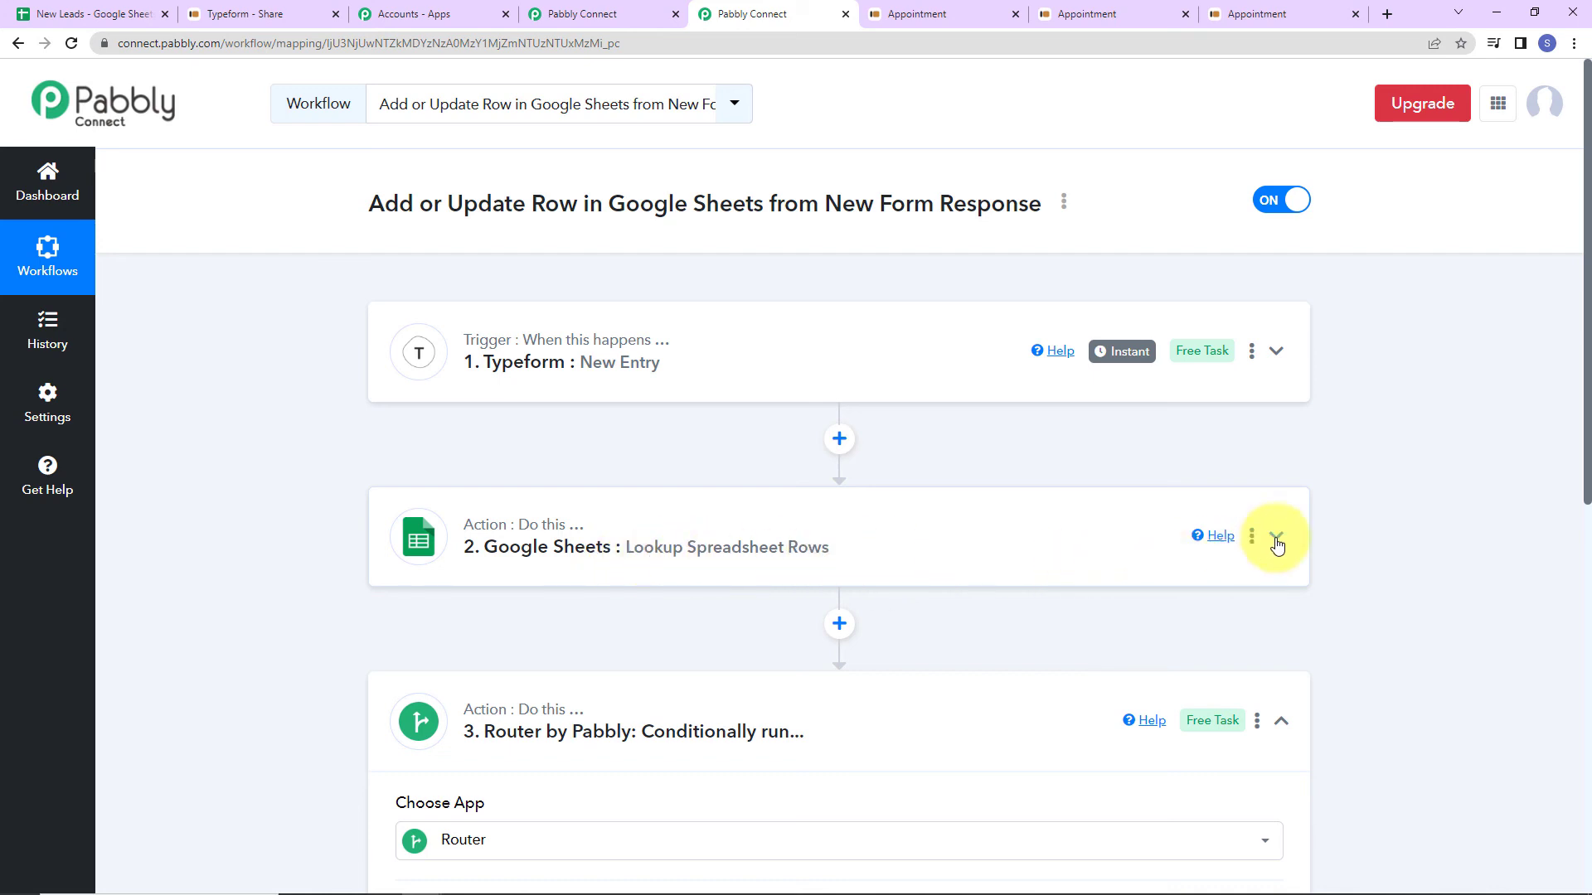
scroll(1277, 545, "down", 2)
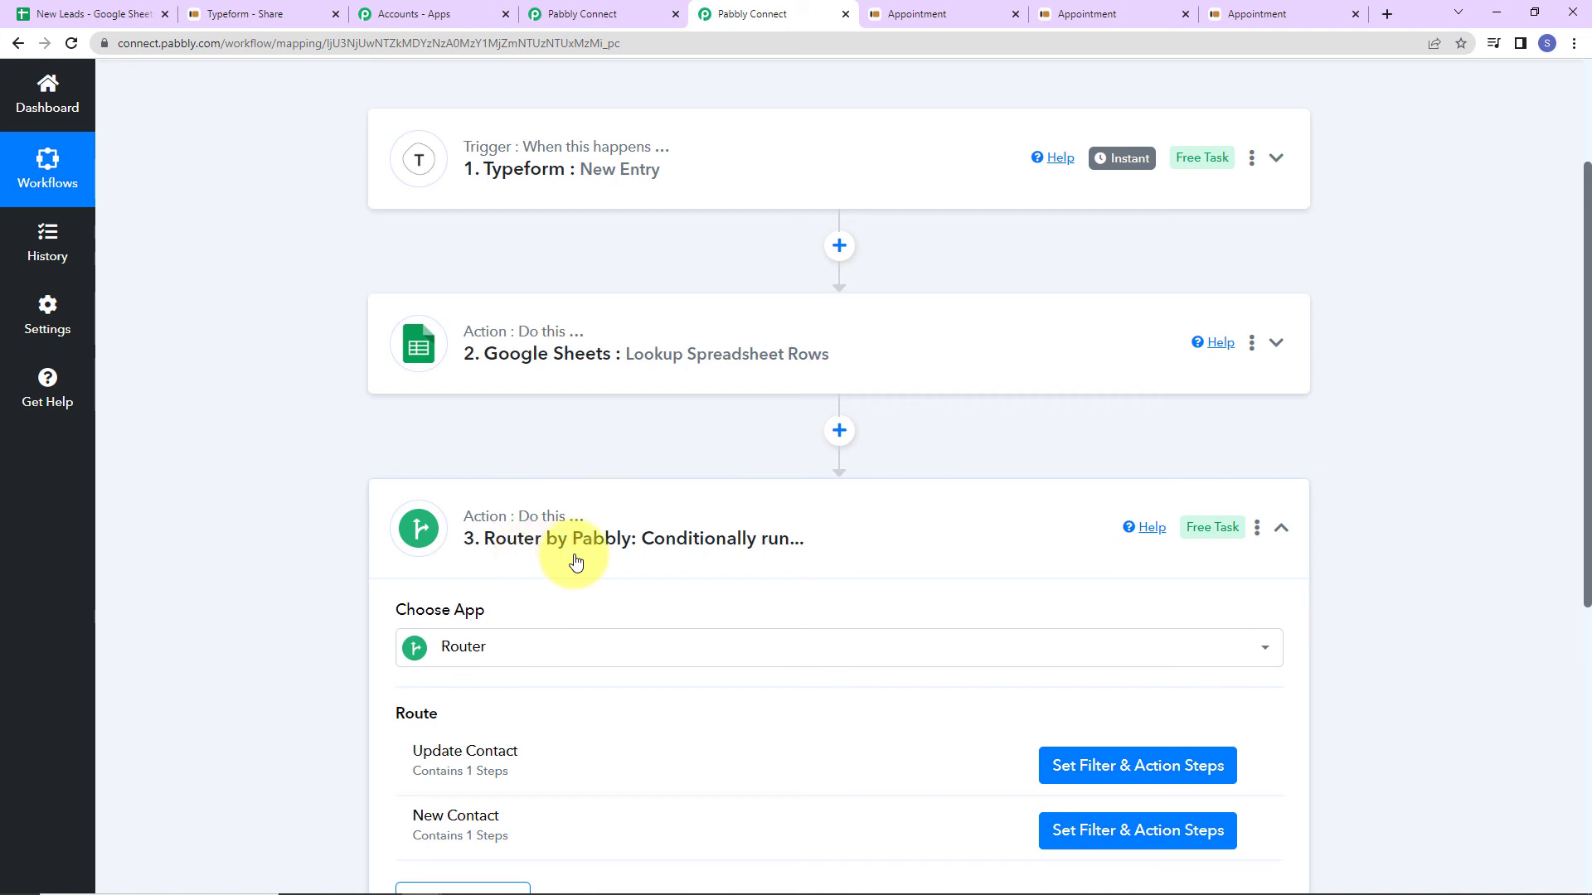
scroll(594, 575, "down", 2)
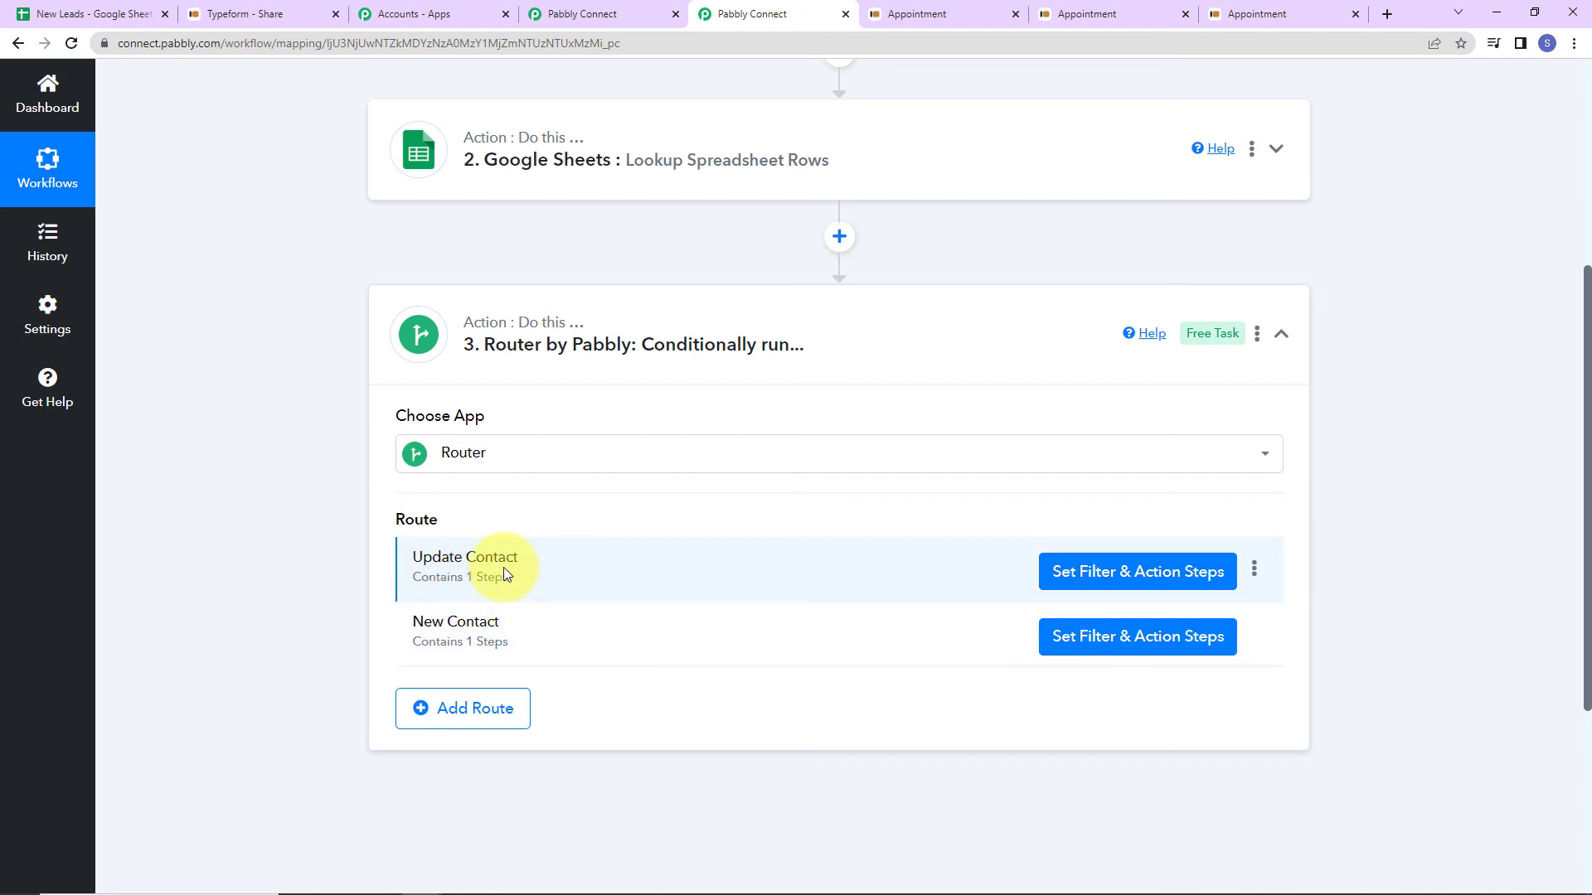
Review the Update Contact and New Contact routes' filters and steps, then return to the top.
left_click(970, 554)
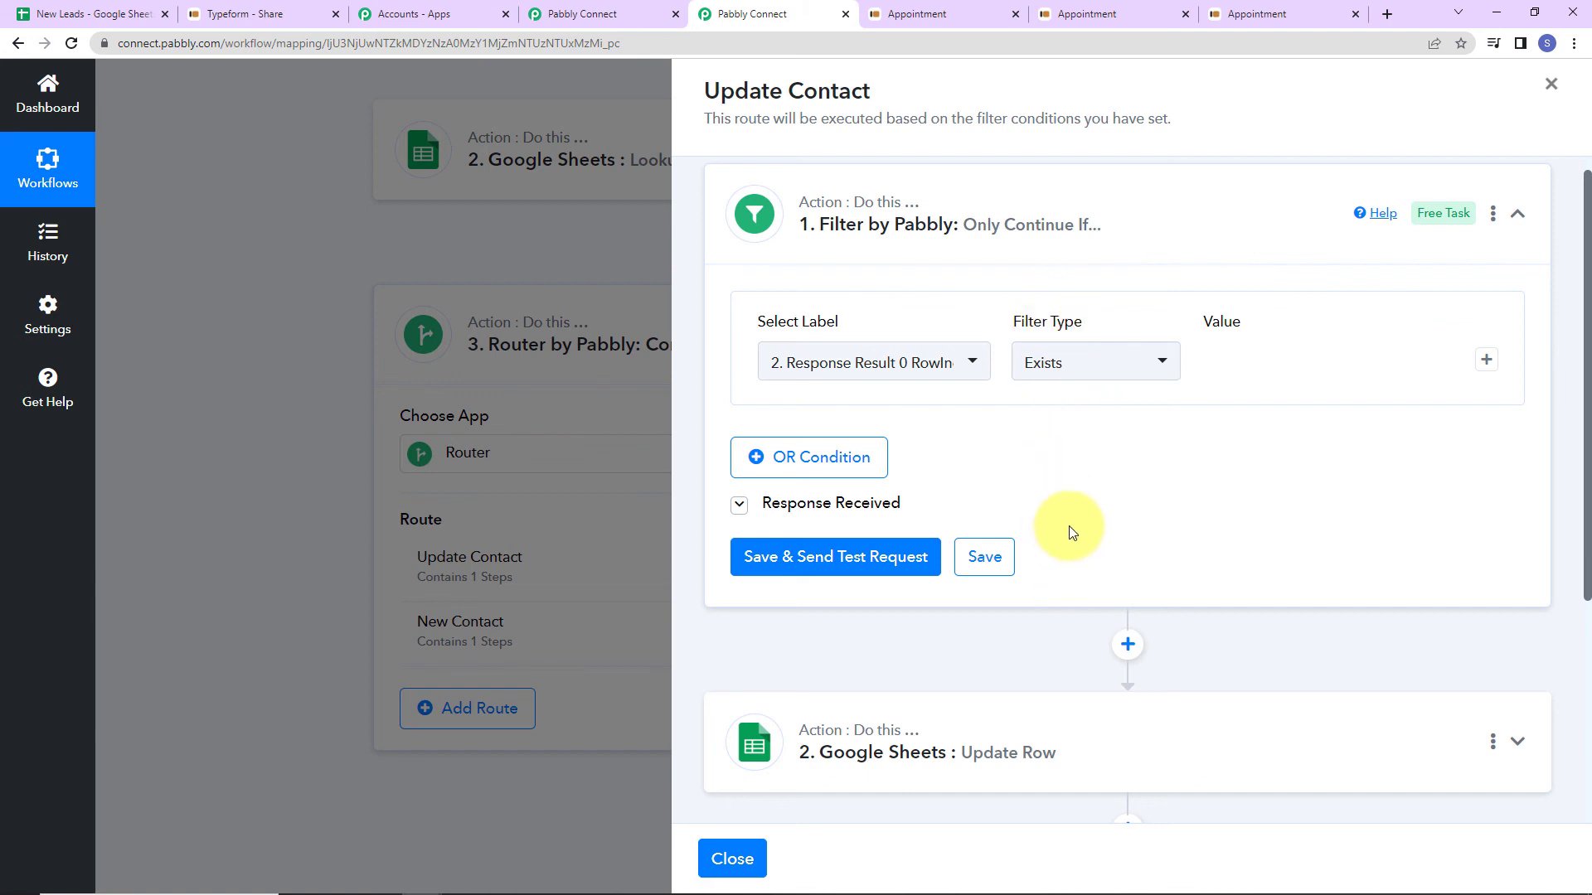
scroll(1058, 500, "down", 2)
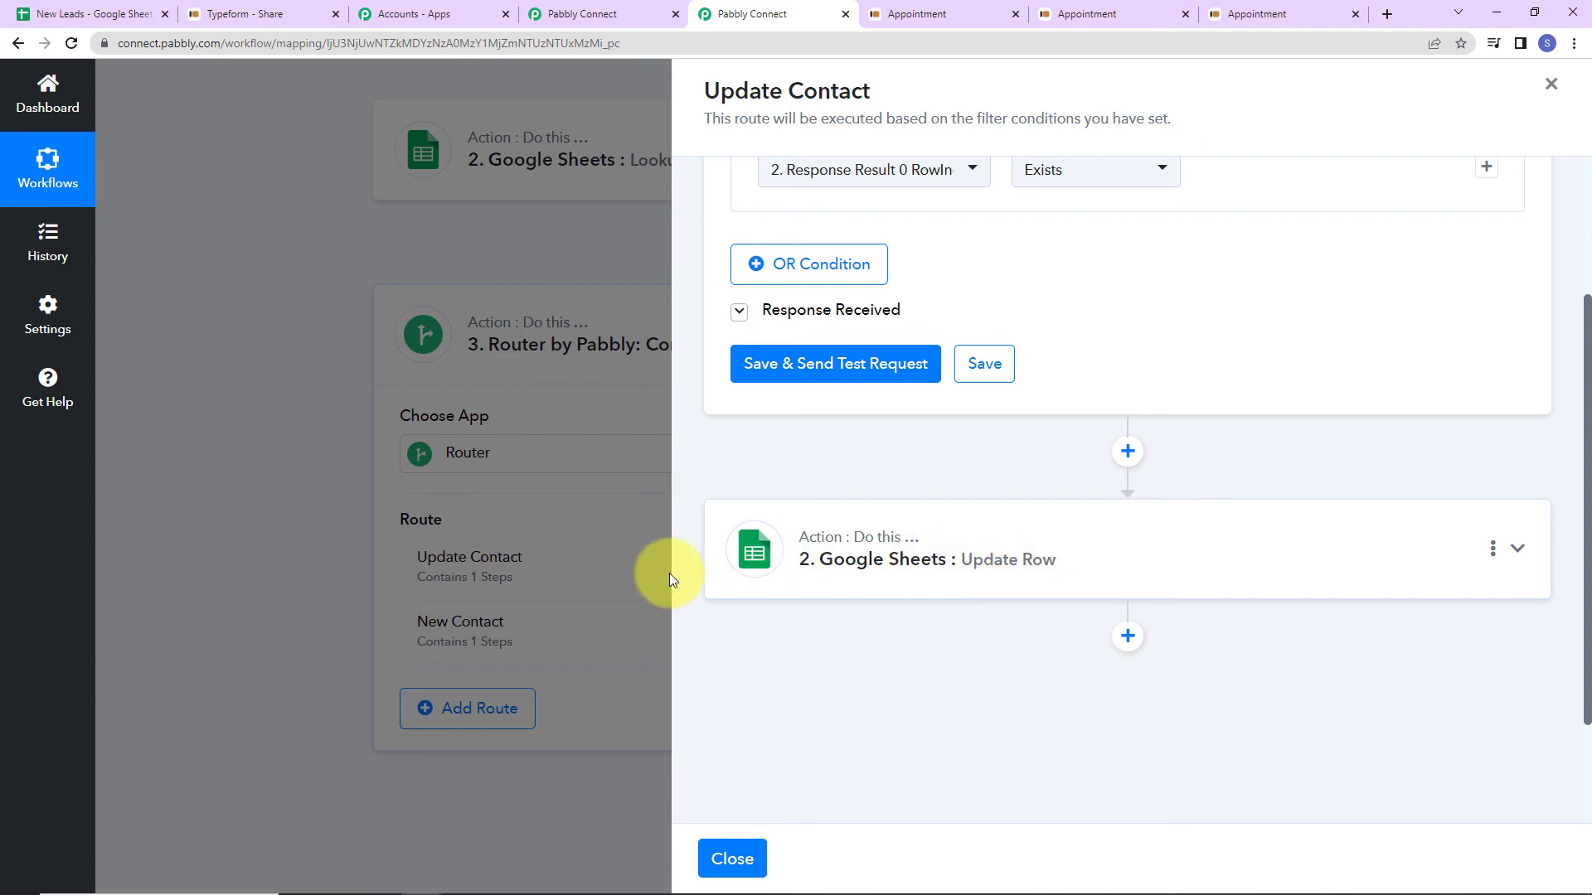
left_click(1550, 84)
left_click(1103, 655)
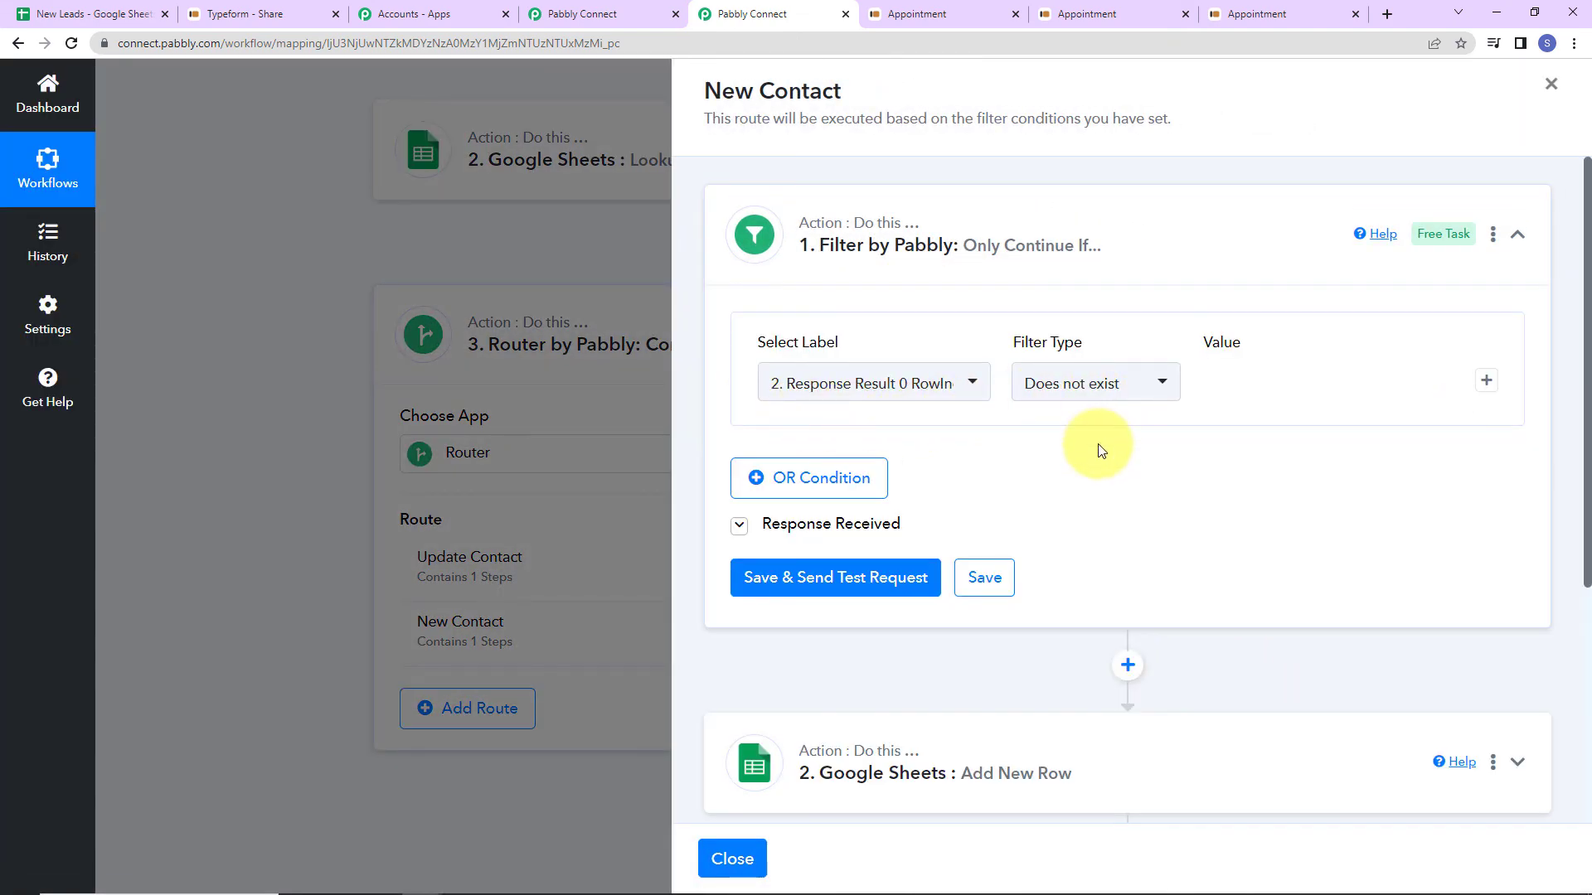
scroll(1101, 450, "down", 3)
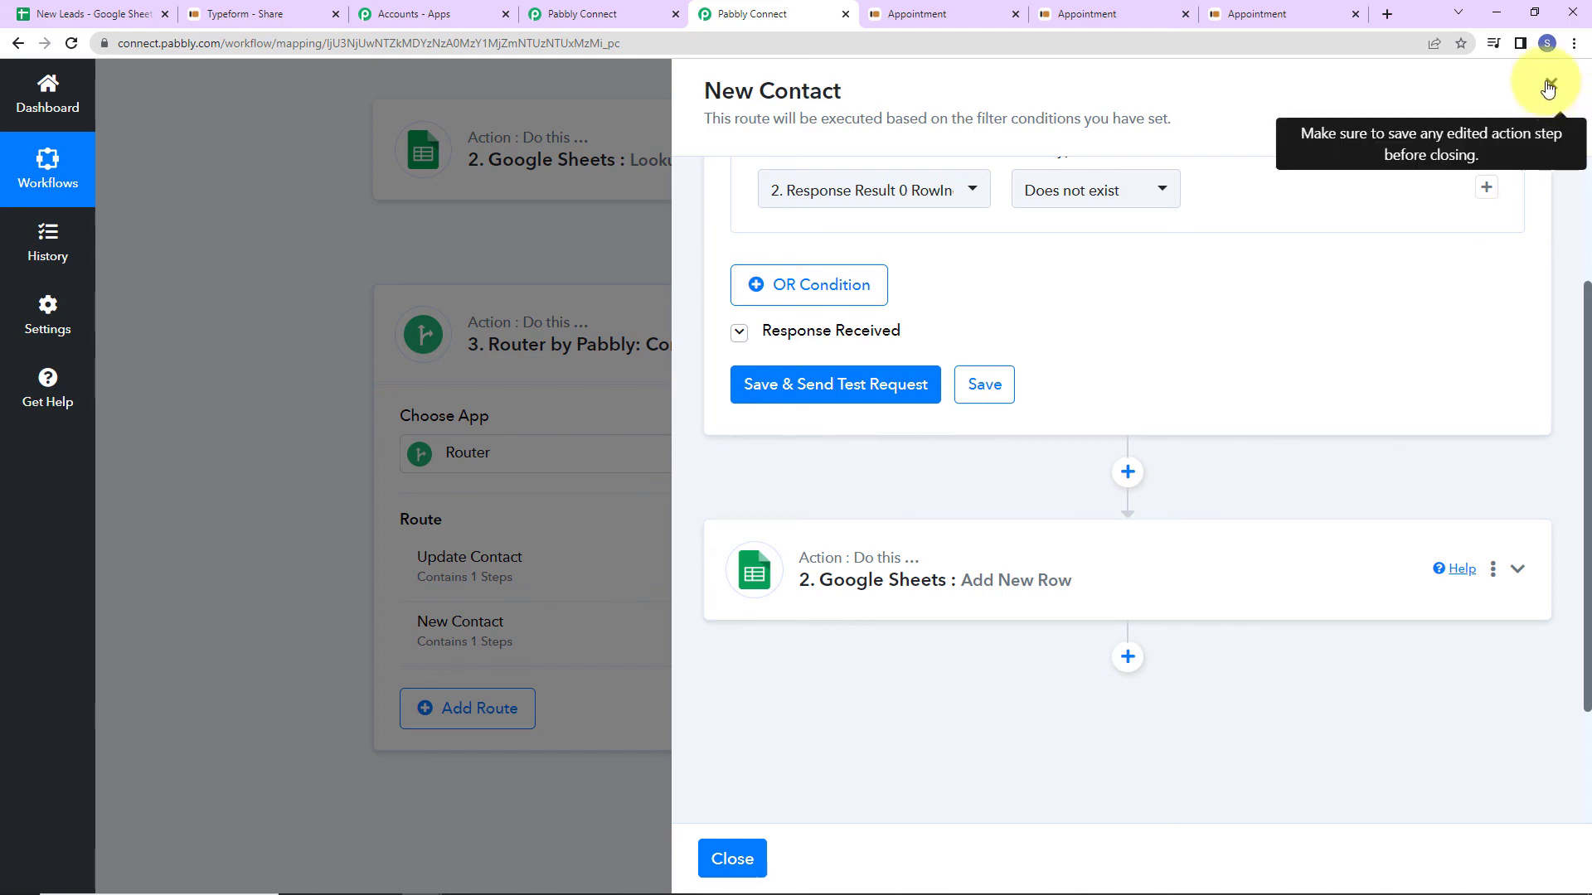
left_click(1548, 86)
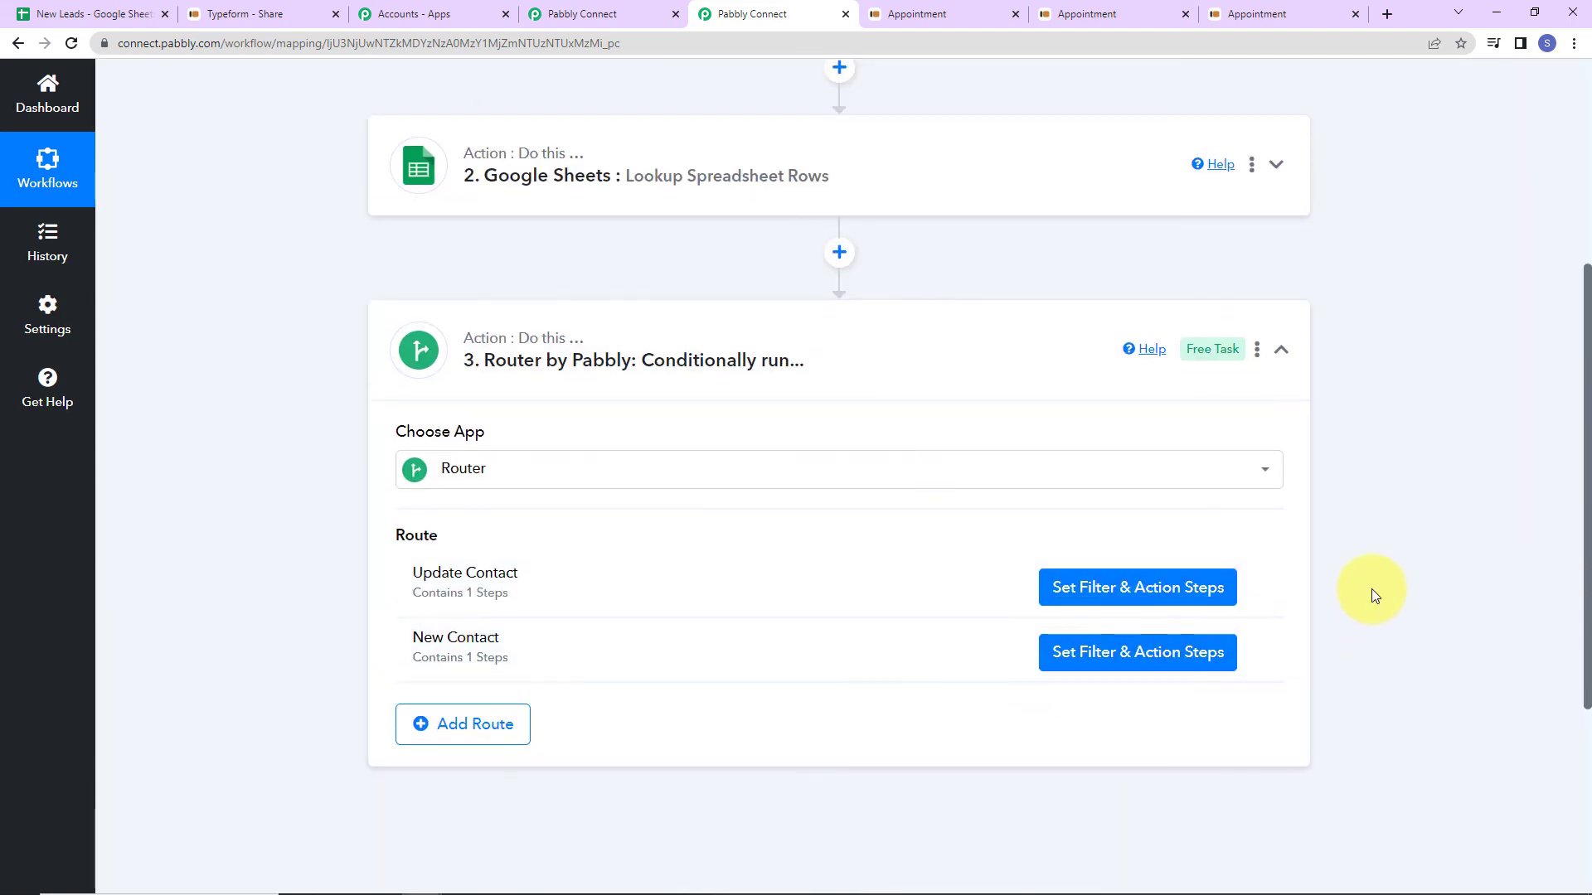
scroll(1371, 589, "up", 5)
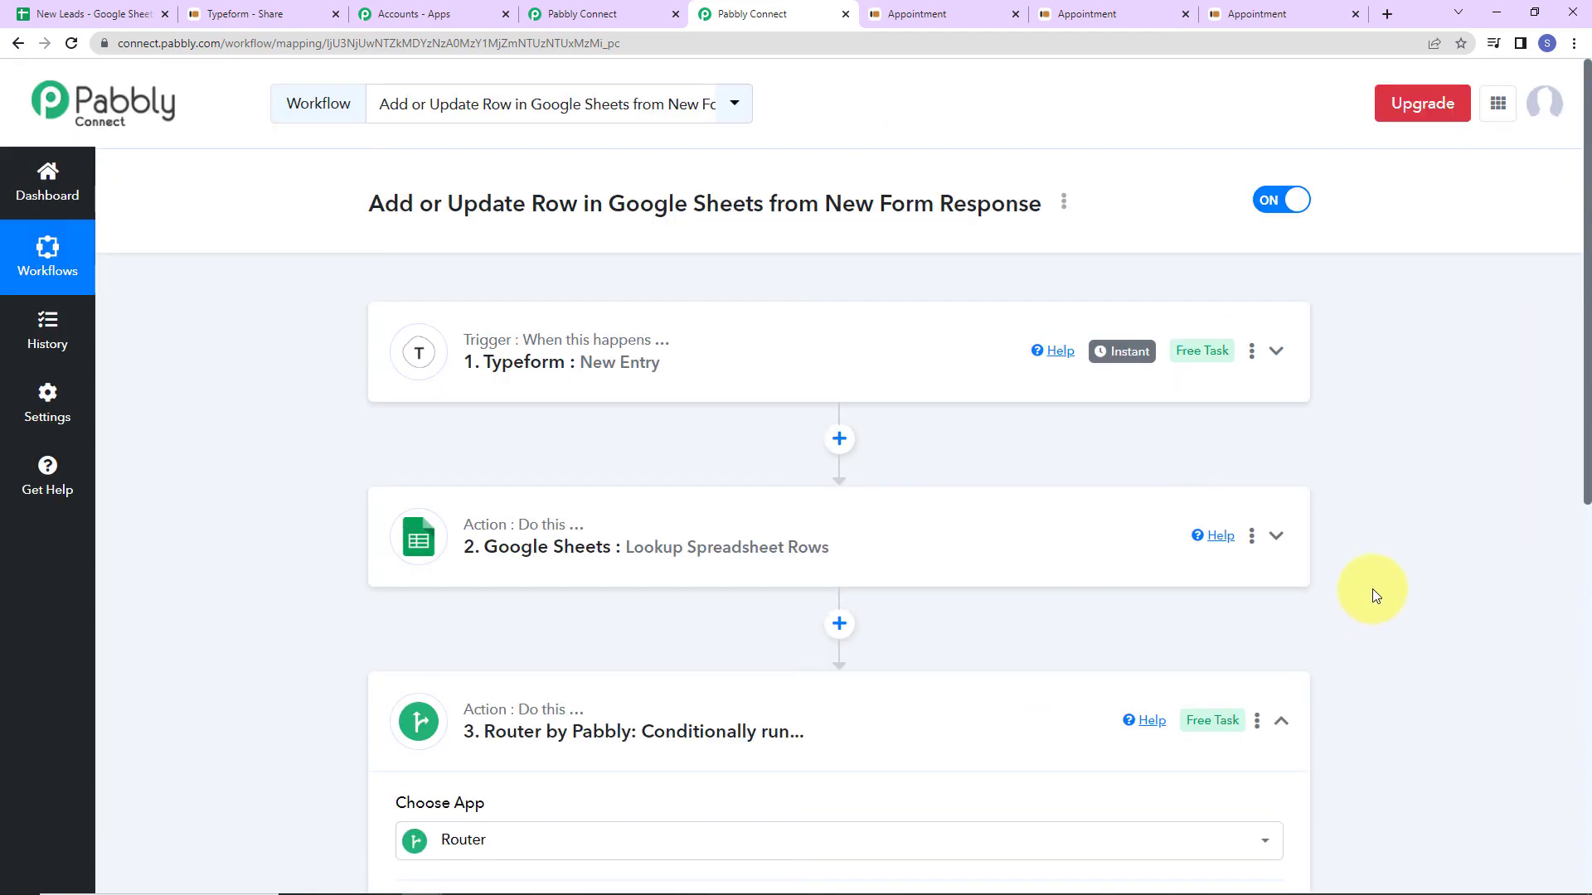